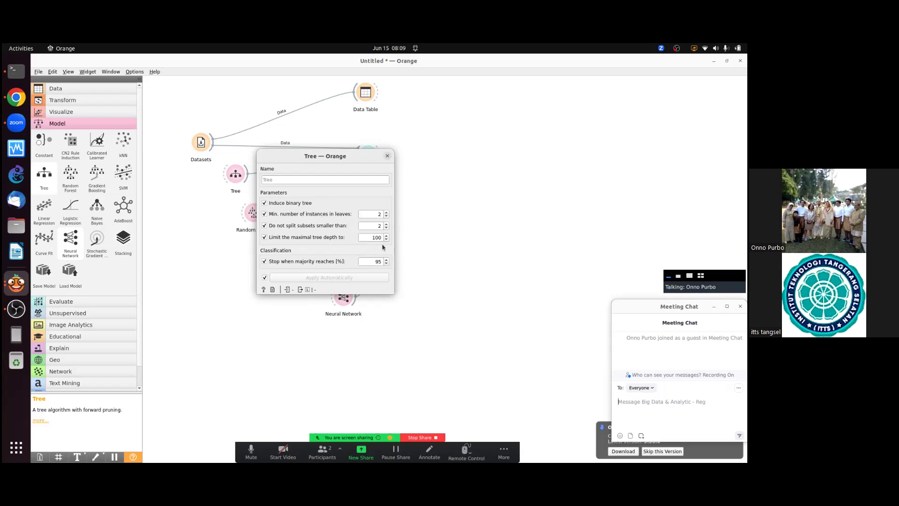
# Set the Tree model to minimum 5 instances in leaves, minimum split subset 5 and maximum depth 20, and review its Test and Score results.
pyautogui.doubleClick(379, 214)
pyautogui.write('5')
pyautogui.doubleClick(377, 226)
pyautogui.write('5')
pyautogui.doubleClick(368, 237)
pyautogui.write('20')
pyautogui.click(387, 157)
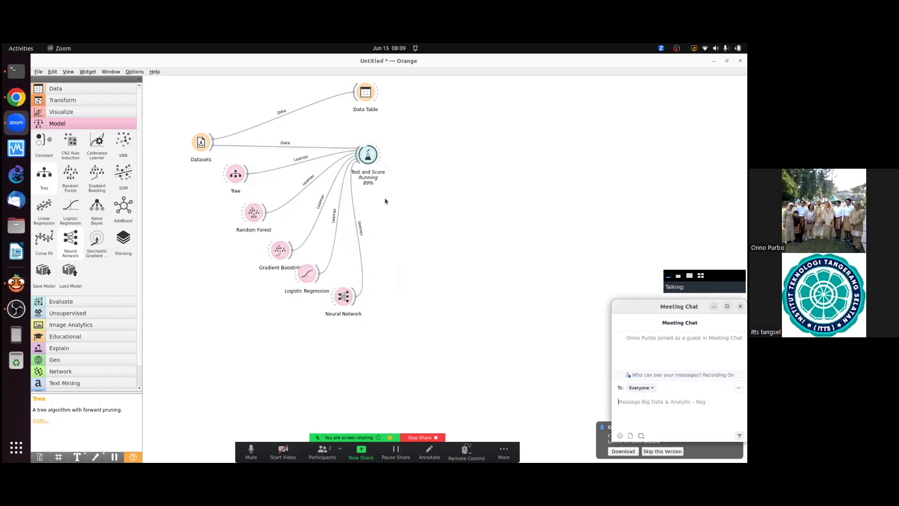
pyautogui.click(373, 156)
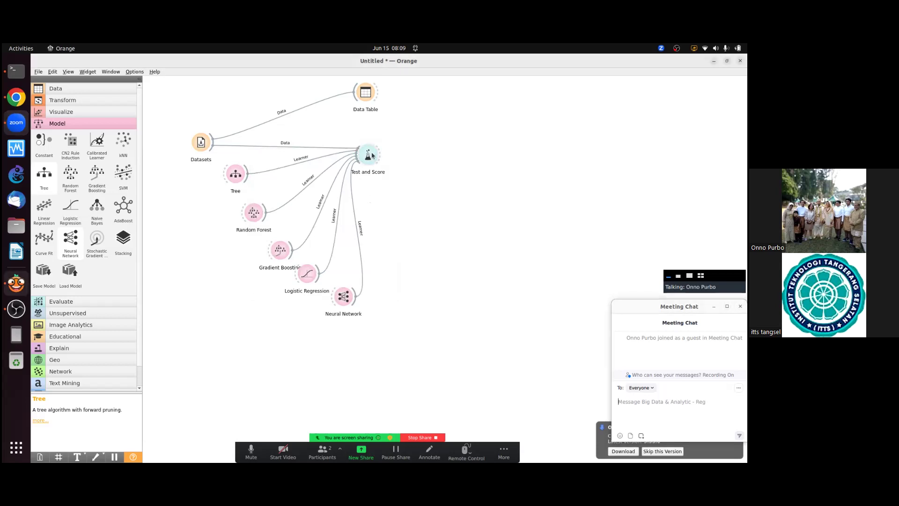
pyautogui.doubleClick(373, 156)
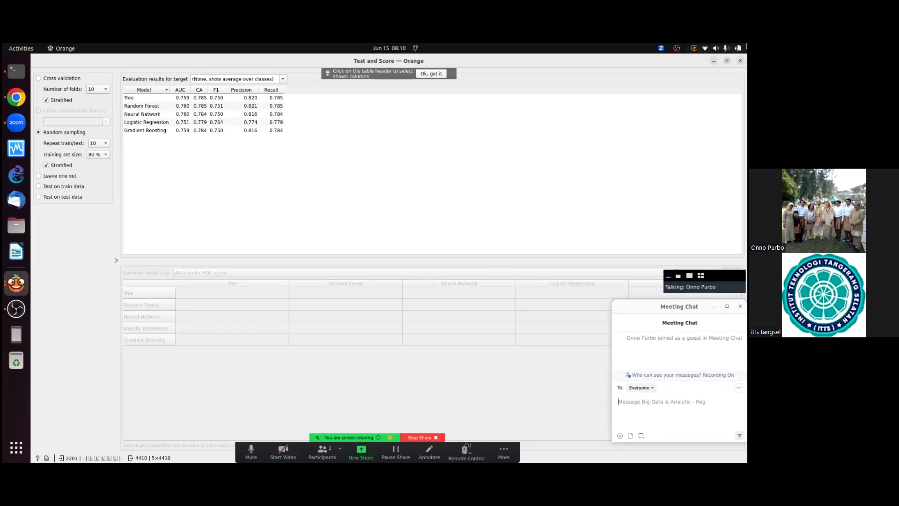
pyautogui.click(740, 61)
# Set the Tree model's minimum leaf instances, minimum split subset and maximum depth all to 10, and review the Test and Score results.
pyautogui.doubleClick(235, 173)
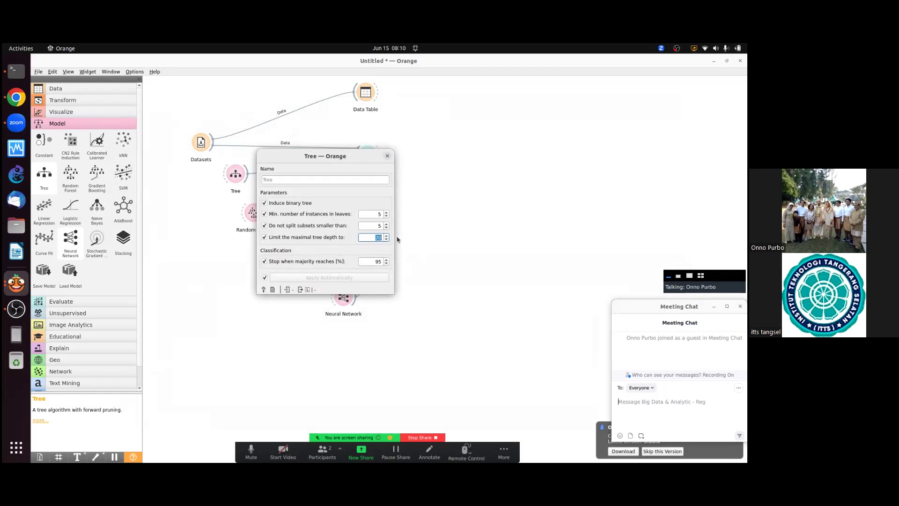
pyautogui.write('10')
pyautogui.doubleClick(377, 214)
pyautogui.write('10')
pyautogui.doubleClick(379, 225)
pyautogui.write('10')
pyautogui.click(388, 157)
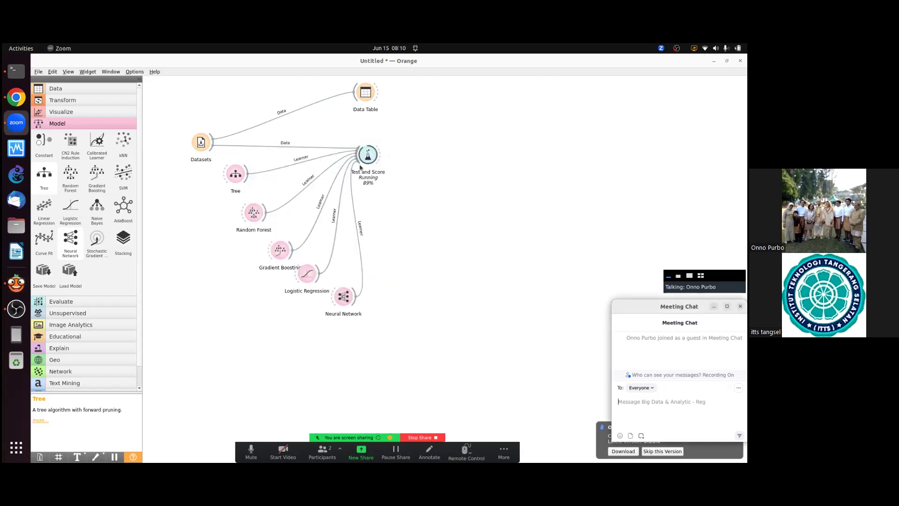
pyautogui.doubleClick(365, 162)
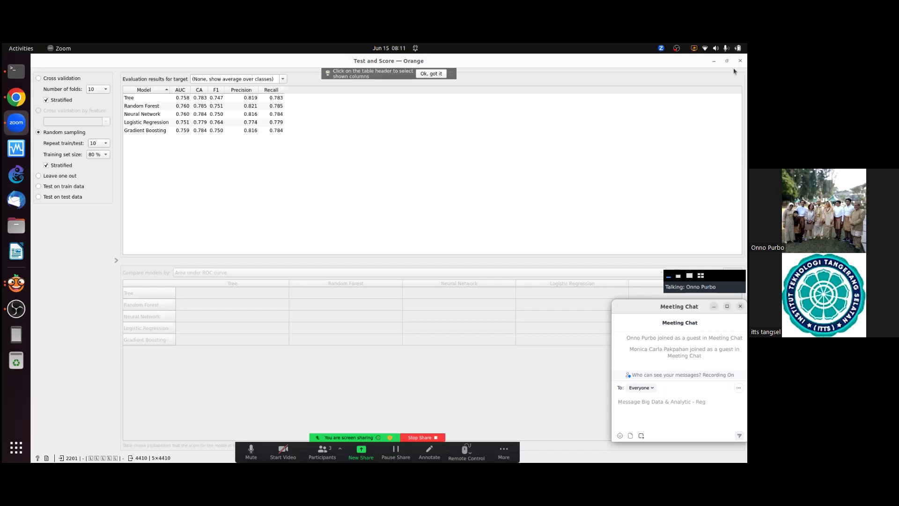
pyautogui.click(740, 61)
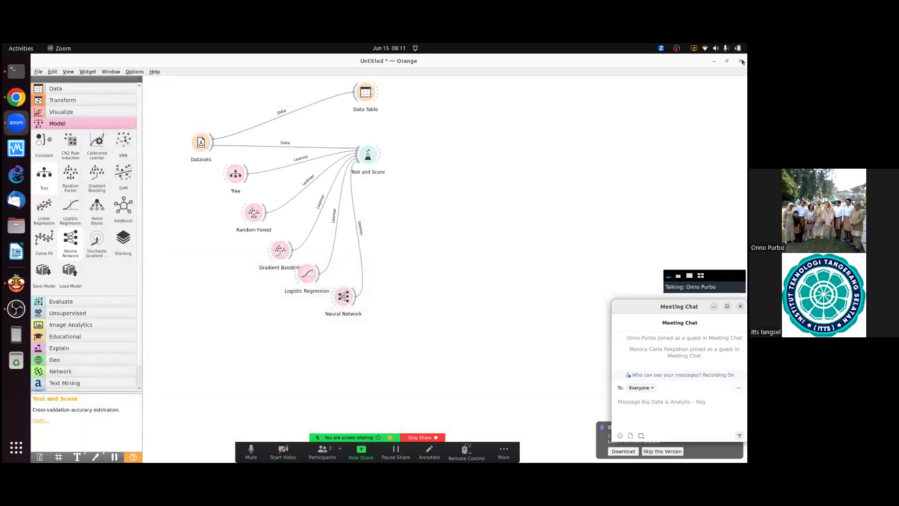
# Set the Tree model's minimum leaf instances and split subset to 2 and maximum depth to 200, and review the Test and Score results.
pyautogui.doubleClick(231, 179)
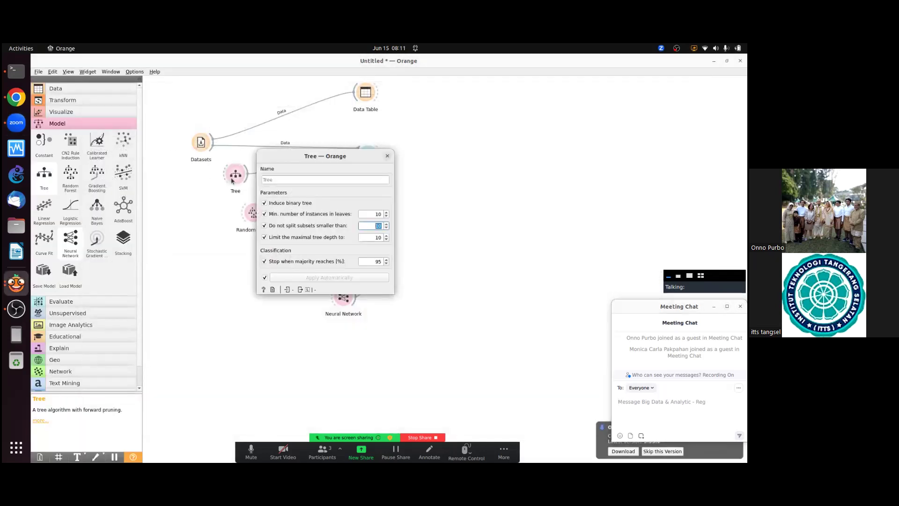
pyautogui.click(376, 214)
pyautogui.click(371, 225)
pyautogui.write('2')
pyautogui.click(375, 235)
pyautogui.write('20')
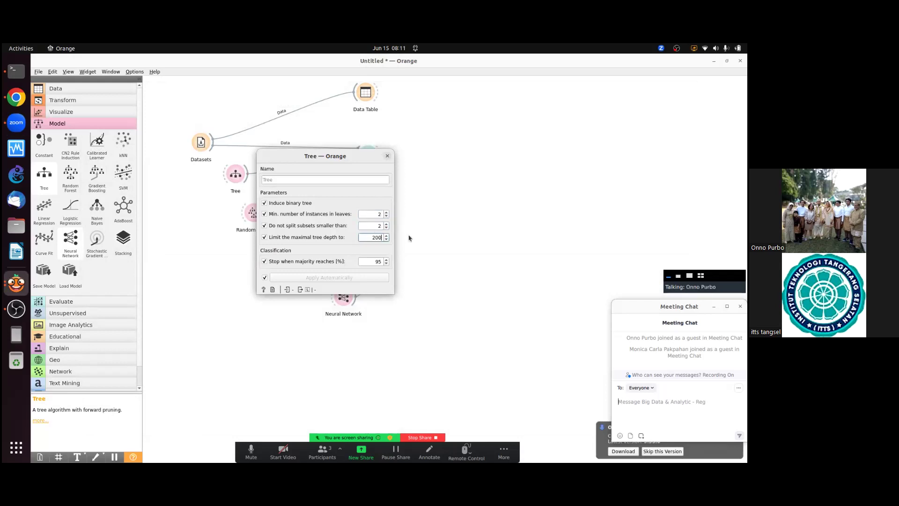
pyautogui.click(388, 156)
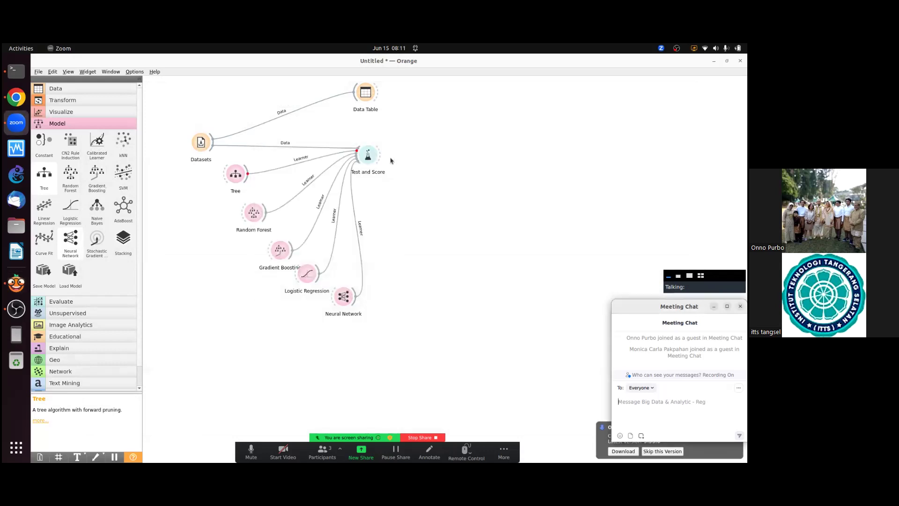
pyautogui.doubleClick(366, 155)
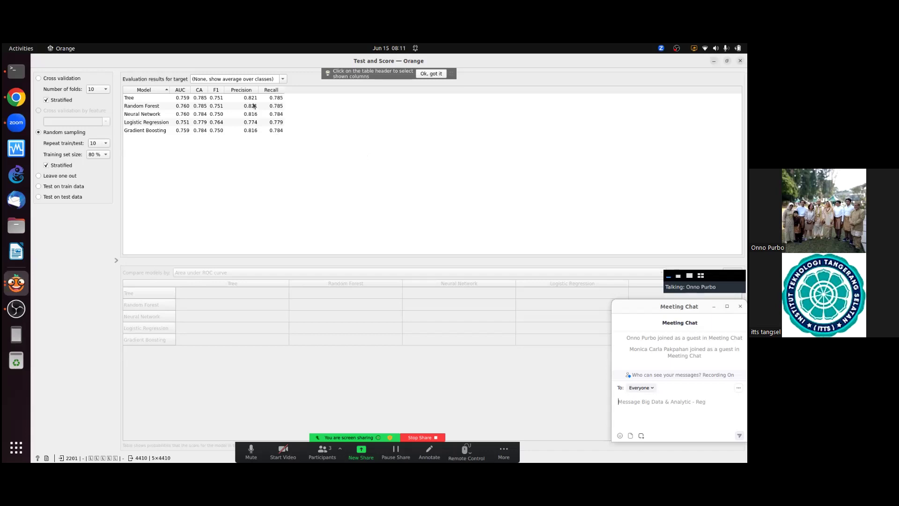
pyautogui.click(741, 61)
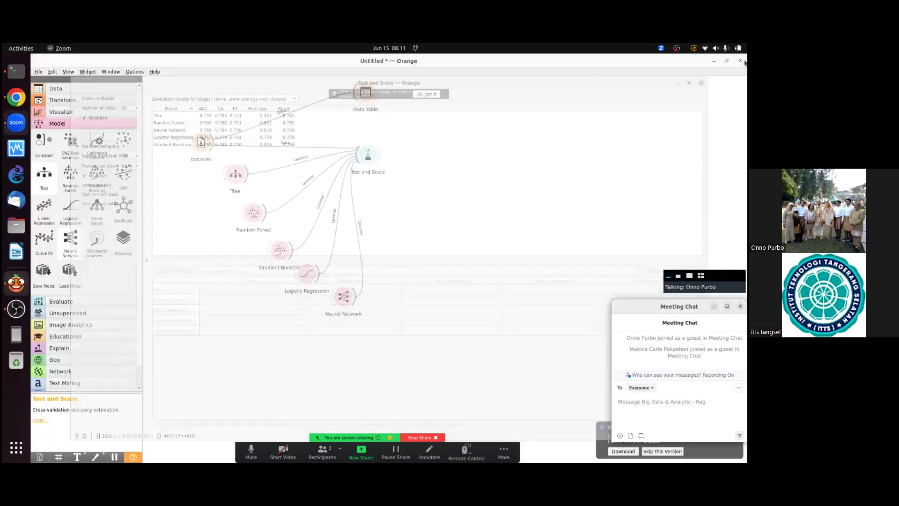
# Set the Random Forest model to 100 trees and compare the models in Test and Score.
pyautogui.doubleClick(246, 213)
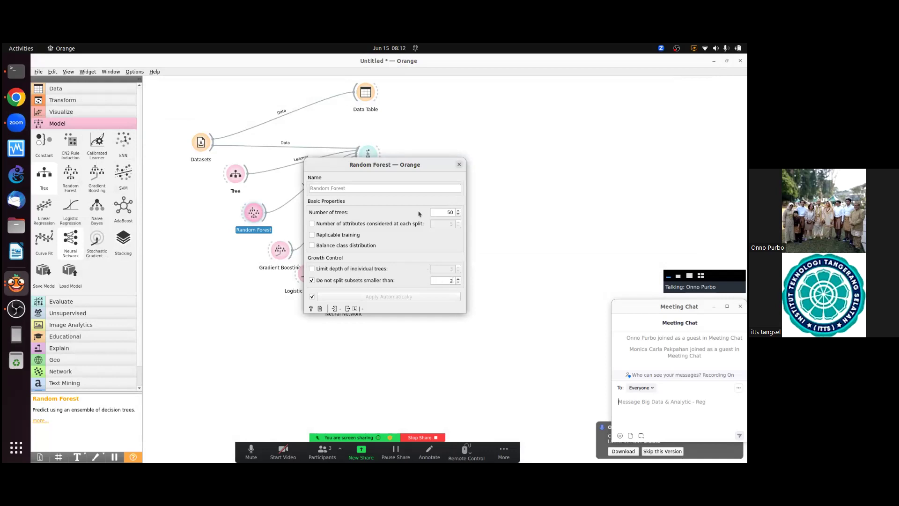
pyautogui.doubleClick(449, 213)
pyautogui.write('100')
pyautogui.click(460, 165)
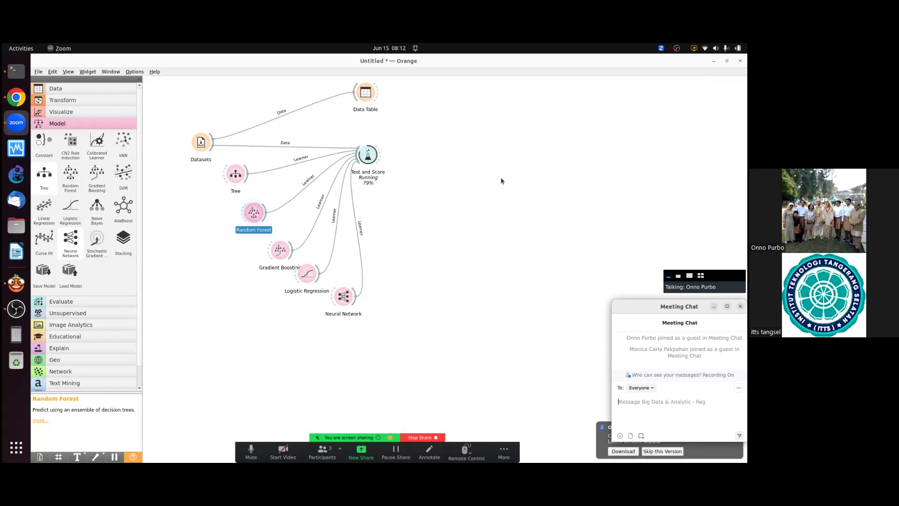
pyautogui.doubleClick(369, 159)
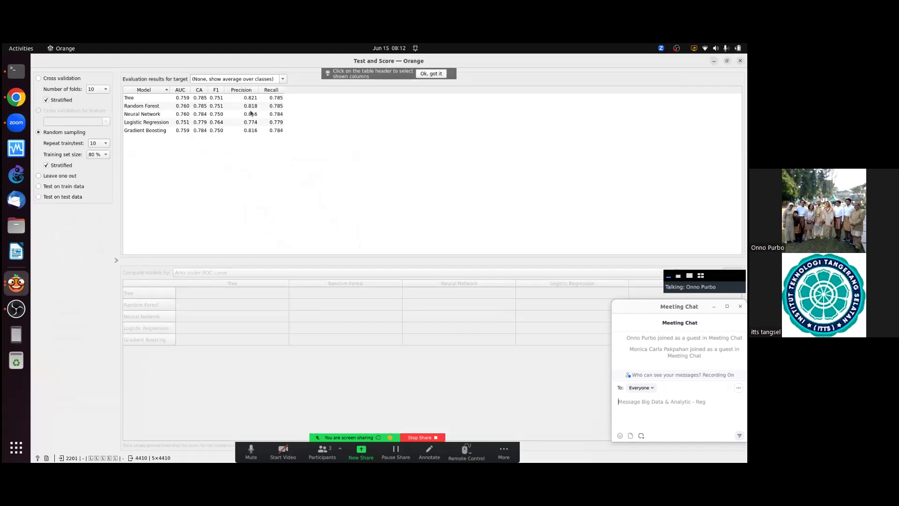
pyautogui.click(741, 60)
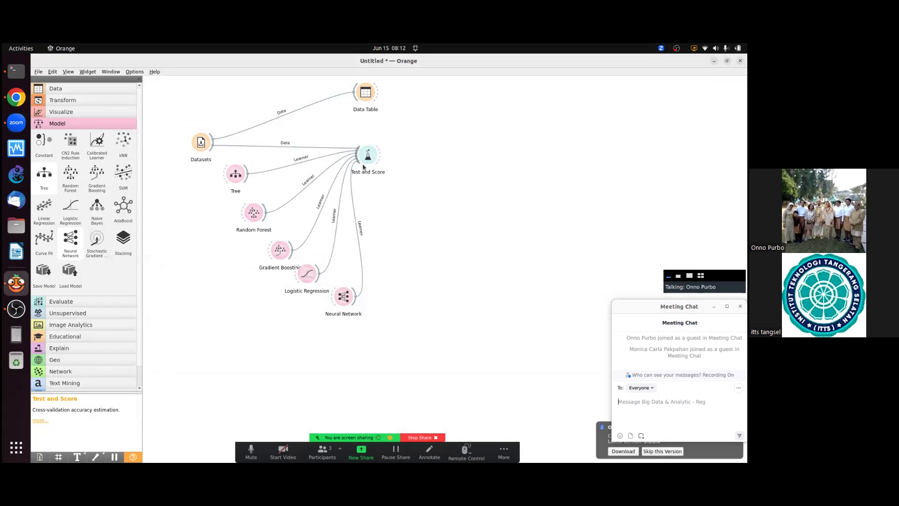
pyautogui.doubleClick(363, 165)
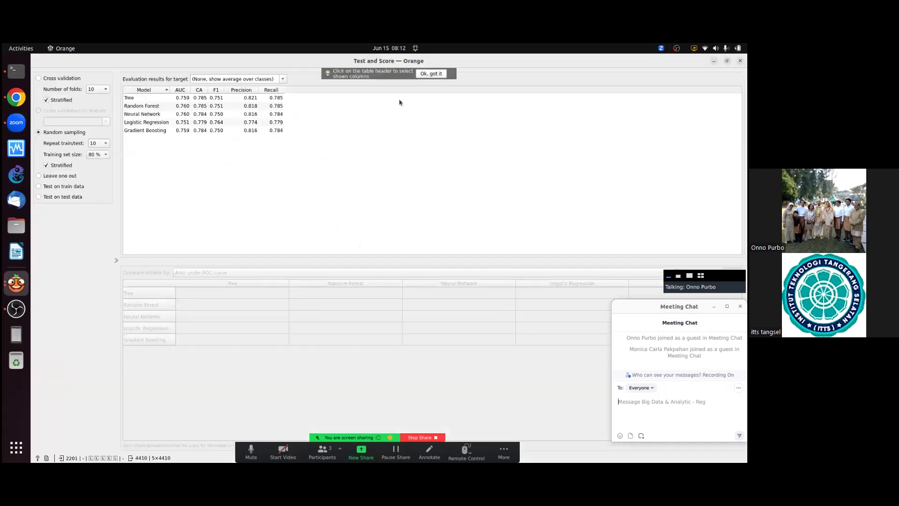
pyautogui.click(741, 61)
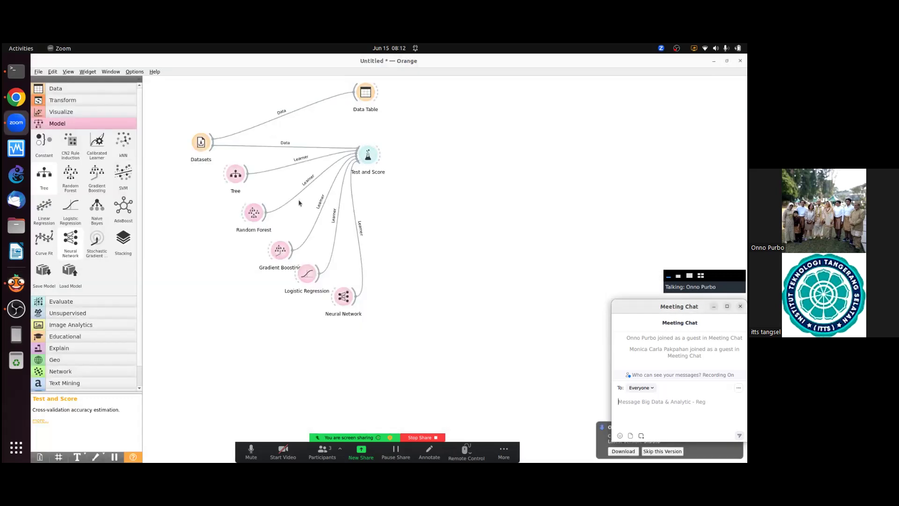
# Reduce the Random Forest model to 20 trees and review the Test and Score results.
pyautogui.doubleClick(254, 213)
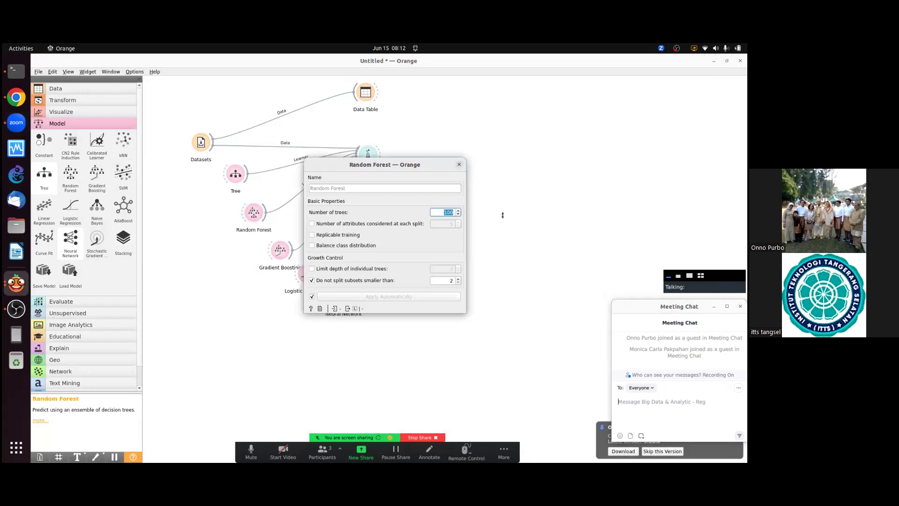
pyautogui.write('20')
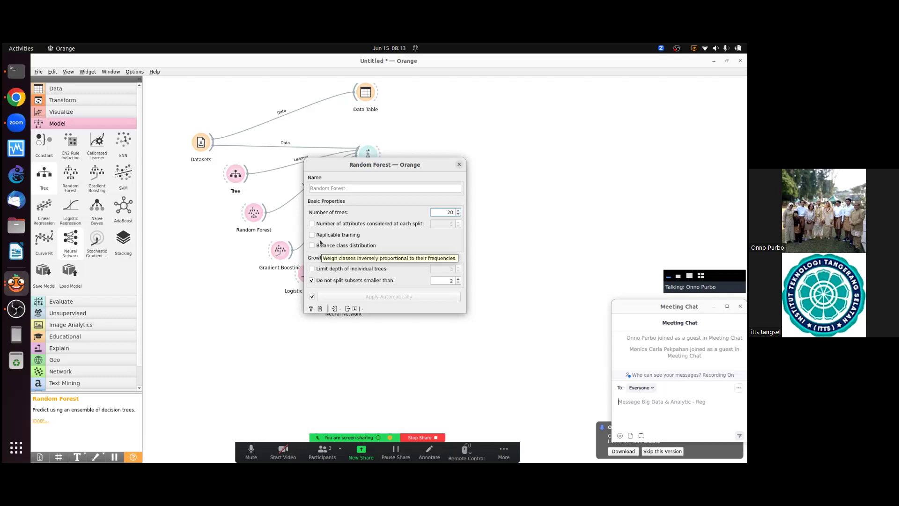
pyautogui.click(459, 165)
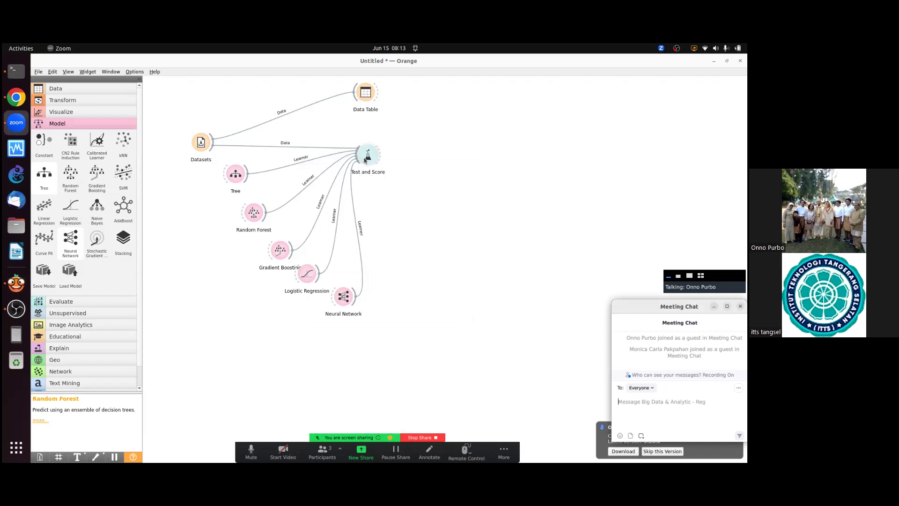
pyautogui.doubleClick(365, 162)
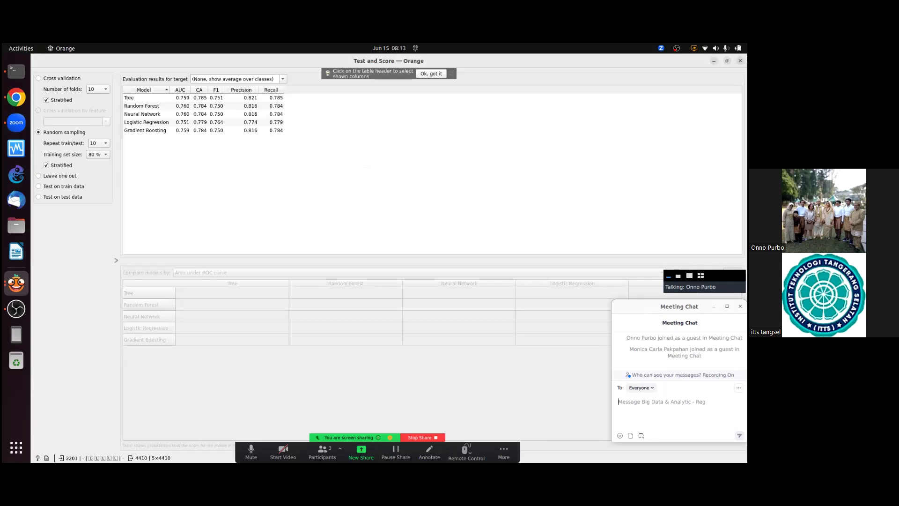
pyautogui.click(740, 61)
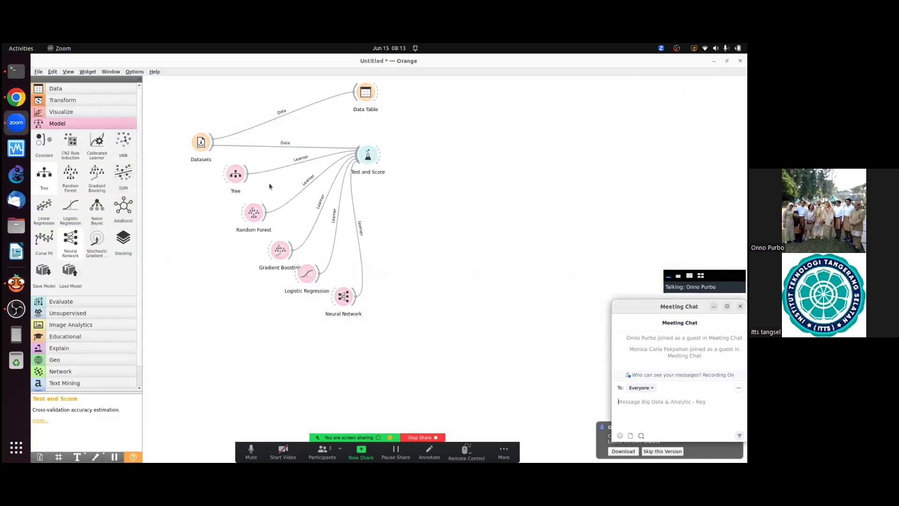
# Set the Random Forest to 50 trees with replicable training enabled, trying balanced class distribution but leaving it off.
pyautogui.doubleClick(260, 220)
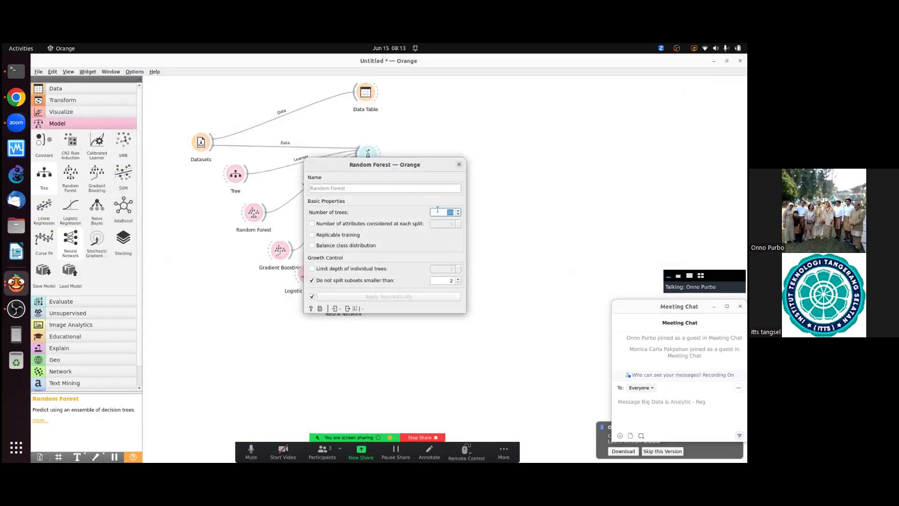
pyautogui.write('50')
pyautogui.click(313, 235)
pyautogui.click(313, 246)
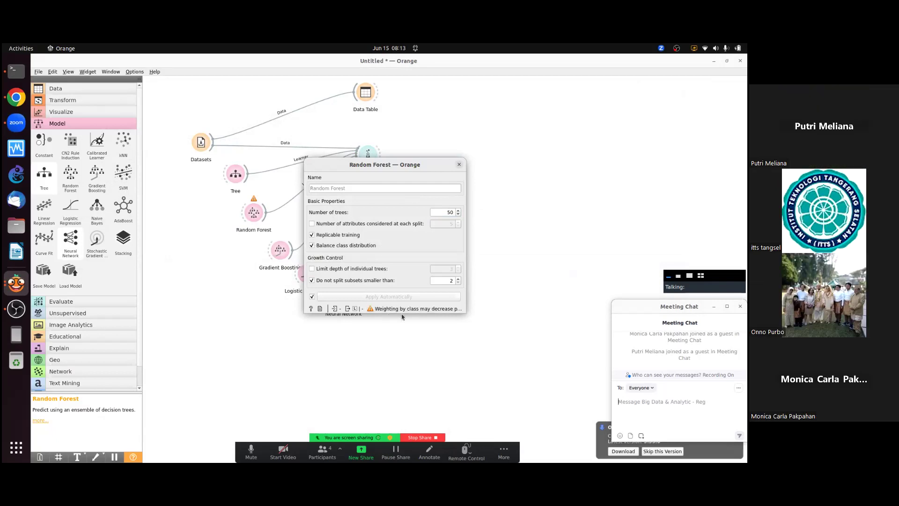
pyautogui.click(311, 247)
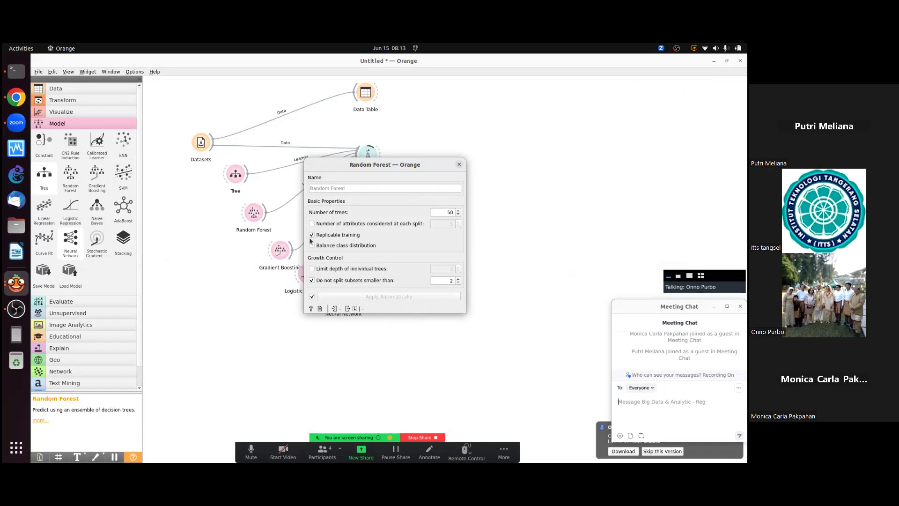
# Limit the number of attributes considered at each Random Forest split, and review the Test and Score results.
pyautogui.click(312, 225)
pyautogui.doubleClick(449, 223)
pyautogui.click(460, 164)
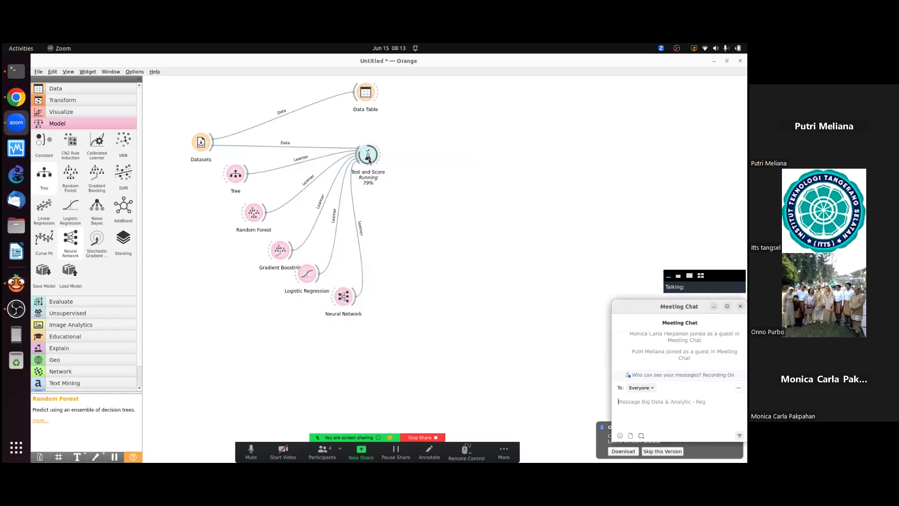
pyautogui.doubleClick(368, 156)
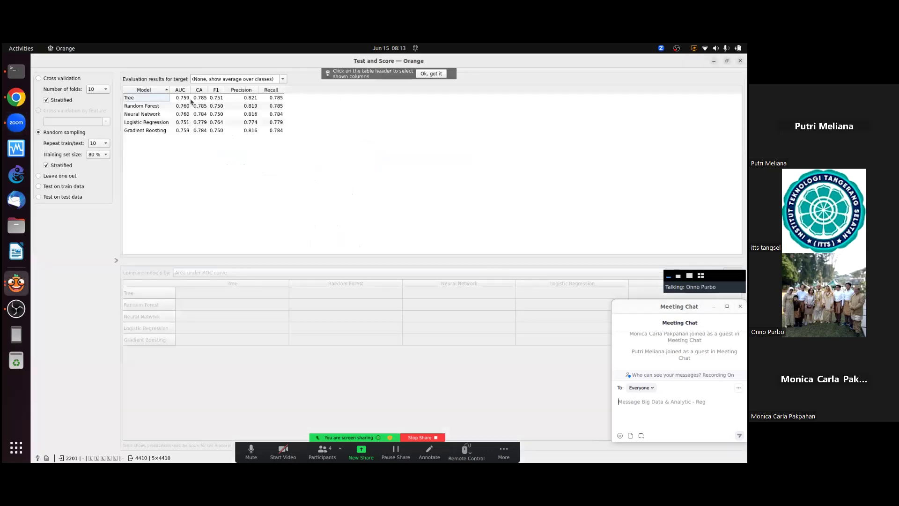
pyautogui.click(741, 61)
# Turn off the Random Forest's attribute limit and replicable training, try a minimum split subset of 5, and set it back to 2.
pyautogui.doubleClick(253, 212)
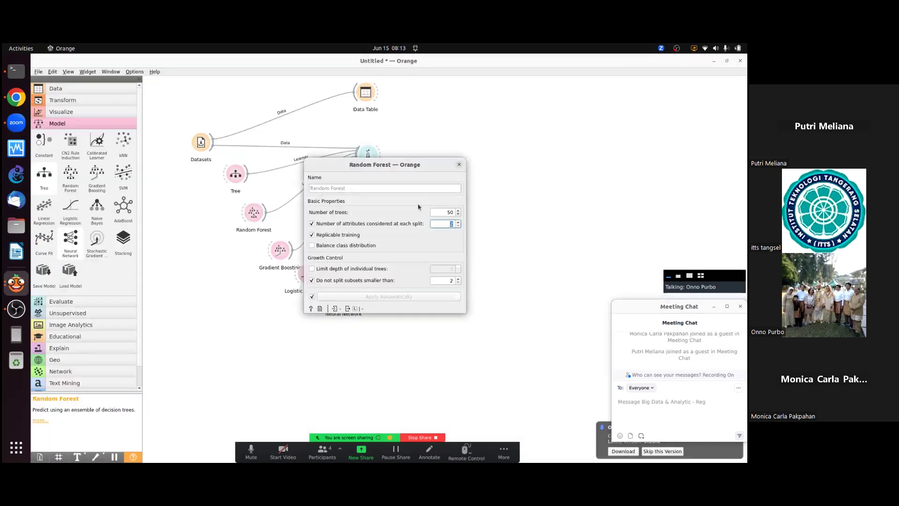
pyautogui.click(329, 226)
pyautogui.click(326, 234)
pyautogui.click(459, 281)
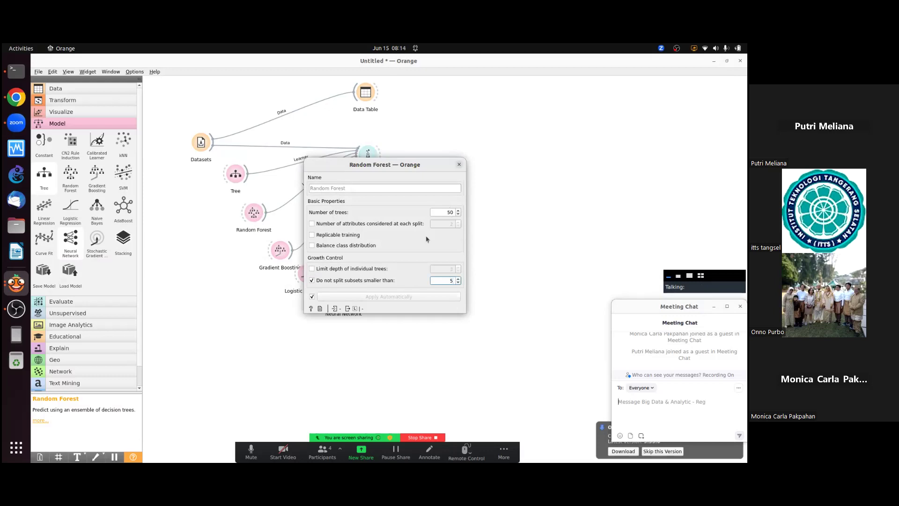
pyautogui.press('Return')
pyautogui.write('2')
# Limit the depth of individual Random Forest trees to 3 and review the Test and Score results.
pyautogui.click(328, 270)
pyautogui.click(459, 166)
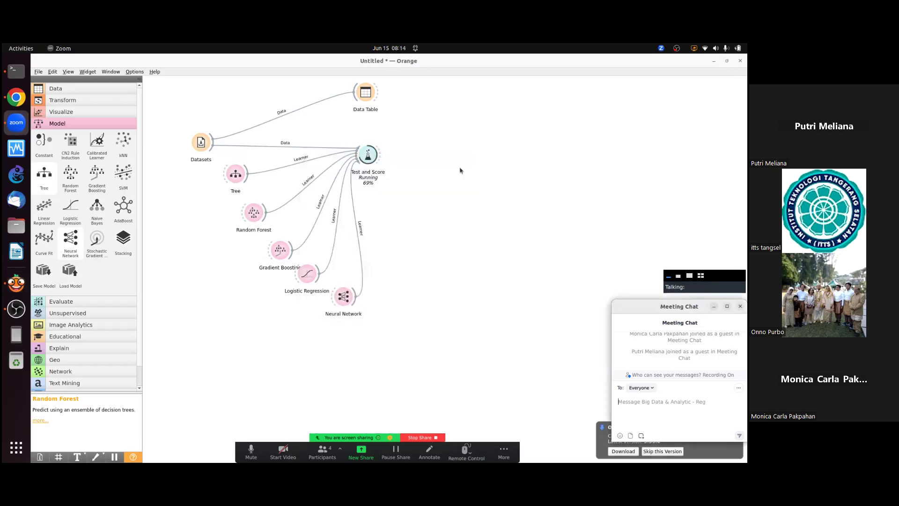
pyautogui.doubleClick(368, 155)
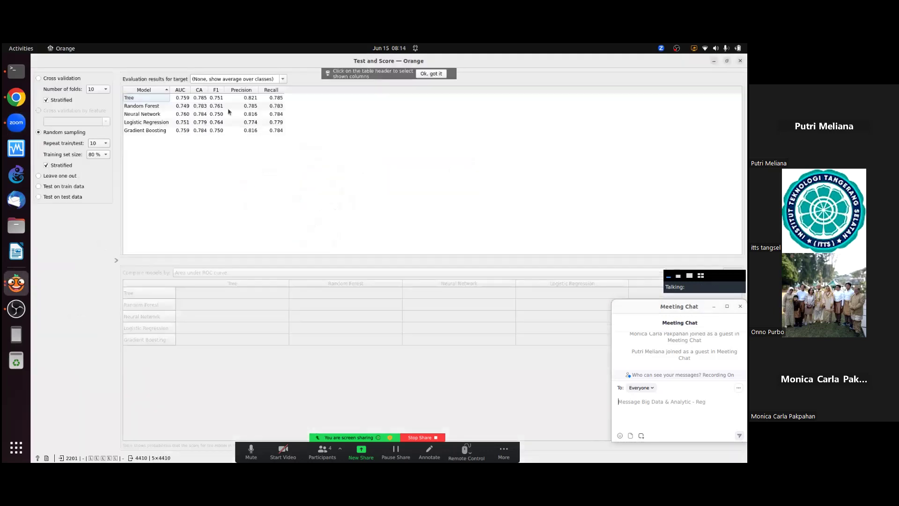
pyautogui.click(741, 63)
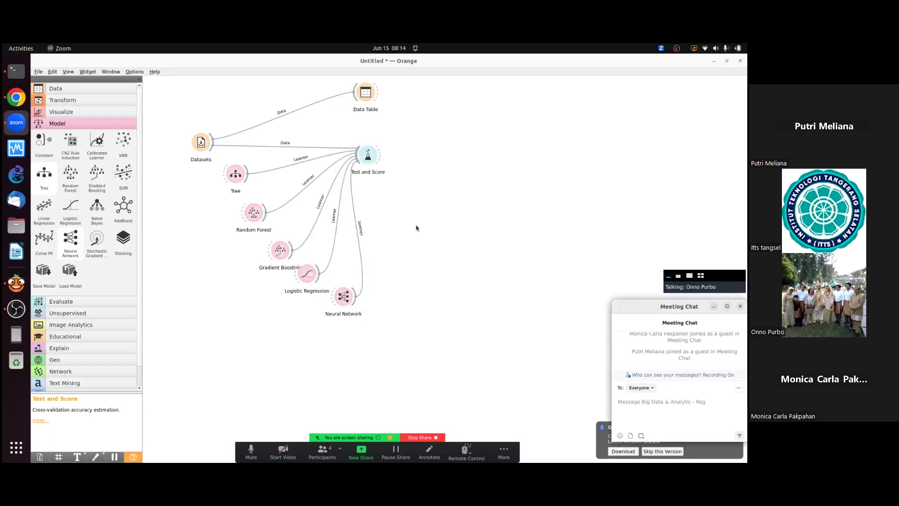
# Remove the depth limit on individual trees in the Random Forest model.
pyautogui.doubleClick(253, 215)
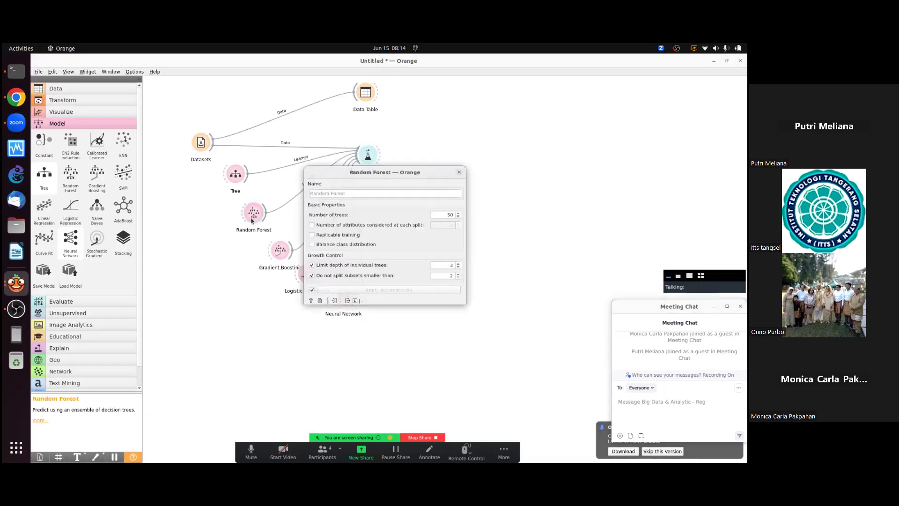
pyautogui.click(333, 273)
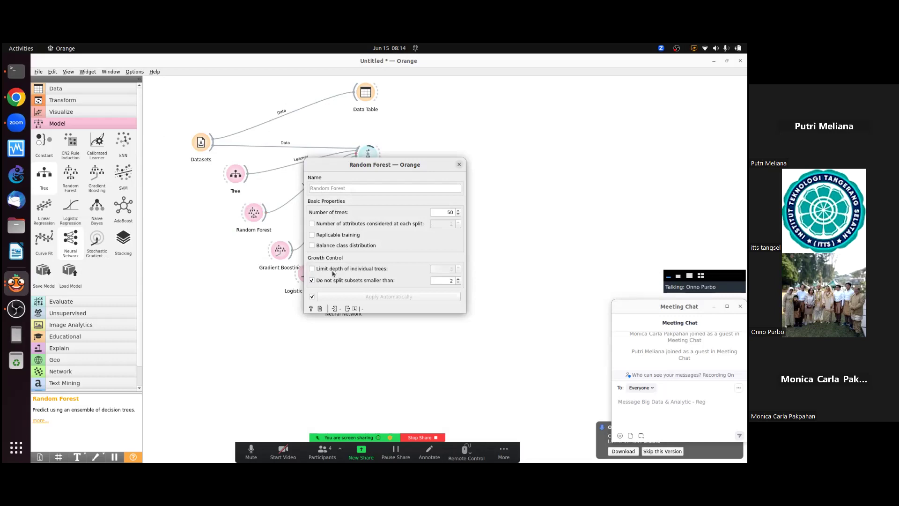
# Close the Random Forest settings and review the Test and Score results for all models.
pyautogui.click(459, 165)
pyautogui.doubleClick(362, 161)
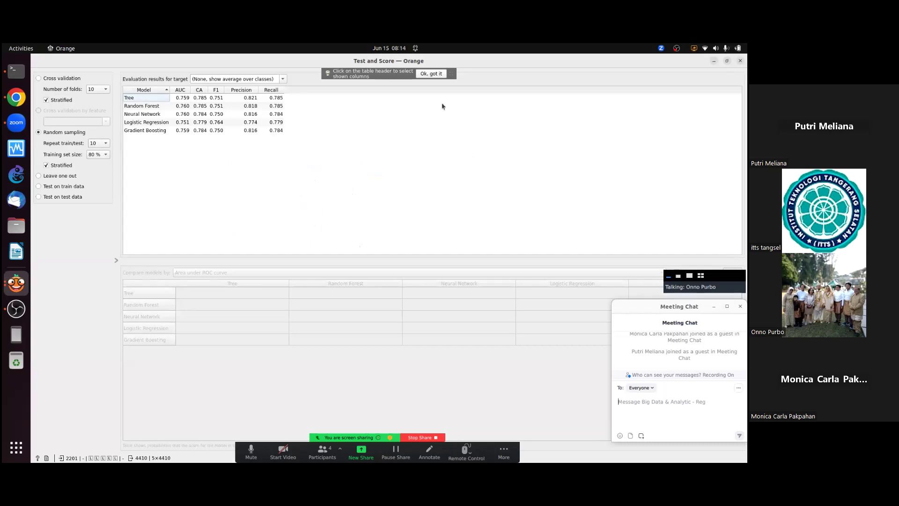
pyautogui.click(740, 60)
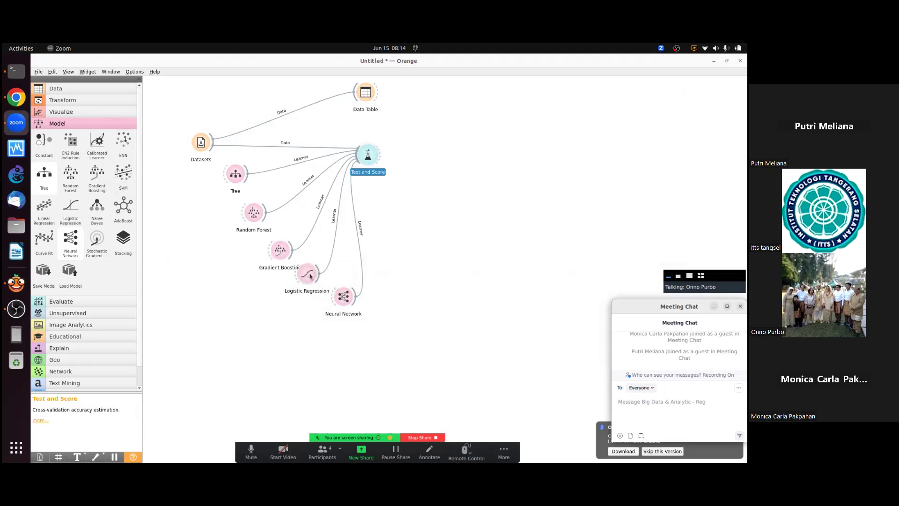
pyautogui.click(310, 276)
pyautogui.click(373, 163)
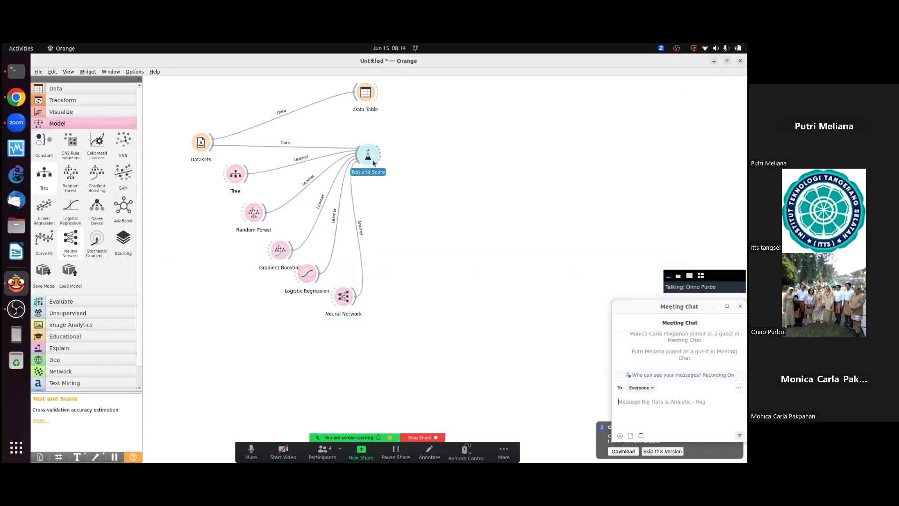
pyautogui.doubleClick(374, 163)
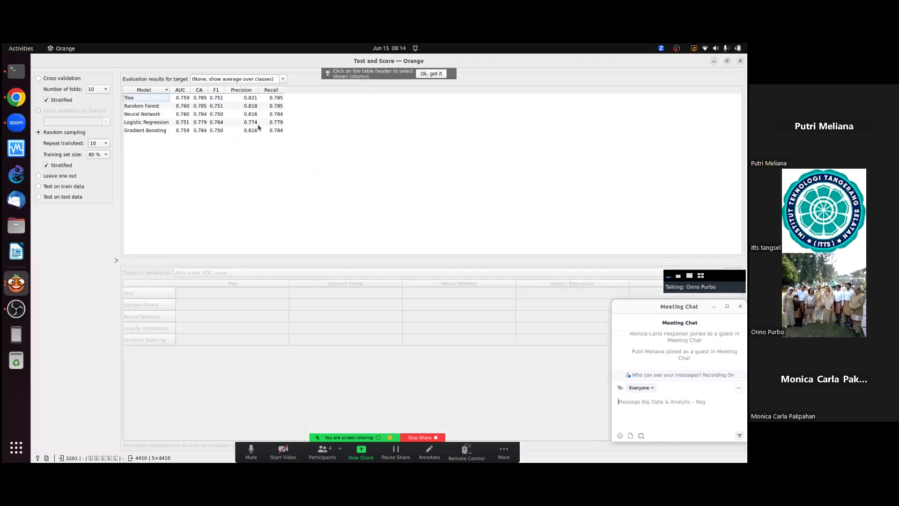
pyautogui.click(740, 61)
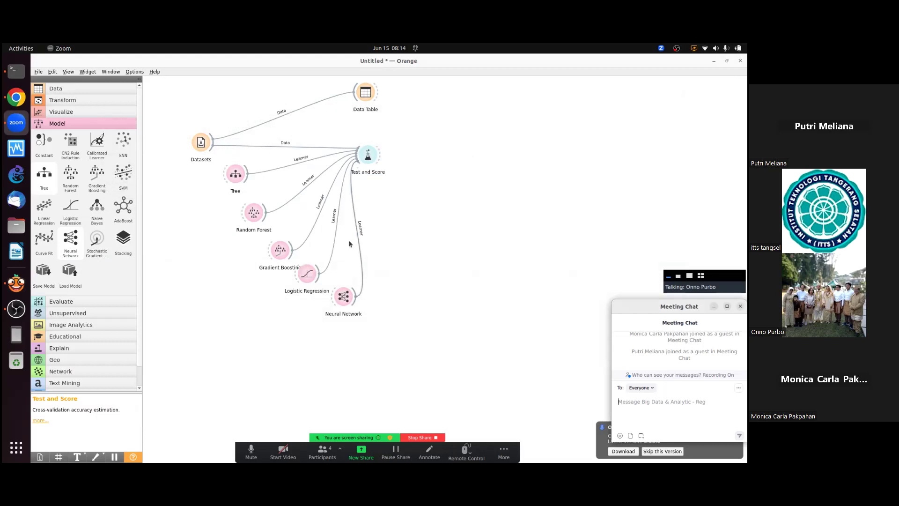
# Keep Ridge (L2) regularization in the Logistic Regression model and strengthen it to C=0.001.
pyautogui.doubleClick(308, 276)
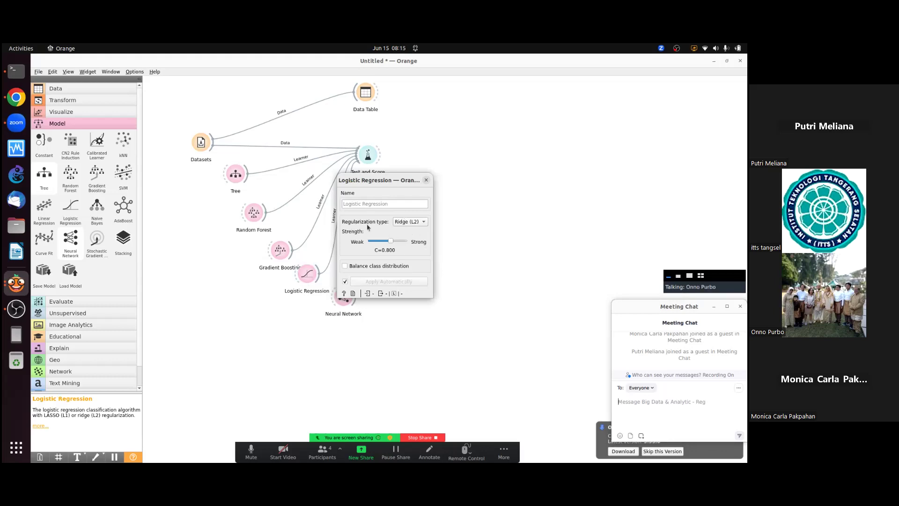
pyautogui.click(416, 223)
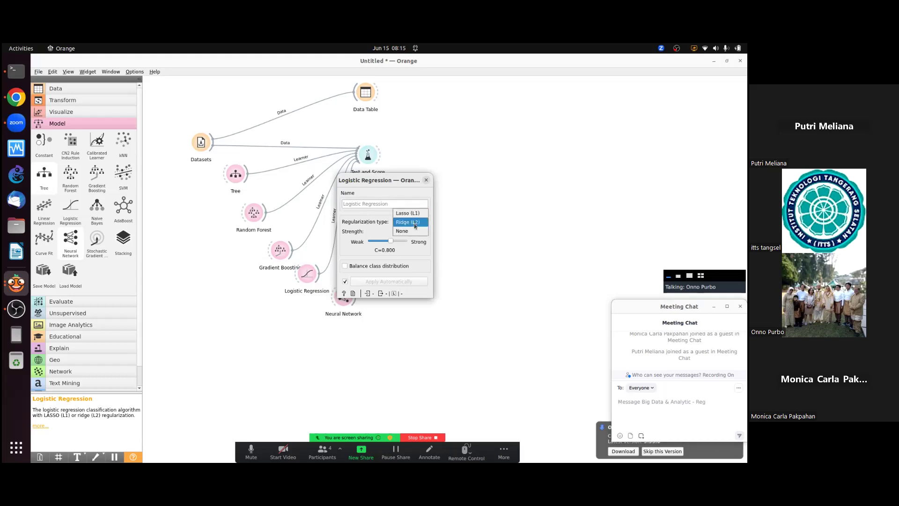
pyautogui.click(408, 222)
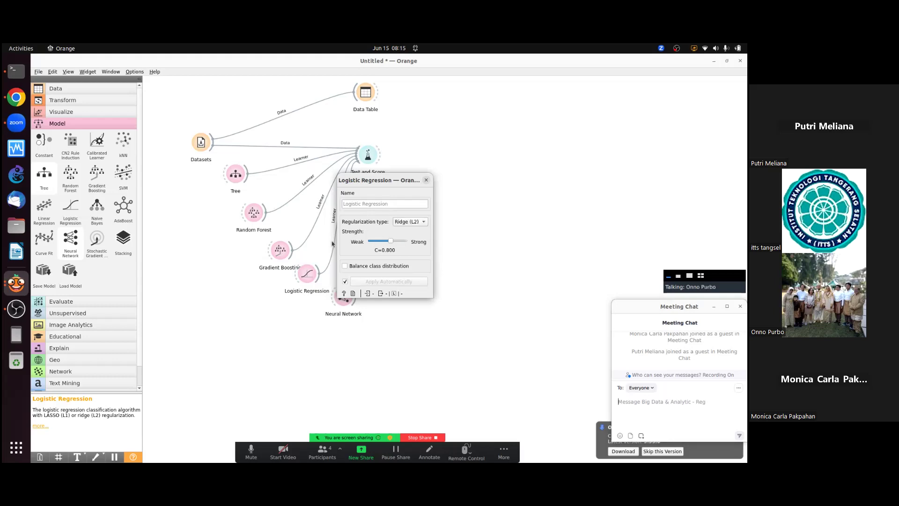
pyautogui.click(420, 223)
pyautogui.click(421, 225)
pyautogui.moveTo(392, 244); pyautogui.dragTo(407, 244)
# Examine how the strong regularization affects Logistic Regression in the Test and Score results.
pyautogui.click(373, 158)
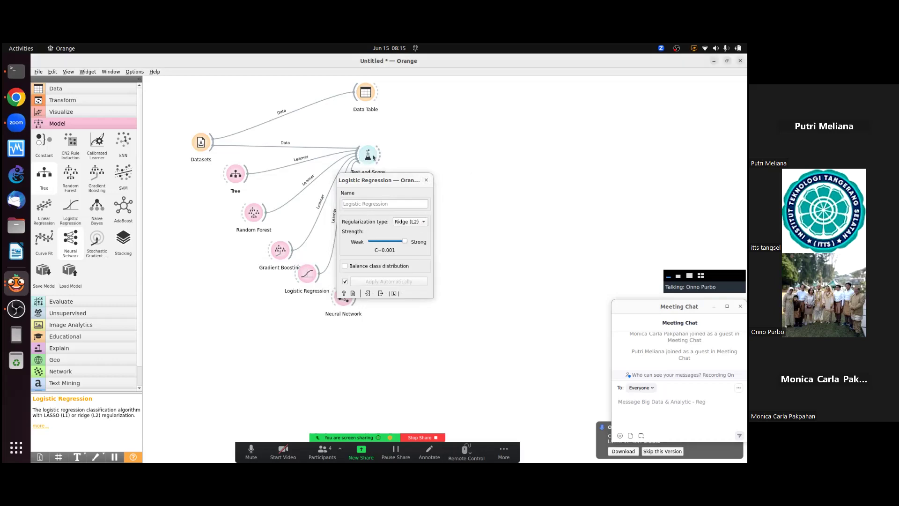
pyautogui.click(368, 157)
pyautogui.doubleClick(368, 156)
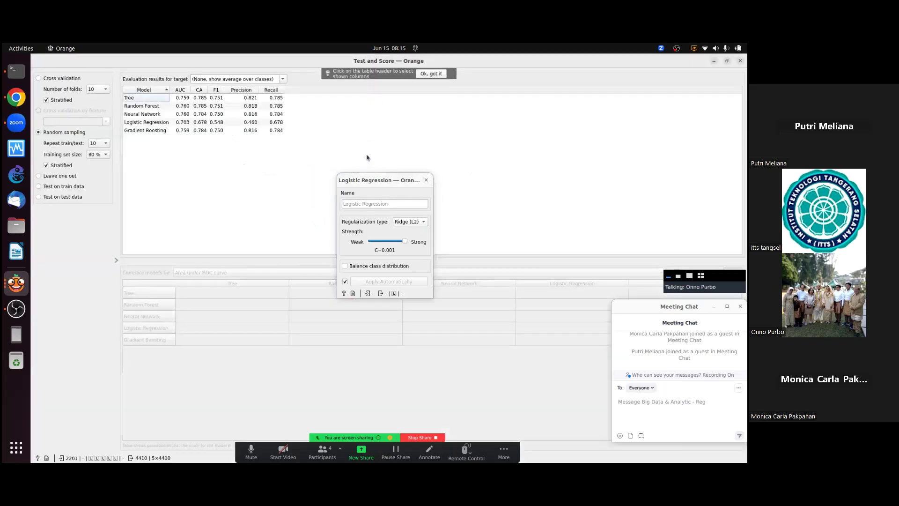
pyautogui.click(426, 180)
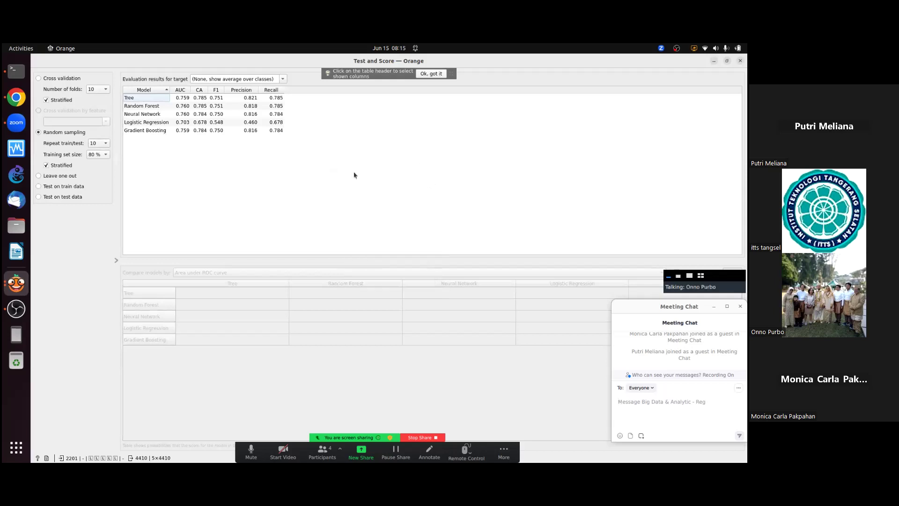
pyautogui.click(740, 61)
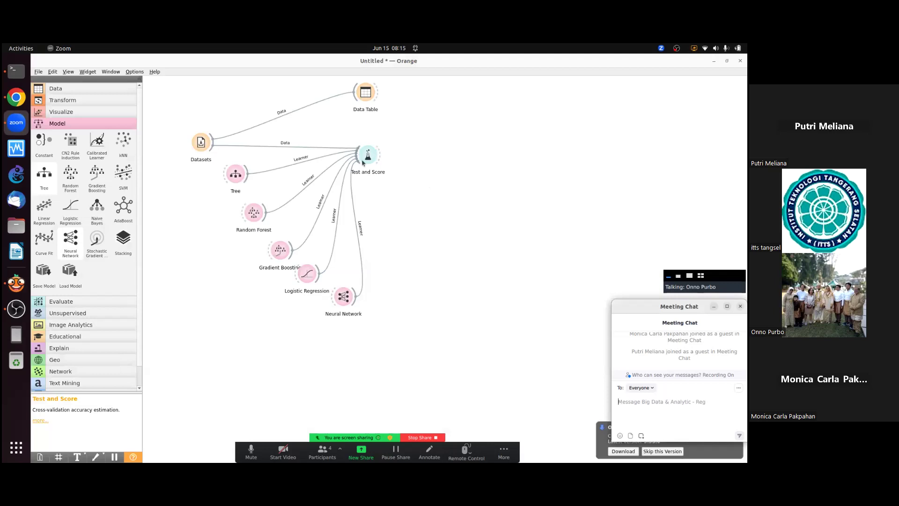
pyautogui.doubleClick(364, 164)
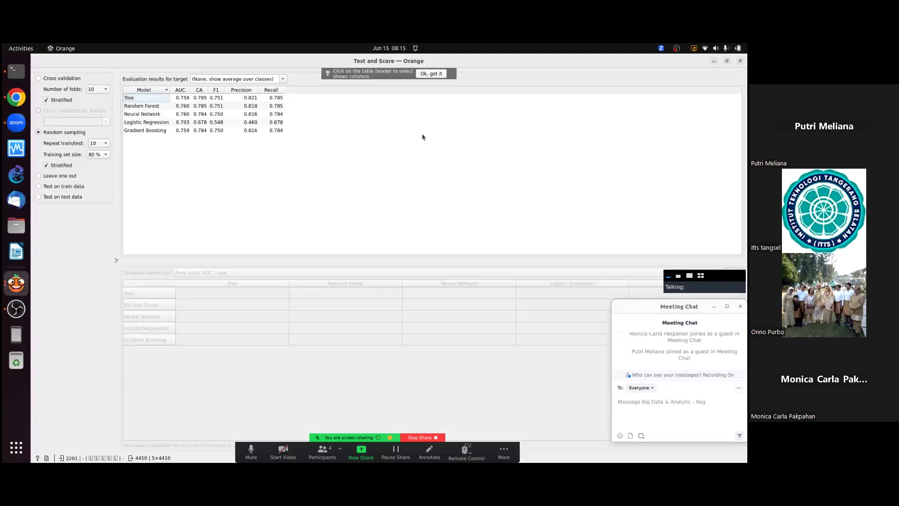
pyautogui.click(739, 61)
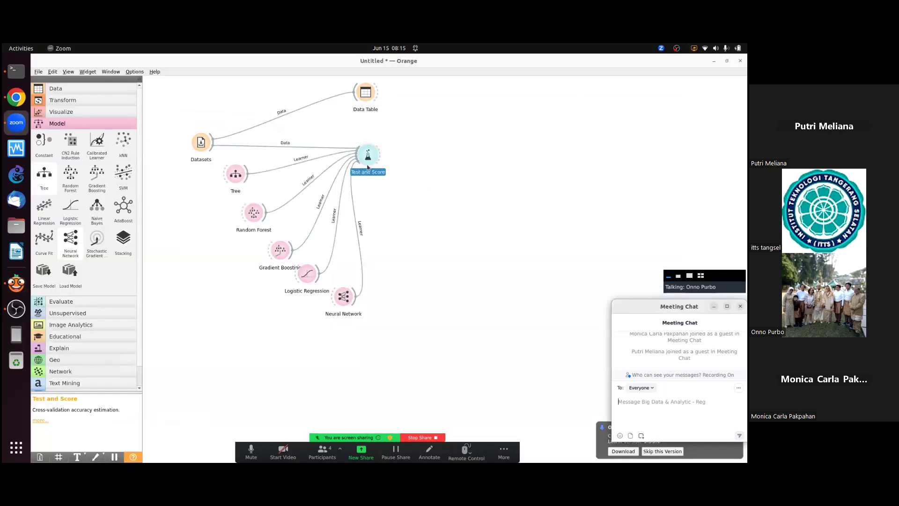
# Weaken the Logistic Regression regularization to C=95 and review the Test and Score results.
pyautogui.doubleClick(280, 249)
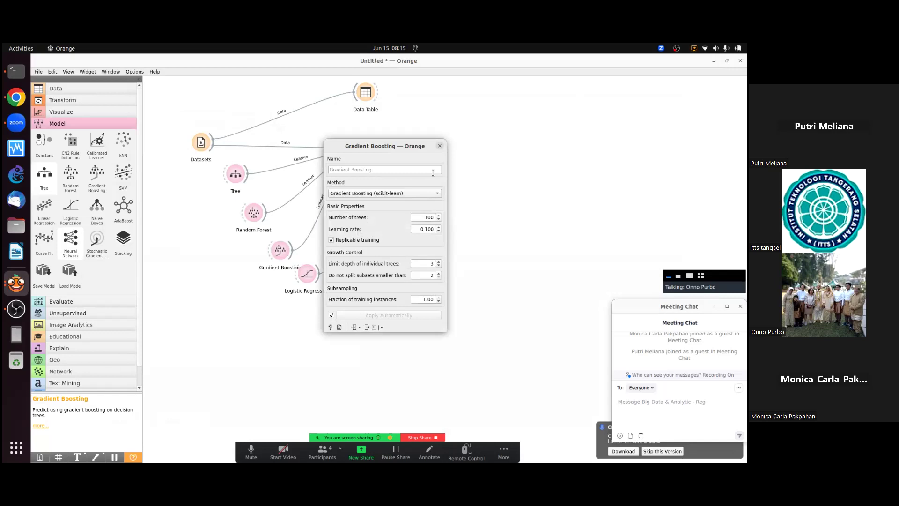
pyautogui.click(440, 146)
pyautogui.doubleClick(306, 276)
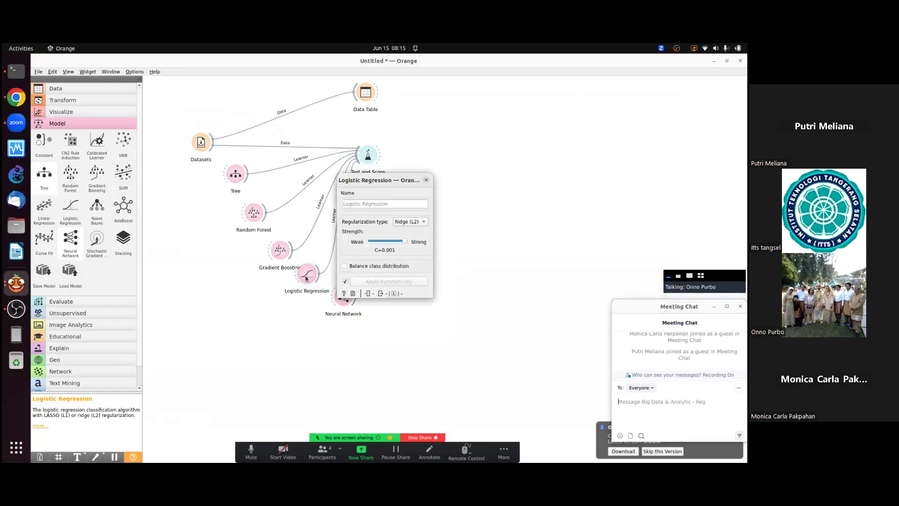
pyautogui.moveTo(405, 242); pyautogui.dragTo(379, 240)
pyautogui.click(426, 180)
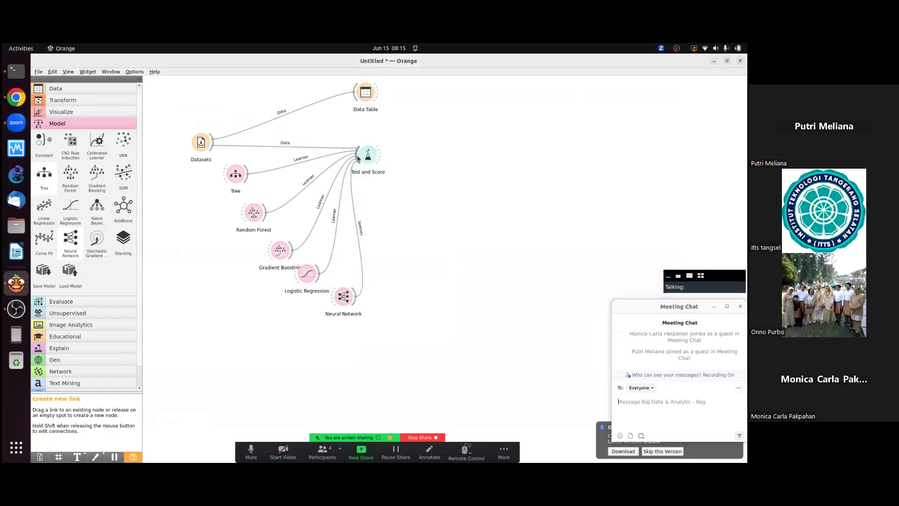
pyautogui.moveTo(358, 158); pyautogui.dragTo(358, 158)
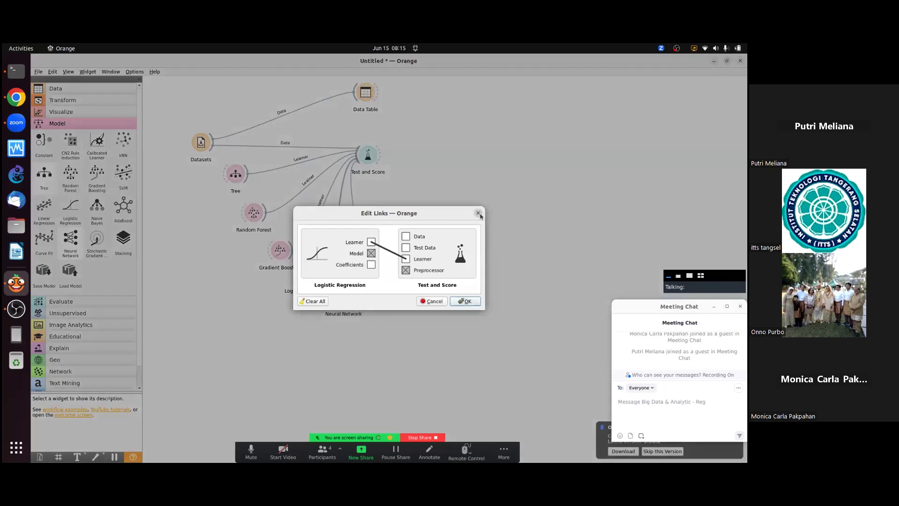
pyautogui.click(479, 213)
pyautogui.doubleClick(366, 158)
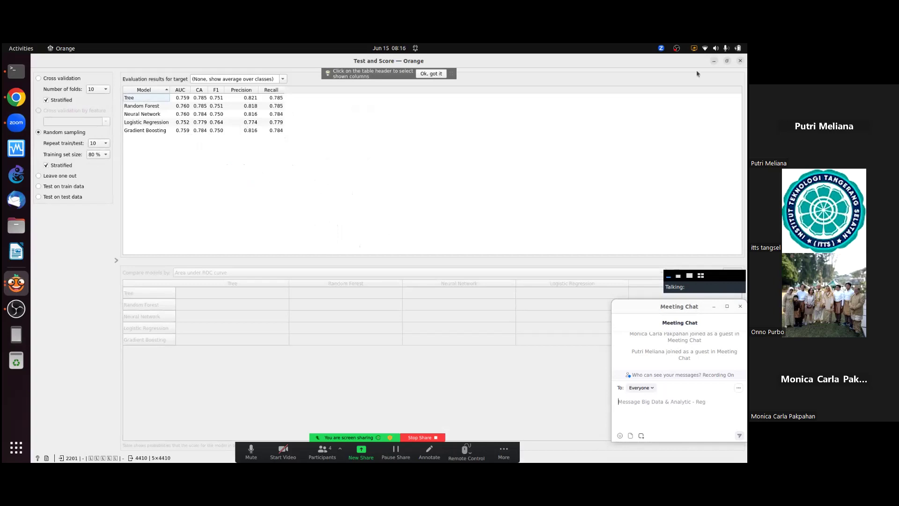
pyautogui.click(741, 61)
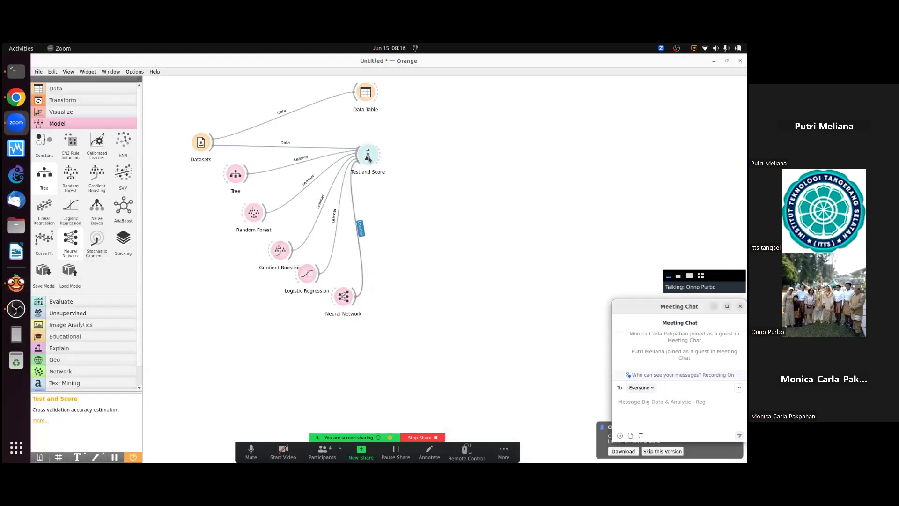
# Set the Logistic Regression regularization to its weakest strength, C=1000, and review the Test and Score results.
pyautogui.doubleClick(308, 275)
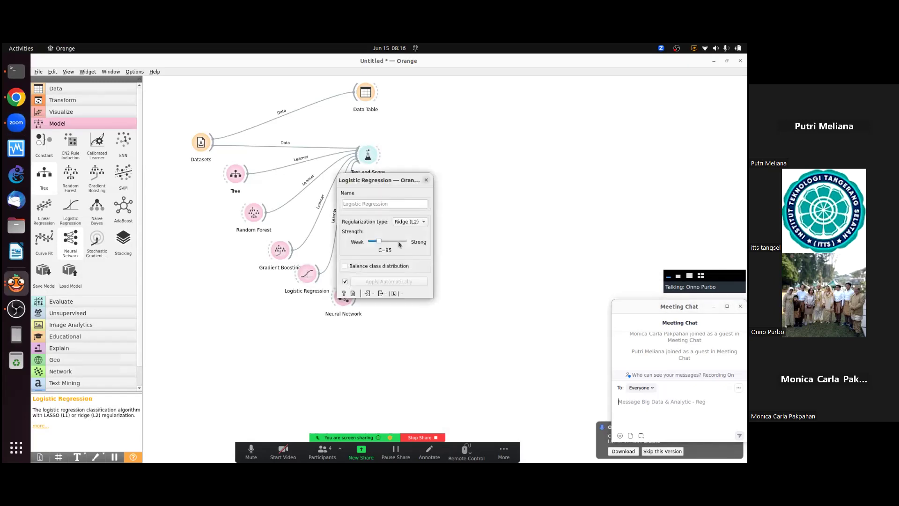
pyautogui.moveTo(375, 241)
pyautogui.mouseDown()
pyautogui.moveTo(356, 245)
pyautogui.moveTo(377, 242)
pyautogui.moveTo(369, 242)
pyautogui.mouseUp()
pyautogui.click(366, 158)
pyautogui.doubleClick(367, 158)
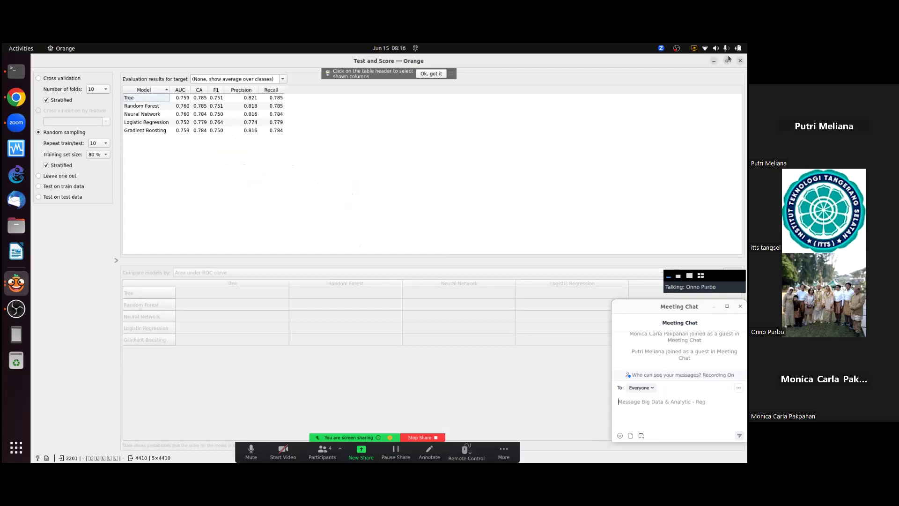
pyautogui.click(714, 60)
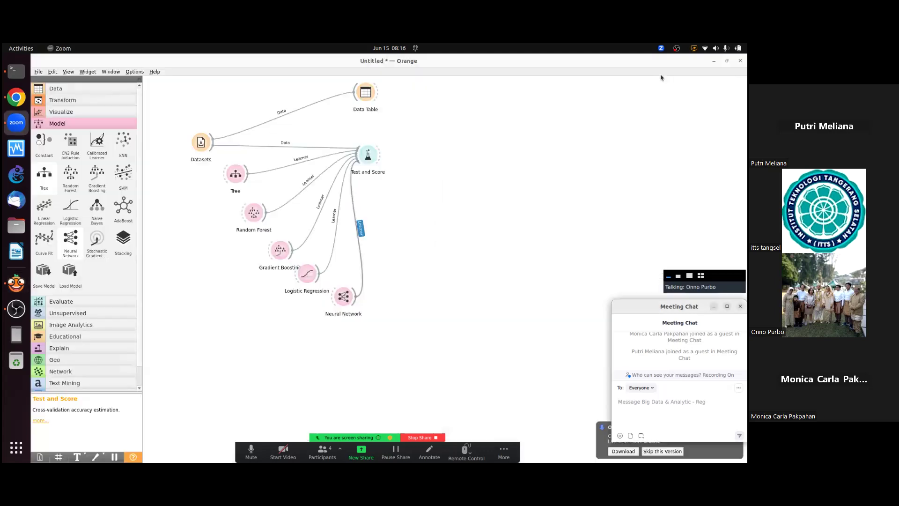
pyautogui.doubleClick(371, 165)
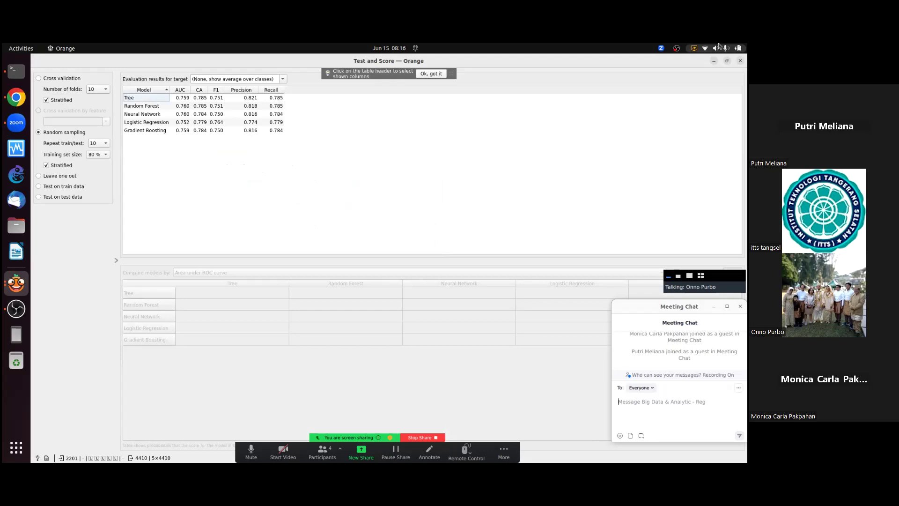
pyautogui.click(740, 61)
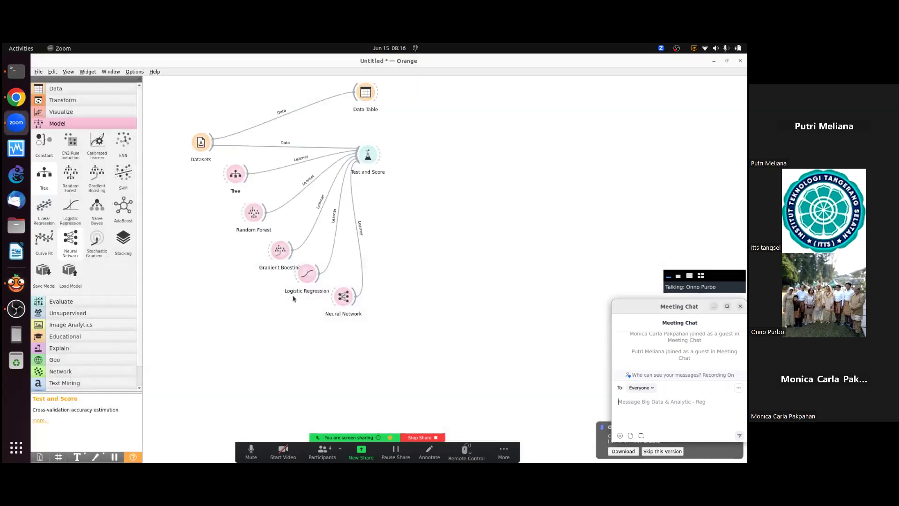
# Change the Logistic Regression regularization type to Lasso (L1) and review the Test and Score results.
pyautogui.click(298, 281)
pyautogui.doubleClick(313, 280)
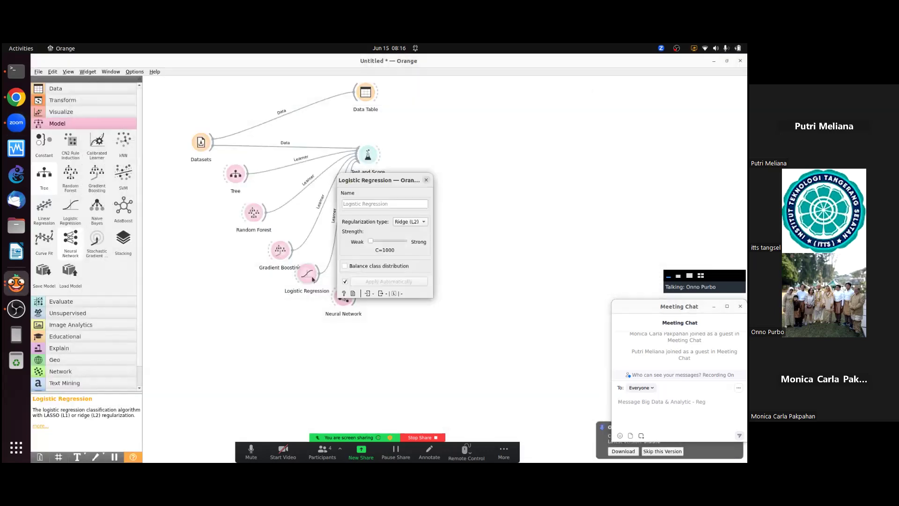
pyautogui.click(421, 223)
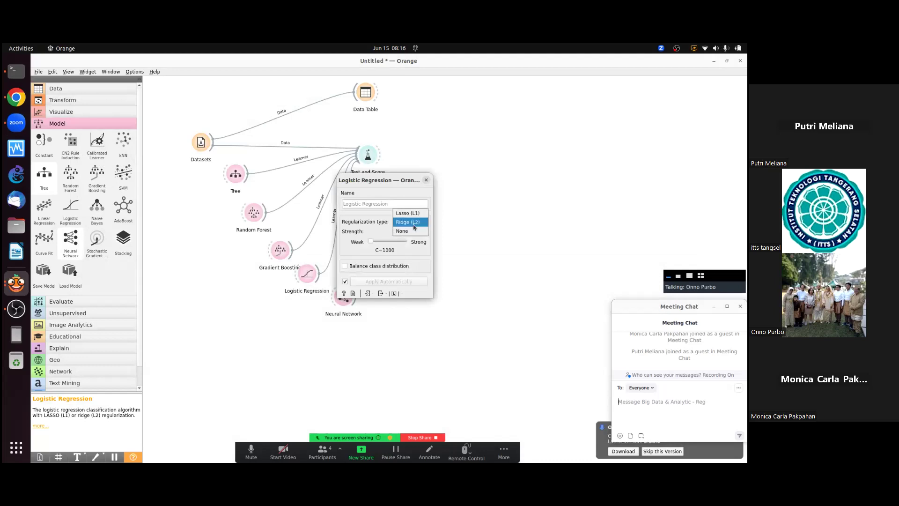
pyautogui.click(408, 213)
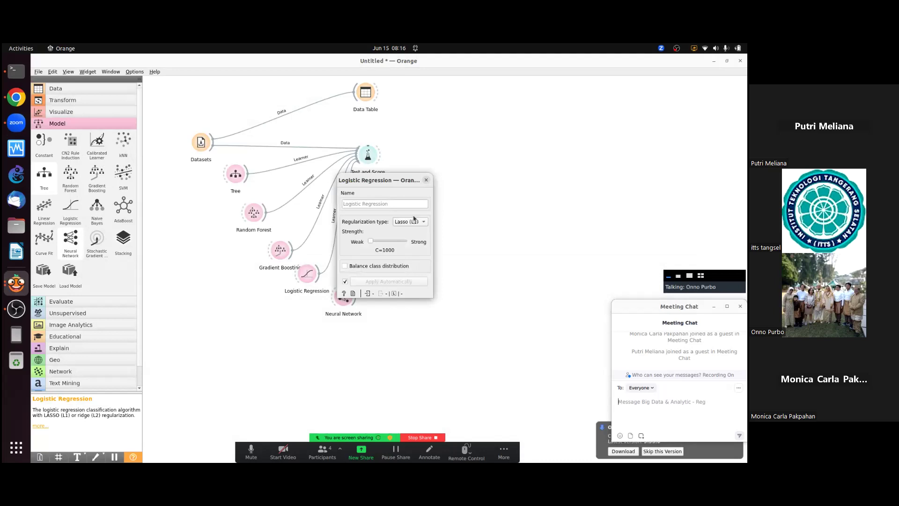
pyautogui.click(427, 180)
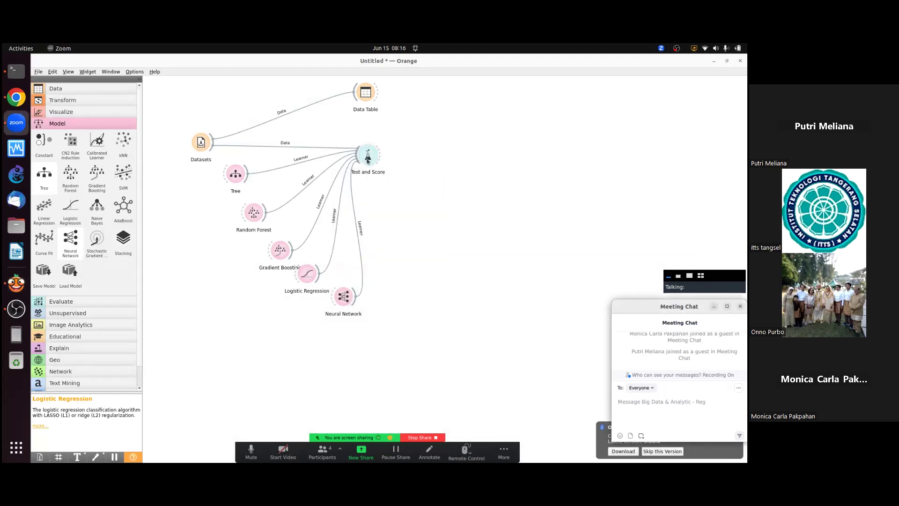
pyautogui.doubleClick(368, 159)
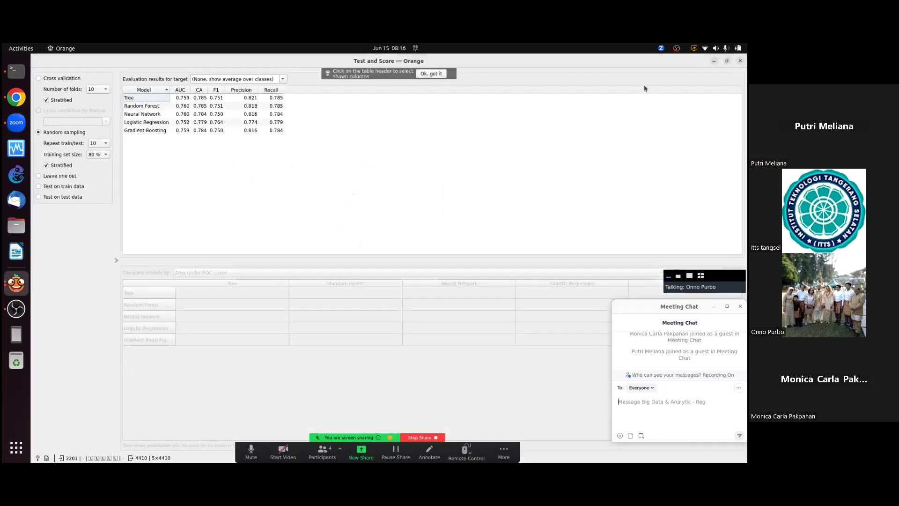
pyautogui.click(740, 61)
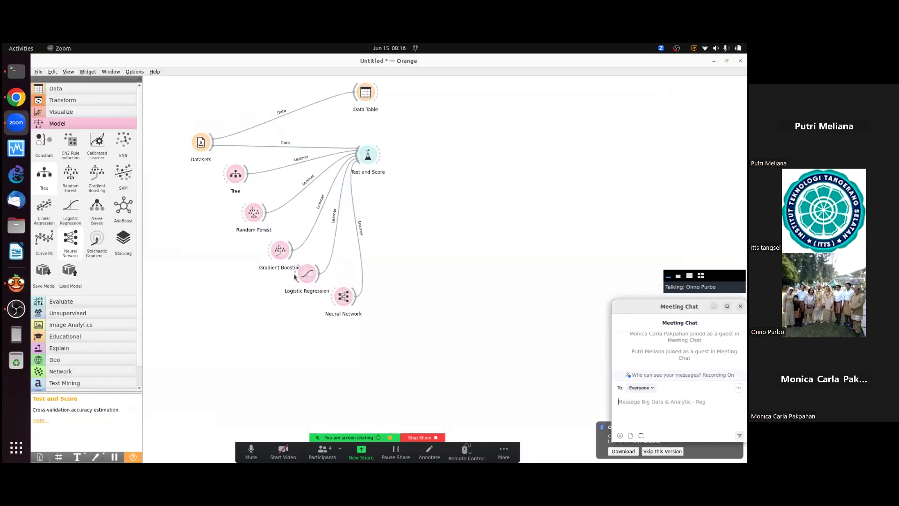
# Adjust the Logistic Regression regularization type, move its strength to about mid-range, and check the Test and Score results.
pyautogui.doubleClick(312, 282)
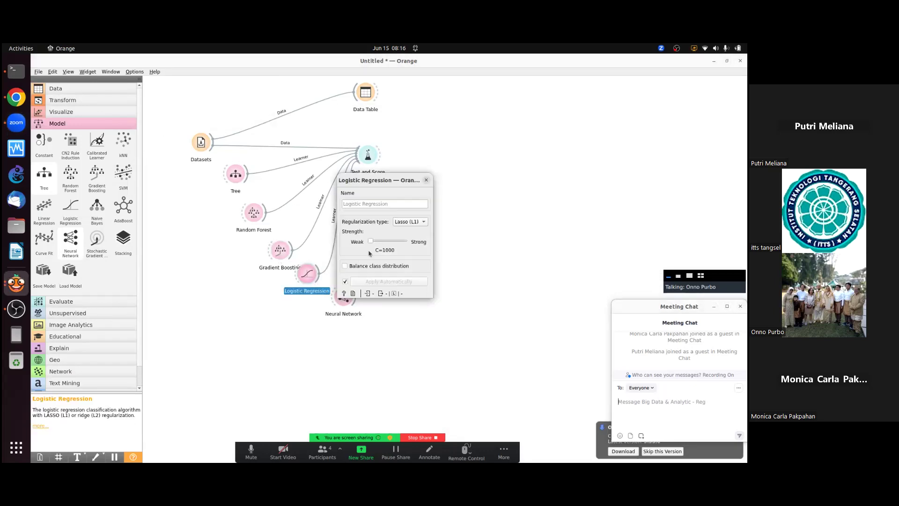
pyautogui.click(411, 222)
pyautogui.click(409, 229)
pyautogui.moveTo(371, 242); pyautogui.dragTo(390, 243)
pyautogui.click(425, 178)
pyautogui.doubleClick(366, 163)
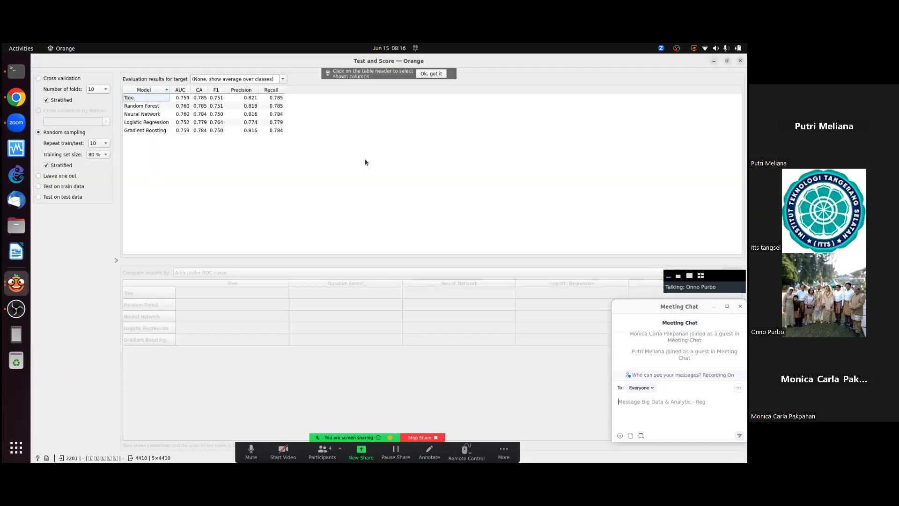
pyautogui.click(740, 61)
# Select the Gradient Boosting model and reopen the Test and Score results to compare all models.
pyautogui.click(272, 256)
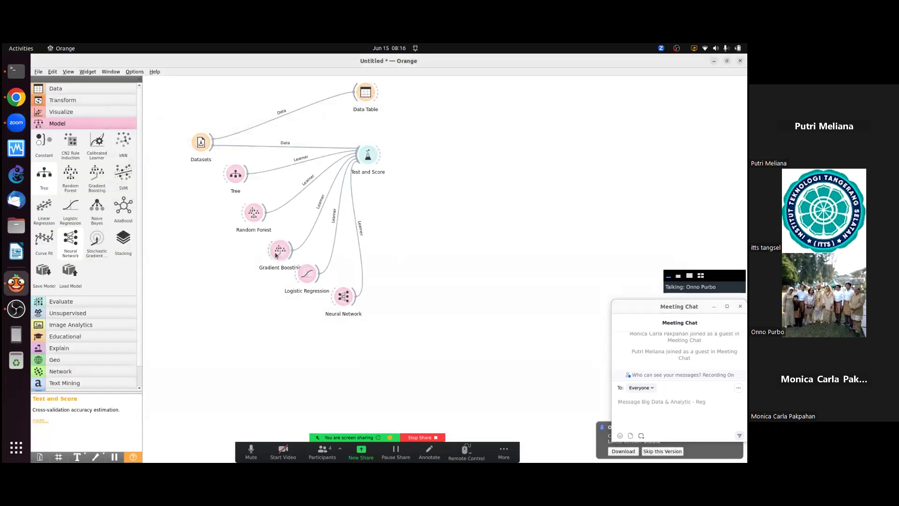
pyautogui.click(280, 255)
pyautogui.doubleClick(369, 156)
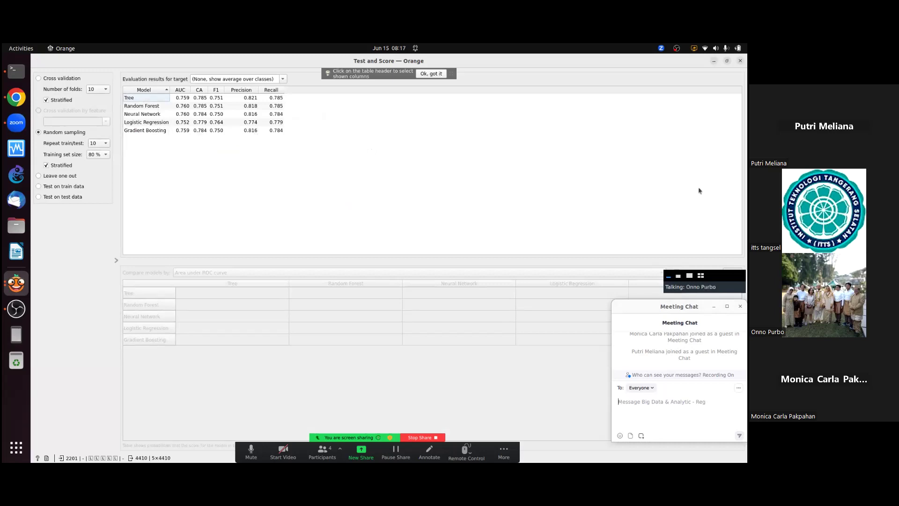
# Lower the Gradient Boosting learning rate to 0.050 and review the Test and Score results.
pyautogui.click(741, 61)
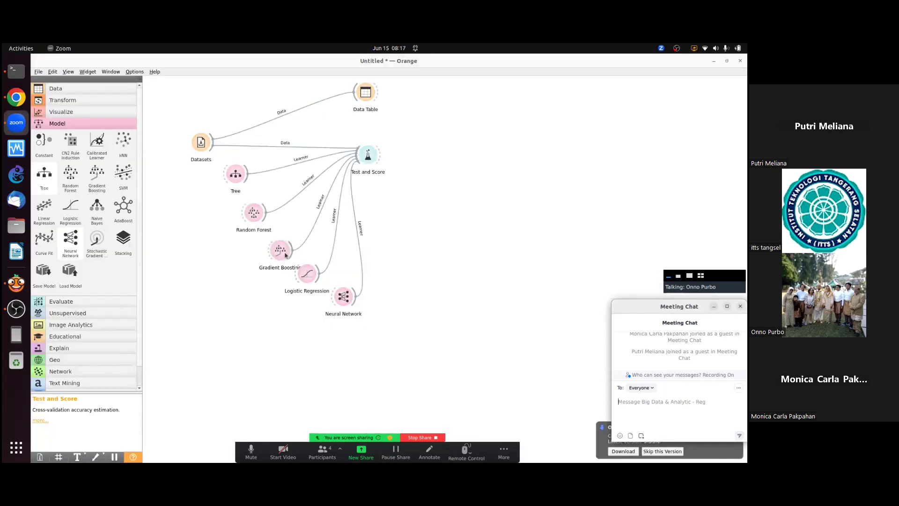
pyautogui.doubleClick(281, 253)
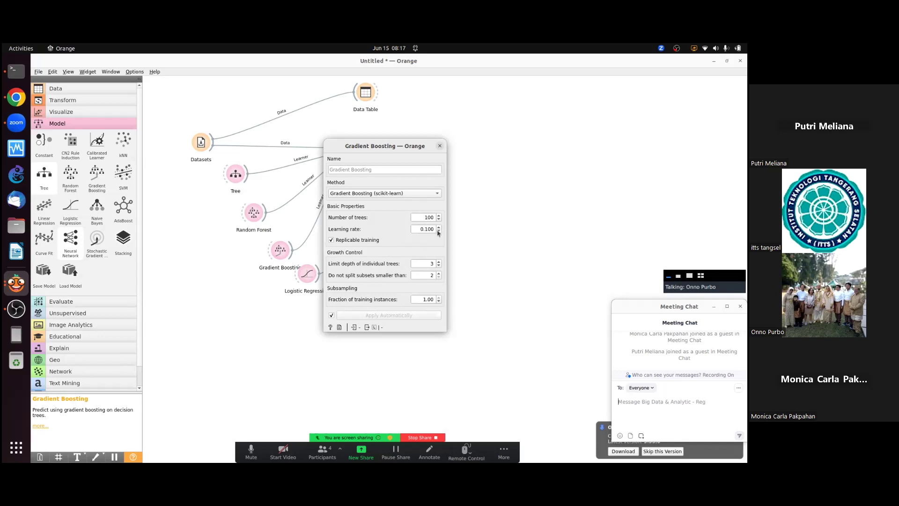
pyautogui.scroll(-6, 438, 233)
pyautogui.scroll(-8, 438, 231)
pyautogui.scroll(-12, 438, 230)
pyautogui.scroll(-10, 438, 233)
pyautogui.scroll(-6, 438, 233)
pyautogui.scroll(-2, 438, 232)
pyautogui.click(440, 145)
pyautogui.click(367, 158)
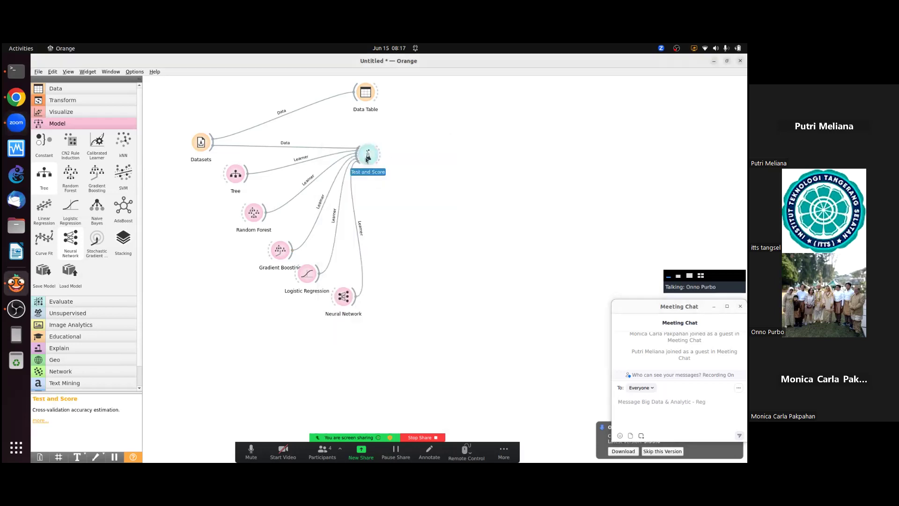
pyautogui.doubleClick(367, 158)
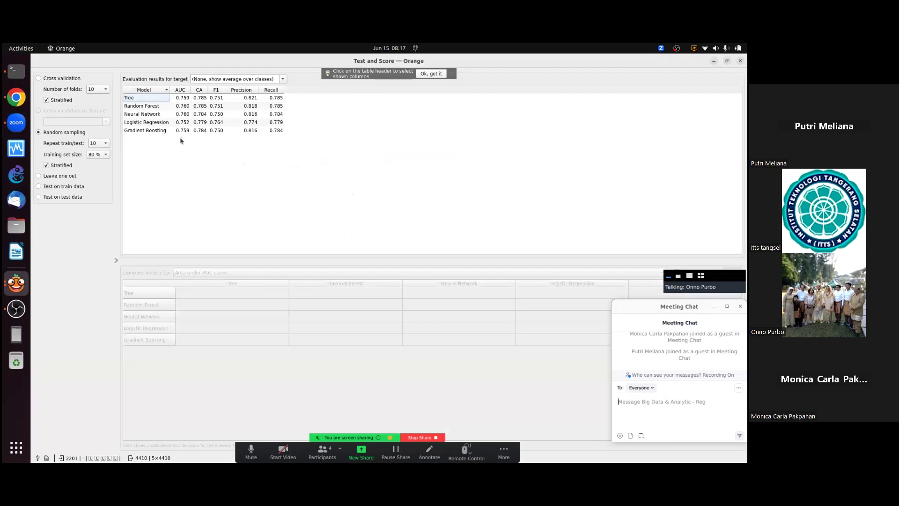
pyautogui.click(740, 61)
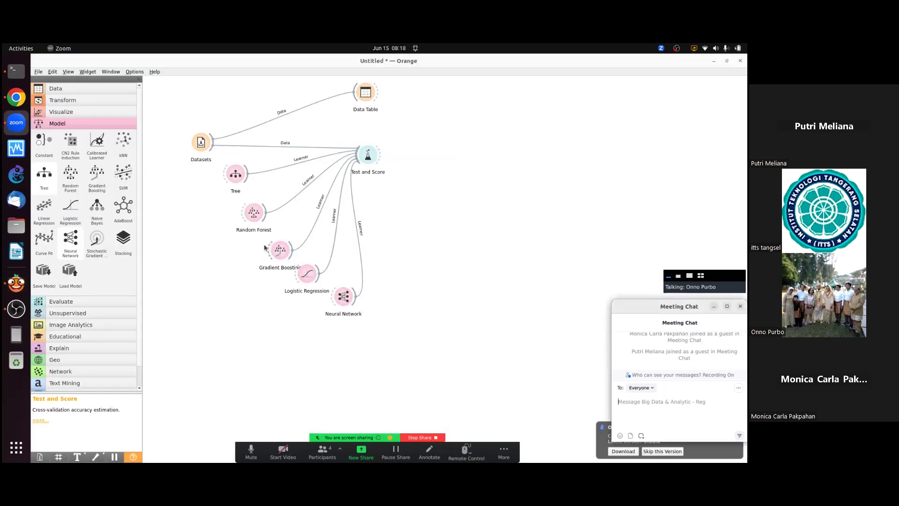
# Set the Gradient Boosting number of trees to 1000 and review the Test and Score results.
pyautogui.doubleClick(280, 251)
pyautogui.click(423, 229)
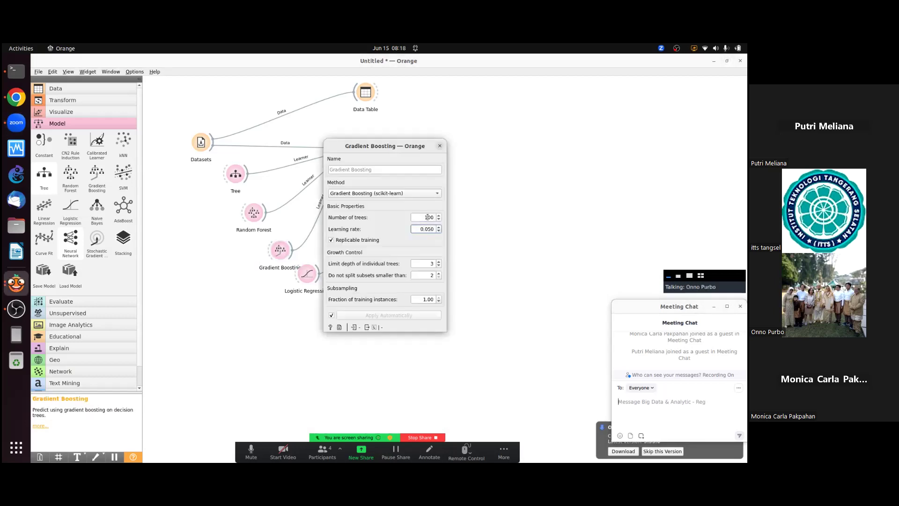
pyautogui.doubleClick(423, 217)
pyautogui.press('BackSpace')
pyautogui.write('200')
pyautogui.press('BackSpace')
pyautogui.press('BackSpace')
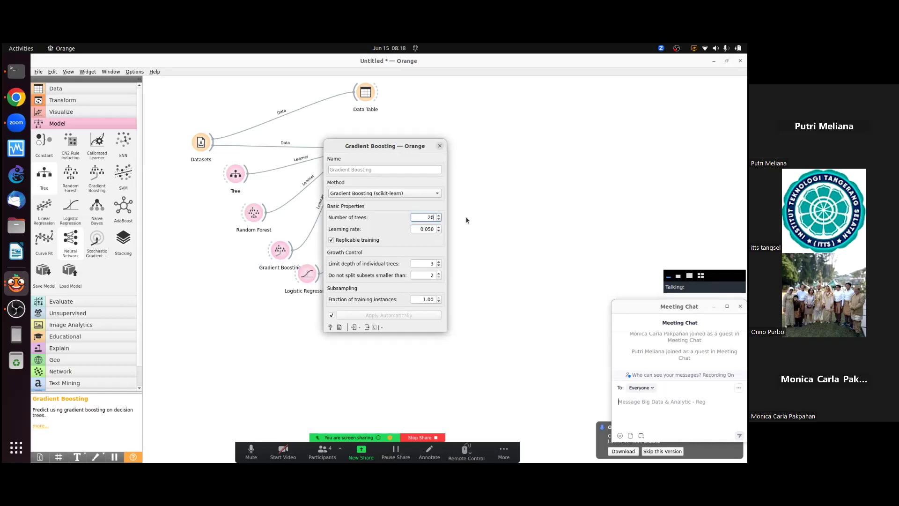
pyautogui.write('1000')
pyautogui.click(439, 146)
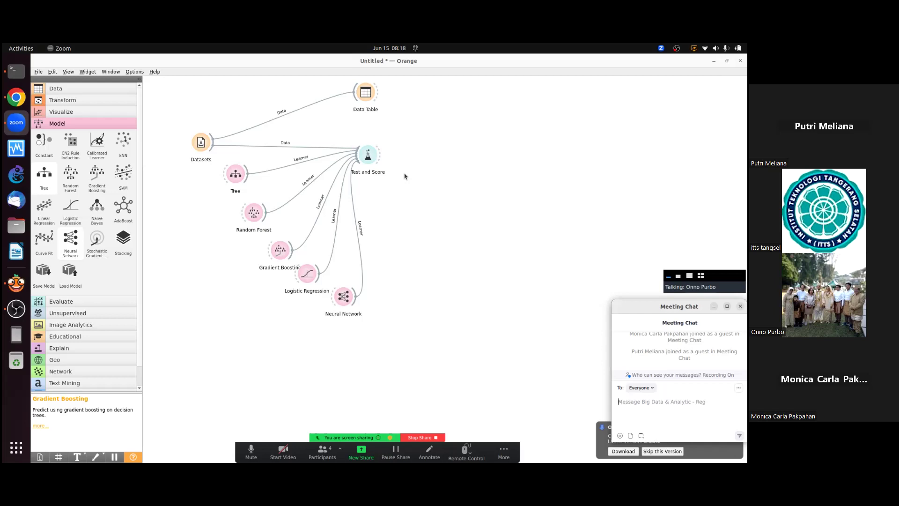
pyautogui.doubleClick(369, 156)
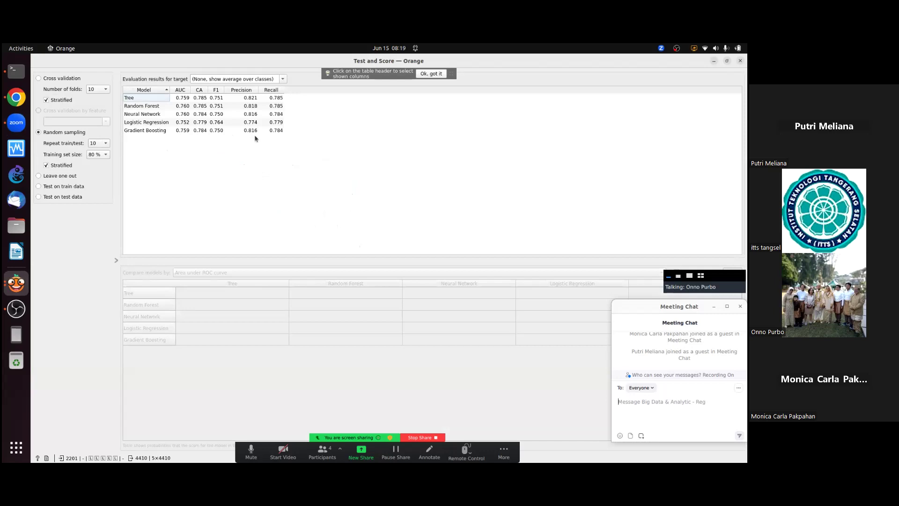
pyautogui.click(741, 61)
# Set the Gradient Boosting number of trees to 100 and its learning rate to 0.1.
pyautogui.doubleClick(274, 253)
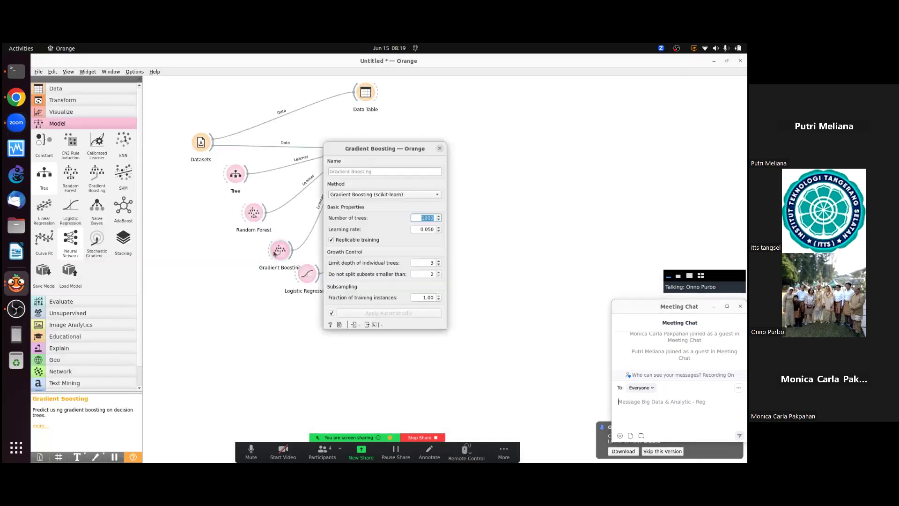
pyautogui.press('BackSpace')
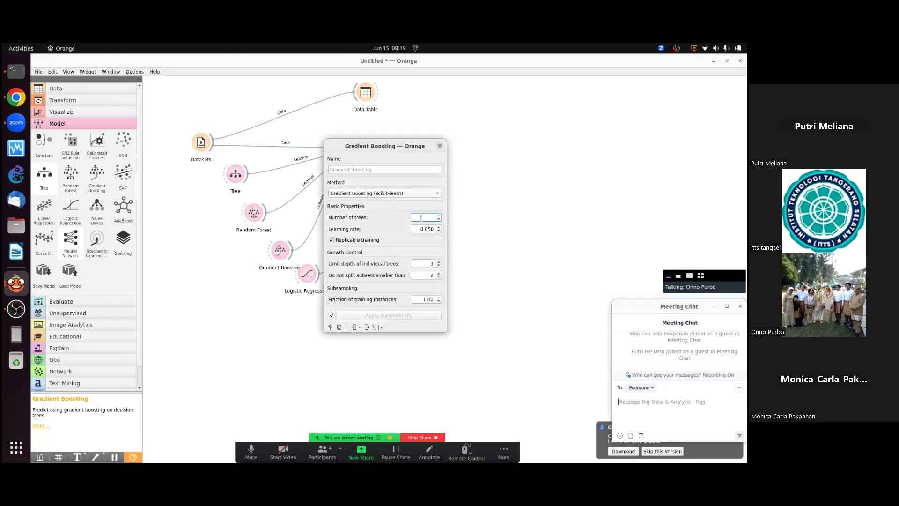
pyautogui.write('100')
pyautogui.doubleClick(418, 226)
pyautogui.write('0.1')
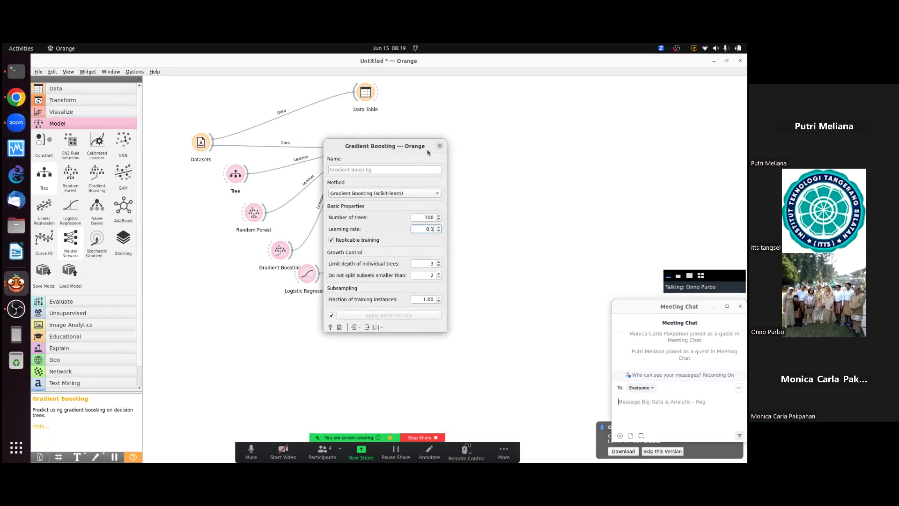
# Change the Gradient Boosting method to Extreme Gradient Boosting (xgboost) and review the Test and Score results.
pyautogui.click(420, 196)
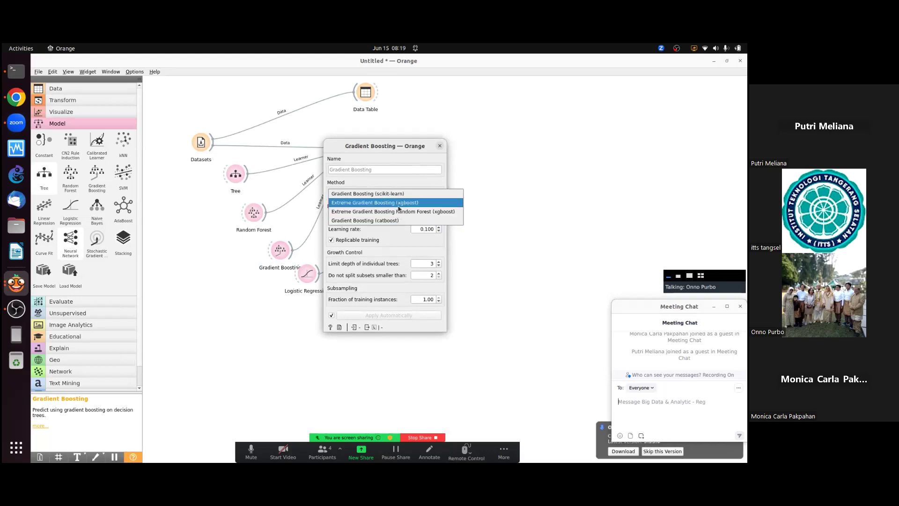
pyautogui.click(398, 206)
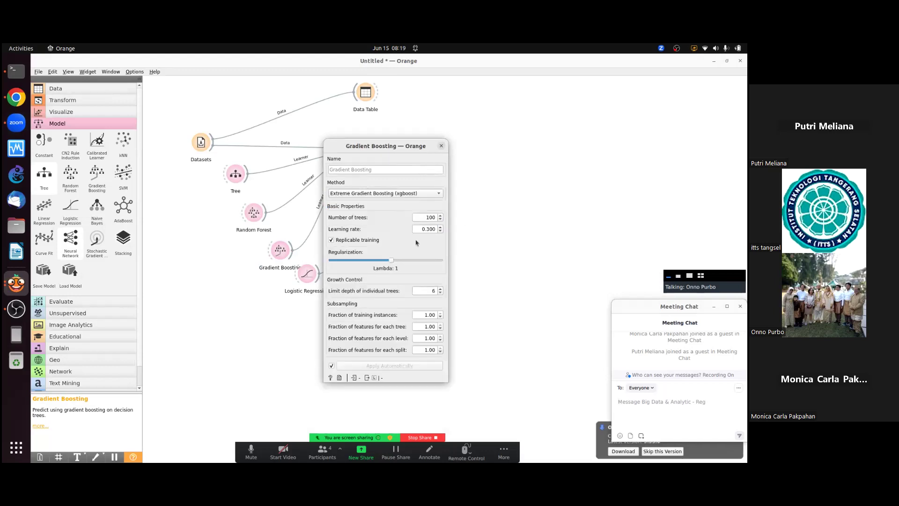
pyautogui.click(441, 145)
pyautogui.doubleClick(368, 155)
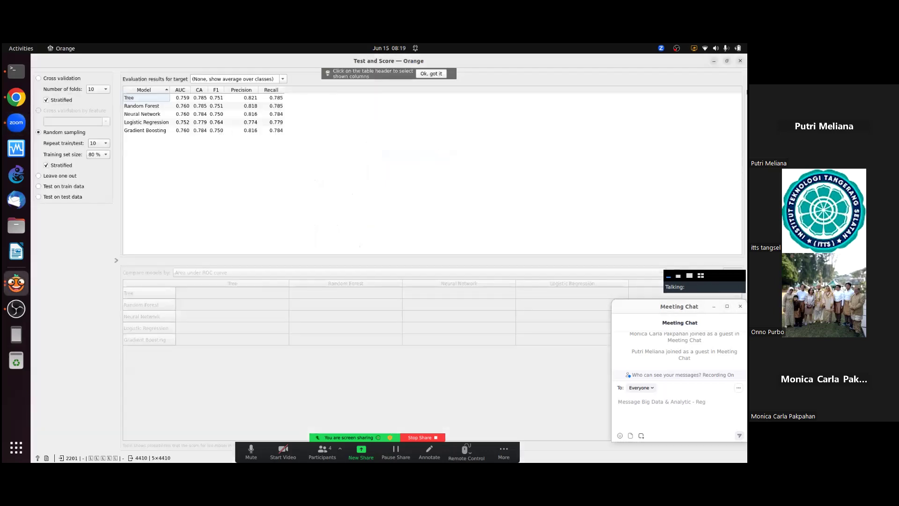
pyautogui.click(742, 61)
# Switch the Gradient Boosting method to Extreme Gradient Boosting Random Forest (xgboost) and review the Test and Score results.
pyautogui.doubleClick(280, 250)
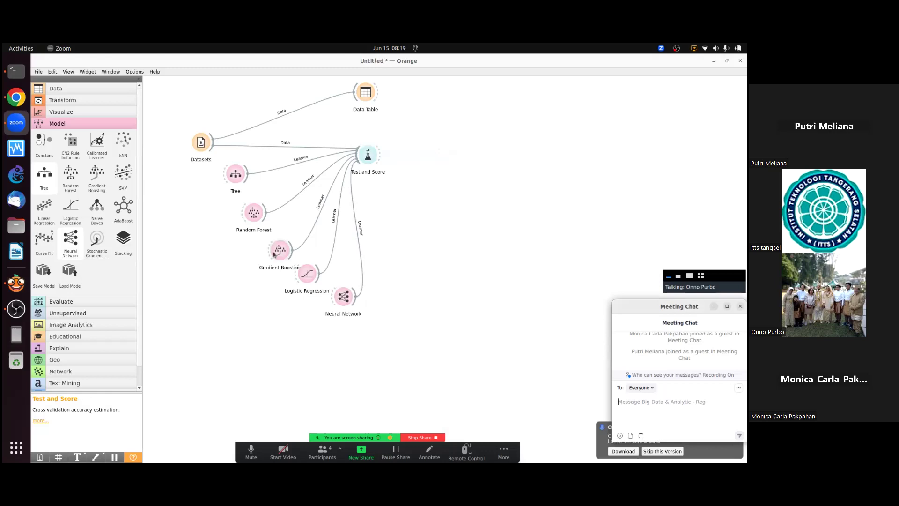
pyautogui.click(419, 194)
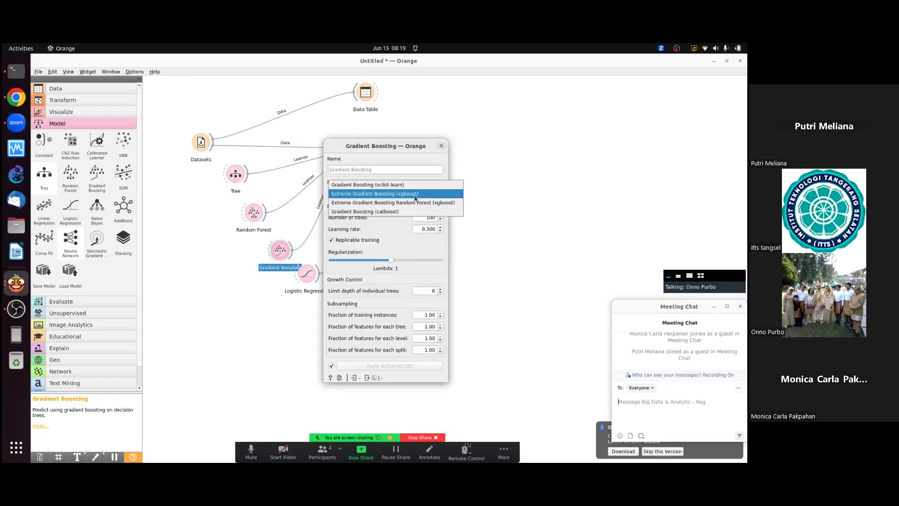
pyautogui.click(410, 202)
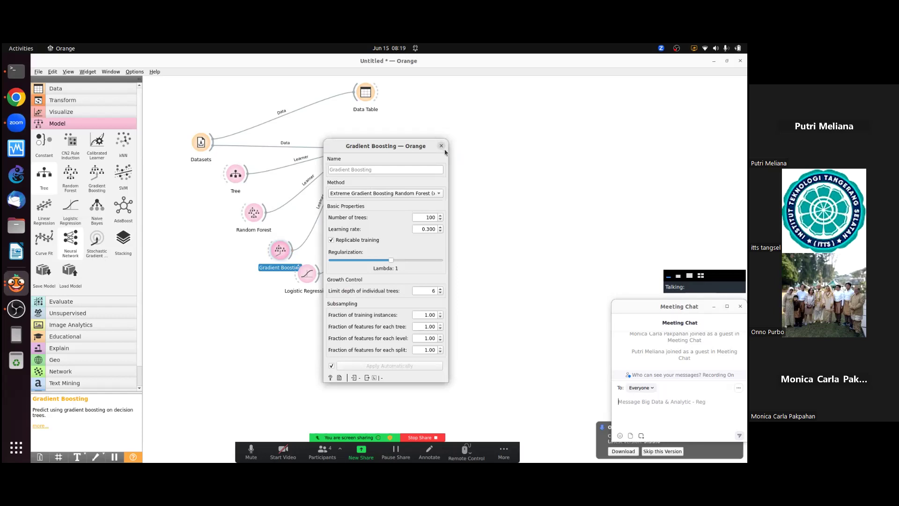
pyautogui.click(436, 228)
pyautogui.click(442, 146)
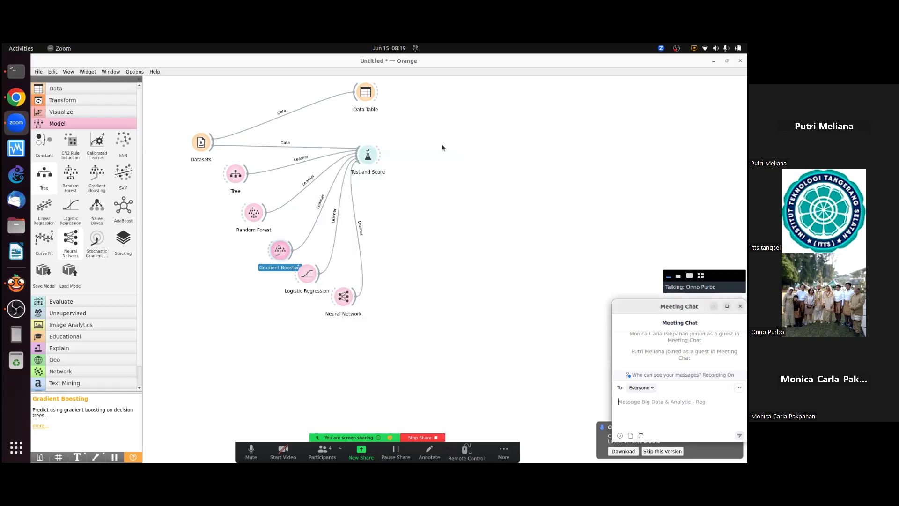
pyautogui.doubleClick(369, 155)
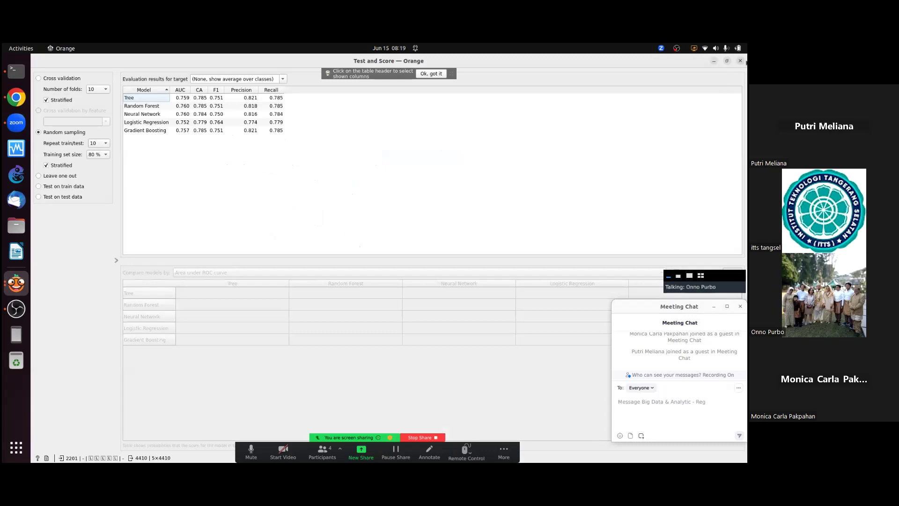
pyautogui.click(740, 61)
# Set the learning rate of the Extreme Gradient Boosting Random Forest method to 0.1 and review the Test and Score results.
pyautogui.doubleClick(279, 250)
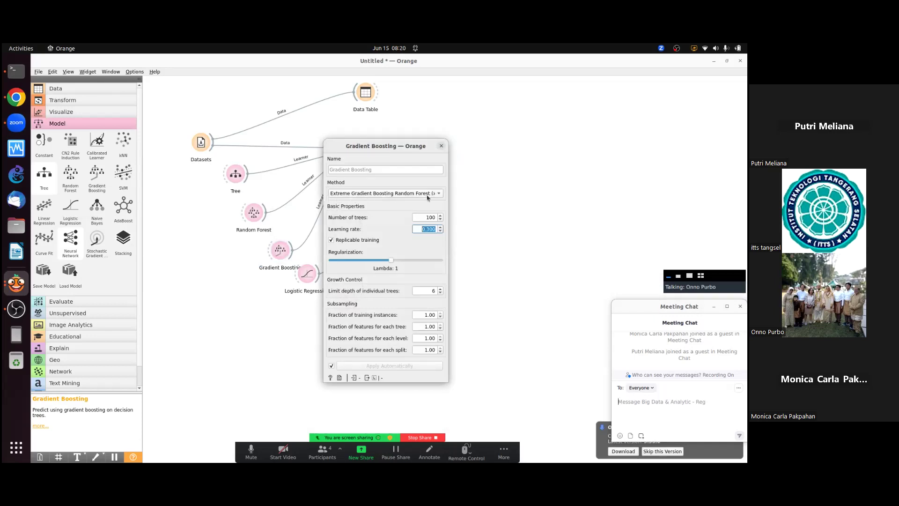
pyautogui.click(442, 146)
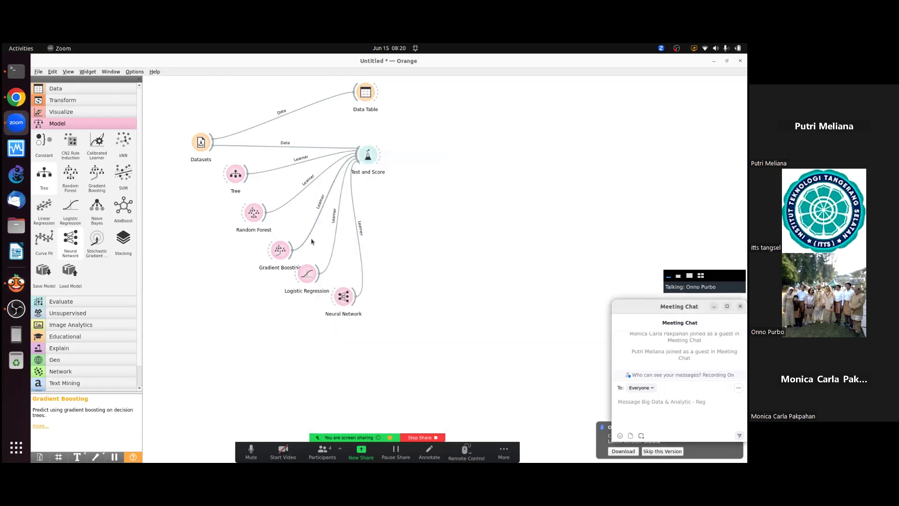
pyautogui.doubleClick(288, 252)
pyautogui.click(418, 230)
pyautogui.doubleClick(418, 230)
pyautogui.write('0')
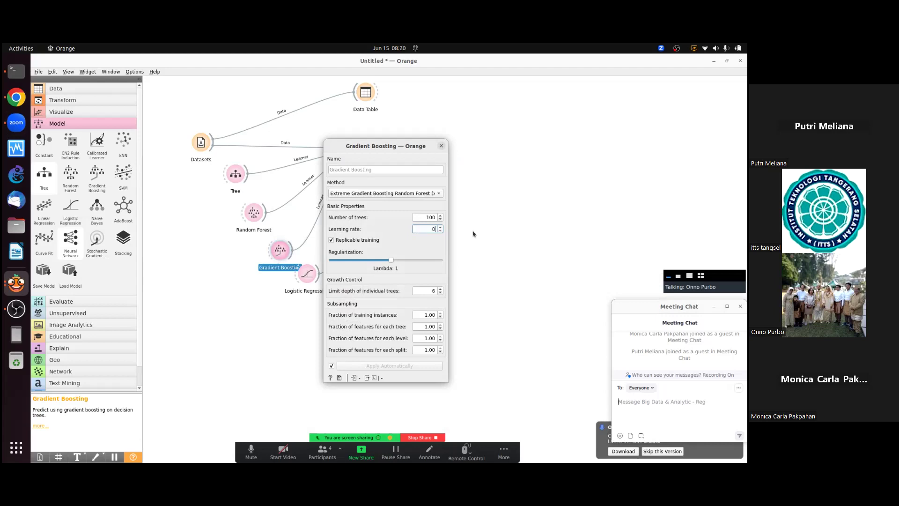
pyautogui.write('.1')
pyautogui.click(441, 145)
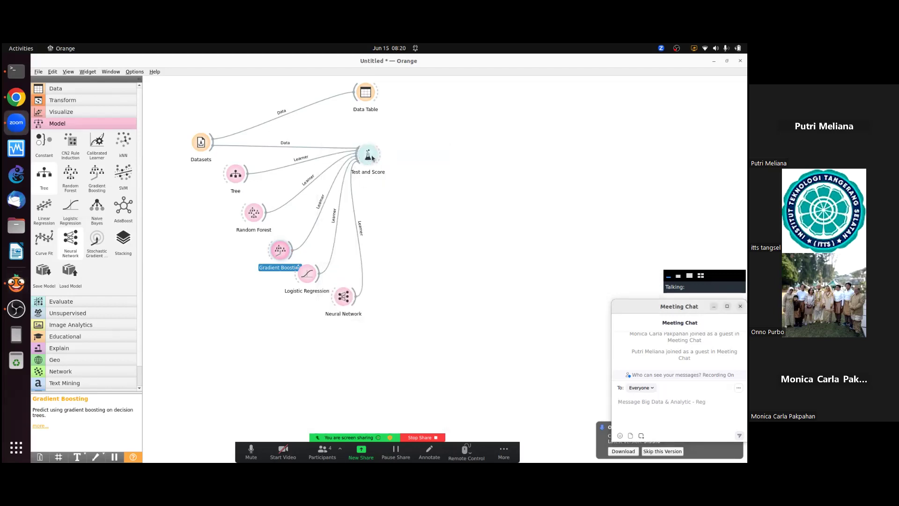
pyautogui.doubleClick(372, 158)
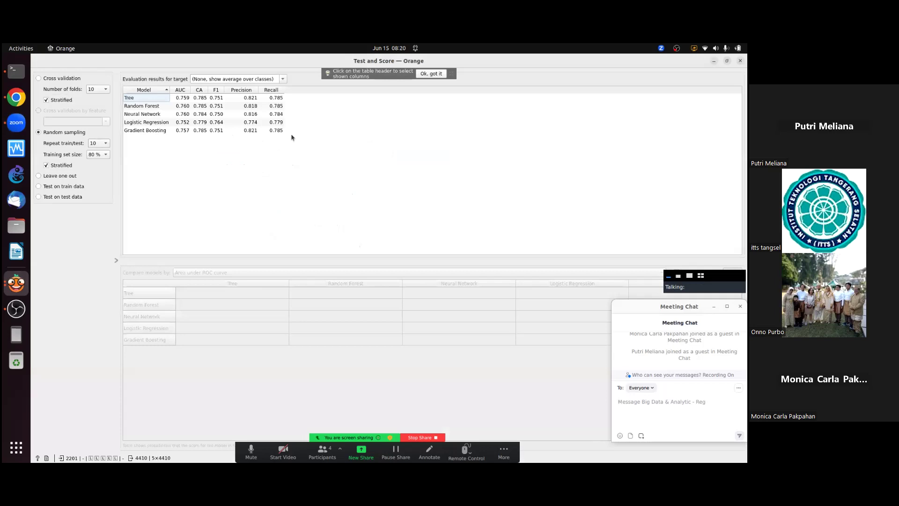
pyautogui.click(740, 61)
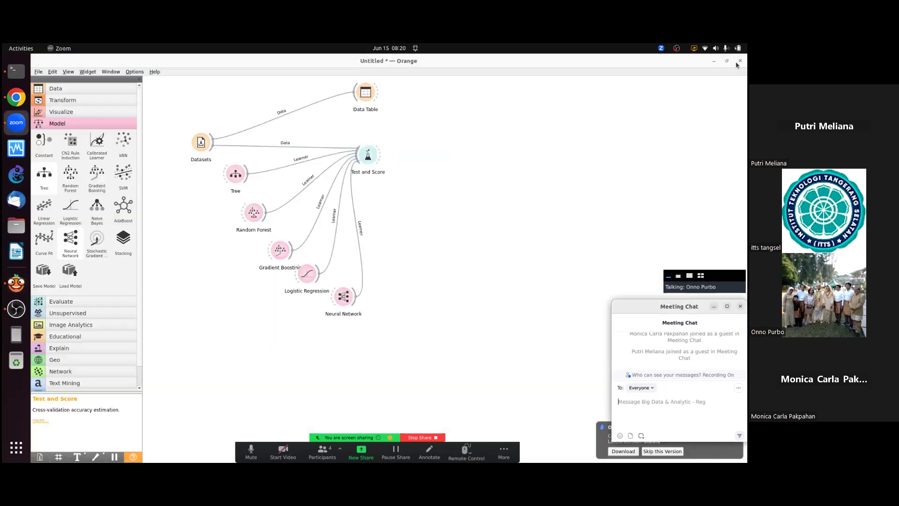
# Change the Gradient Boosting method to Gradient Boosting (catboost) and review the Test and Score results.
pyautogui.doubleClick(281, 248)
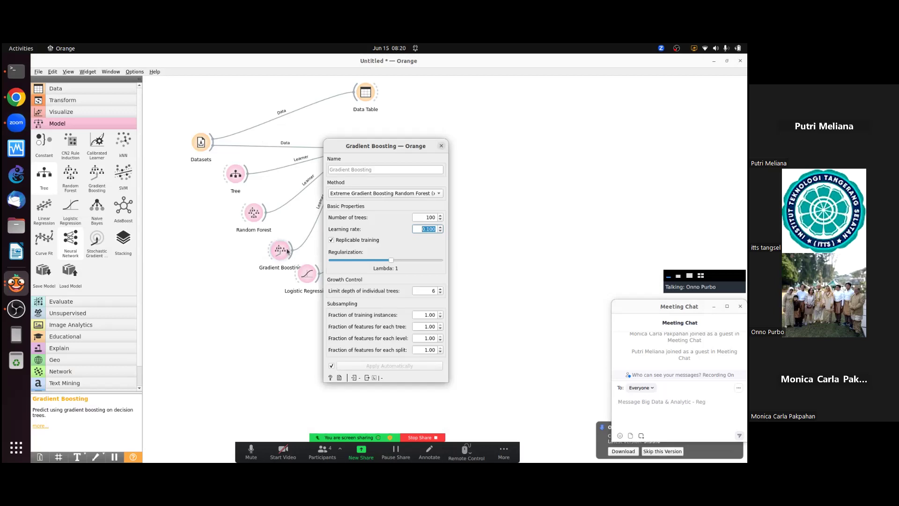
pyautogui.click(432, 191)
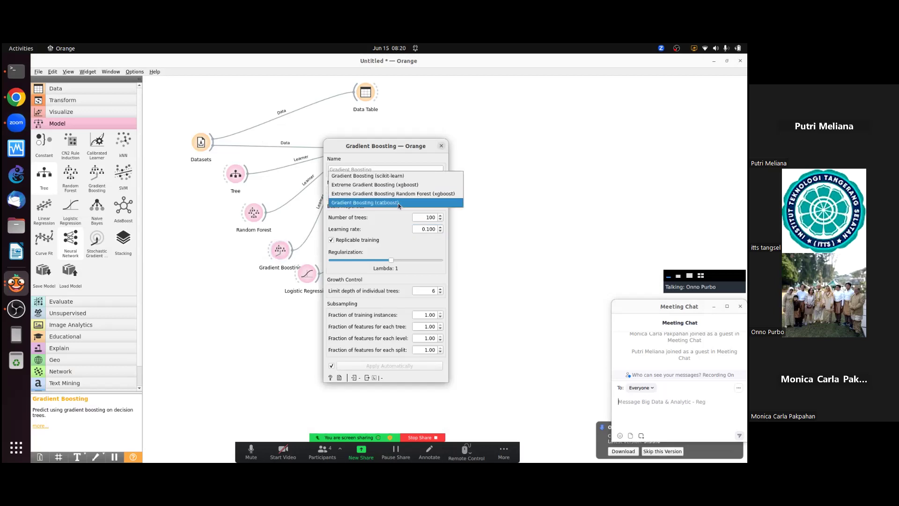
pyautogui.click(398, 203)
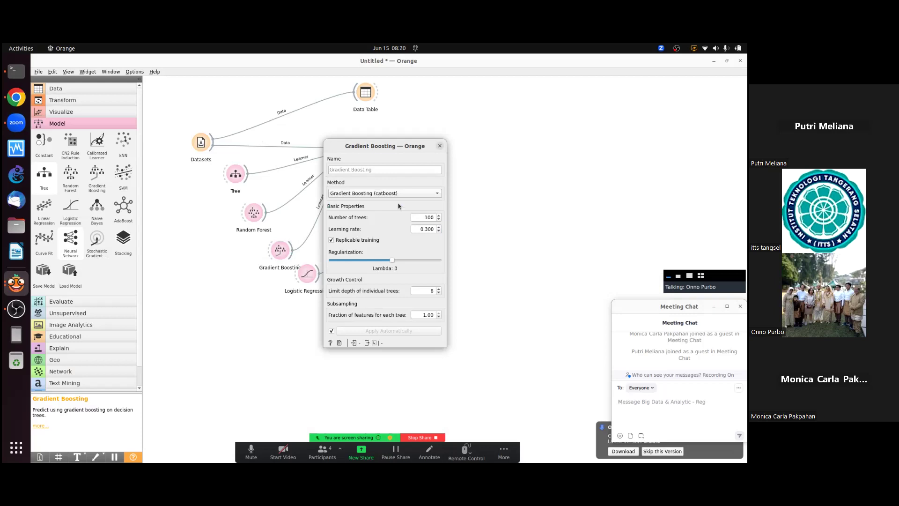
pyautogui.click(440, 146)
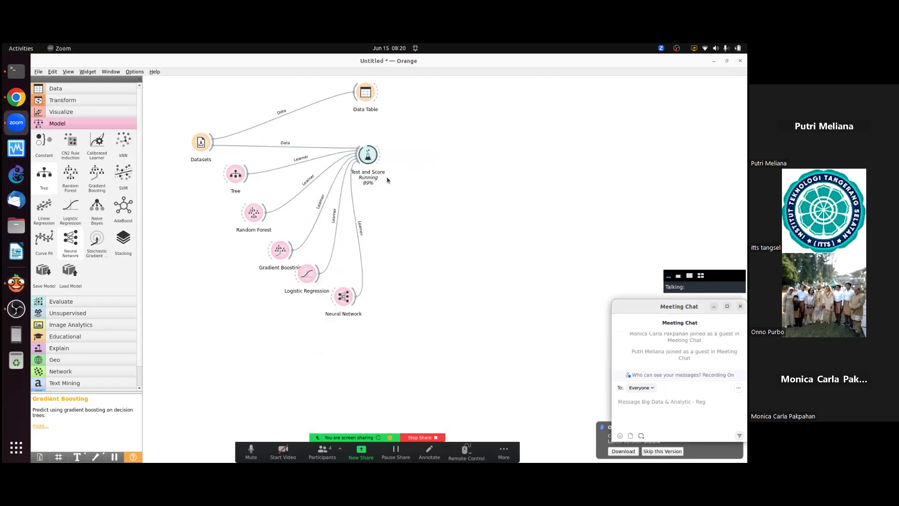
pyautogui.doubleClick(368, 155)
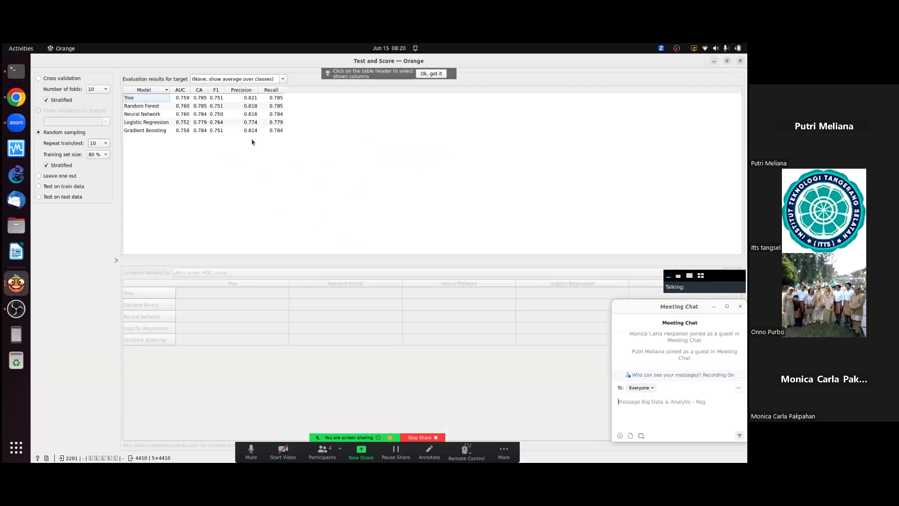
pyautogui.click(741, 61)
# Return the Gradient Boosting method to Extreme Gradient Boosting Random Forest (xgboost) and close its settings.
pyautogui.doubleClick(280, 250)
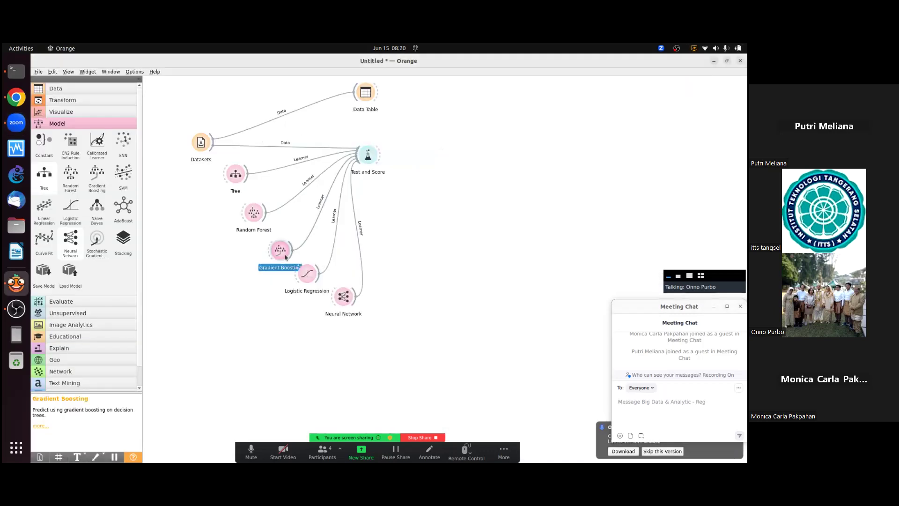
pyautogui.click(402, 190)
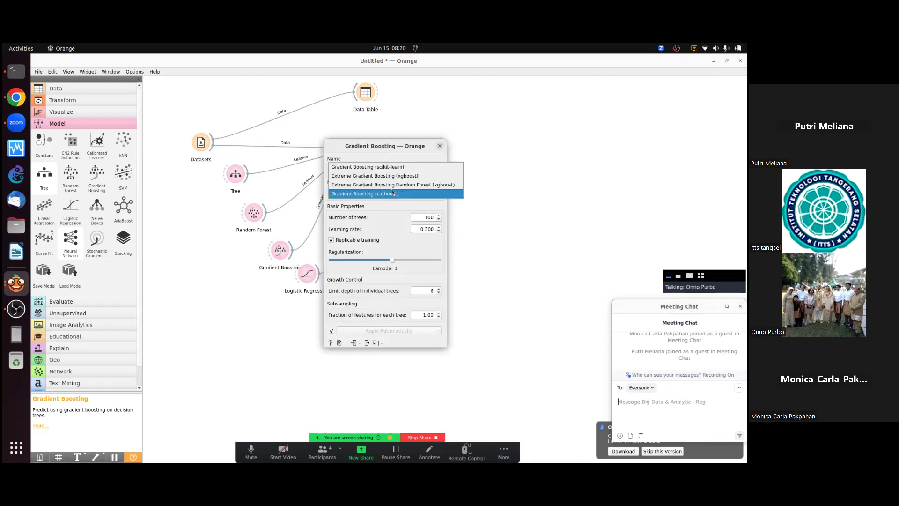
pyautogui.click(396, 184)
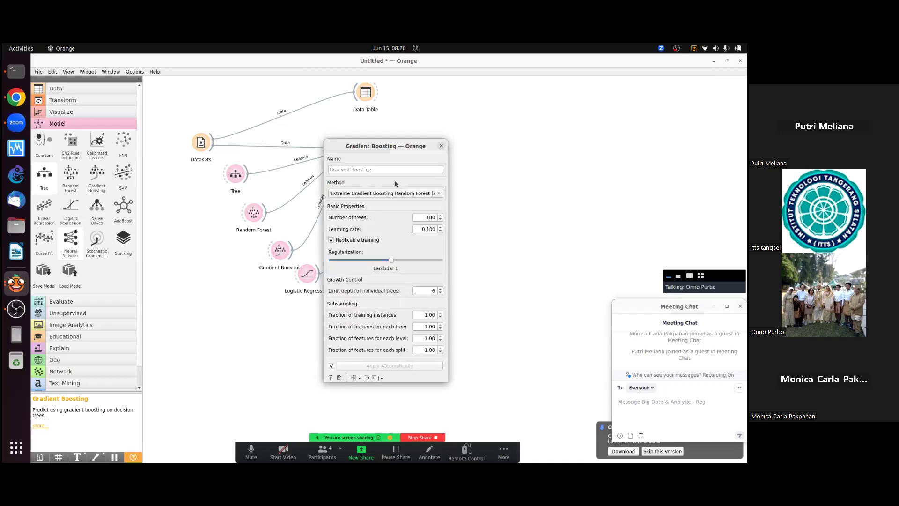
pyautogui.click(441, 146)
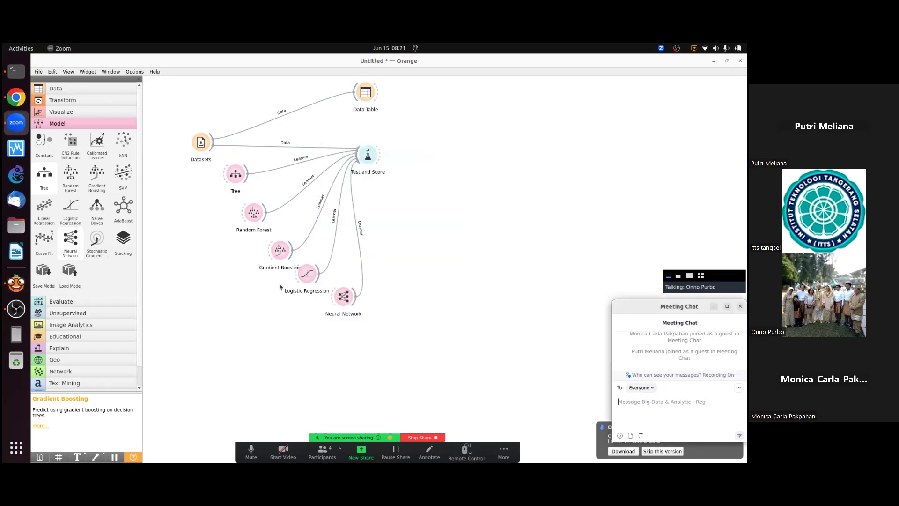
# Open the Neural Network settings, switch to Chrome and search Google Images for "neural network" in a new tab.
pyautogui.doubleClick(345, 306)
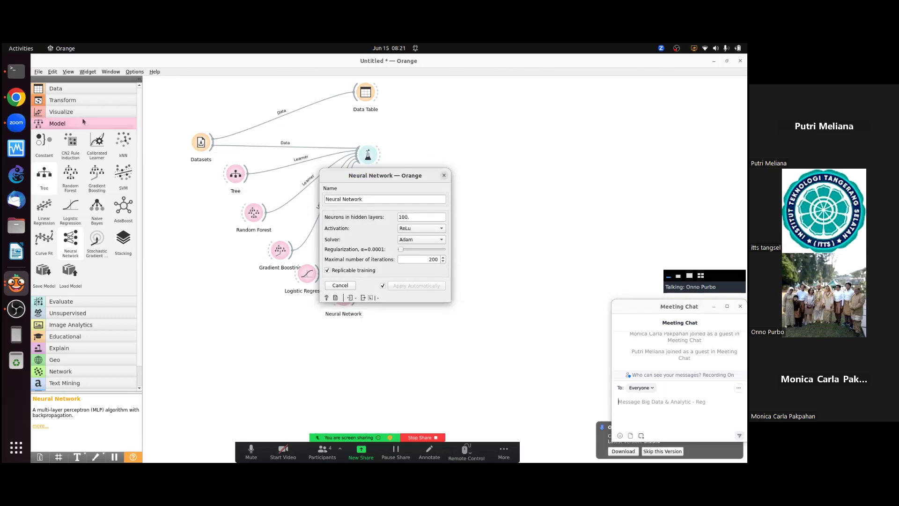
pyautogui.click(14, 98)
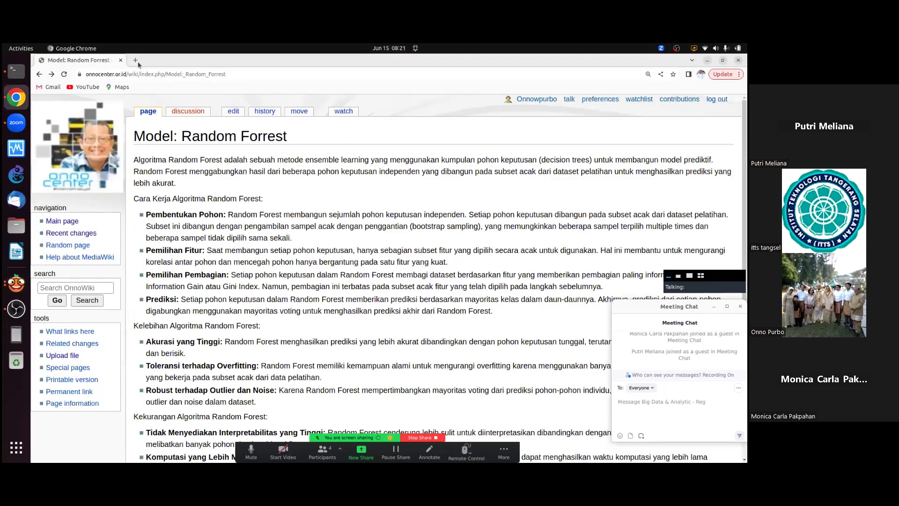
pyautogui.click(135, 60)
pyautogui.click(311, 230)
pyautogui.write('neural network')
pyautogui.press('Return')
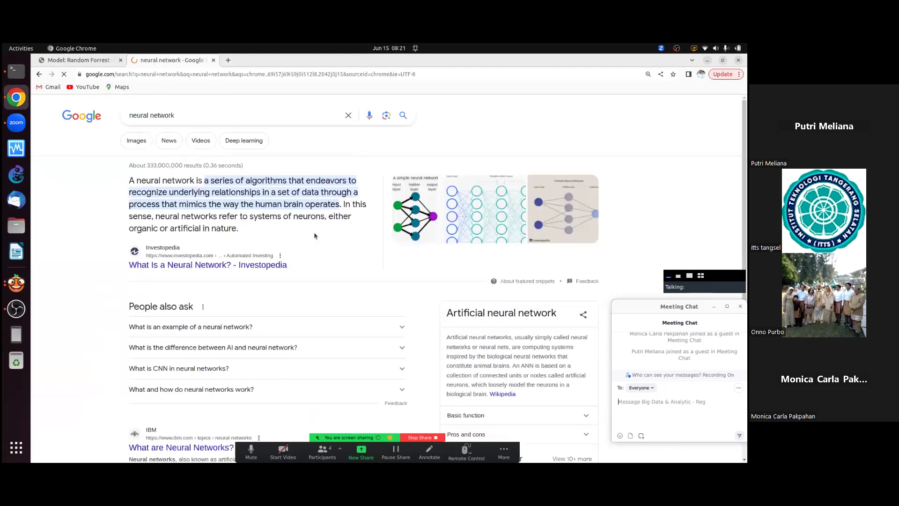
pyautogui.click(134, 141)
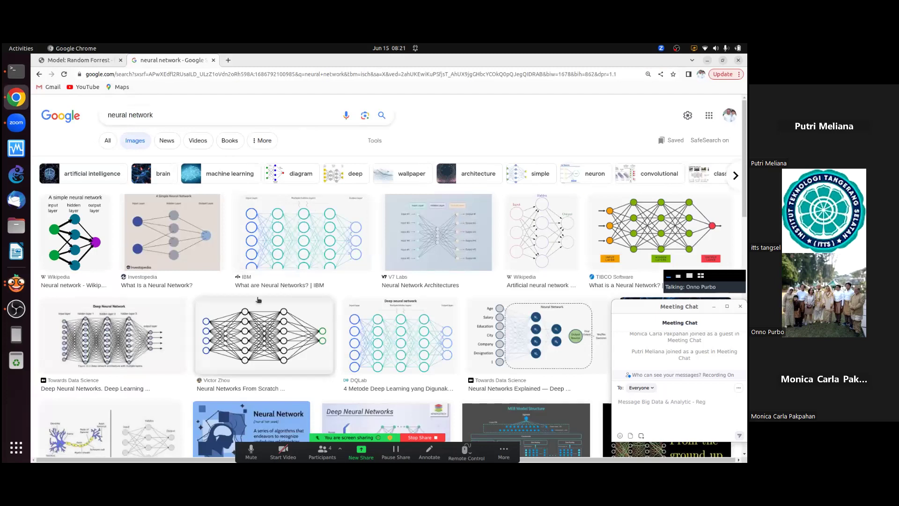
# Compare the hidden-layer setting of the Neural Network in Orange with the neural network diagrams in Chrome, ending in Orange.
pyautogui.click(75, 61)
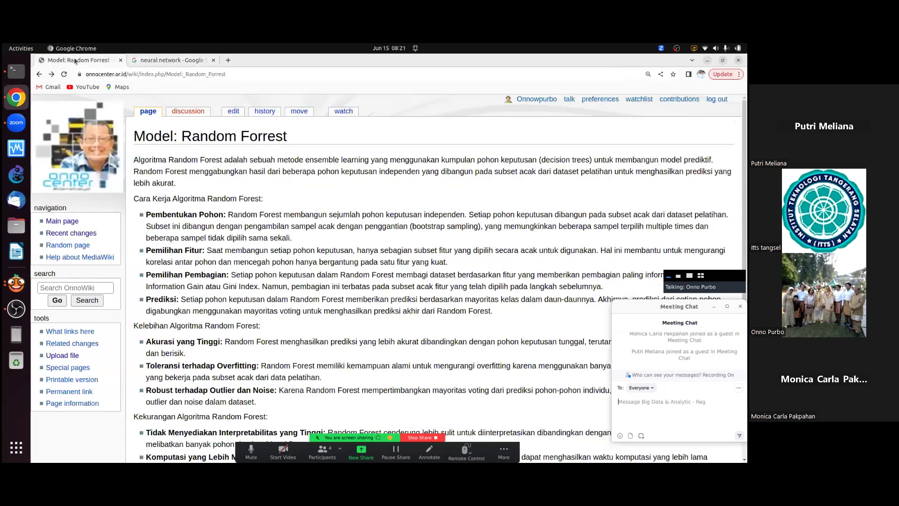
pyautogui.click(17, 283)
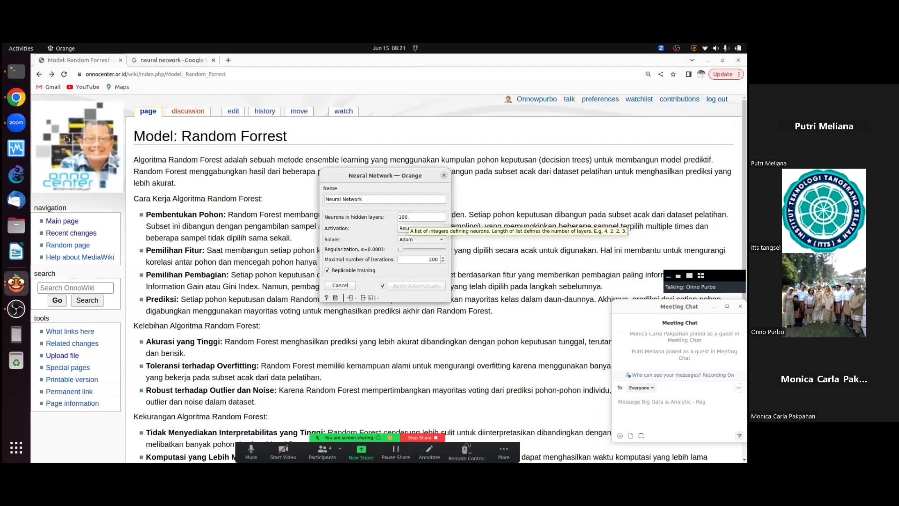
pyautogui.click(21, 101)
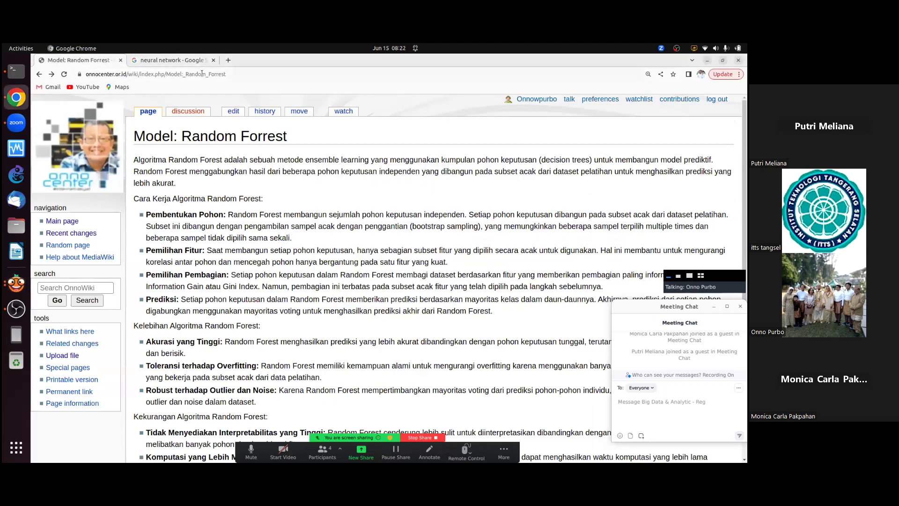
pyautogui.click(192, 62)
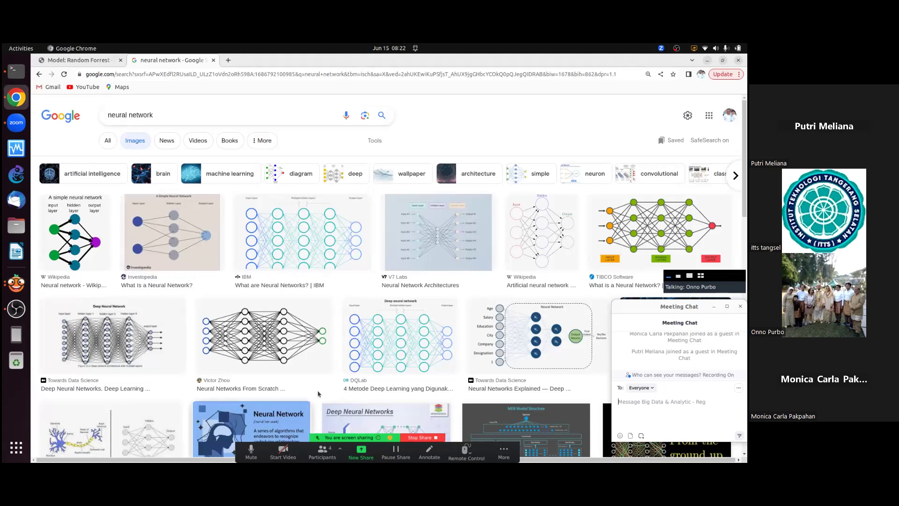
pyautogui.click(63, 65)
pyautogui.click(16, 283)
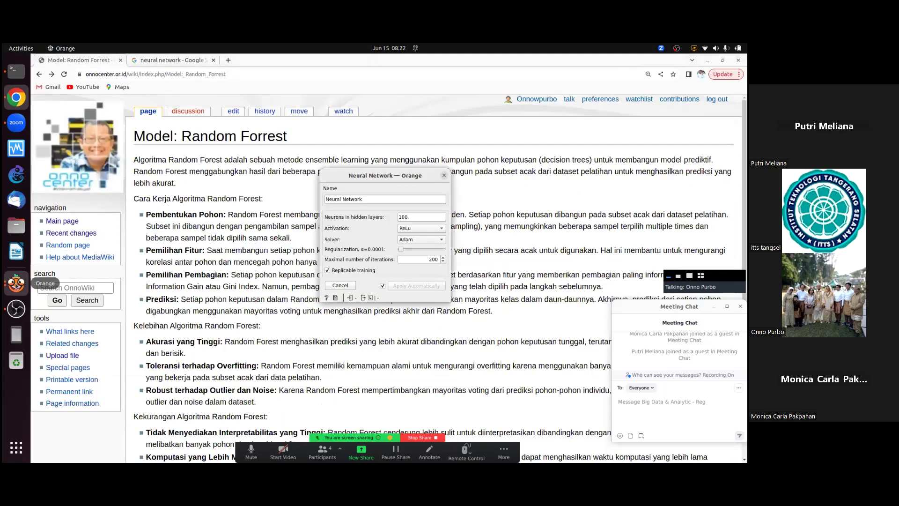
# Try entering several hidden layers of 100 neurons each for the Neural Network, and restore the single 100-neuron layer.
pyautogui.click(421, 216)
pyautogui.write('100,')
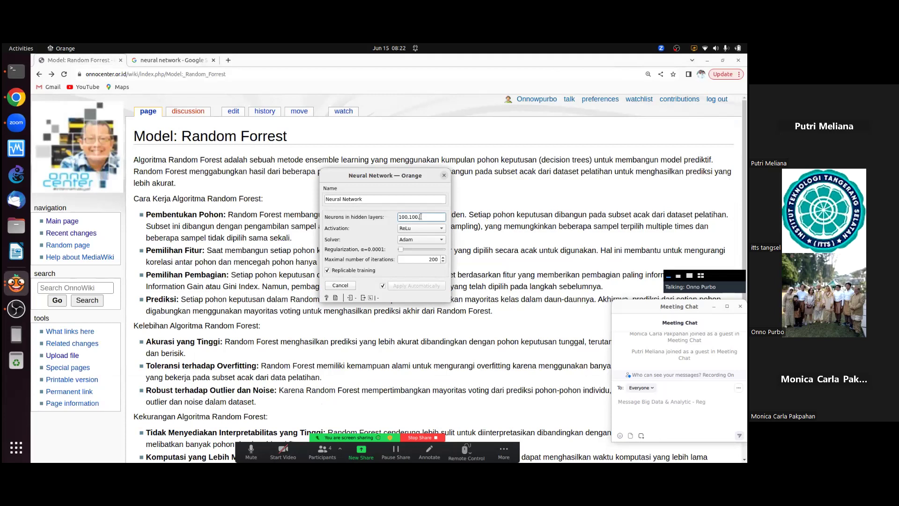
pyautogui.press('BackSpace')
pyautogui.press('BackSpace')
pyautogui.press('BackSpace')
pyautogui.press('BackSpace')
pyautogui.press('BackSpace')
pyautogui.write(',100,100')
pyautogui.press('BackSpace')
pyautogui.press('BackSpace')
pyautogui.press('BackSpace')
pyautogui.press('BackSpace')
pyautogui.press('BackSpace')
pyautogui.press('BackSpace')
pyautogui.press('BackSpace')
pyautogui.press('BackSpace')
pyautogui.press('BackSpace')
pyautogui.press('BackSpace')
pyautogui.press('BackSpace')
pyautogui.press('BackSpace')
pyautogui.press('BackSpace')
# Review the neural network diagrams in Chrome once more and return to the Neural Network settings in Orange.
pyautogui.click(167, 67)
pyautogui.click(167, 62)
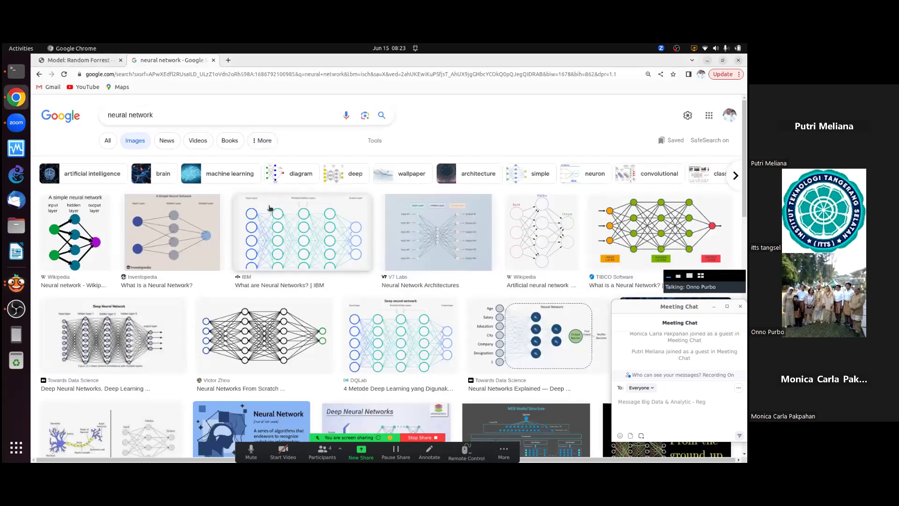
pyautogui.hotkey('ctrl', 'pageup')
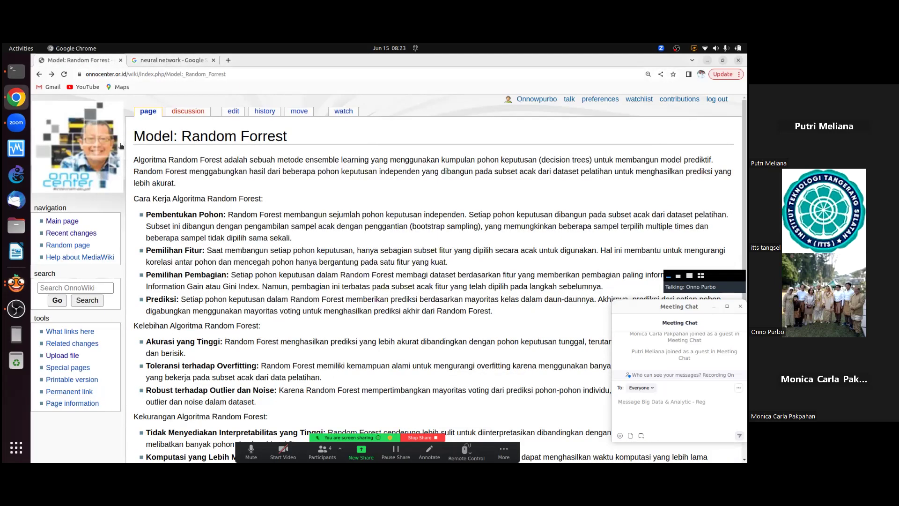
pyautogui.click(16, 283)
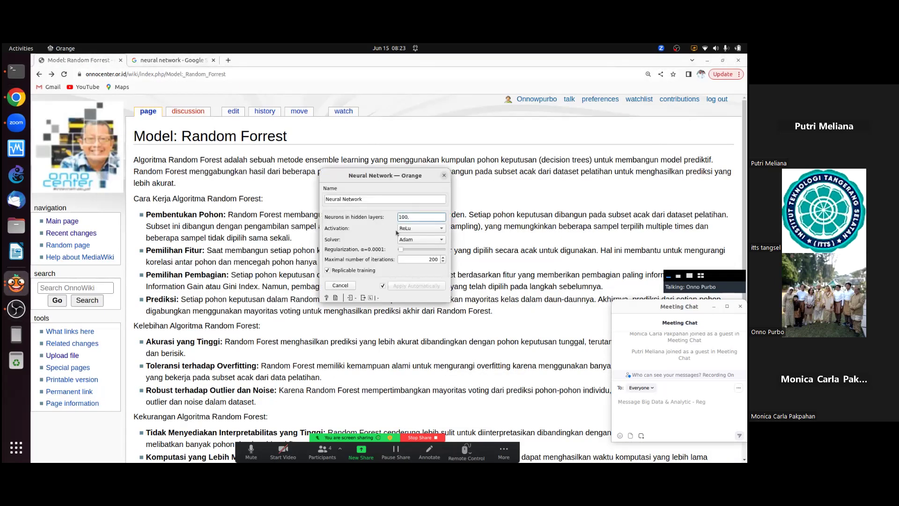
# Check the activation options, search Google for "relu neural network" images in Chrome and enlarge the Activation Functions overview.
pyautogui.click(431, 229)
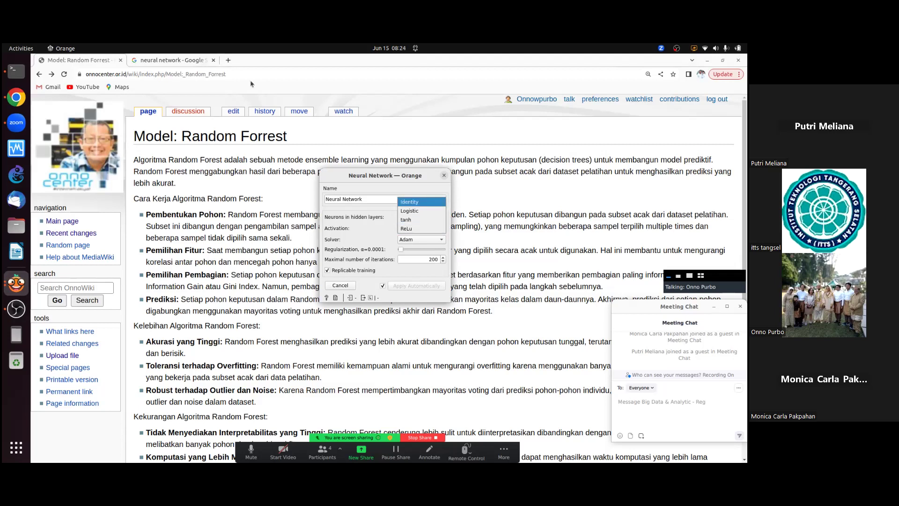
pyautogui.click(242, 69)
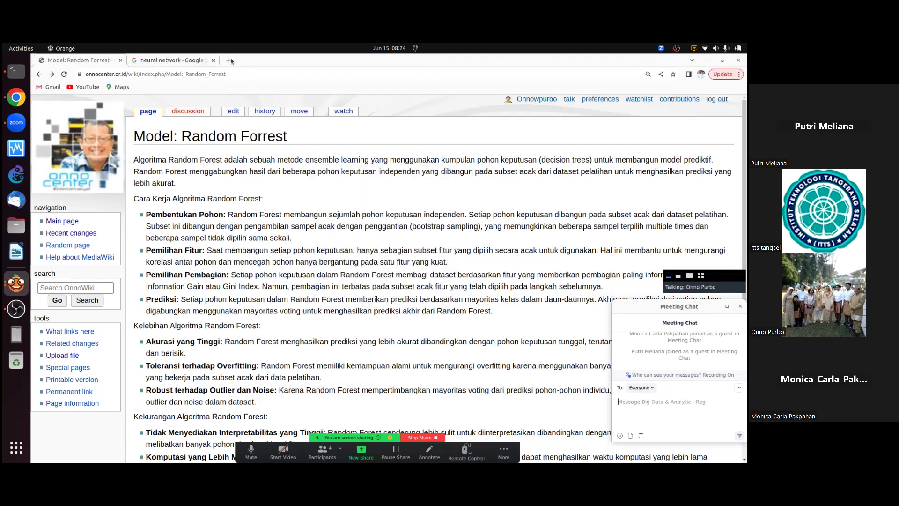
pyautogui.click(230, 59)
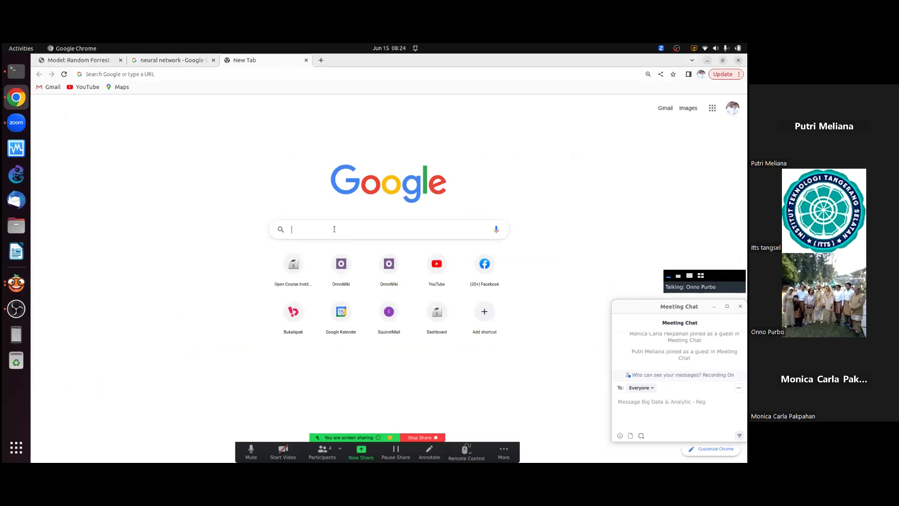
pyautogui.click(335, 229)
pyautogui.write('relu')
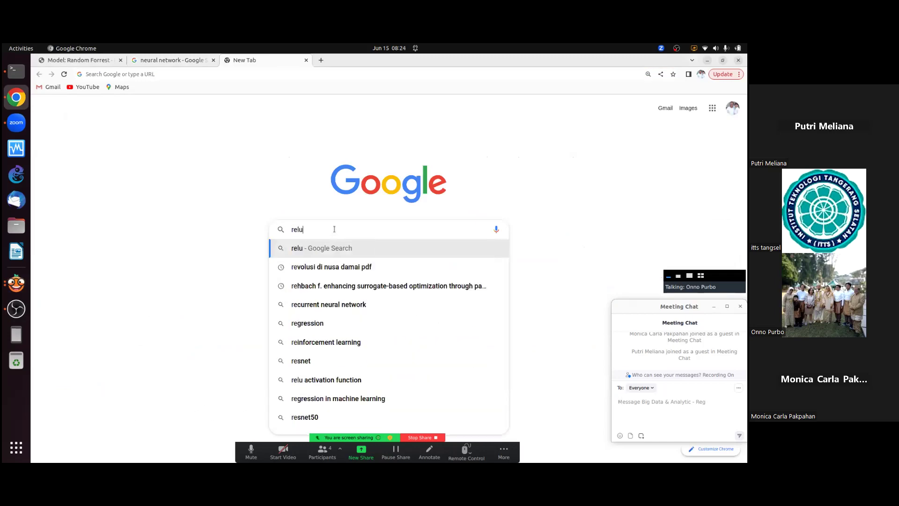
pyautogui.write(' neural ')
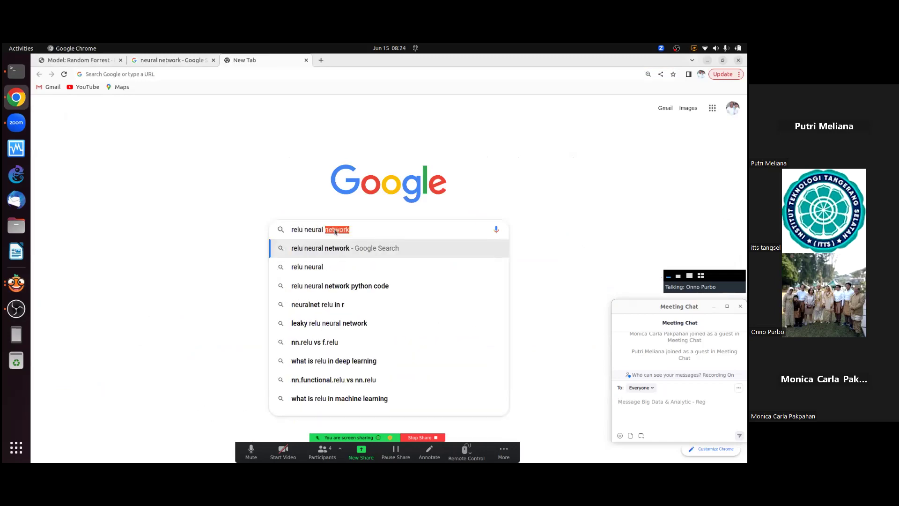
pyautogui.write('network')
pyautogui.press('Return')
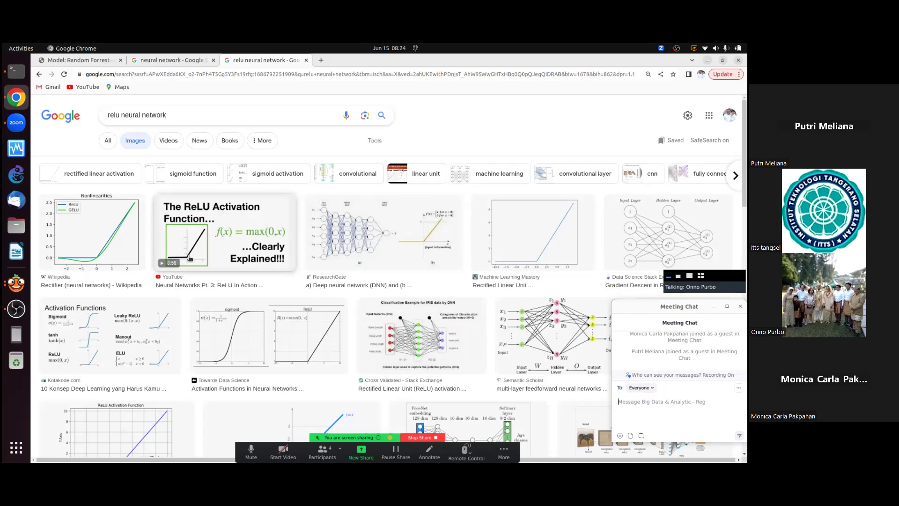
pyautogui.click(123, 338)
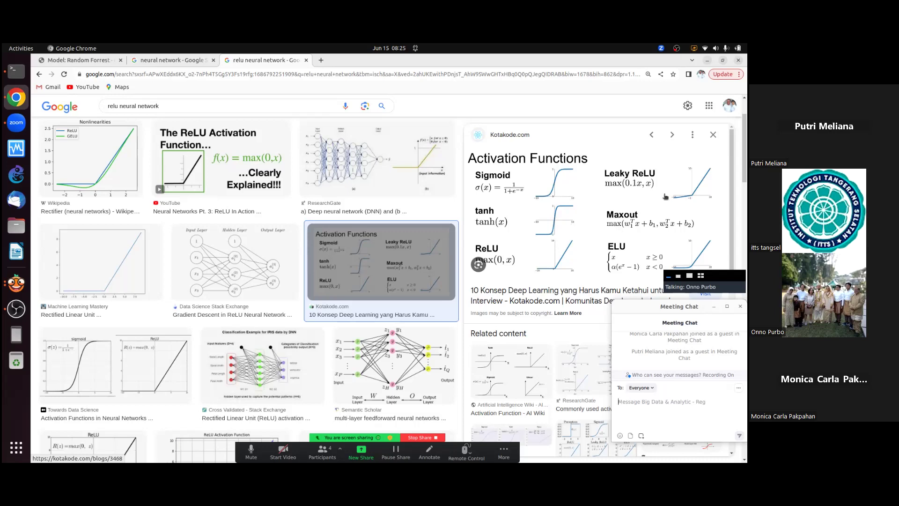
# Switch to Orange and examine the activation functions offered for the Neural Network, including Identity.
pyautogui.click(16, 283)
pyautogui.click(435, 229)
pyautogui.press('Up')
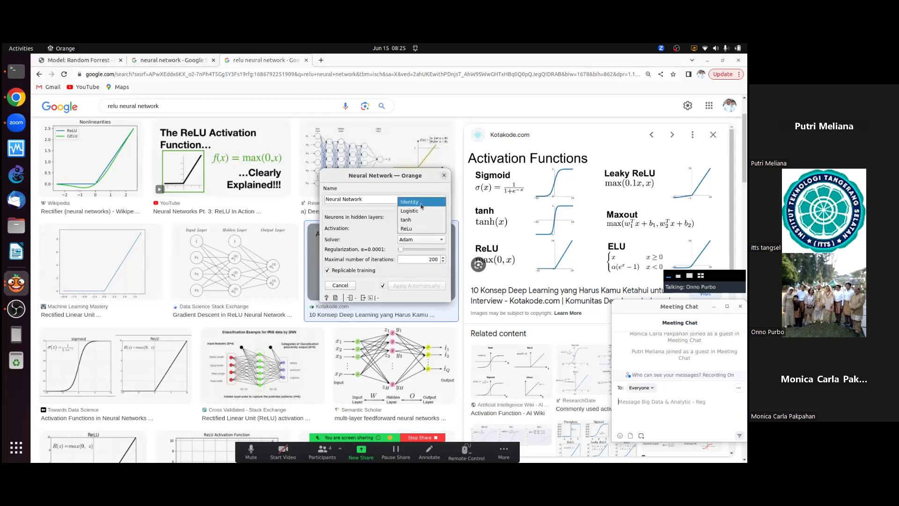
# Switch to Chrome and search Google Images for "activation neural network identity".
pyautogui.click(203, 110)
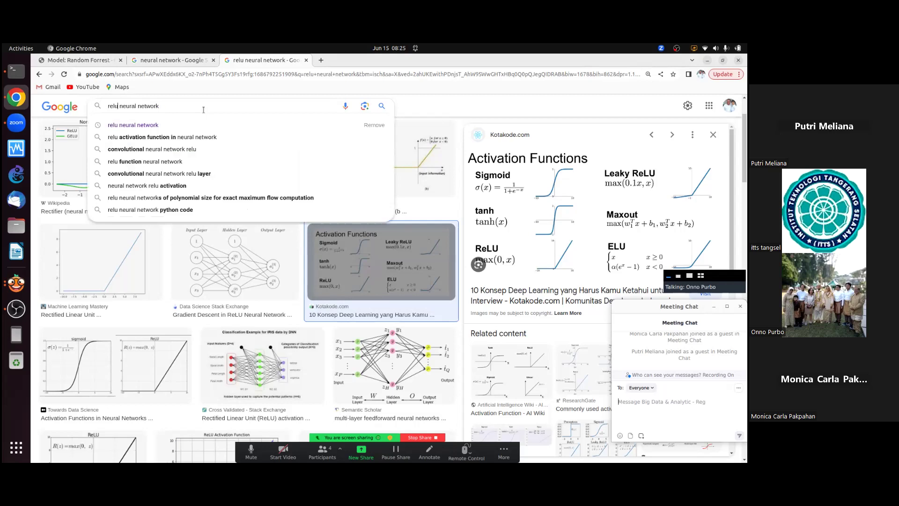
pyautogui.press('BackSpace')
pyautogui.press('BackSpace')
pyautogui.press('BackSpace')
pyautogui.press('BackSpace')
pyautogui.write('avt')
pyautogui.press('BackSpace')
pyautogui.press('BackSpace')
pyautogui.write('ctiv')
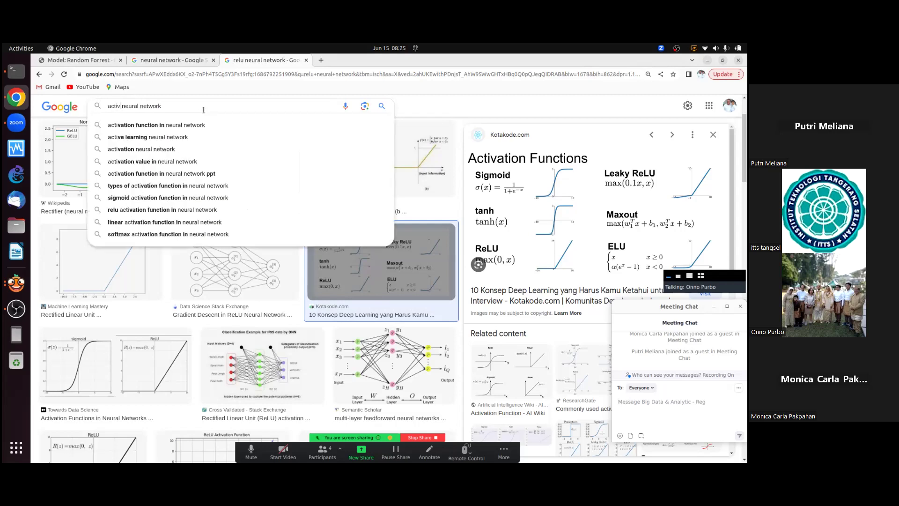
pyautogui.write('asion')
pyautogui.press('BackSpace')
pyautogui.press('BackSpace')
pyautogui.press('BackSpace')
pyautogui.press('BackSpace')
pyautogui.write('tion')
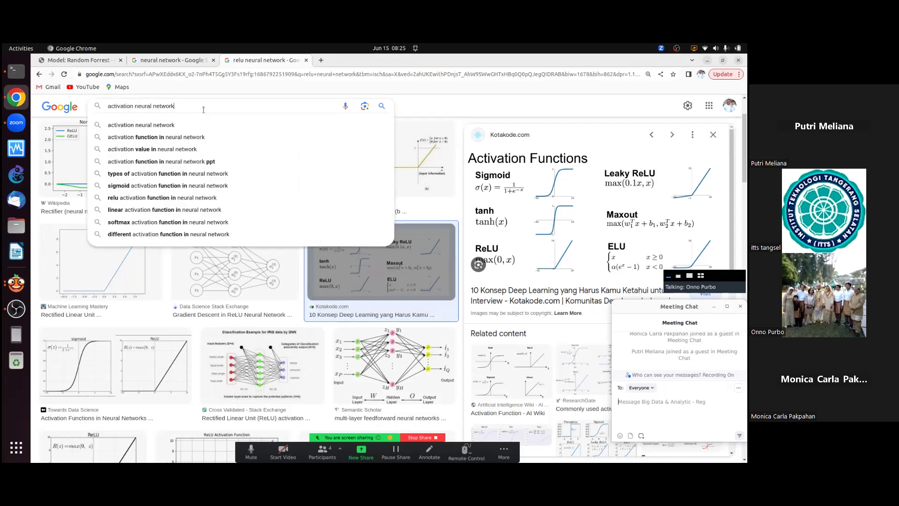
pyautogui.write('identity')
pyautogui.press('Return')
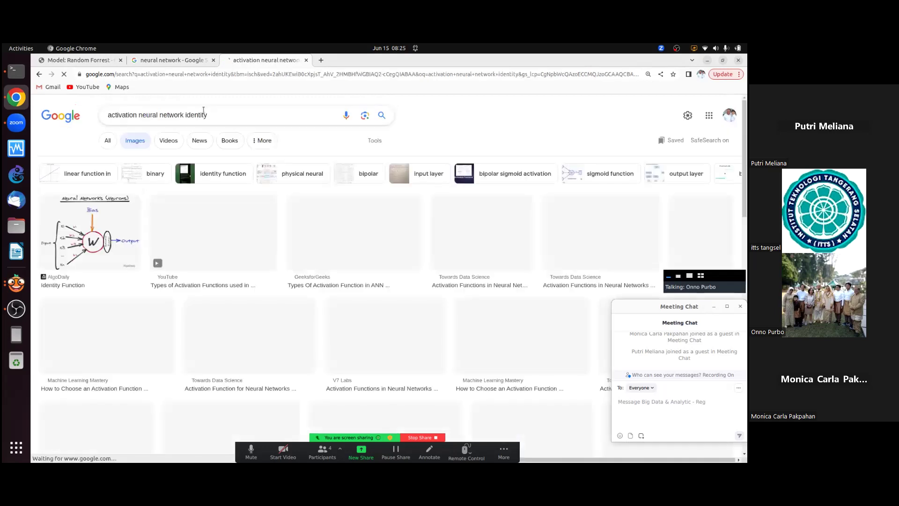
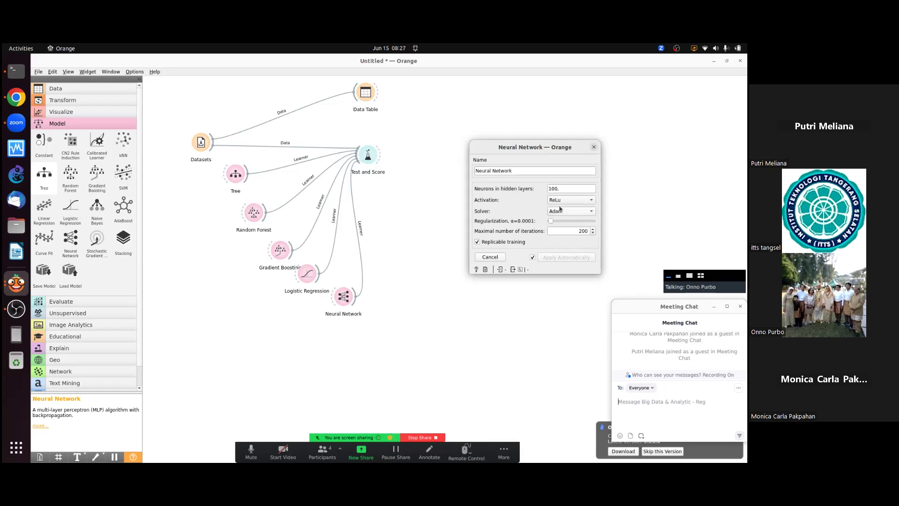
# Open Test and Score in Orange, set the Neural Network's neurons in hidden layers to 20 and review the scores.
pyautogui.click(368, 156)
pyautogui.doubleClick(368, 156)
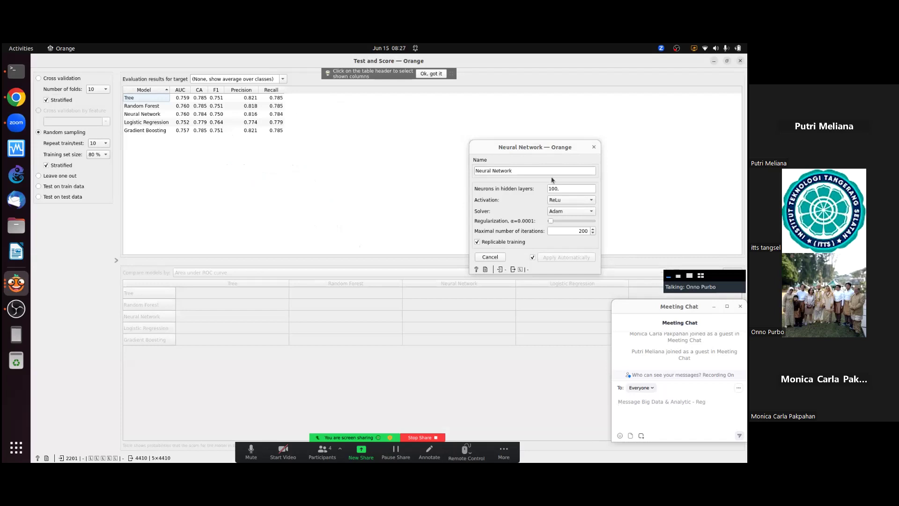
pyautogui.click(564, 190)
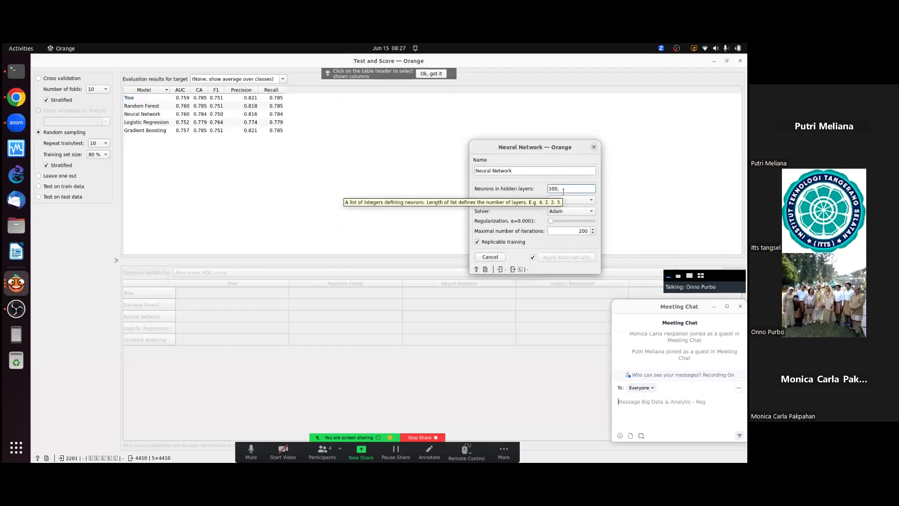
pyautogui.press('BackSpace')
pyautogui.press('BackSpace')
pyautogui.press('BackSpace')
pyautogui.write('20')
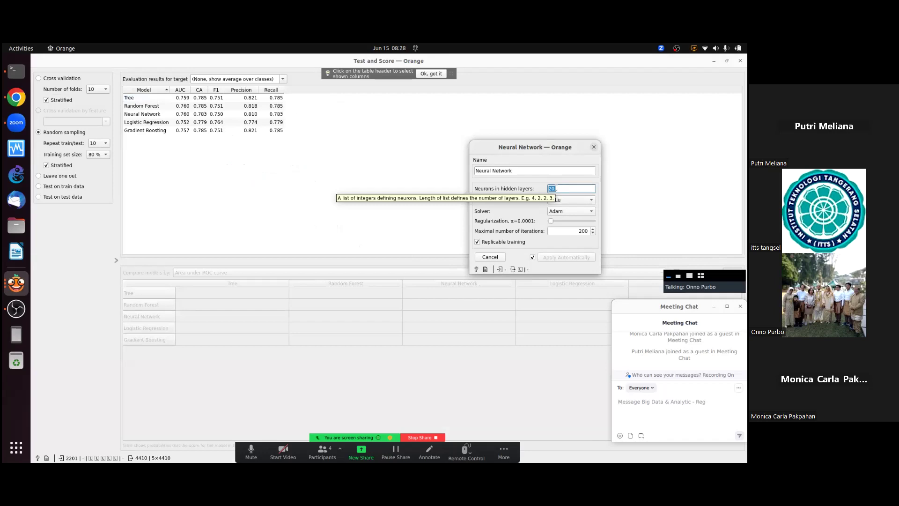
# Set the Neural Network's neurons in hidden layers to 50 and apply it to rerun the evaluation.
pyautogui.click(558, 187)
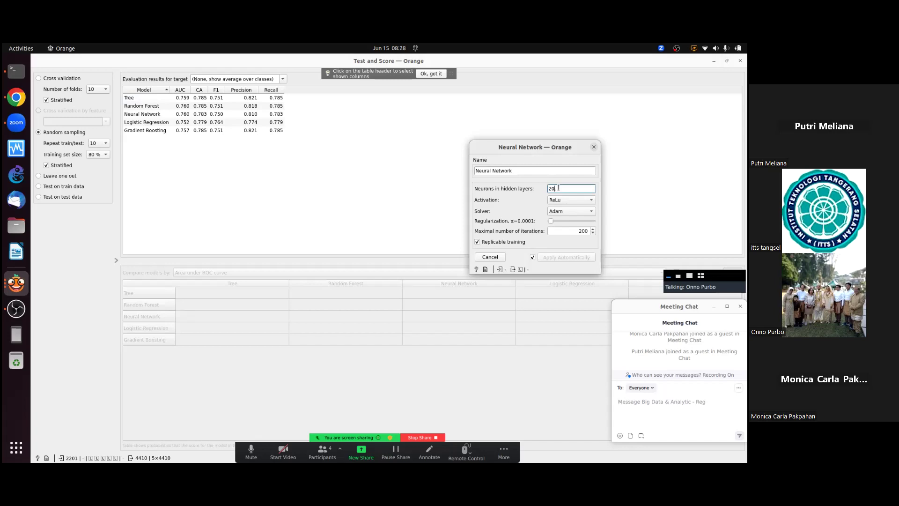
pyautogui.press('BackSpace')
pyautogui.press('BackSpace')
pyautogui.press('BackSpace')
pyautogui.write('50')
pyautogui.press('Return')
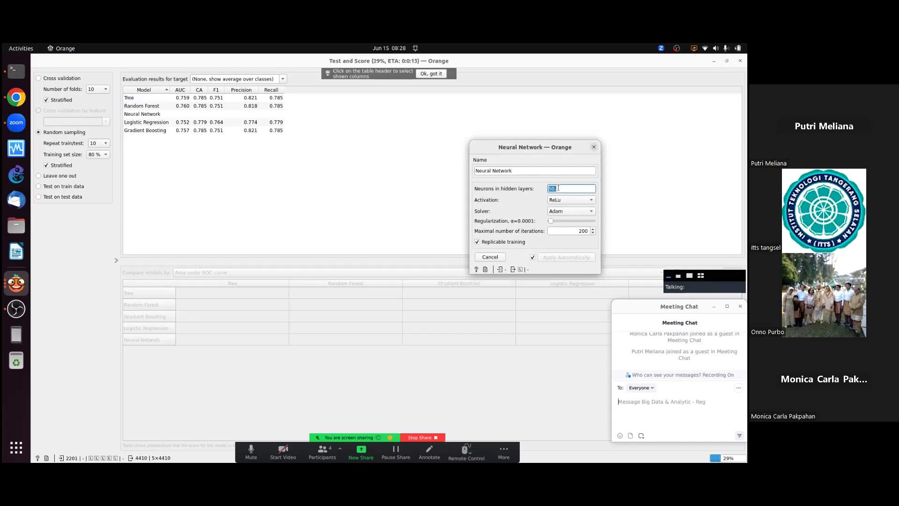
# Check the evaluation's progress on the workflow canvas, then return to Test and Score to review the Neural Network's scores.
pyautogui.click(574, 189)
pyautogui.hotkey('alt', 'Tab')
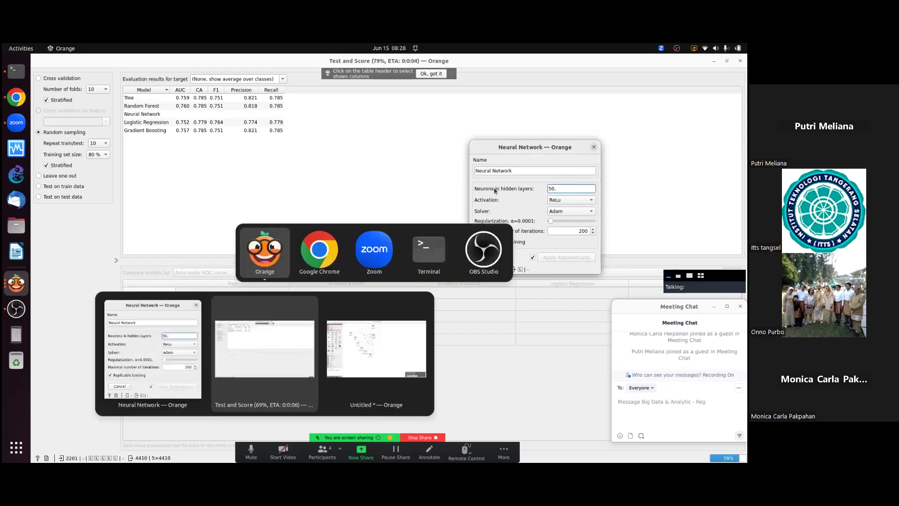
pyautogui.click(388, 342)
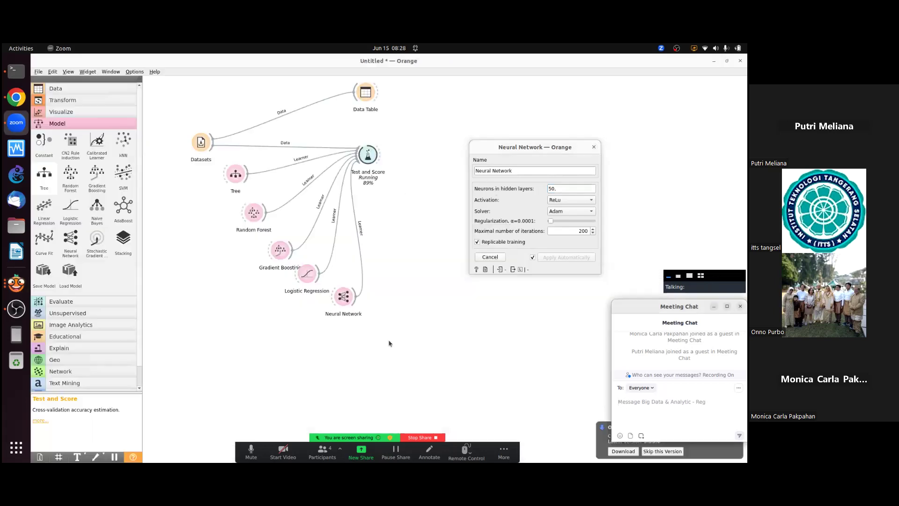
pyautogui.hotkey('alt', 'Tab')
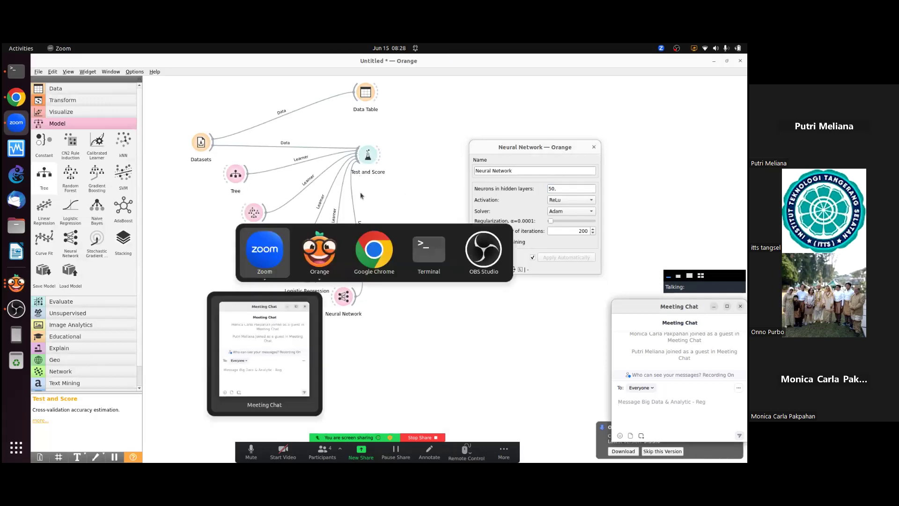
pyautogui.moveTo(320, 257)
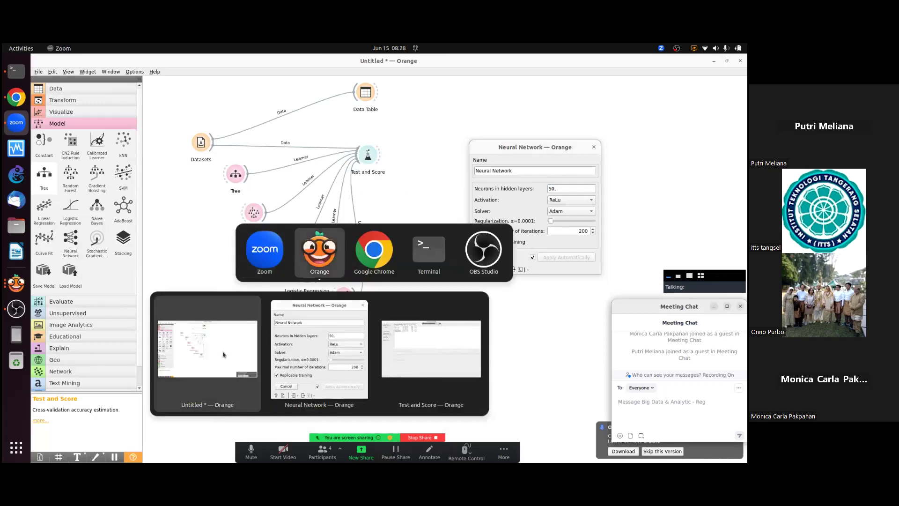
pyautogui.click(398, 351)
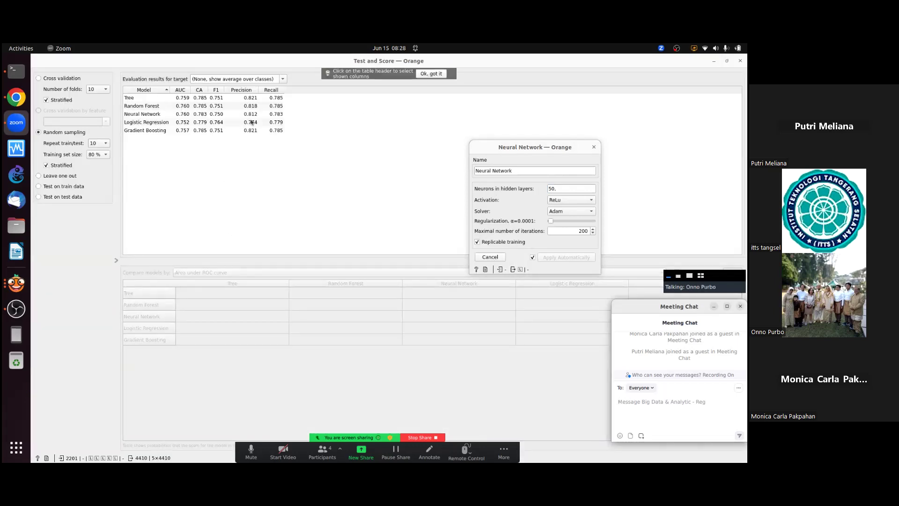
# Set the Neural Network's neurons in hidden layers to two layers, 100,20.
pyautogui.click(566, 188)
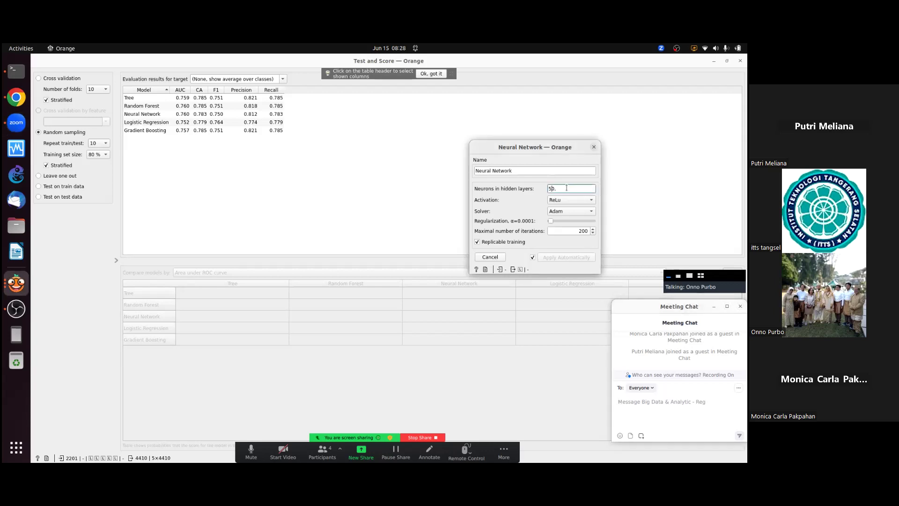
pyautogui.press('BackSpace')
pyautogui.press('BackSpace')
pyautogui.press('BackSpace')
pyautogui.write('100,')
pyautogui.write('20,')
pyautogui.press('BackSpace')
pyautogui.press('BackSpace')
pyautogui.press('BackSpace')
pyautogui.write('20')
# Monitor the rerun on the workflow canvas and return to Test and Score to compare the models' scores.
pyautogui.hotkey('alt', 'Tab')
pyautogui.hotkey('alt', '`')
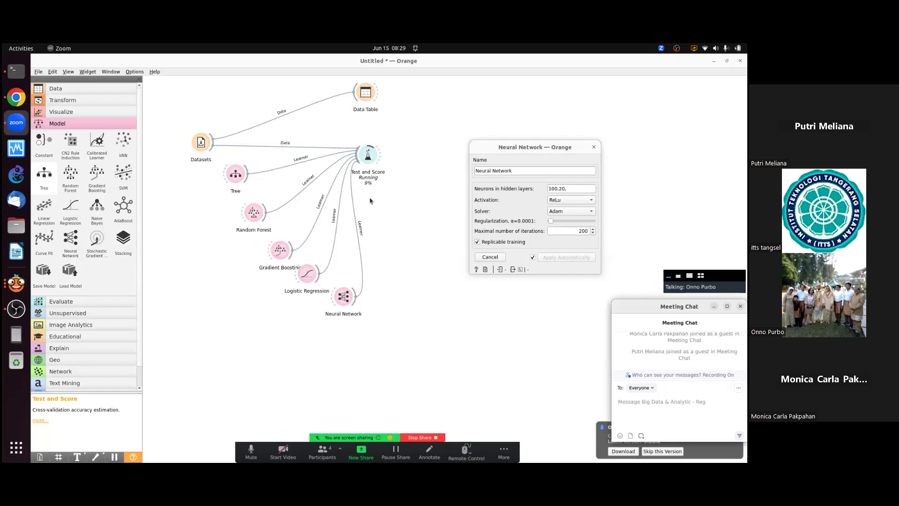
pyautogui.hotkey('alt', 'Tab')
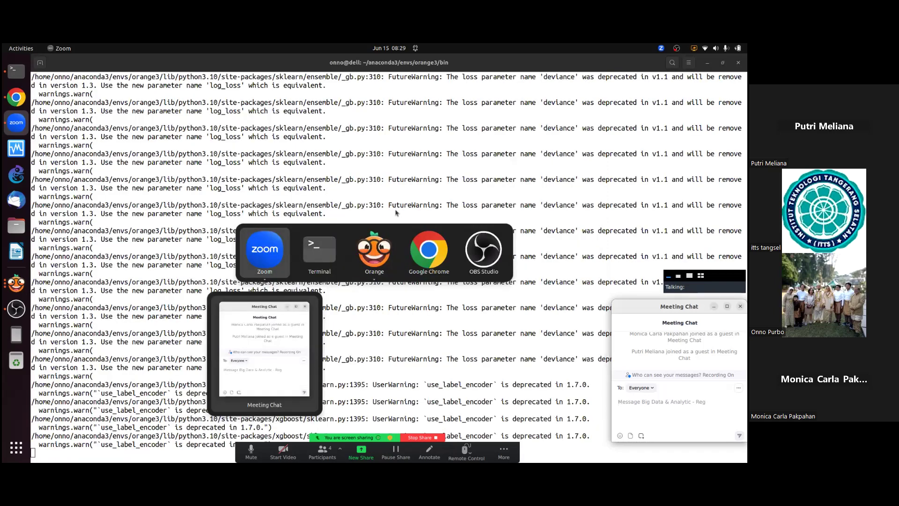
pyautogui.click(377, 250)
pyautogui.hotkey('alt', 'Tab')
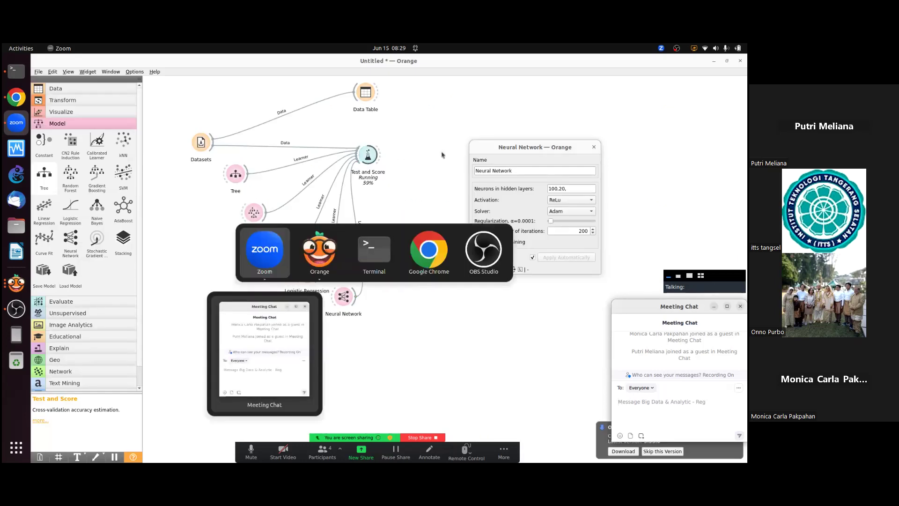
pyautogui.hotkey('alt', 'Tab')
pyautogui.click(314, 261)
pyautogui.hotkey('alt', 'Tab')
pyautogui.moveTo(323, 258)
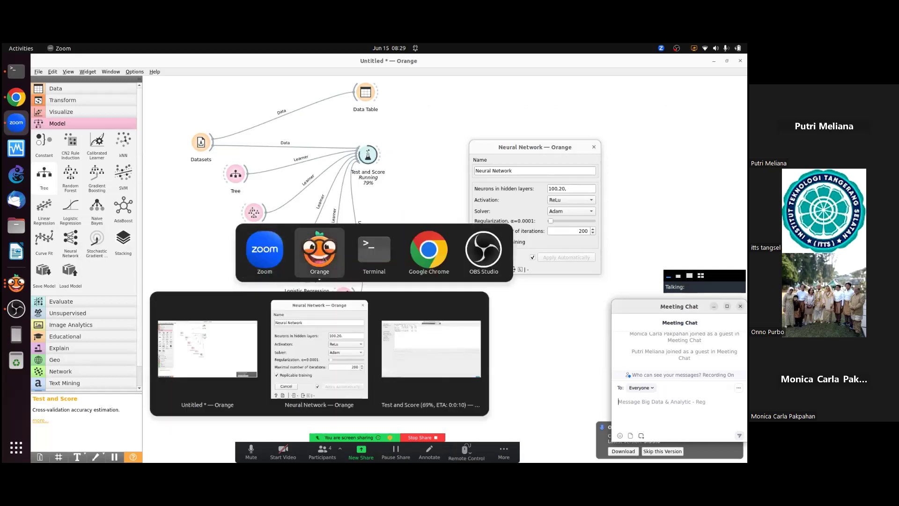
pyautogui.click(431, 349)
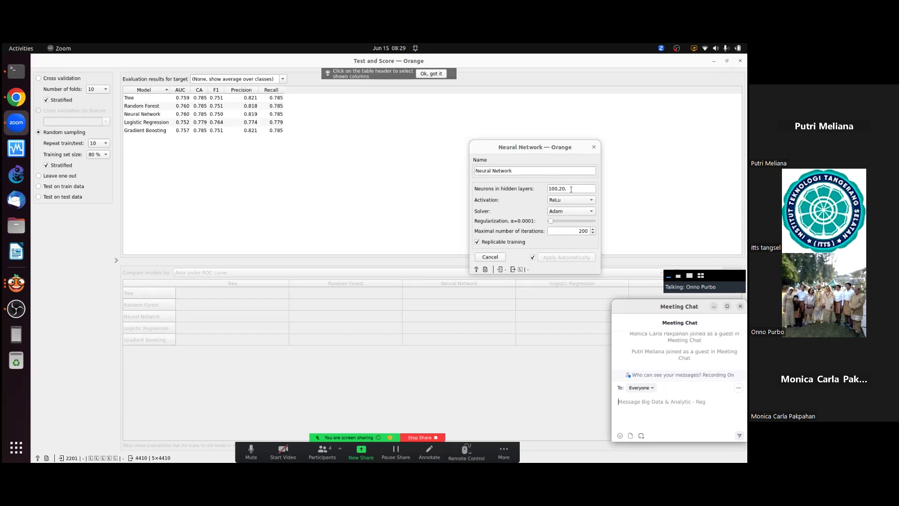
# Change the Neural Network's activation function to Logistic.
pyautogui.click(589, 201)
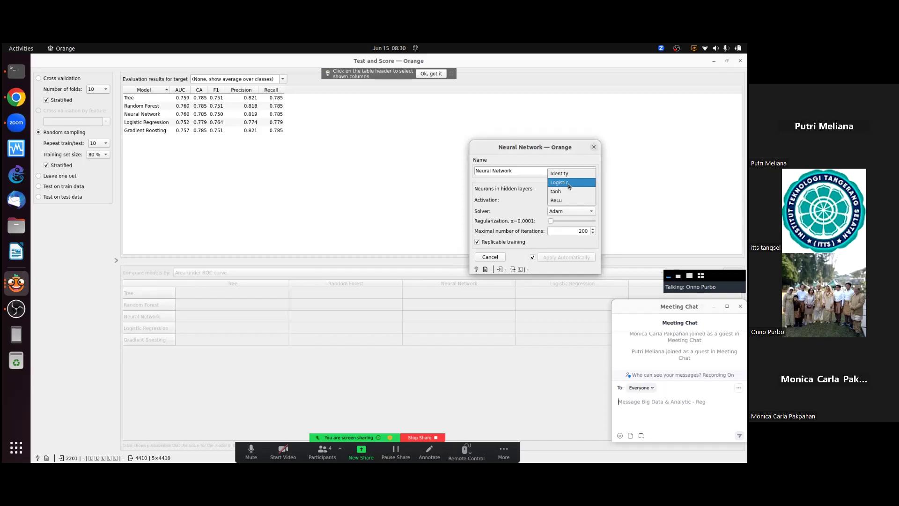
pyautogui.click(569, 187)
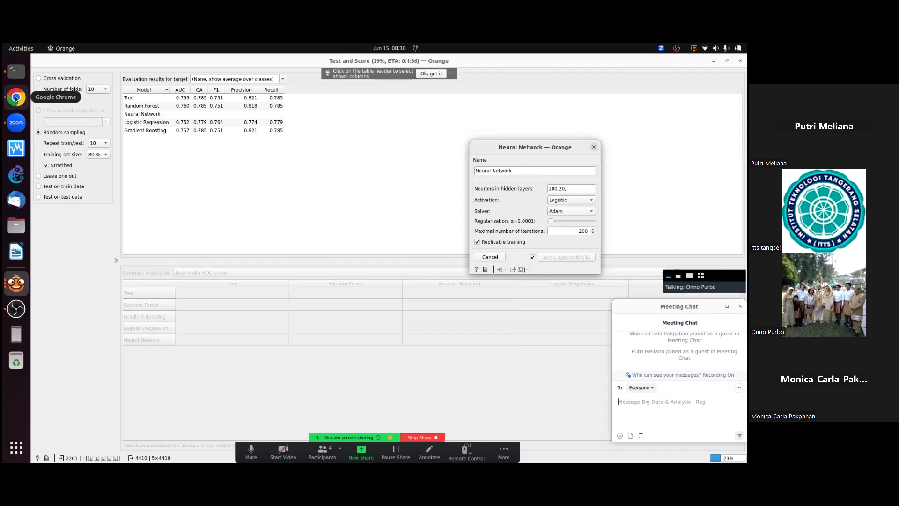
# Switch to Chrome, open the OnnoWiki main page (onnocenter.or.id/wiki) in a new tab and activate its wiki search.
pyautogui.click(16, 98)
pyautogui.click(321, 60)
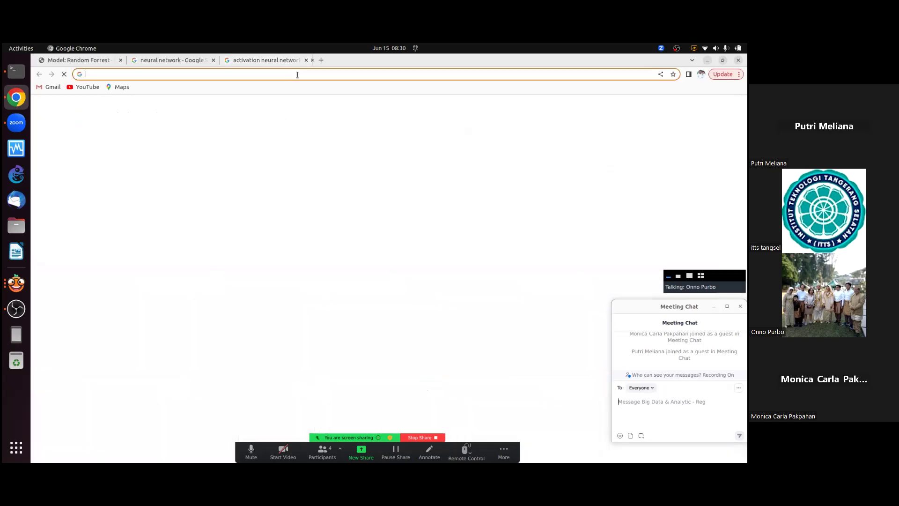
pyautogui.click(274, 76)
pyautogui.write('on')
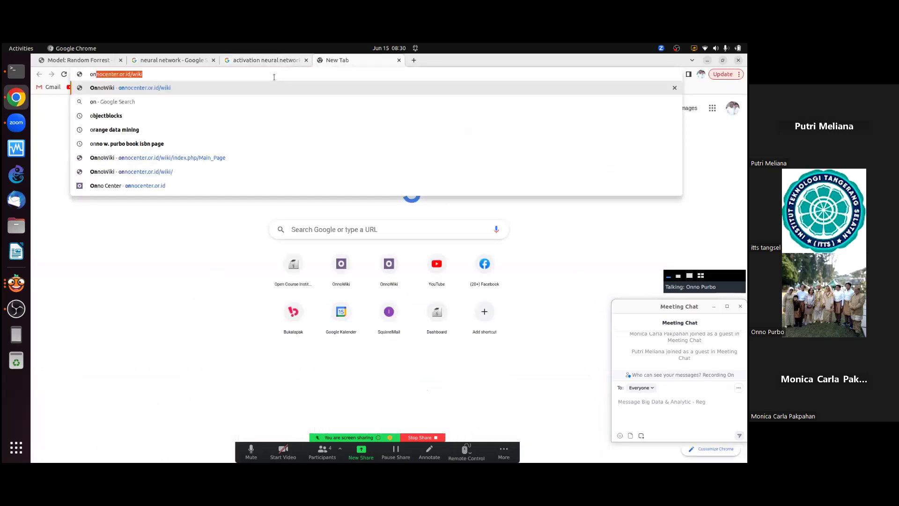
pyautogui.write('no')
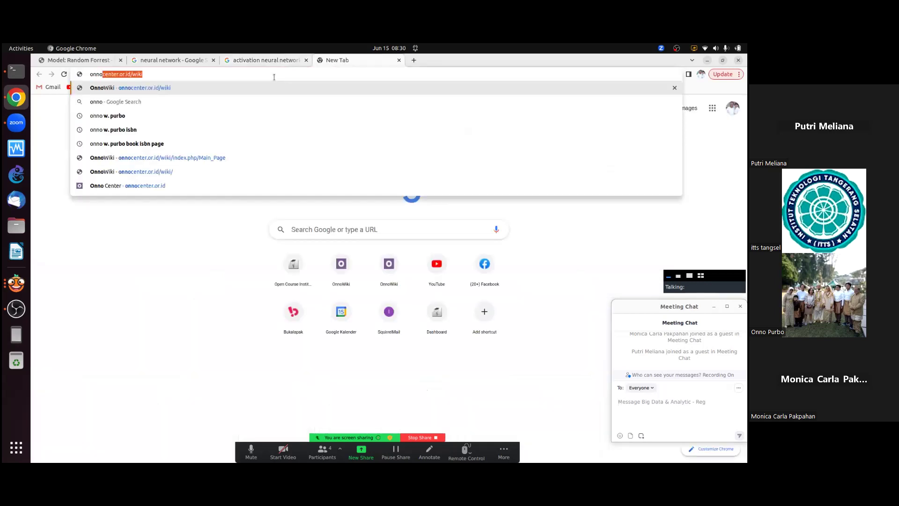
pyautogui.press('Return')
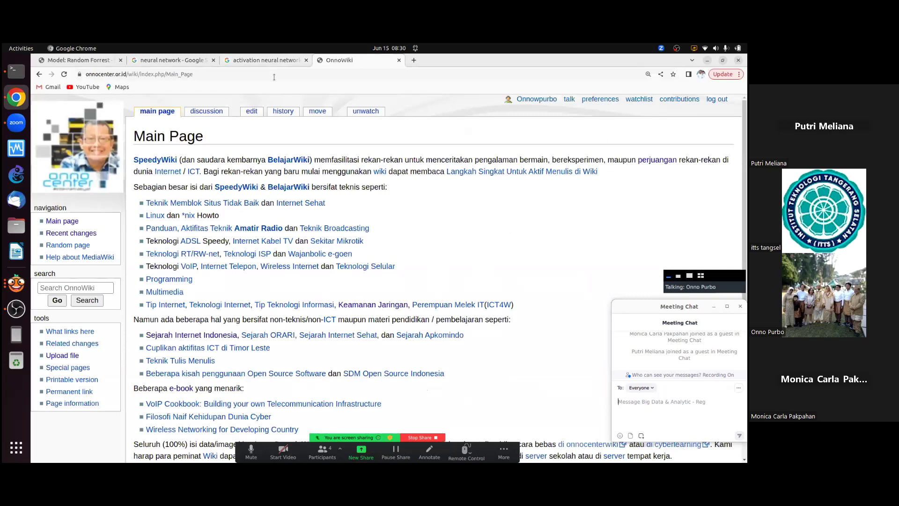
pyautogui.click(100, 288)
pyautogui.write('Python')
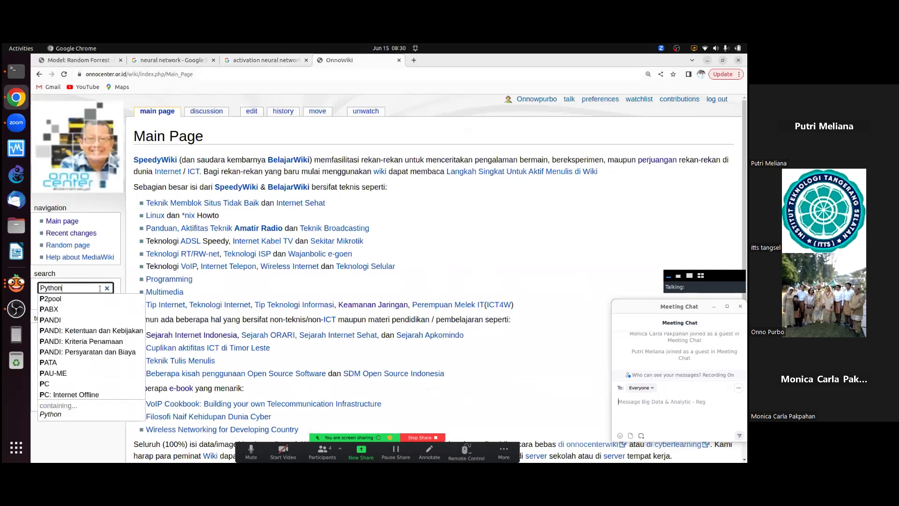
pyautogui.press('BackSpace')
pyautogui.press('BackSpace')
pyautogui.press('BackSpace')
pyautogui.press('BackSpace')
pyautogui.press('BackSpace')
pyautogui.press('BackSpace')
pyautogui.write('K')
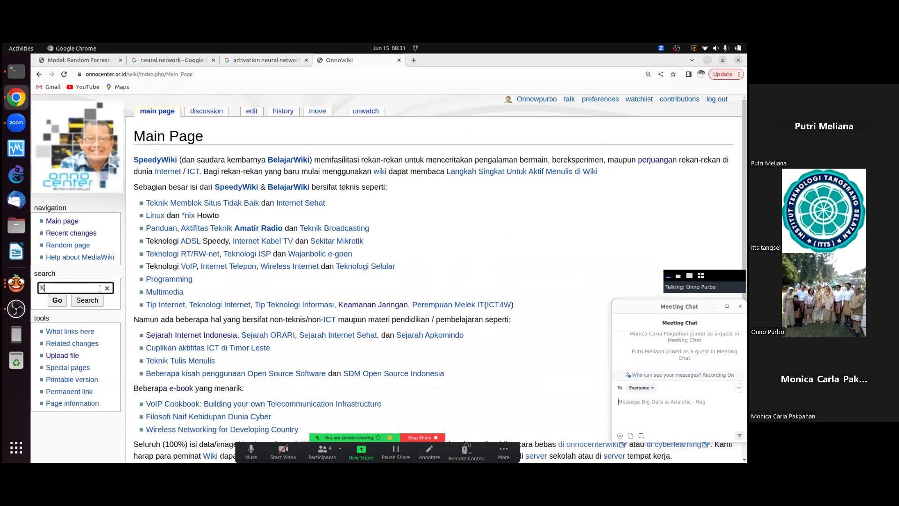
pyautogui.write('ERAS')
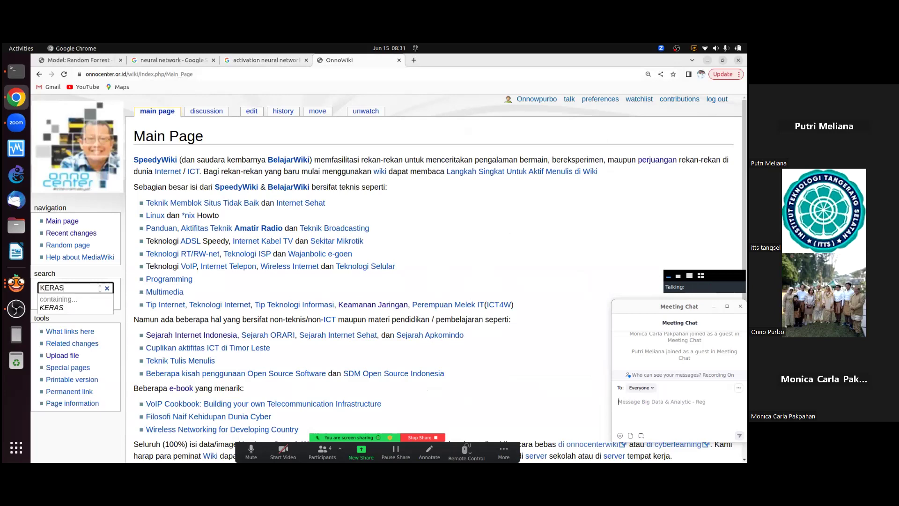
pyautogui.press('BackSpace')
pyautogui.press('BackSpace')
pyautogui.press('BackSpace')
pyautogui.press('BackSpace')
pyautogui.press('BackSpace')
# Search the wiki for "Tens", open the suggested TensorFlow article and look through its list of linked topics.
pyautogui.write('T')
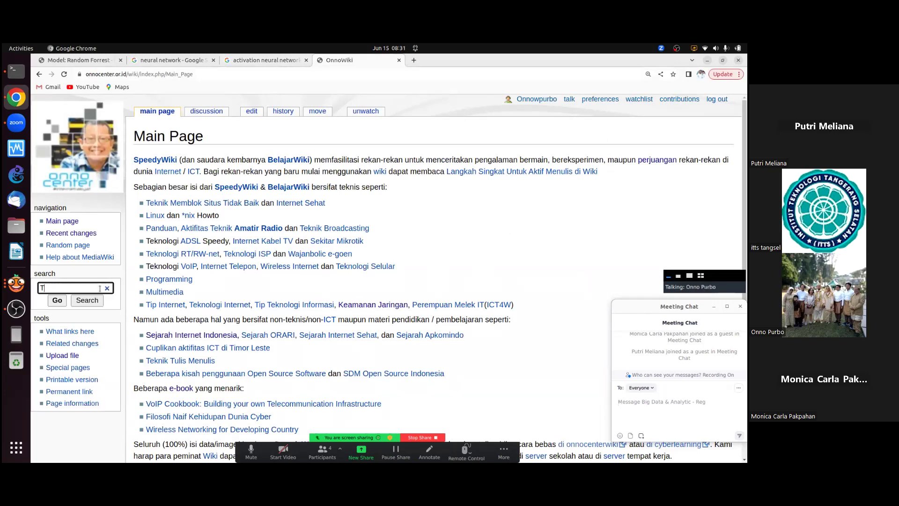
pyautogui.write('ens')
pyautogui.press('Down')
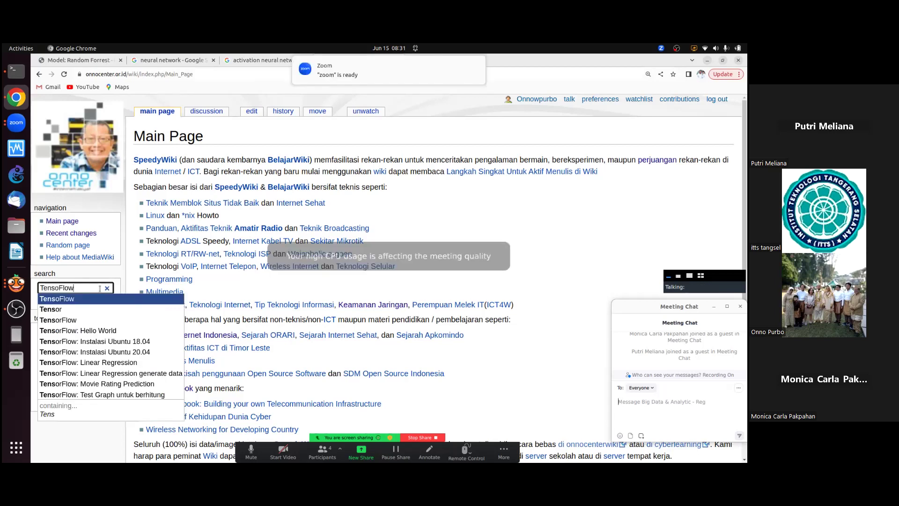
pyautogui.press('Return')
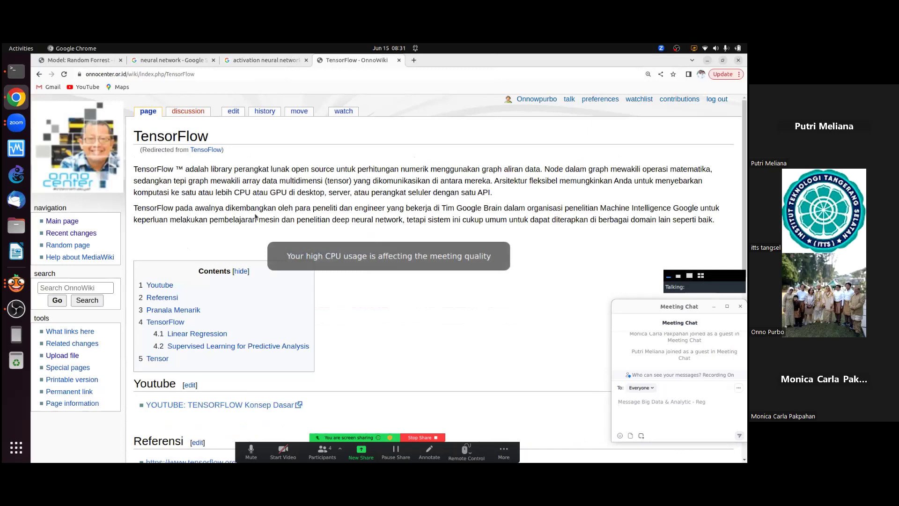
pyautogui.scroll(-1, 256, 217)
pyautogui.scroll(-10, 256, 217)
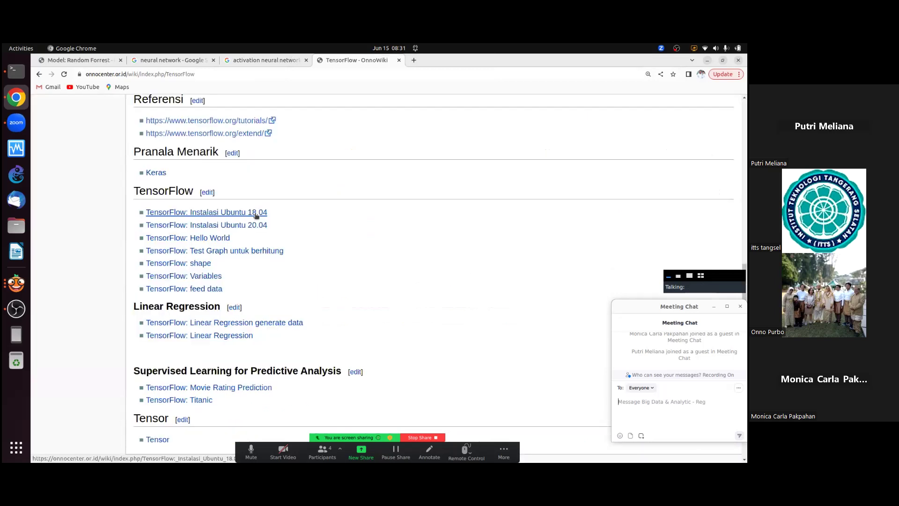
pyautogui.scroll(-1, 256, 216)
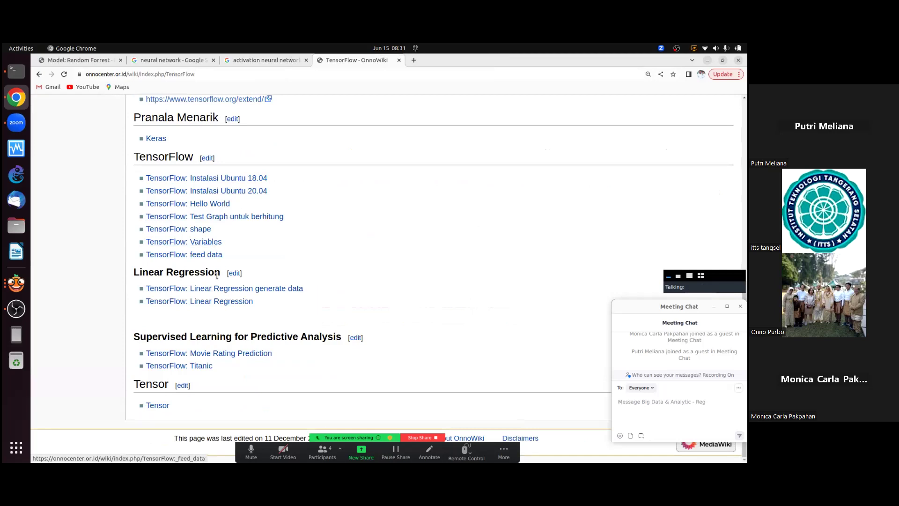
# Open "TensorFlow: Linear Regression generate data", read its sample code and return to the TensorFlow article.
pyautogui.click(224, 288)
pyautogui.scroll(-1, 403, 203)
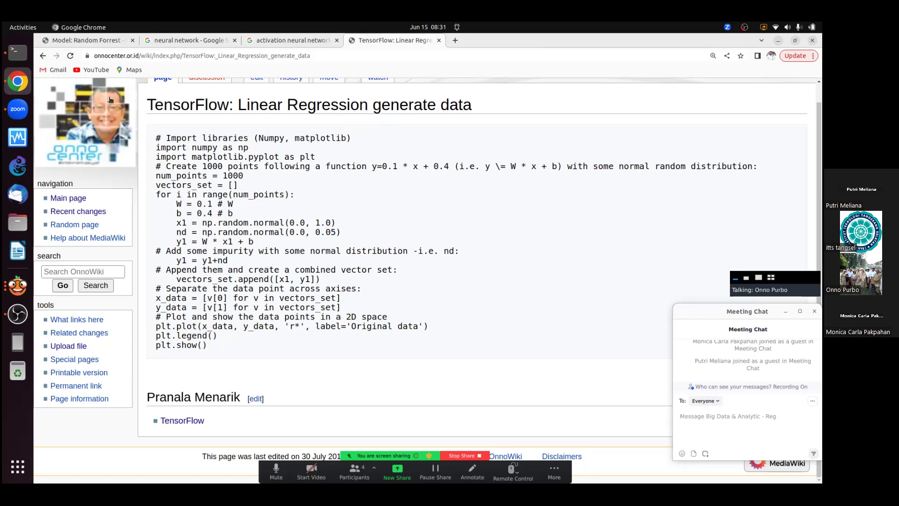
pyautogui.click(43, 56)
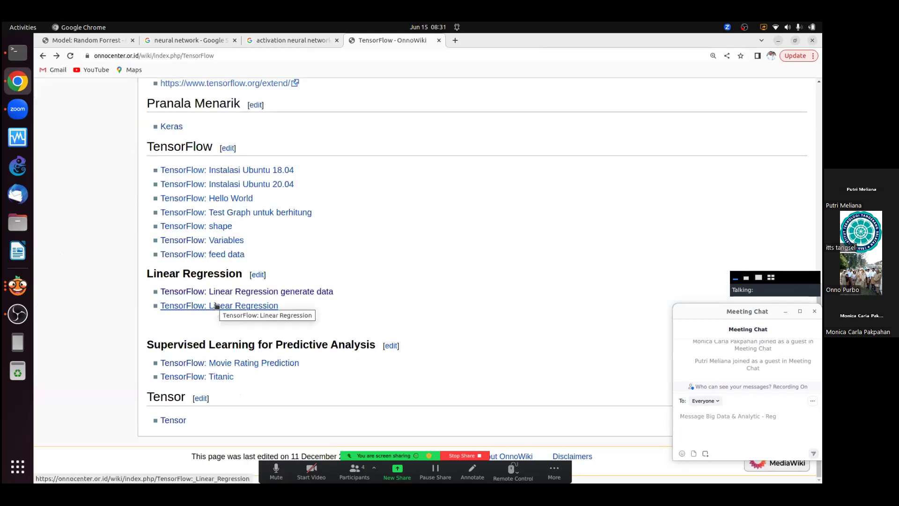
# Open "TensorFlow: Linear Regression", read through the code and highlight the lines defining W, b and y.
pyautogui.click(216, 306)
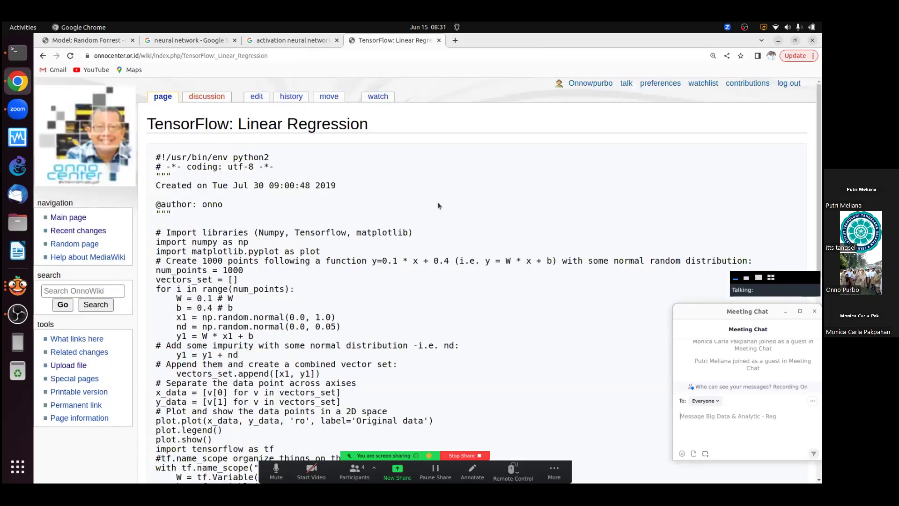
pyautogui.scroll(-5, 438, 206)
pyautogui.scroll(-6, 439, 206)
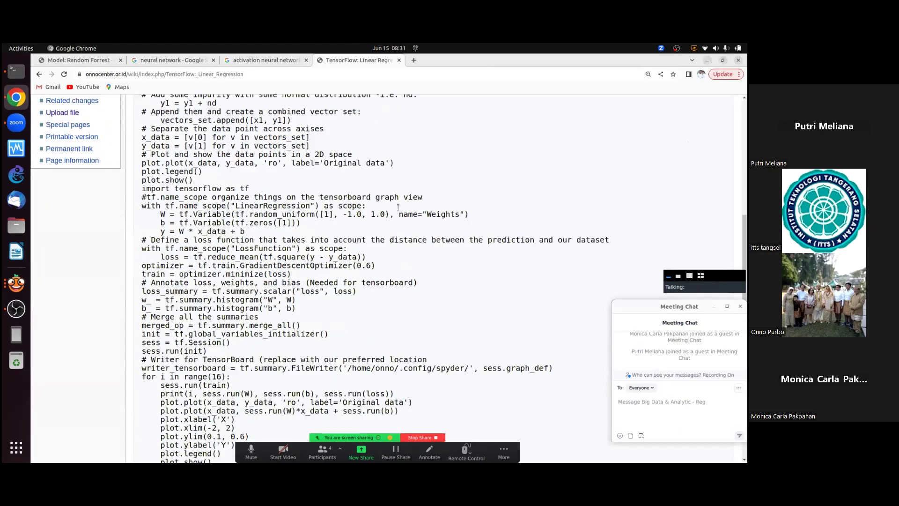
pyautogui.scroll(-3, 398, 209)
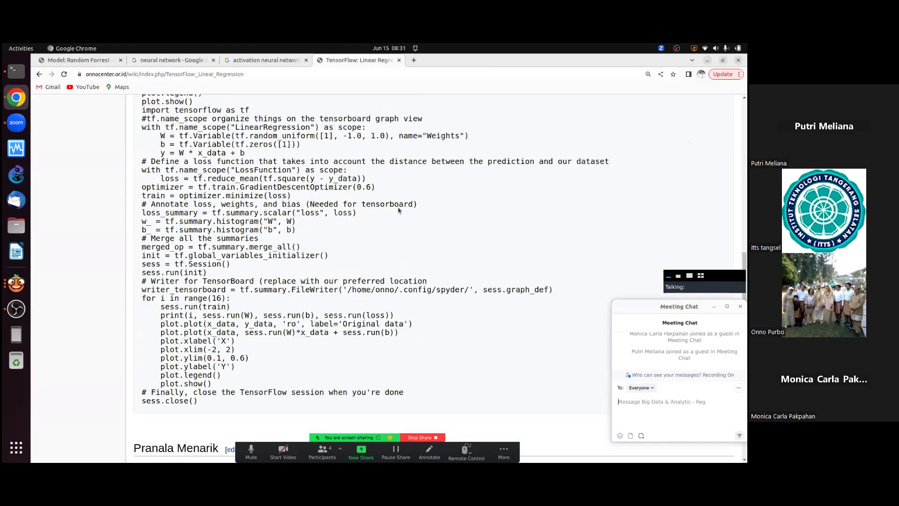
pyautogui.scroll(1, 399, 210)
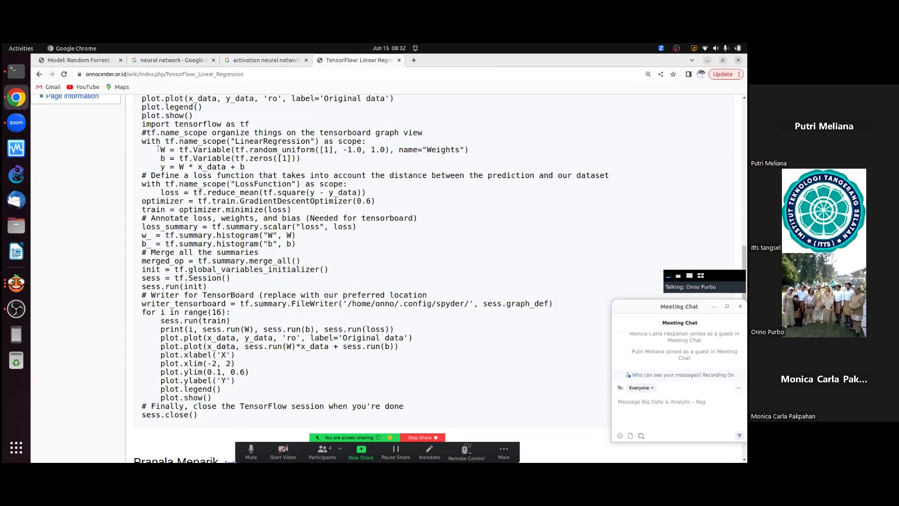
pyautogui.moveTo(159, 149); pyautogui.dragTo(273, 172)
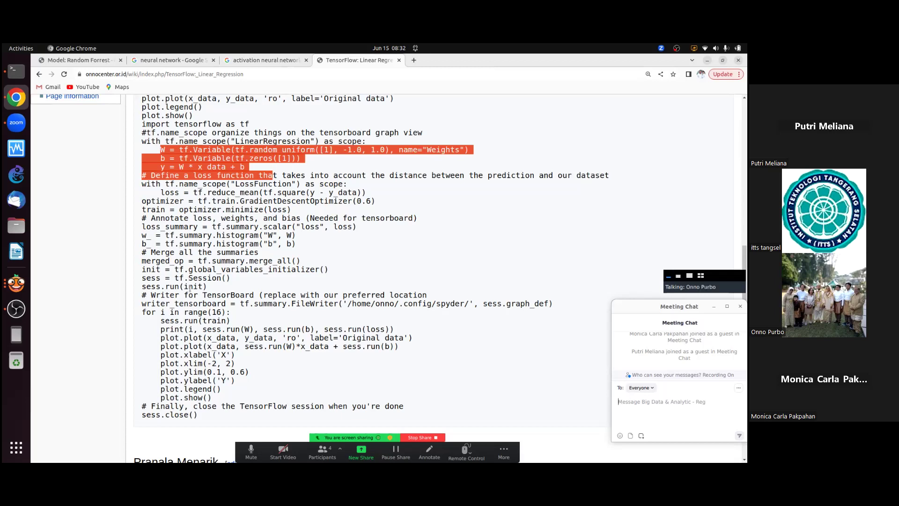
# Return to the OnnoWiki main page, search the wiki for "keras" and open the Keras article.
pyautogui.click(40, 74)
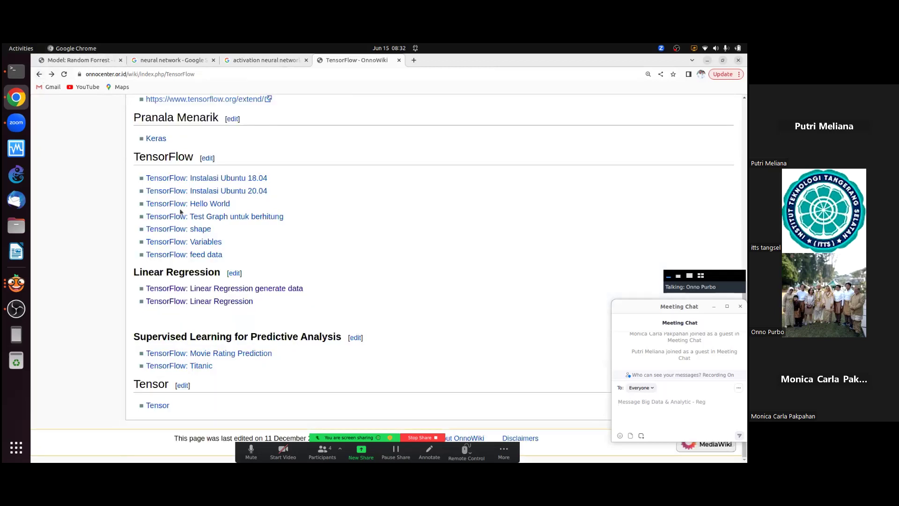
pyautogui.click(39, 74)
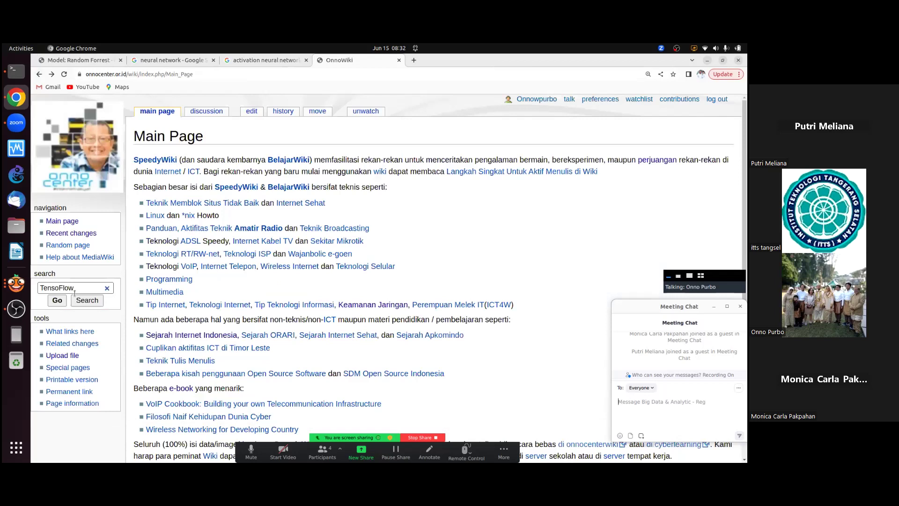
pyautogui.doubleClick(76, 288)
pyautogui.write('ker')
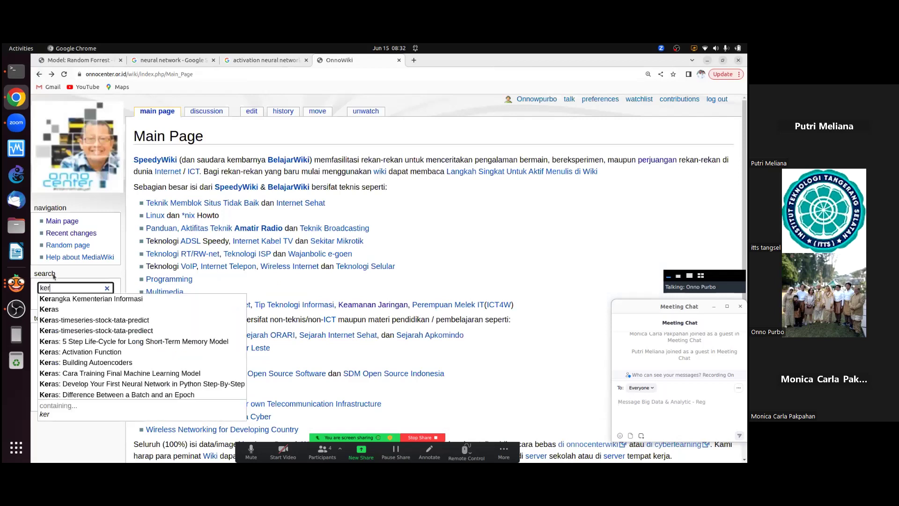
pyautogui.write('as')
pyautogui.press('Return')
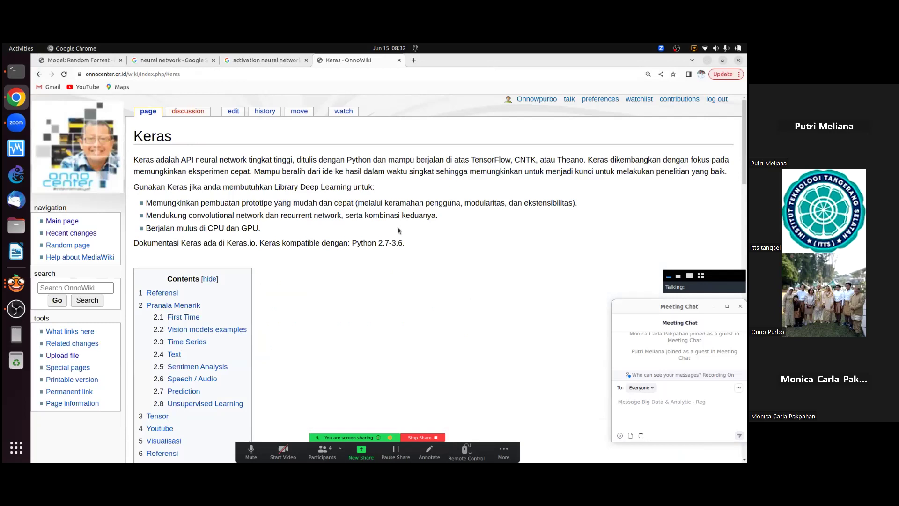
# Look through the Keras article's topic links and open "Keras: Develop Your First Neural Network in Python Step-By-Step".
pyautogui.scroll(-5, 397, 229)
pyautogui.scroll(-1, 394, 228)
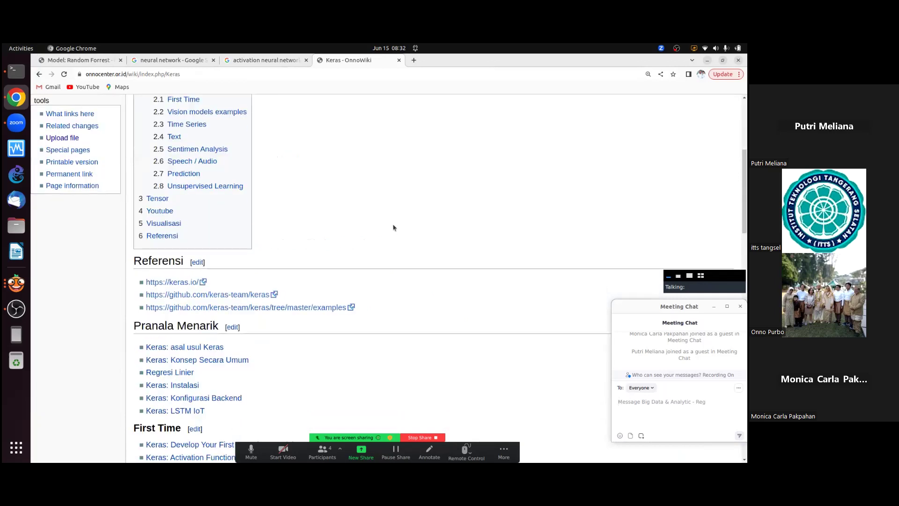
pyautogui.scroll(-6, 394, 228)
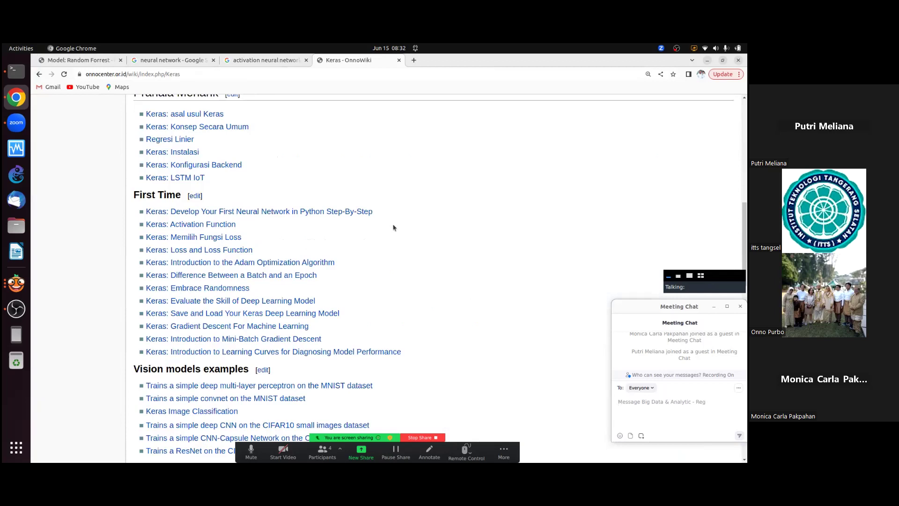
pyautogui.scroll(-2, 393, 229)
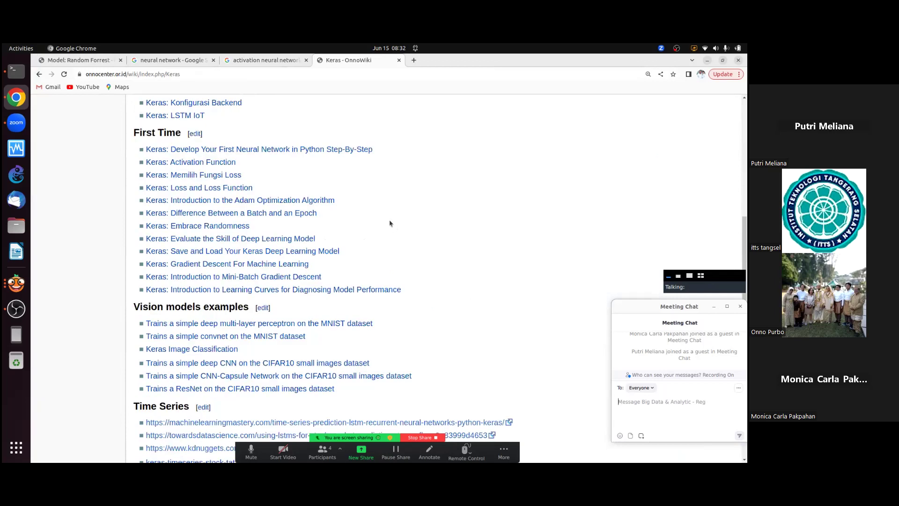
pyautogui.click(229, 153)
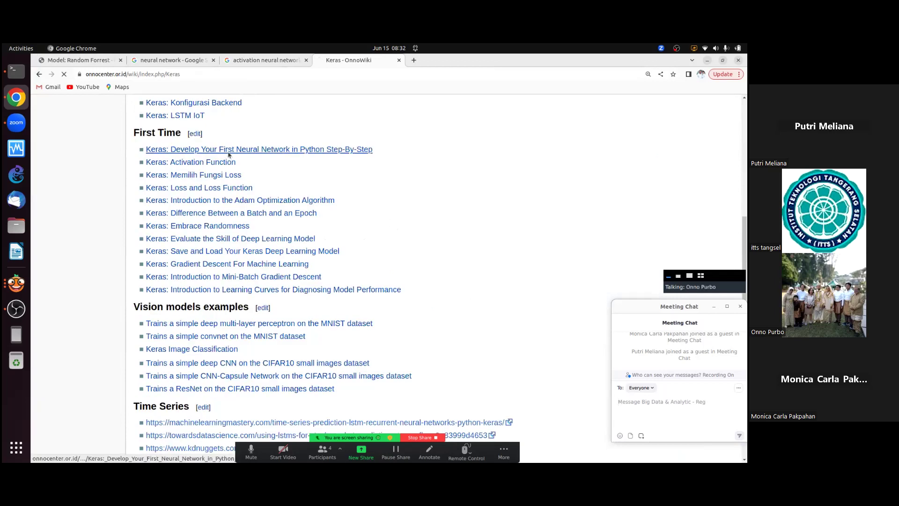
# Read through the tutorial's dataset description and model explanation up to the code block that defines the Keras model.
pyautogui.scroll(-10, 235, 155)
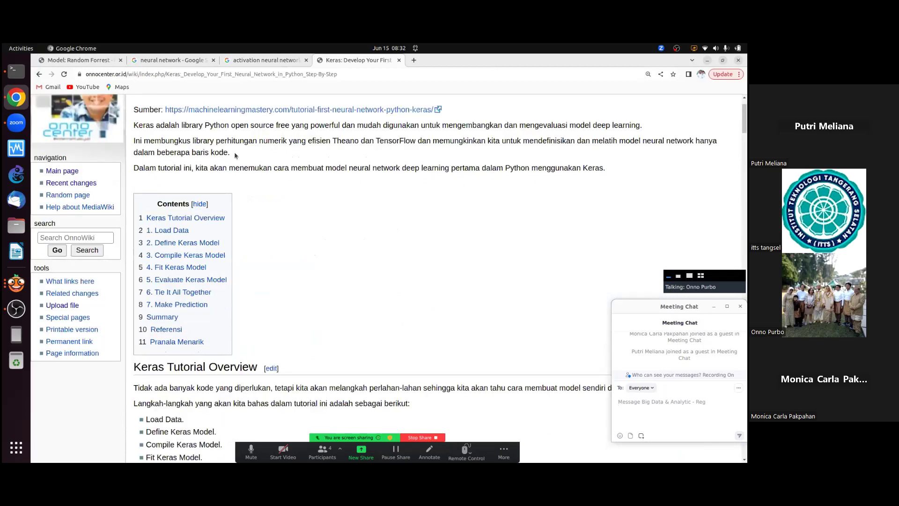
pyautogui.scroll(-10, 235, 155)
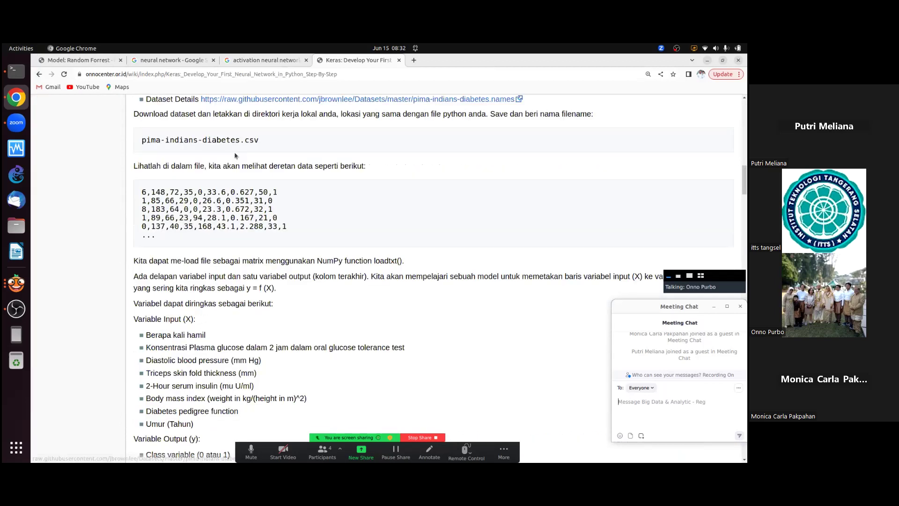
pyautogui.scroll(-1, 235, 155)
pyautogui.scroll(-2, 235, 155)
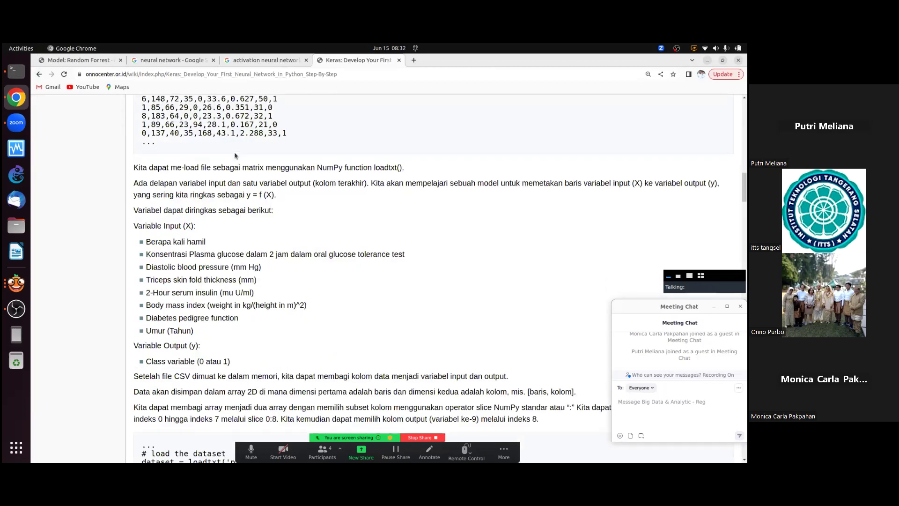
pyautogui.scroll(2, 236, 155)
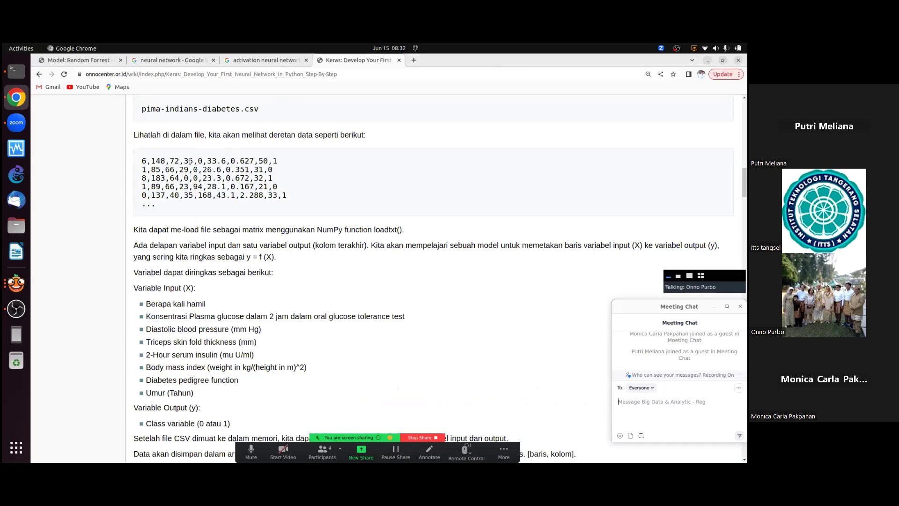
pyautogui.scroll(-12, 190, 162)
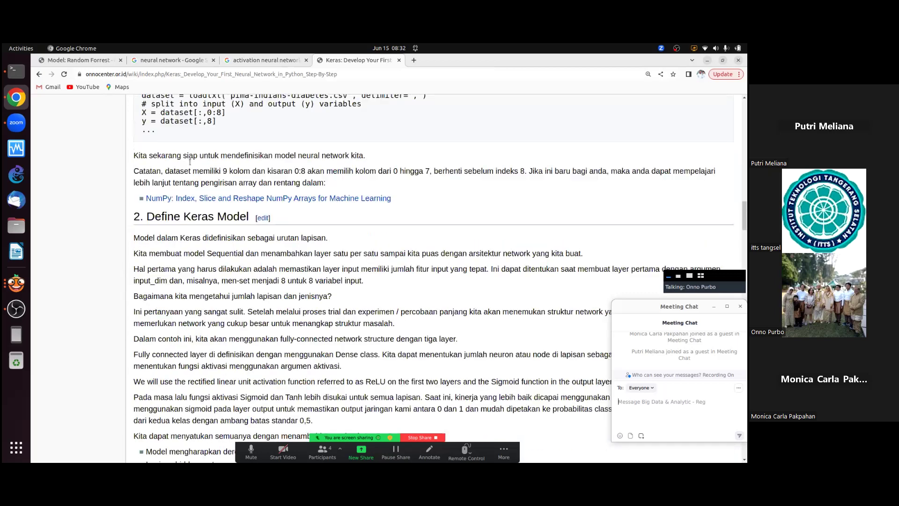
pyautogui.scroll(-8, 190, 161)
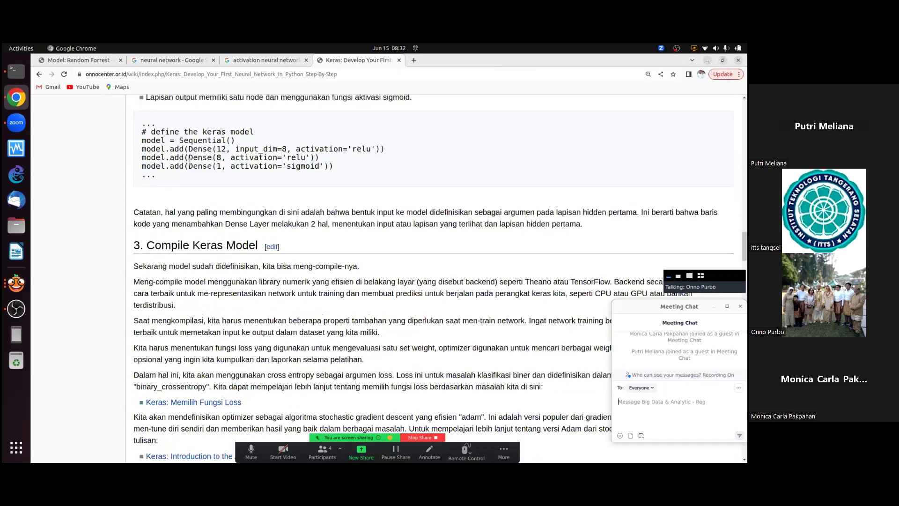
# Highlight the model definition code, including the neuron counts and activation functions in the three Dense layer lines.
pyautogui.moveTo(139, 124); pyautogui.dragTo(360, 150)
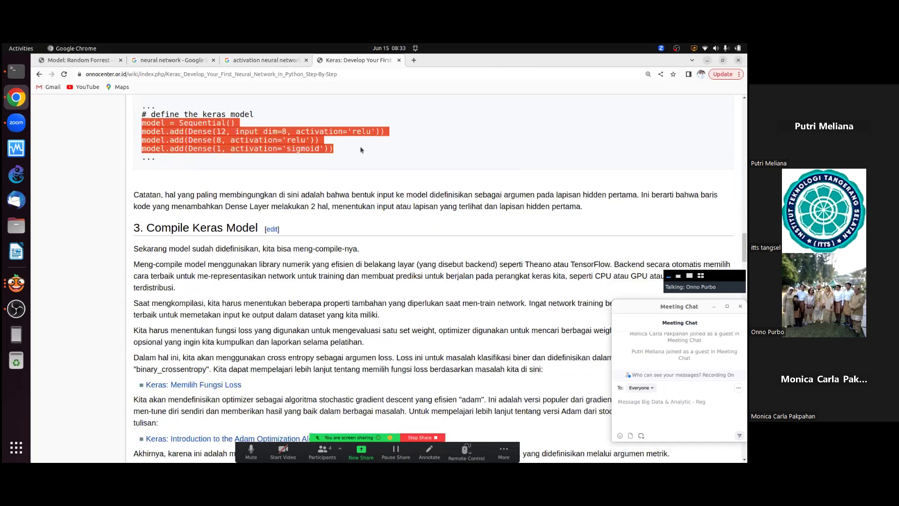
pyautogui.click(294, 142)
pyautogui.doubleClick(293, 142)
pyautogui.moveTo(308, 140); pyautogui.dragTo(334, 148)
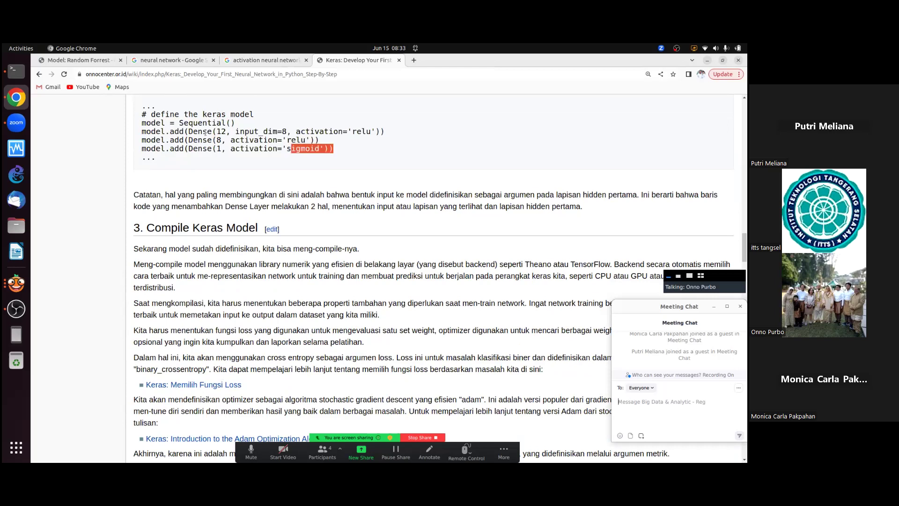
pyautogui.click(205, 133)
pyautogui.moveTo(217, 140); pyautogui.dragTo(224, 140)
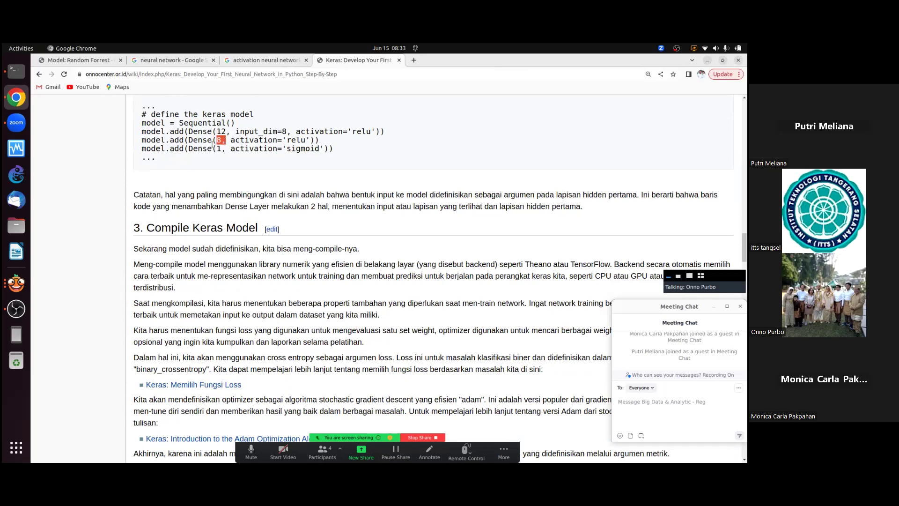
pyautogui.moveTo(214, 149); pyautogui.dragTo(236, 132)
pyautogui.click(349, 131)
pyautogui.moveTo(349, 131); pyautogui.dragTo(385, 131)
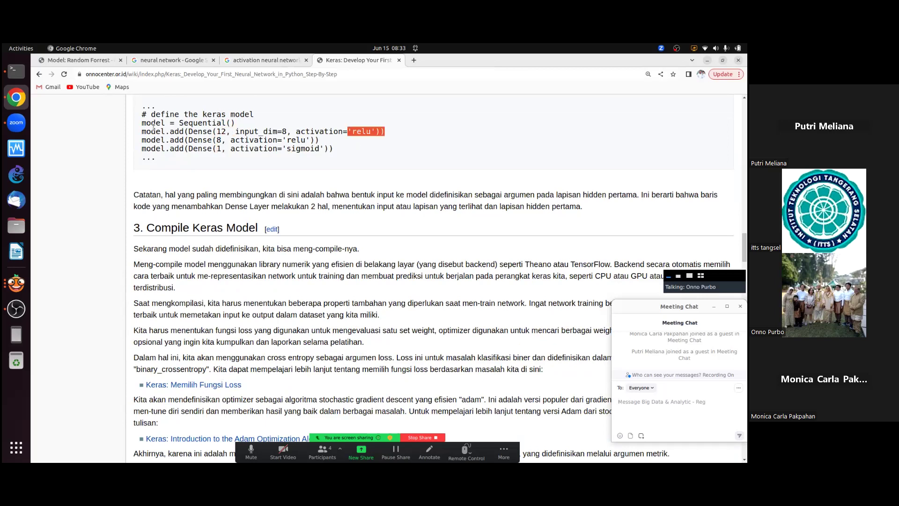
pyautogui.moveTo(146, 131); pyautogui.dragTo(354, 148)
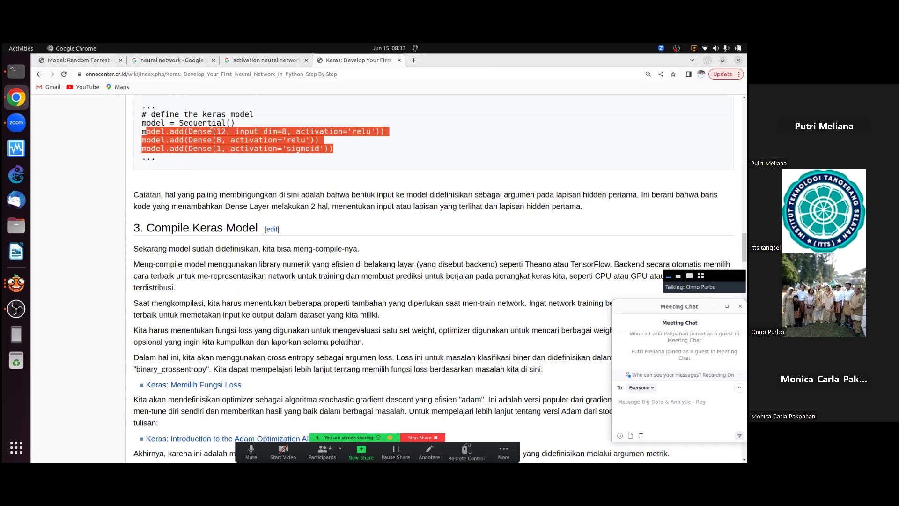
# Open a new tab, view the "activation neural network logistic" image results and return to the Keras tutorial.
pyautogui.click(413, 59)
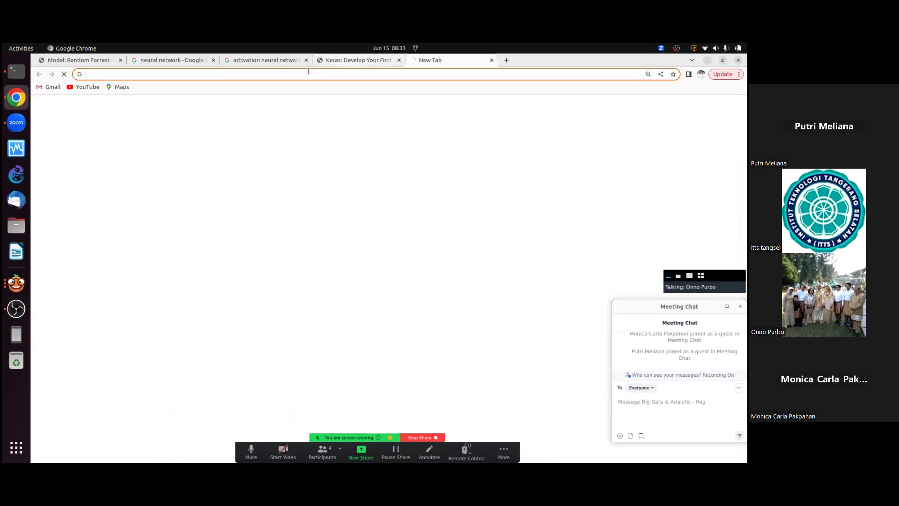
pyautogui.click(293, 60)
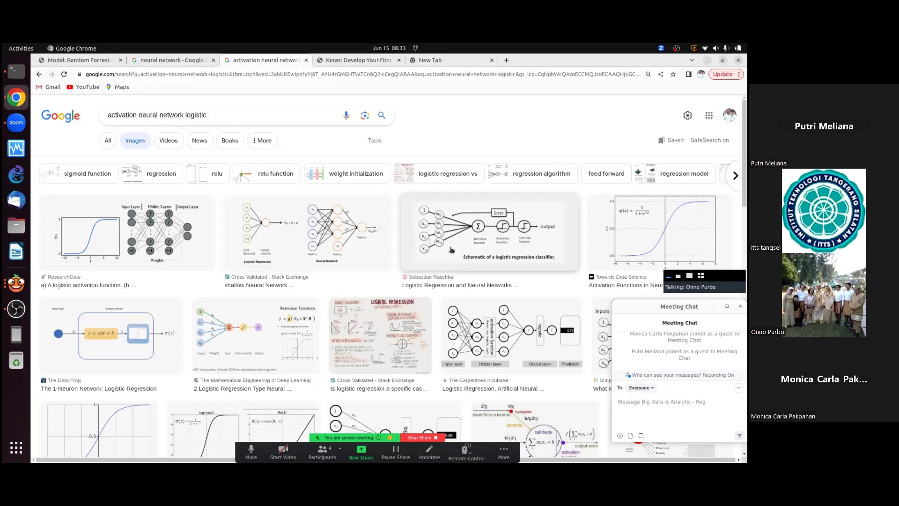
pyautogui.click(354, 61)
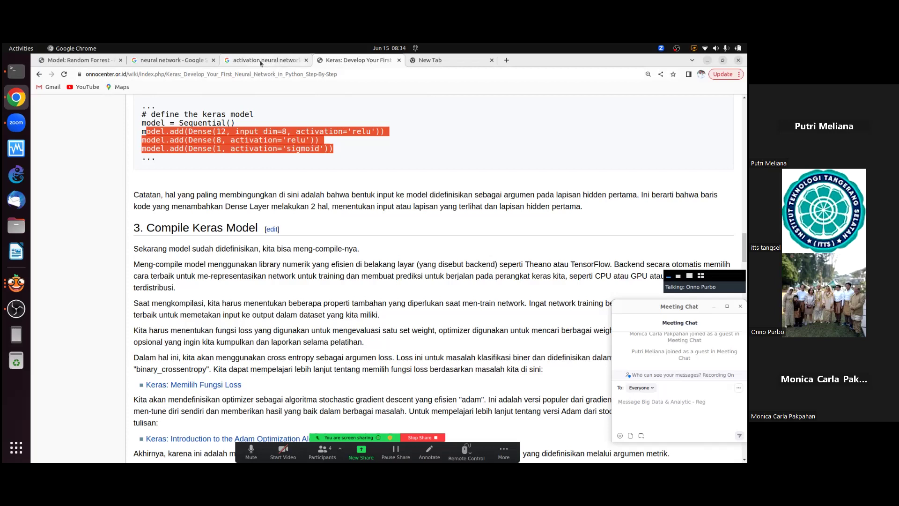
# Switch to Orange, bring up Test and Score, and set the Neural Network's activation to ReLu.
pyautogui.click(12, 287)
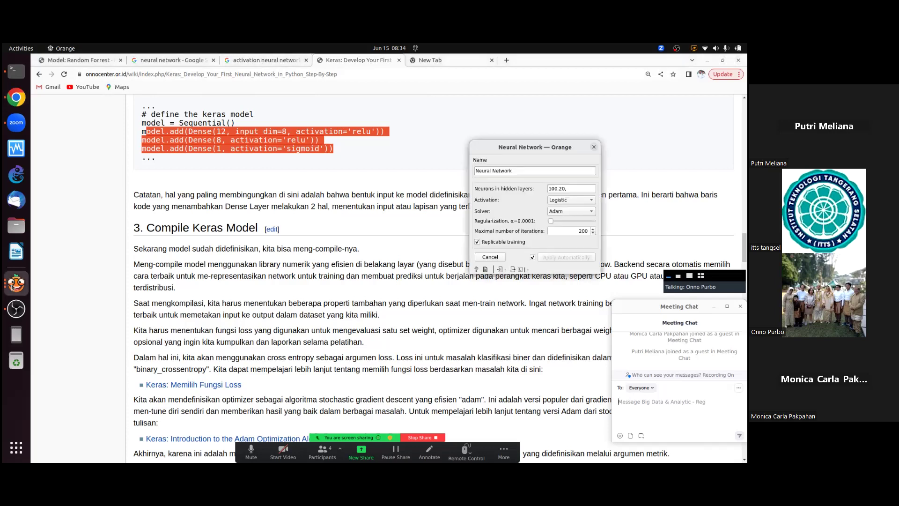
pyautogui.click(12, 289)
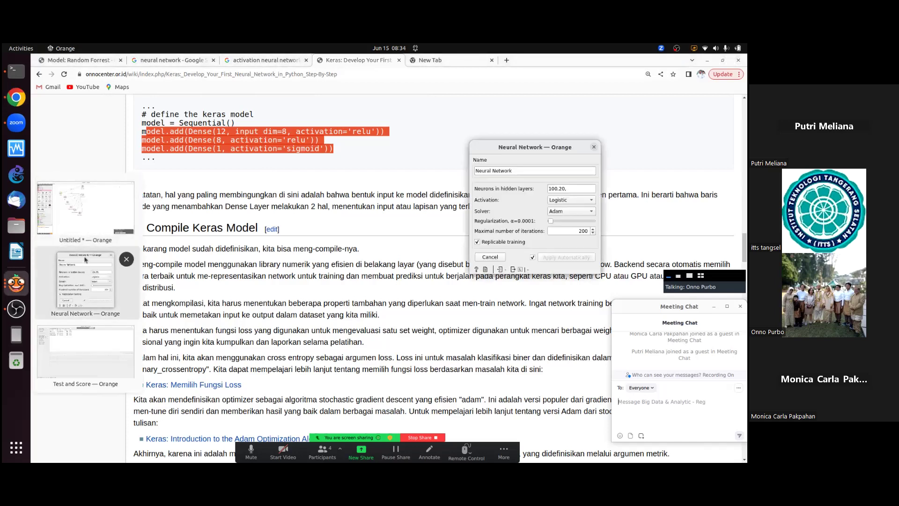
pyautogui.click(80, 349)
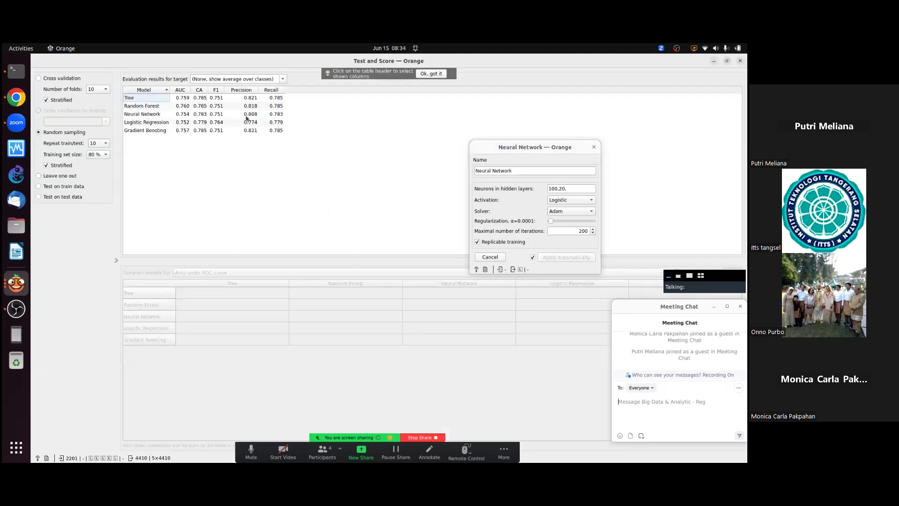
pyautogui.click(558, 204)
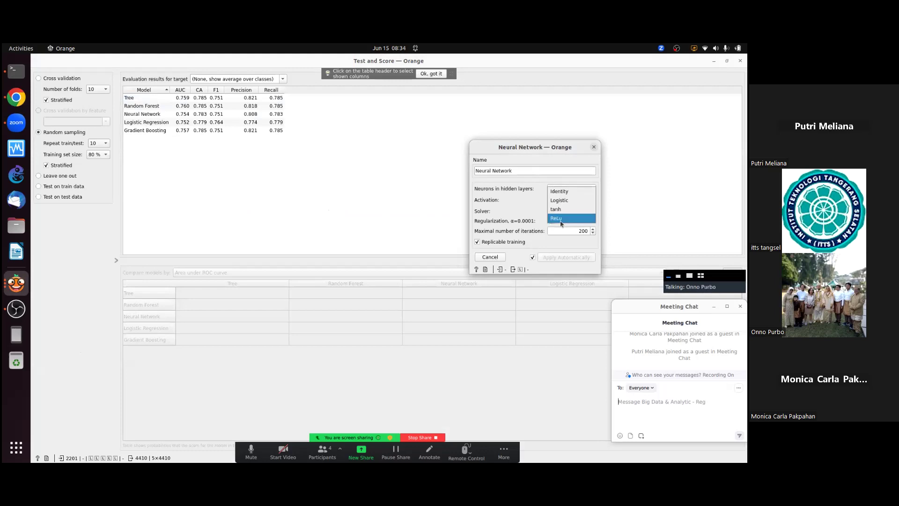
pyautogui.click(560, 218)
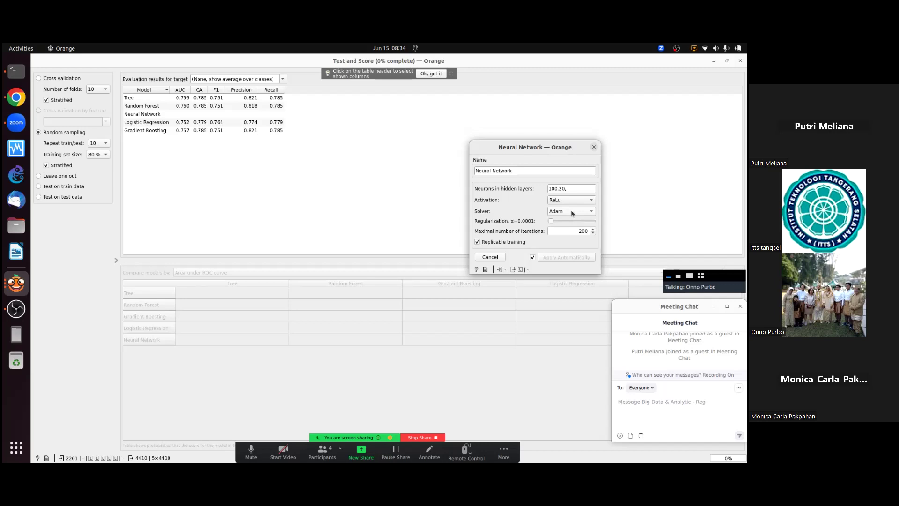
# Set the Neural Network's solver to L-BFGS-B and its regularization α to 0.0002.
pyautogui.click(572, 212)
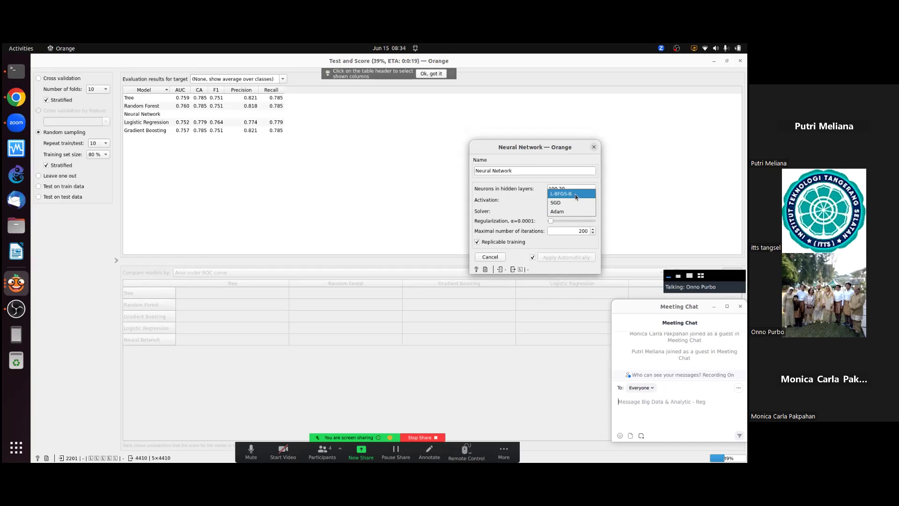
pyautogui.click(576, 196)
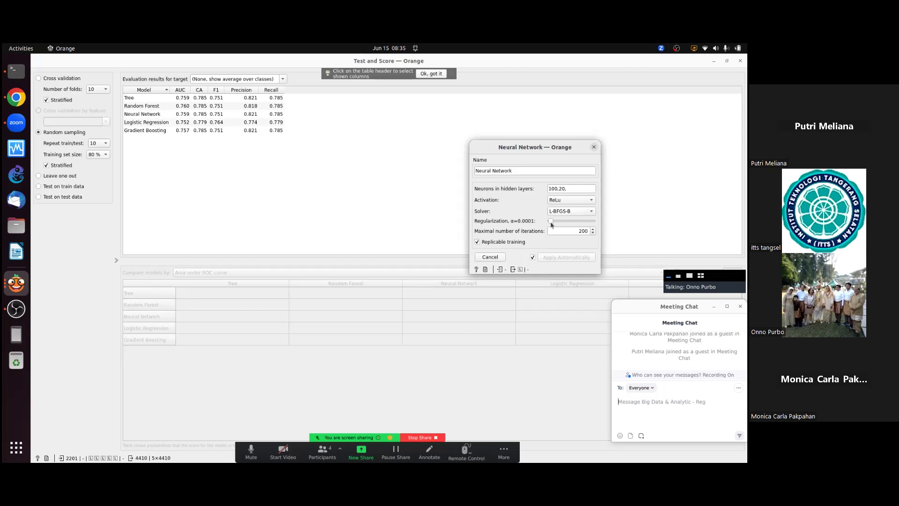
pyautogui.moveTo(551, 224); pyautogui.dragTo(561, 222)
pyautogui.moveTo(561, 222); pyautogui.dragTo(552, 223)
# Try 50 neurons in the Neural Network's hidden layer list, and enter an additional layer of 20 neurons.
pyautogui.click(559, 190)
pyautogui.press('BackSpace')
pyautogui.press('BackSpace')
pyautogui.press('BackSpace')
pyautogui.write('50')
pyautogui.press('Return')
pyautogui.click(569, 187)
pyautogui.write('20,')
pyautogui.press('Return')
# Try 100 and 50 as neuron counts in the hidden layer list, then remove the entry and apply.
pyautogui.click(574, 189)
pyautogui.press('BackSpace')
pyautogui.press('BackSpace')
pyautogui.write('100')
pyautogui.press('BackSpace')
pyautogui.press('Delete')
pyautogui.write('50')
pyautogui.press('BackSpace')
pyautogui.press('BackSpace')
pyautogui.press('BackSpace')
pyautogui.press('Return')
# Replace the end of the hidden layer list with a layer of 20 neurons.
pyautogui.click(576, 188)
pyautogui.press('BackSpace')
pyautogui.press('BackSpace')
pyautogui.press('BackSpace')
pyautogui.write('20,')
pyautogui.press('Return')
# Set the first hidden layer to 100 neurons so the list reads "100,20,".
pyautogui.click(551, 188)
pyautogui.click(556, 187)
pyautogui.press('Left')
pyautogui.press('BackSpace')
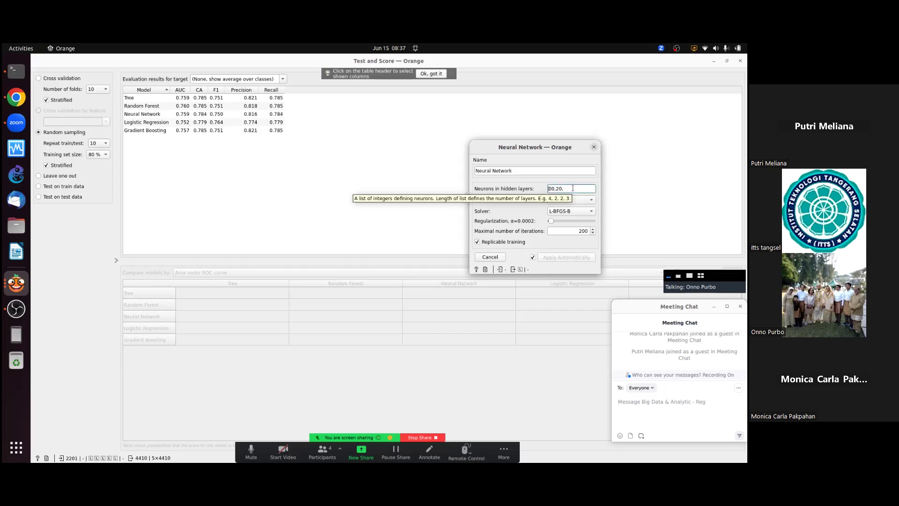
pyautogui.write('1')
pyautogui.press('Return')
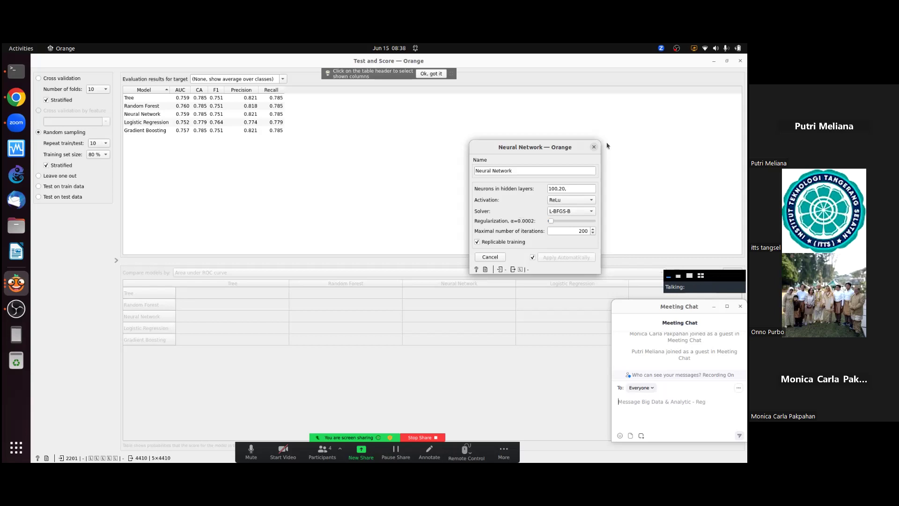
# Close Test and Score, bring up the Orange workflow and open the Datasets widget.
pyautogui.click(744, 71)
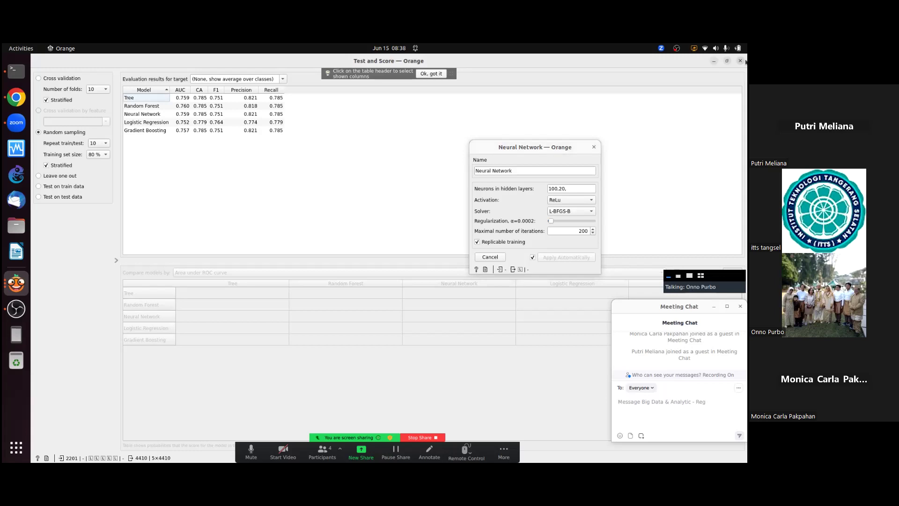
pyautogui.click(740, 61)
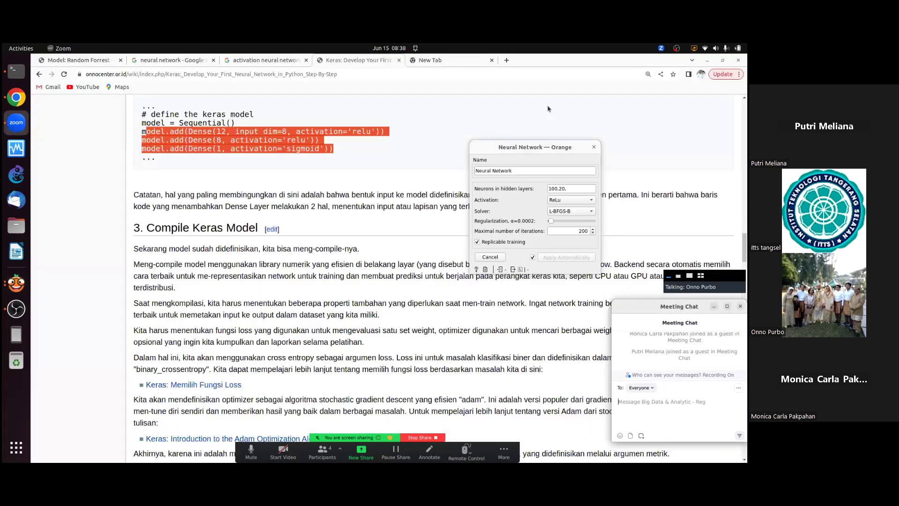
pyautogui.click(17, 283)
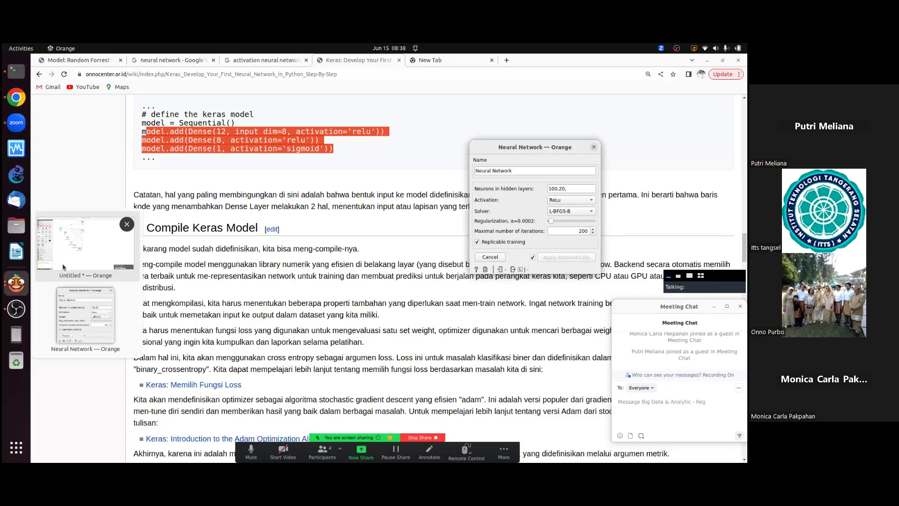
pyautogui.doubleClick(197, 140)
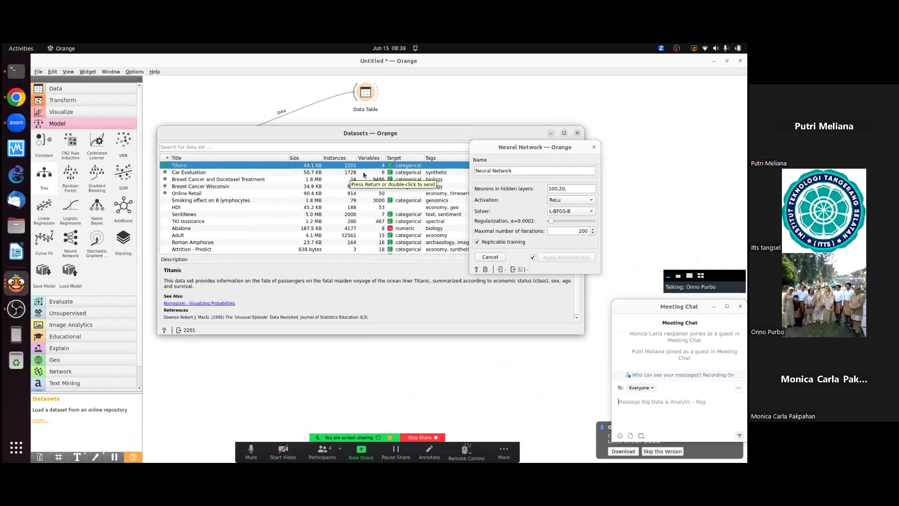
# Load the Car Evaluation dataset and open Test and Score to compare the models on it.
pyautogui.click(174, 174)
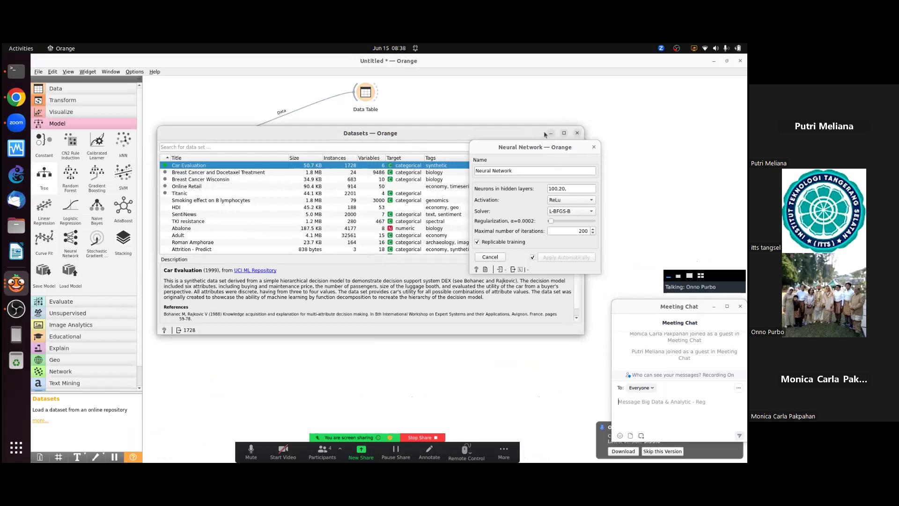
pyautogui.click(577, 133)
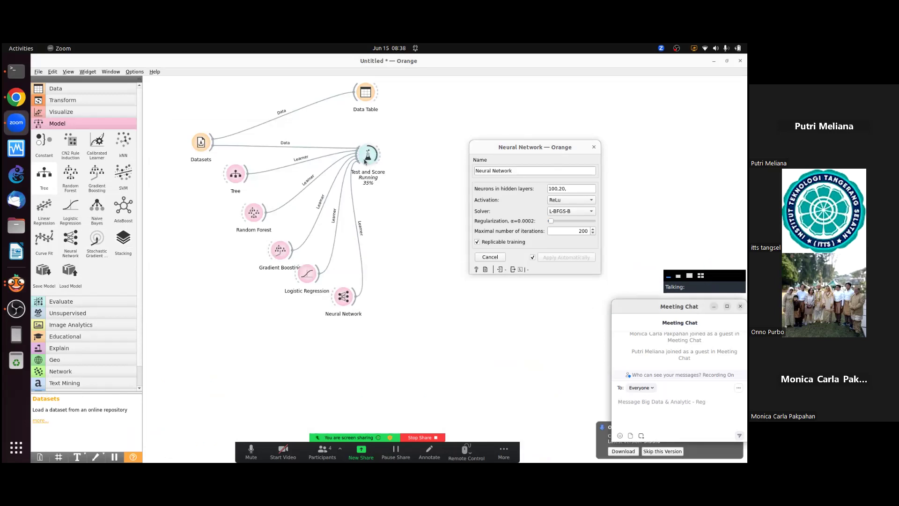
pyautogui.doubleClick(365, 162)
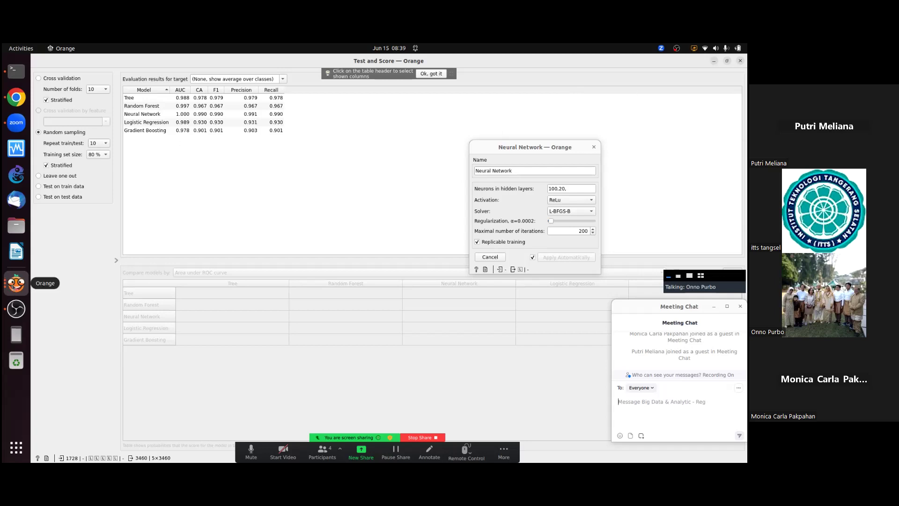
# Return to the workflow, load the Breast Cancer Wisconsin dataset and open Test and Score to compare the models on it.
pyautogui.click(14, 285)
pyautogui.click(62, 207)
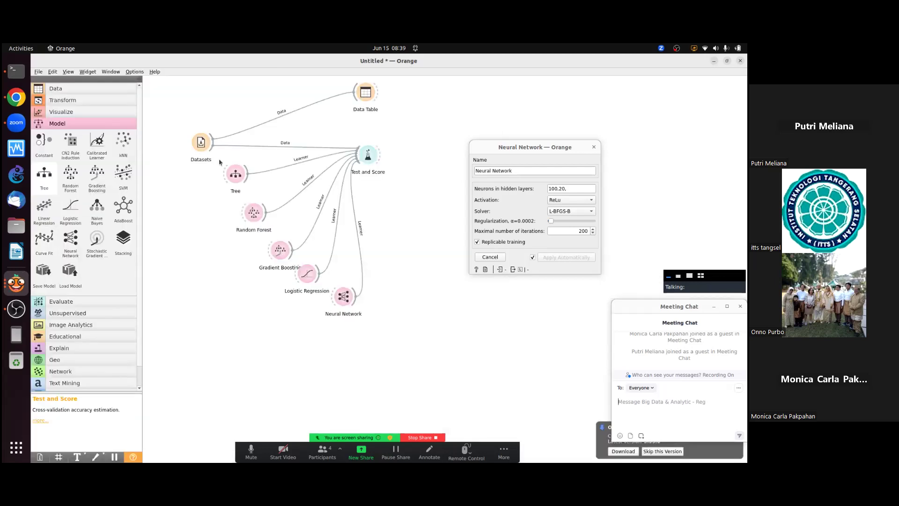
pyautogui.doubleClick(206, 145)
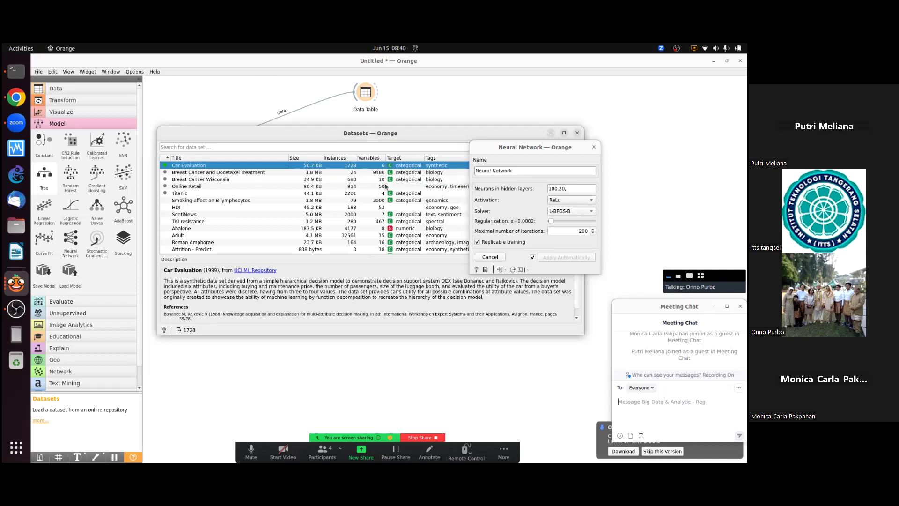
pyautogui.click(242, 182)
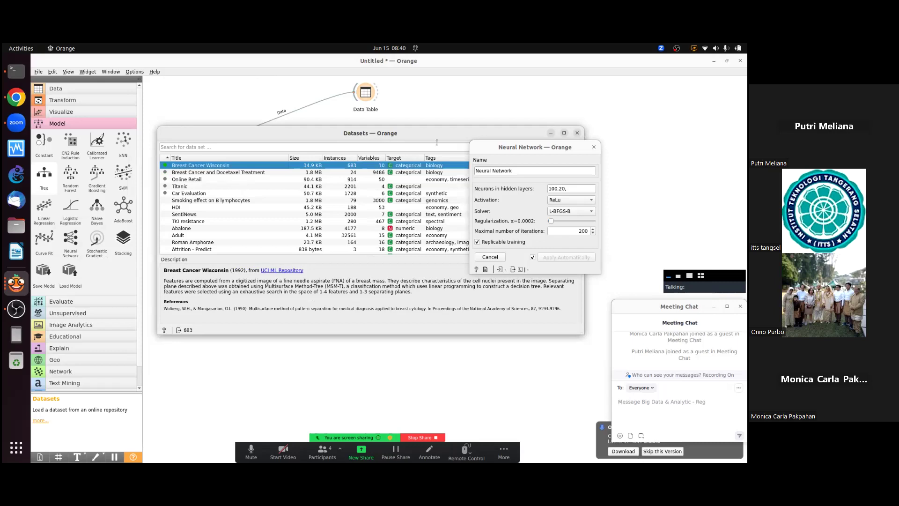
pyautogui.click(551, 134)
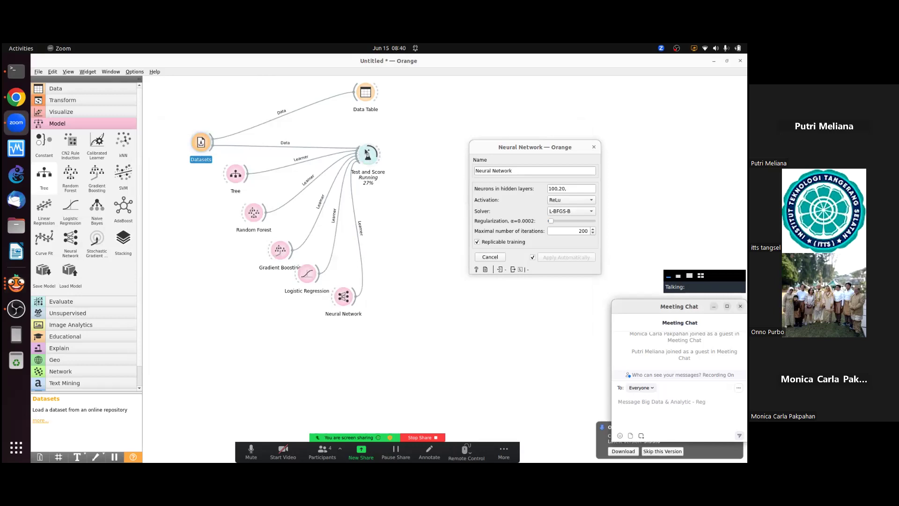
pyautogui.doubleClick(366, 151)
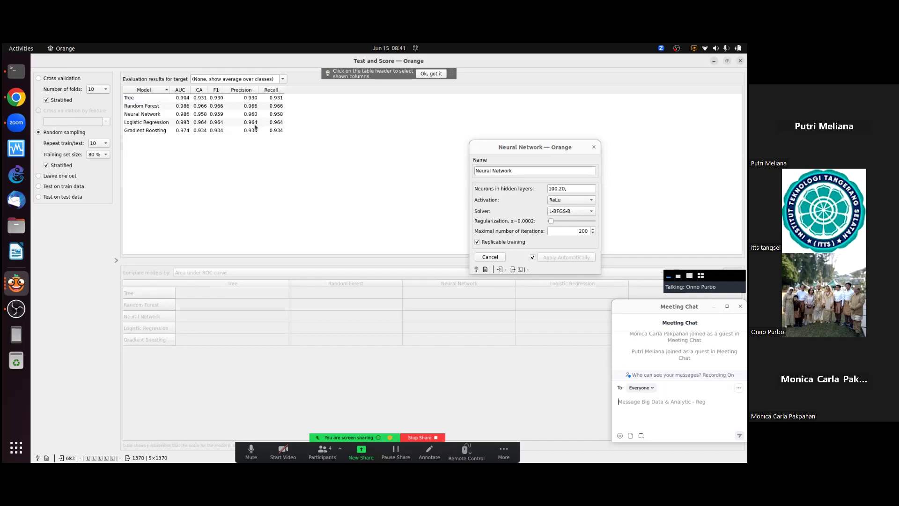
# Minimize Test and Score, load the SentiNews dataset in the Datasets widget and close it.
pyautogui.click(714, 62)
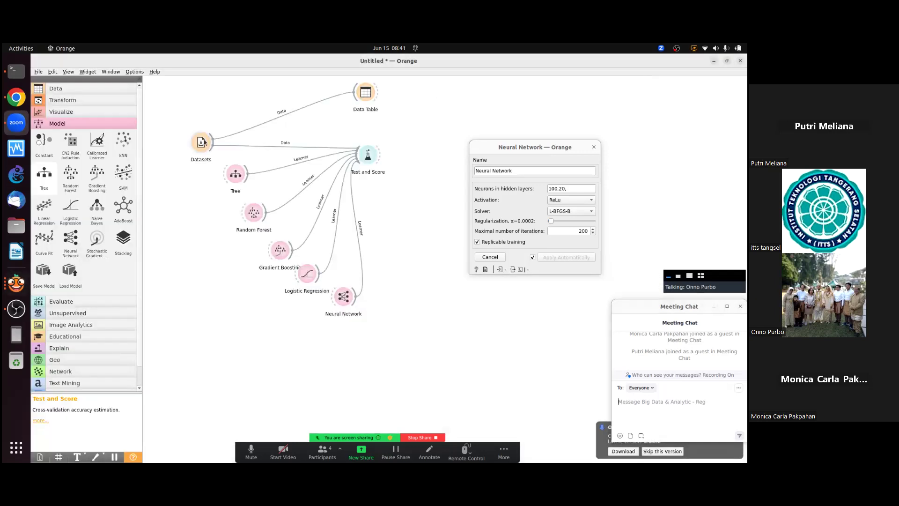
pyautogui.doubleClick(202, 142)
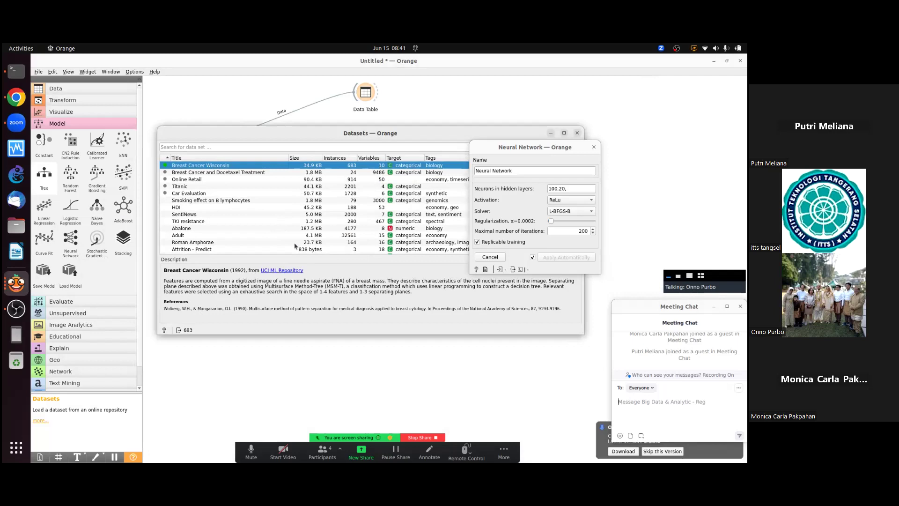
pyautogui.moveTo(350, 135); pyautogui.dragTo(255, 87)
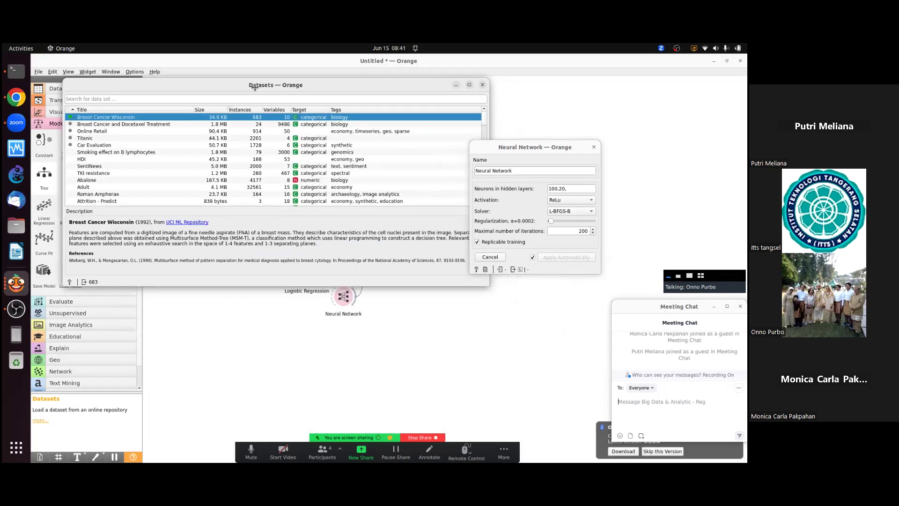
pyautogui.click(93, 167)
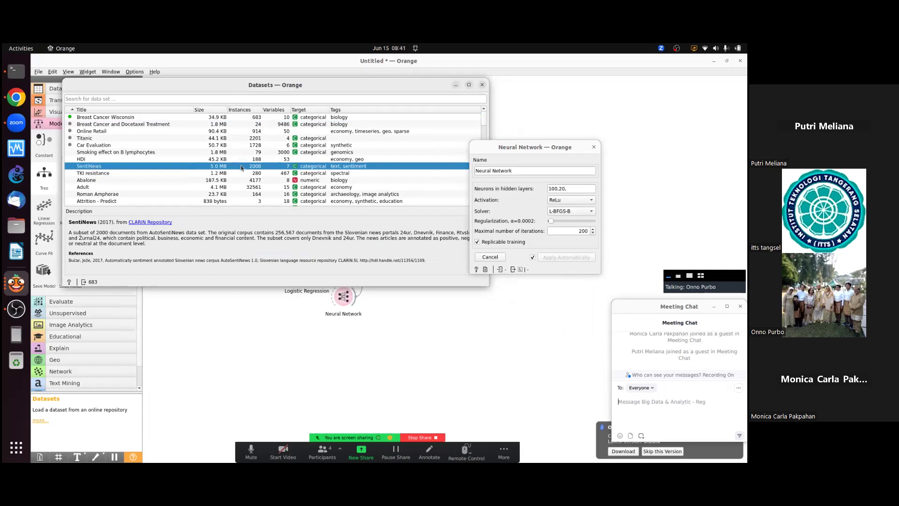
pyautogui.doubleClick(351, 167)
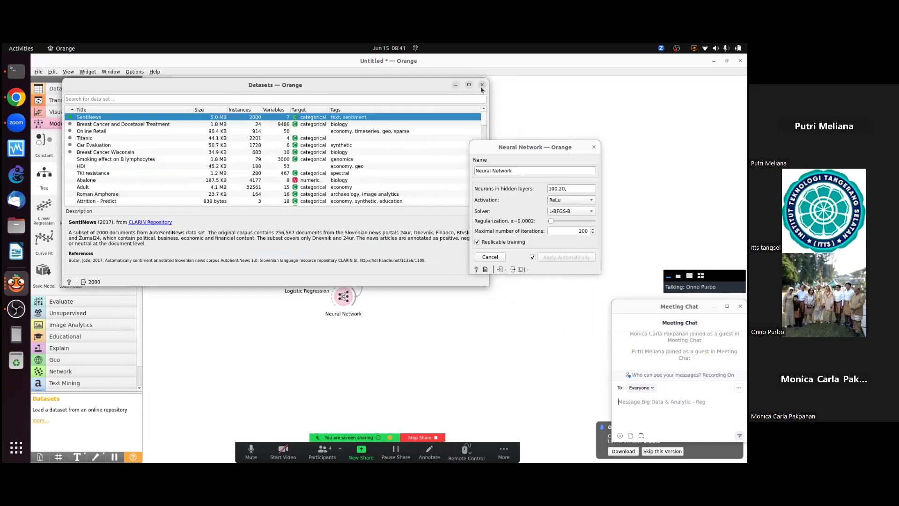
pyautogui.click(481, 88)
# Inspect the SentiNews records in Data Table with the content column widened, then close the table.
pyautogui.doubleClick(370, 96)
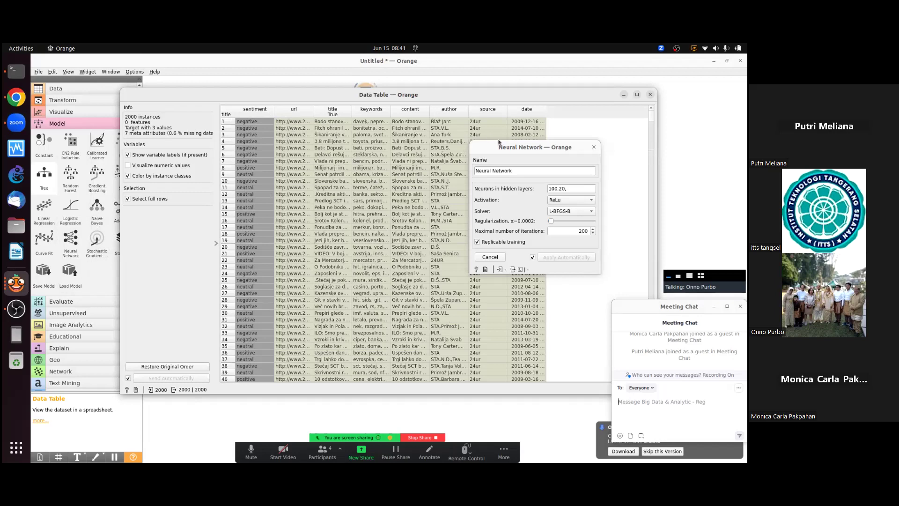
pyautogui.moveTo(500, 142); pyautogui.dragTo(600, 201)
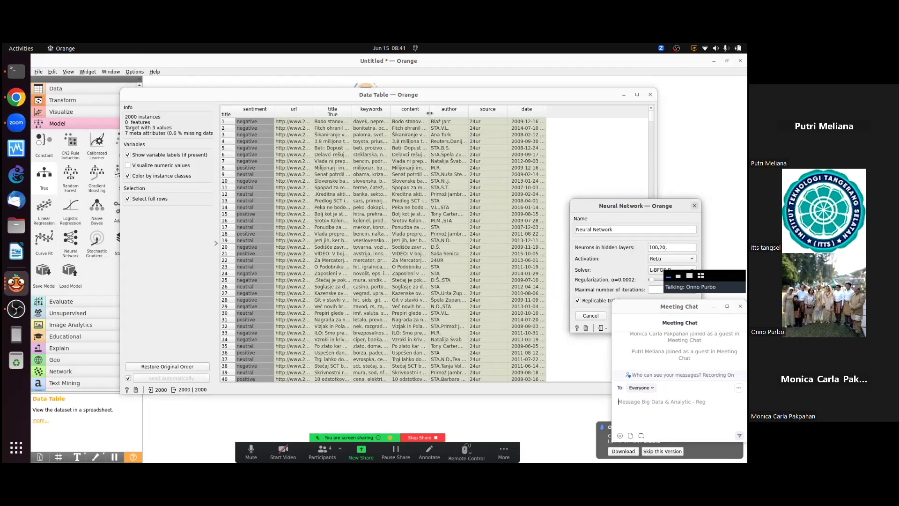
pyautogui.moveTo(429, 113); pyautogui.dragTo(569, 114)
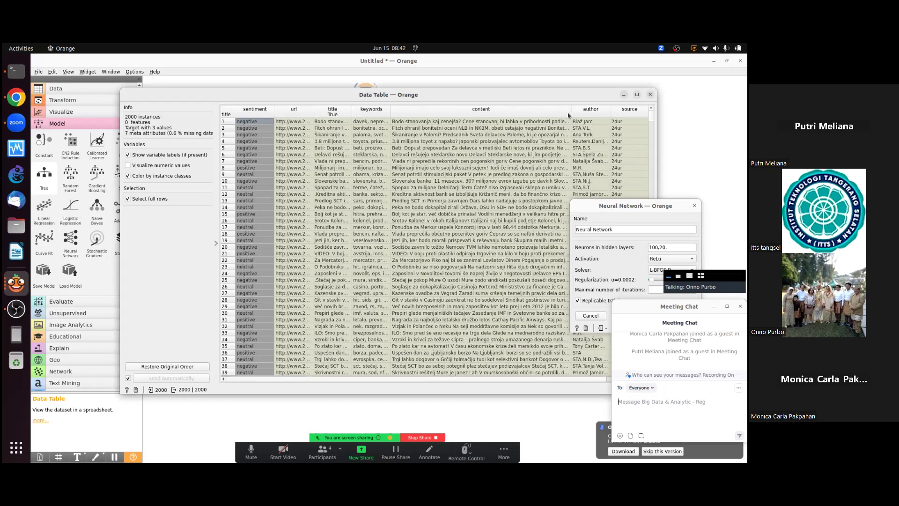
pyautogui.moveTo(570, 115); pyautogui.dragTo(507, 113)
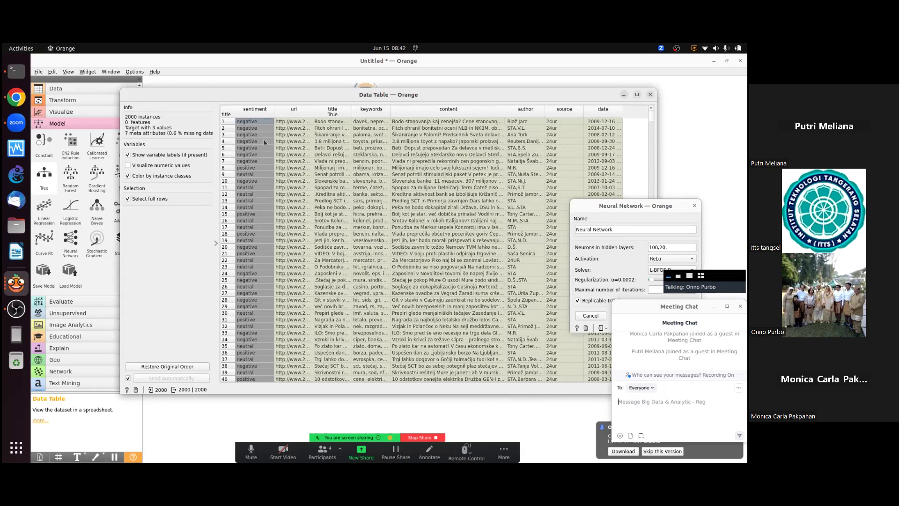
pyautogui.click(651, 95)
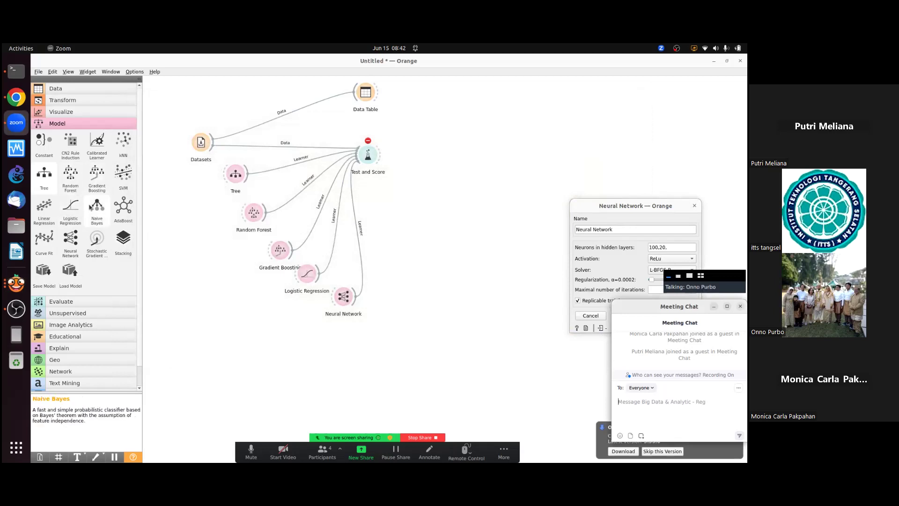
# Add a Naive Bayes learner connected to Test and Score and check its settings.
pyautogui.moveTo(97, 206); pyautogui.dragTo(368, 157)
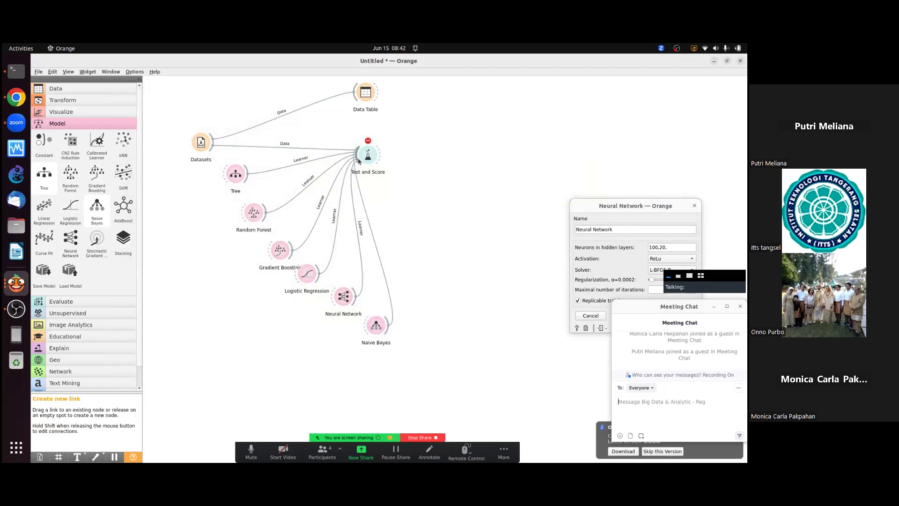
pyautogui.doubleClick(377, 328)
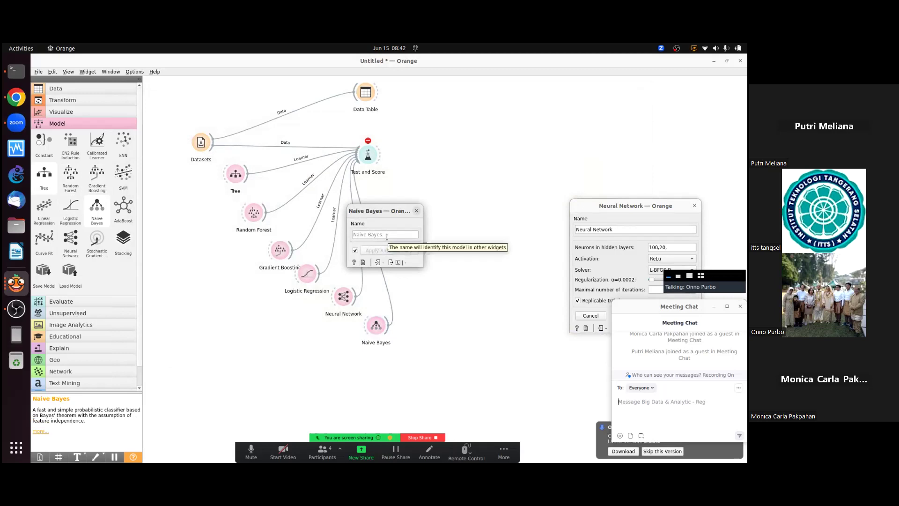
pyautogui.click(416, 211)
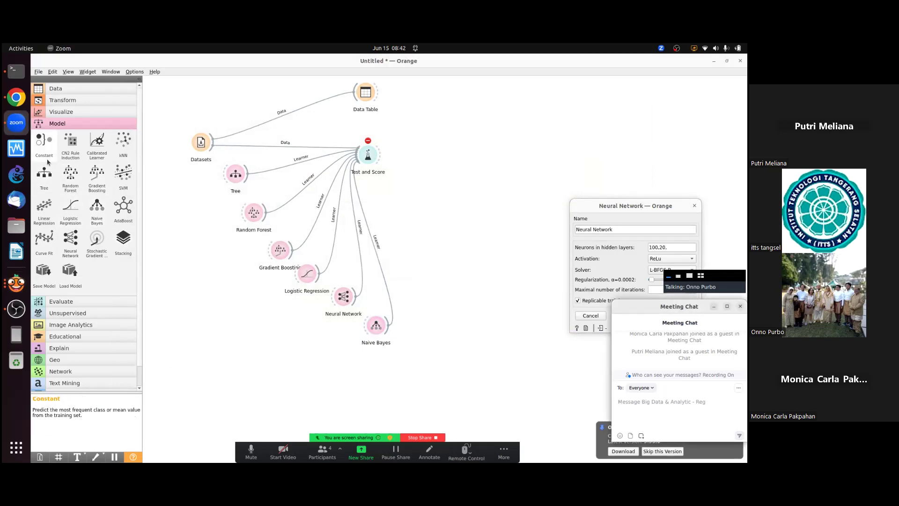
# Bring up Test and Score and close the leftover Neural Network settings window.
pyautogui.click(12, 284)
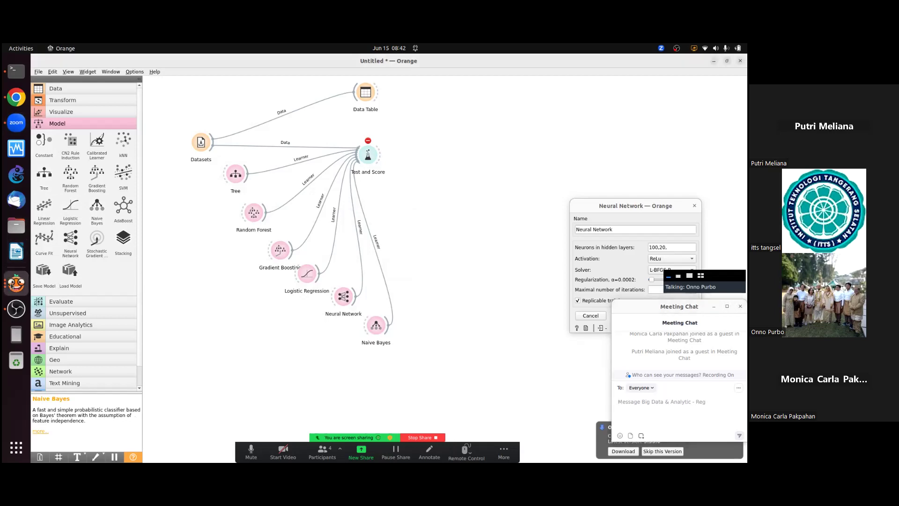
pyautogui.click(13, 284)
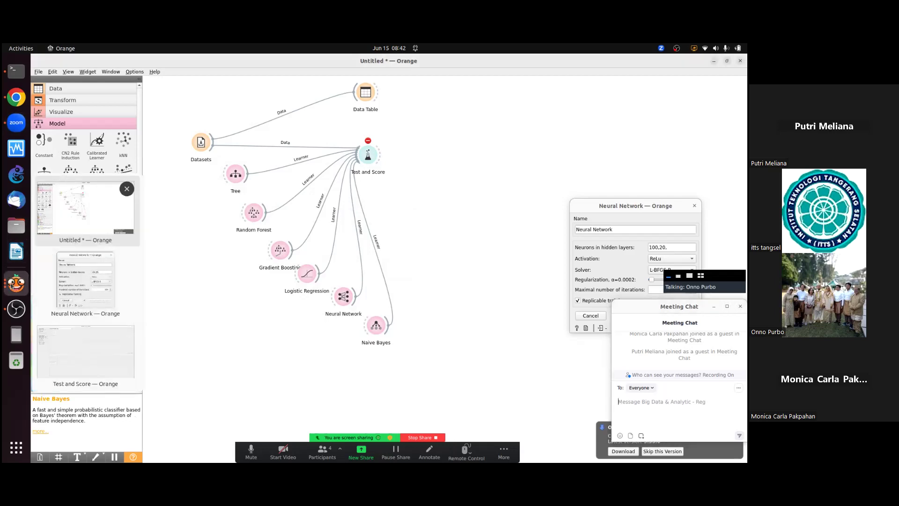
pyautogui.click(82, 342)
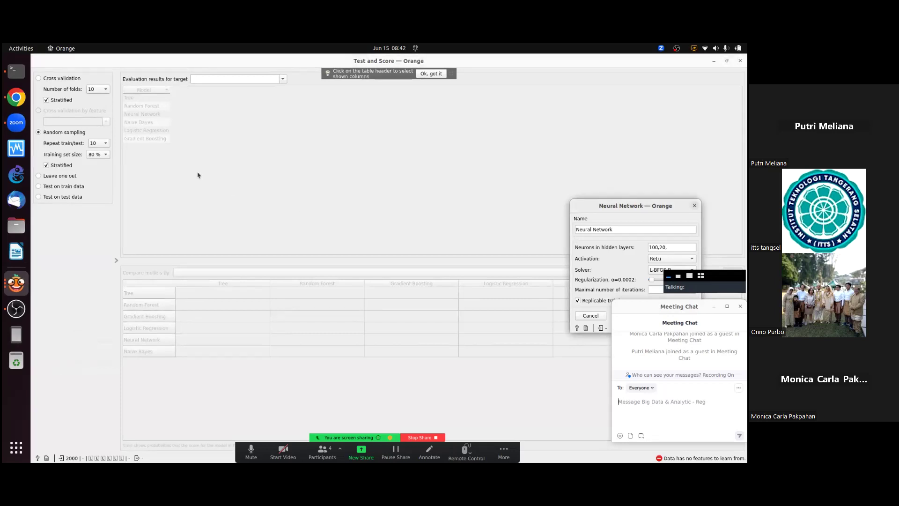
pyautogui.click(18, 283)
pyautogui.click(86, 271)
pyautogui.click(695, 206)
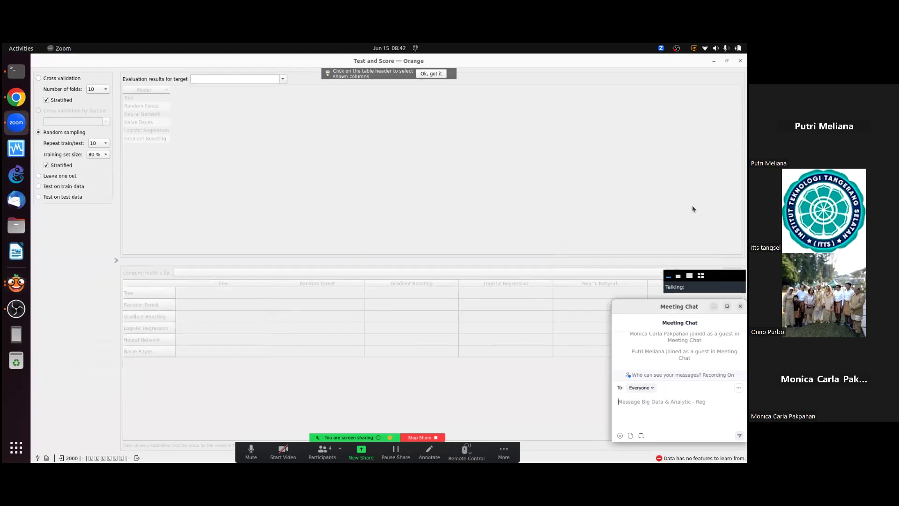
# Return to the workflow canvas and reopen Test and Score from its widget.
pyautogui.click(16, 283)
pyautogui.click(16, 283)
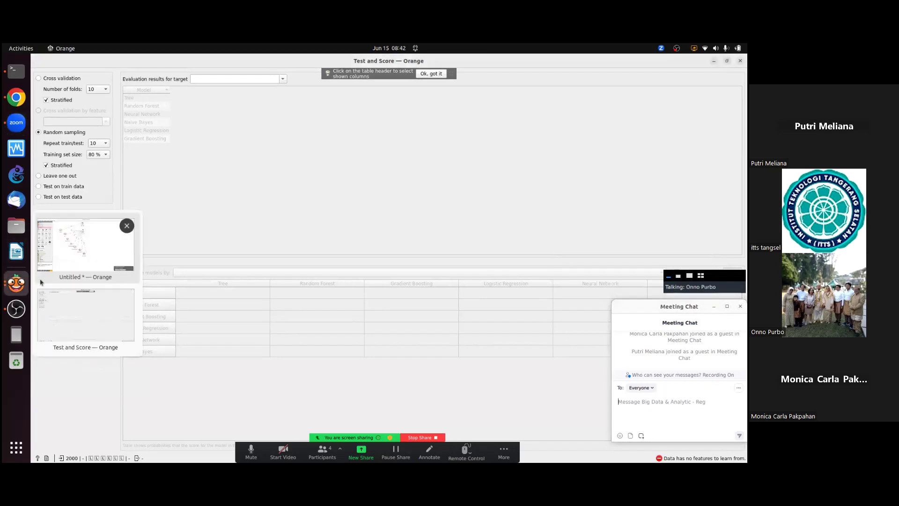
pyautogui.click(69, 254)
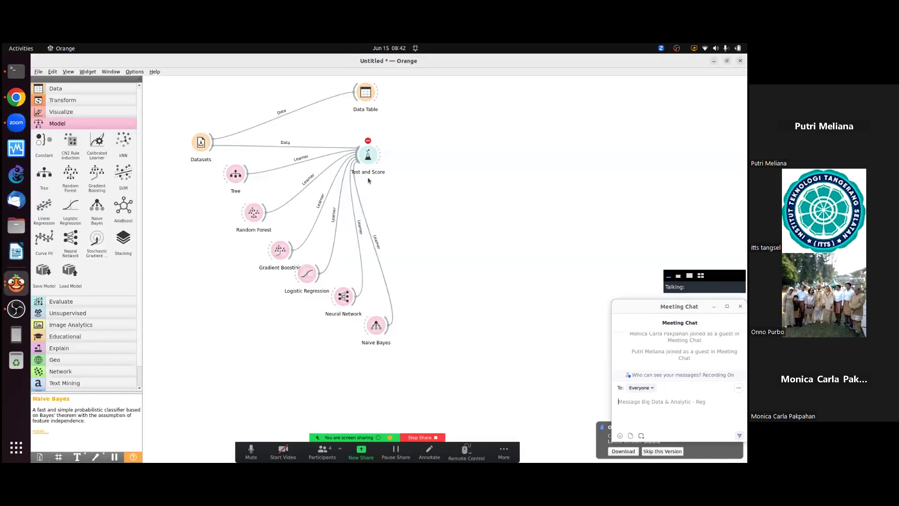
pyautogui.doubleClick(369, 158)
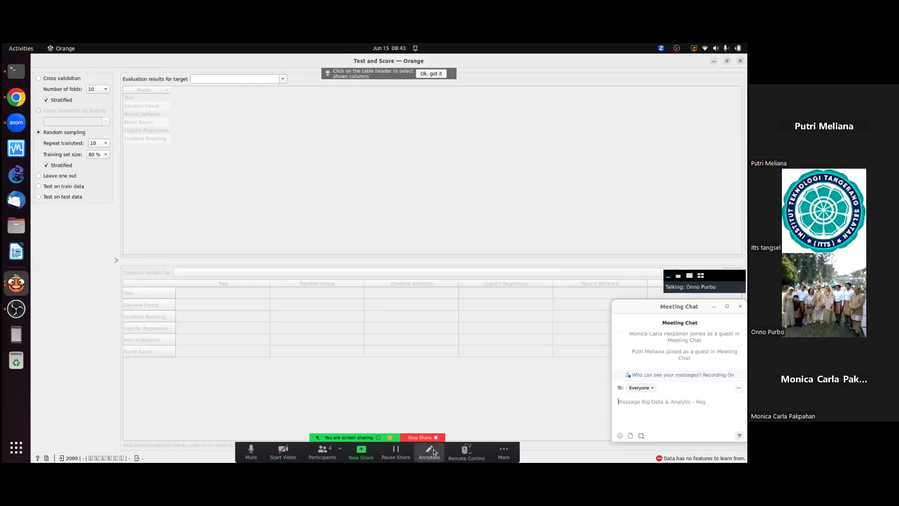
# Move the floating meeting toolbar so that it no longer covers the Test and Score status bar.
pyautogui.moveTo(487, 459); pyautogui.dragTo(220, 365)
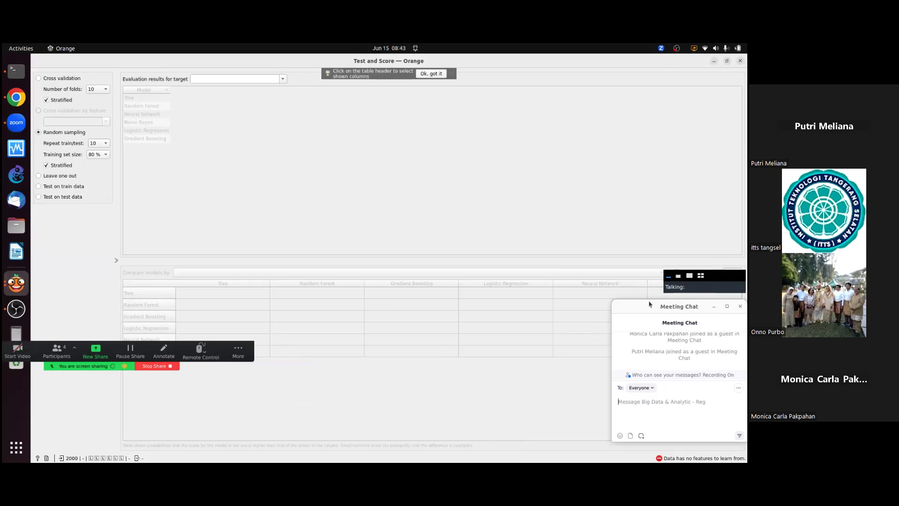
pyautogui.moveTo(244, 351); pyautogui.dragTo(504, 438)
pyautogui.click(530, 443)
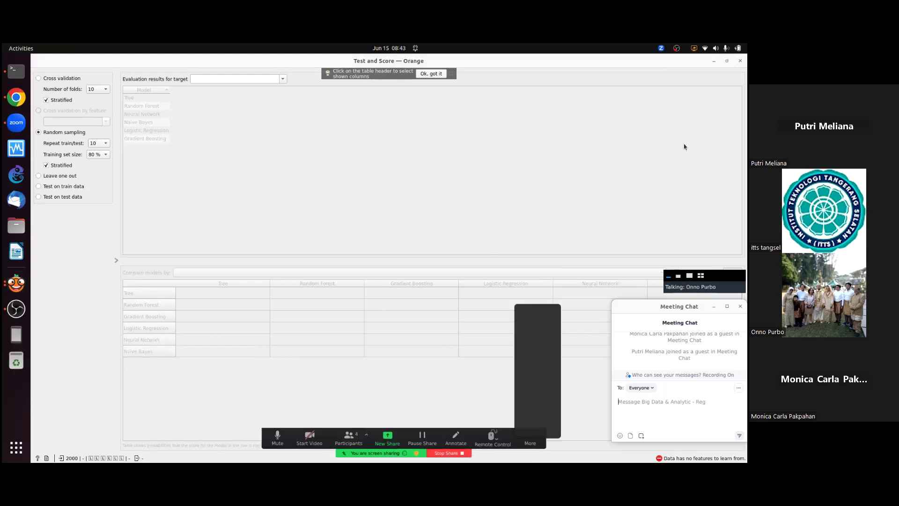
# Close Test and Score and delete it together with the Tree, Random Forest, Gradient Boosting, Logistic Regression and Neural Network widgets.
pyautogui.click(741, 61)
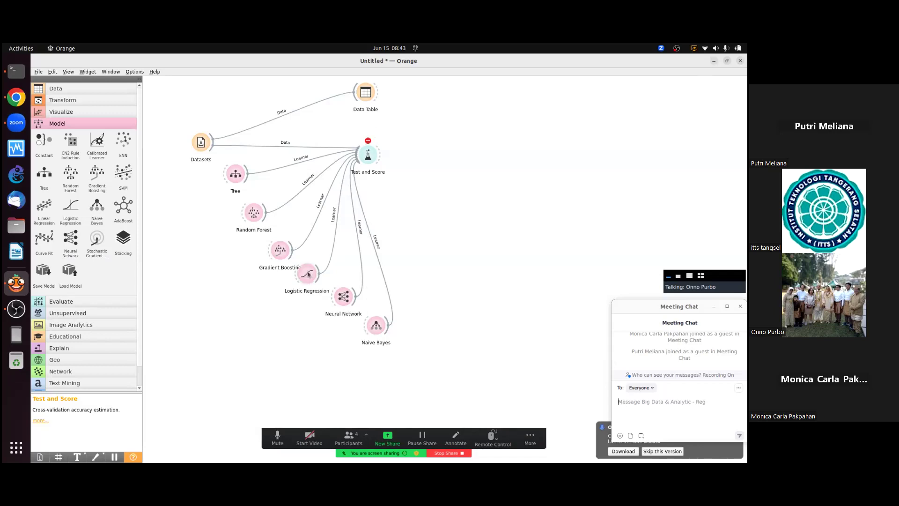
pyautogui.moveTo(221, 161); pyautogui.dragTo(368, 310)
pyautogui.press('Delete')
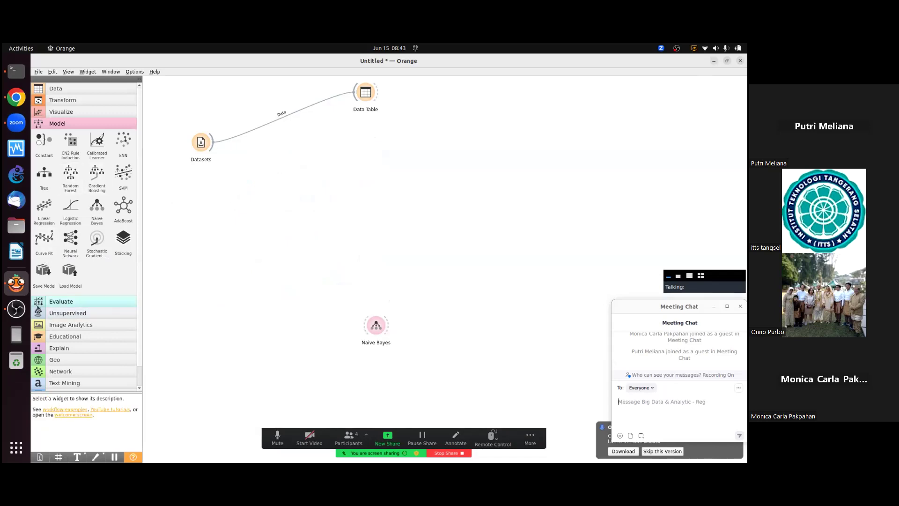
# Add a new Test and Score widget to the canvas and move Naive Bayes closer to Datasets.
pyautogui.click(60, 302)
pyautogui.moveTo(46, 157); pyautogui.dragTo(417, 154)
pyautogui.moveTo(377, 324); pyautogui.dragTo(279, 275)
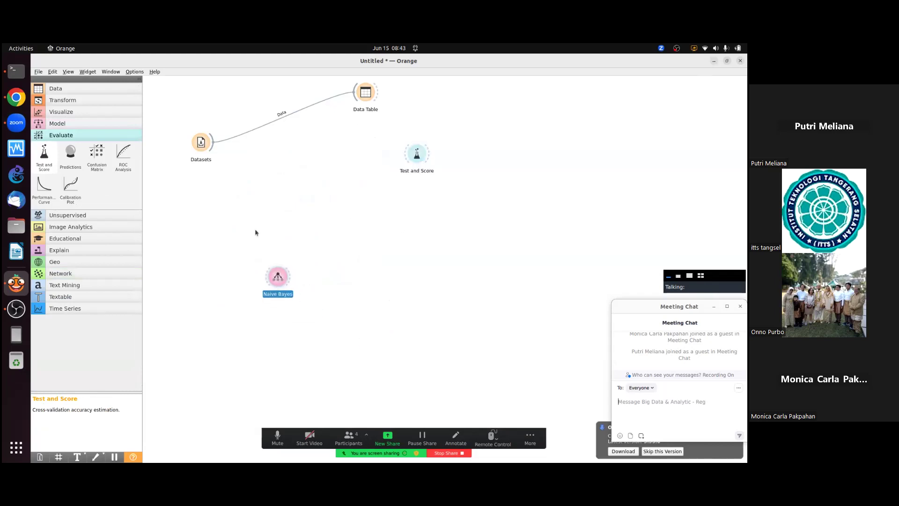
# Connect Datasets to the new Test and Score widget and open it.
pyautogui.moveTo(209, 148); pyautogui.dragTo(429, 159)
pyautogui.click(416, 156)
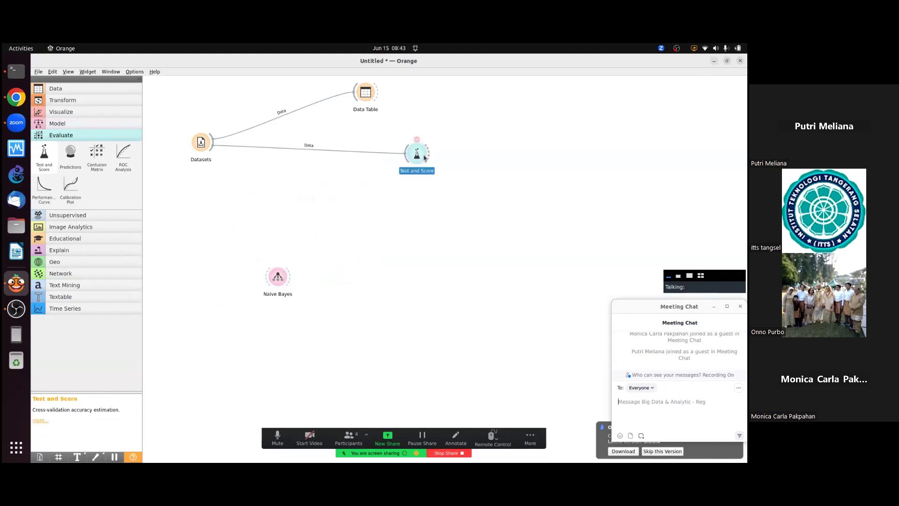
pyautogui.doubleClick(417, 156)
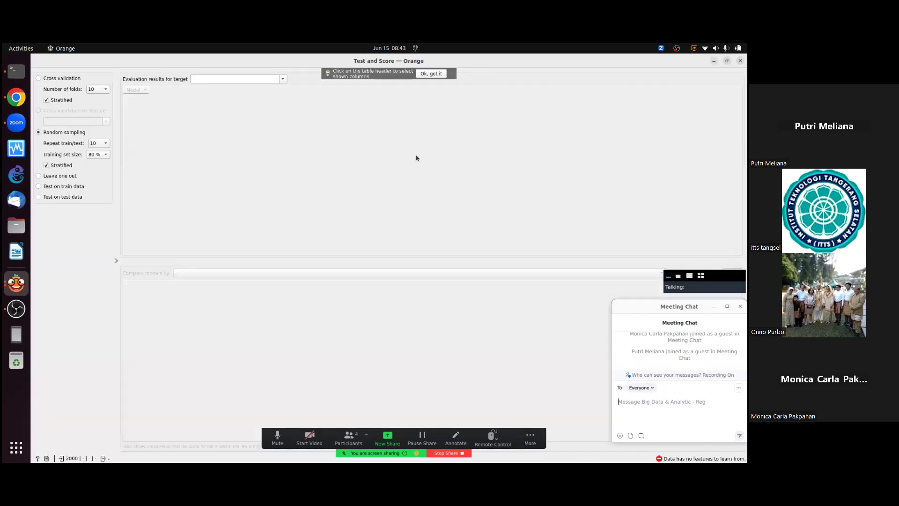
# Close Test and Score and review the SentiNews dataset description and its rows in the Data Table.
pyautogui.click(740, 60)
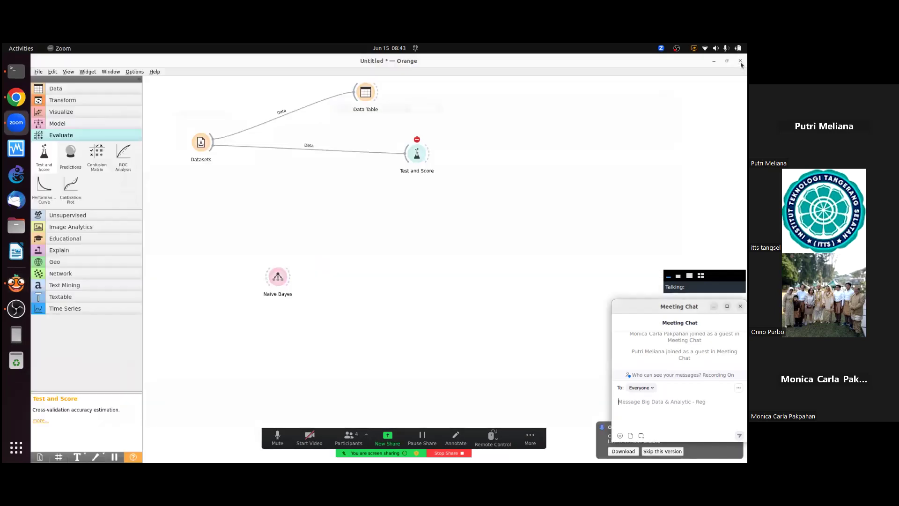
pyautogui.doubleClick(202, 142)
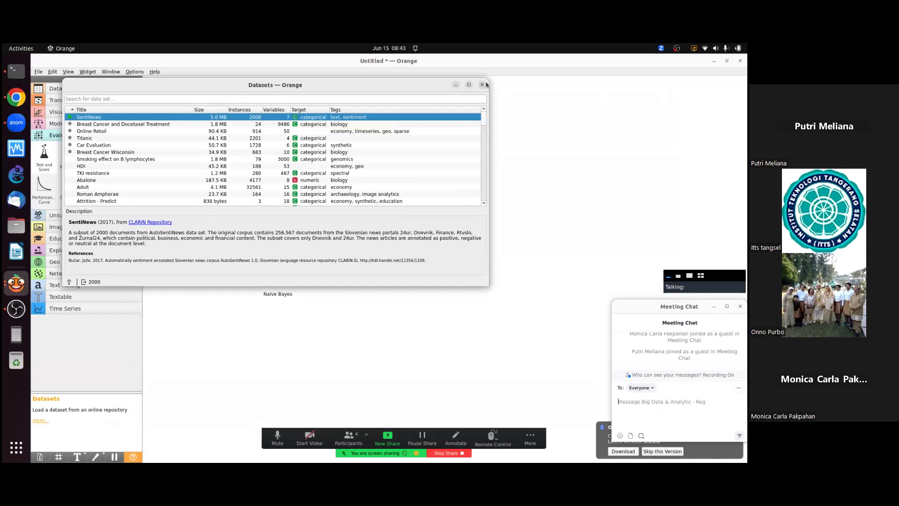
pyautogui.click(482, 85)
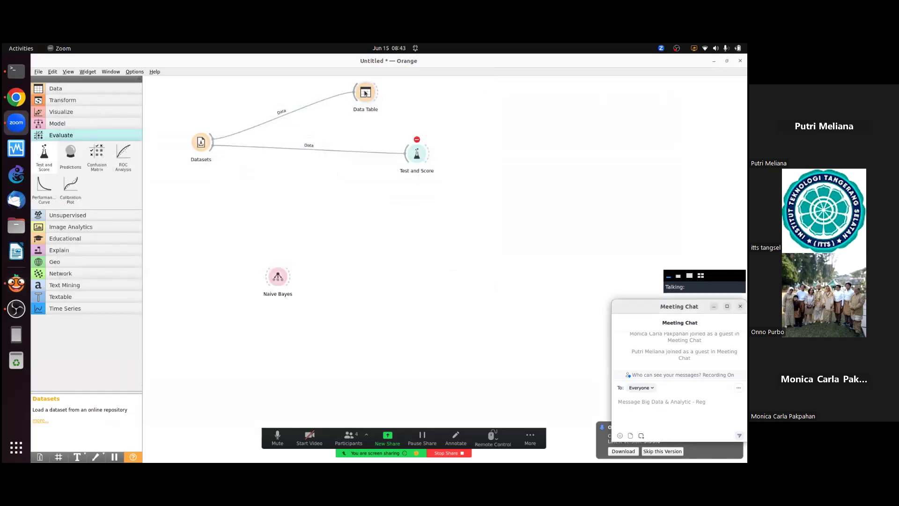
pyautogui.doubleClick(366, 94)
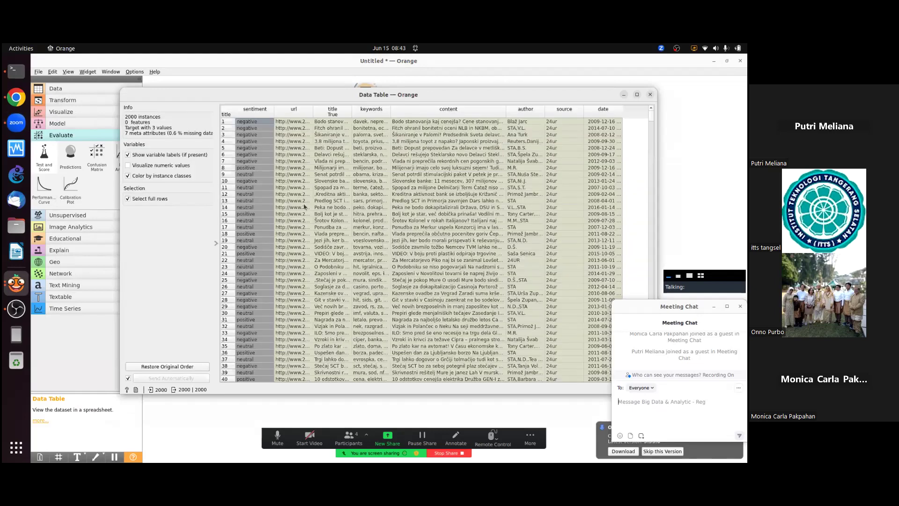
pyautogui.click(651, 95)
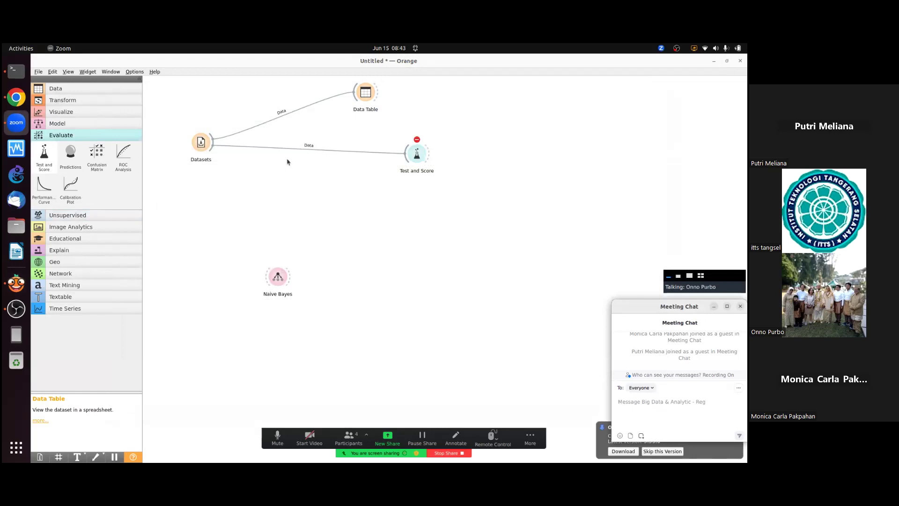
# Remove the link between Datasets and Test and Score.
pyautogui.rightClick(313, 151)
pyautogui.click(330, 173)
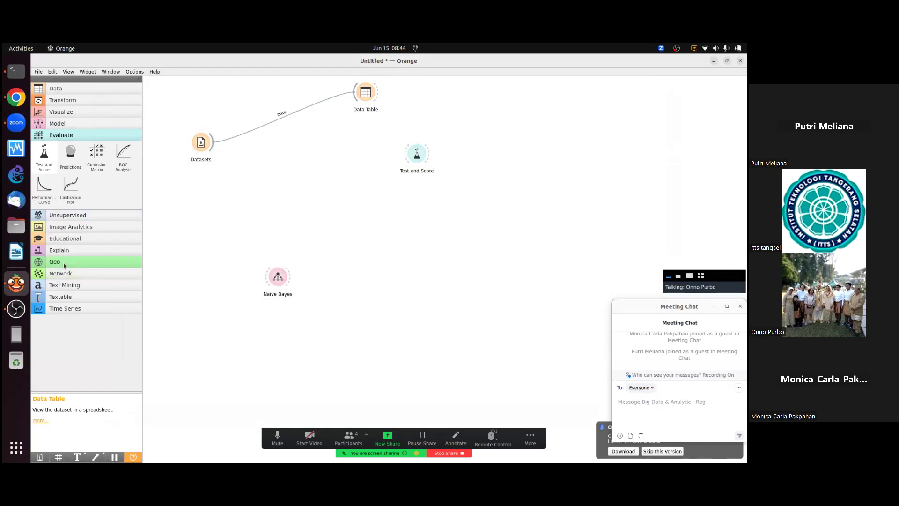
# Try a Text Mining Preprocess Text widget fed by Datasets, look at its settings, and remove the widget from the canvas.
pyautogui.click(64, 284)
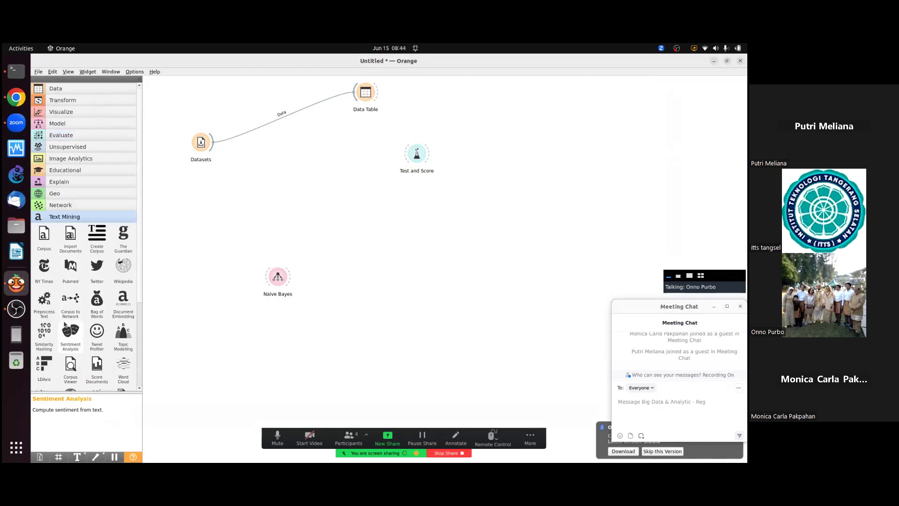
pyautogui.moveTo(50, 307); pyautogui.dragTo(208, 221)
pyautogui.moveTo(265, 165); pyautogui.dragTo(266, 166)
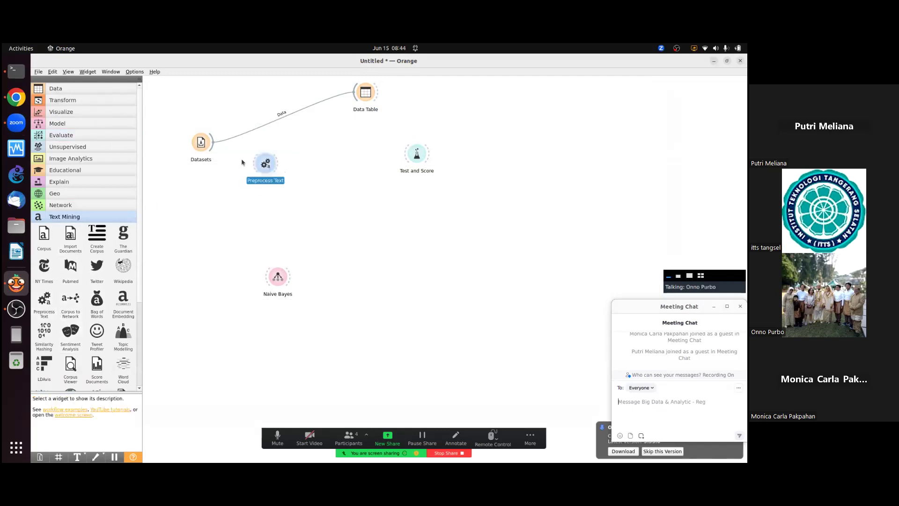
pyautogui.moveTo(212, 141); pyautogui.dragTo(253, 162)
pyautogui.doubleClick(265, 163)
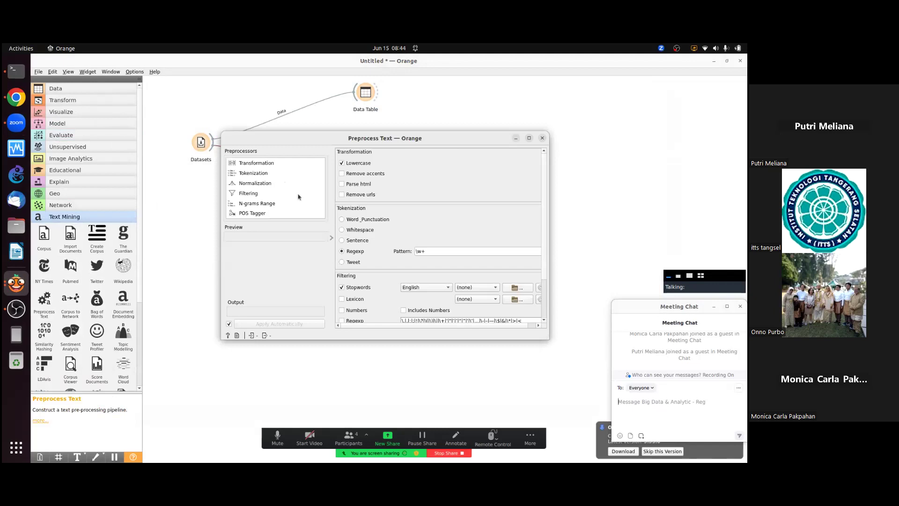
pyautogui.click(543, 137)
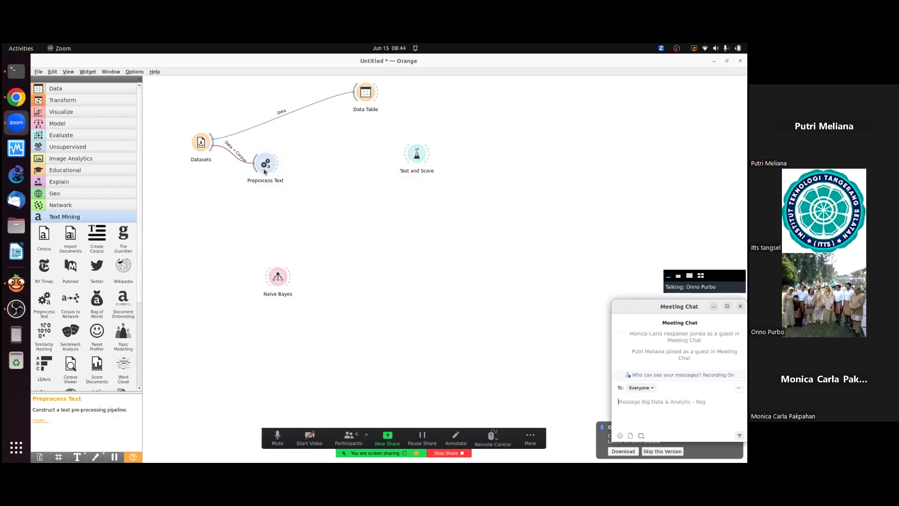
pyautogui.moveTo(264, 172)
pyautogui.mouseDown()
pyautogui.moveTo(280, 189)
pyautogui.moveTo(277, 167)
pyautogui.mouseUp()
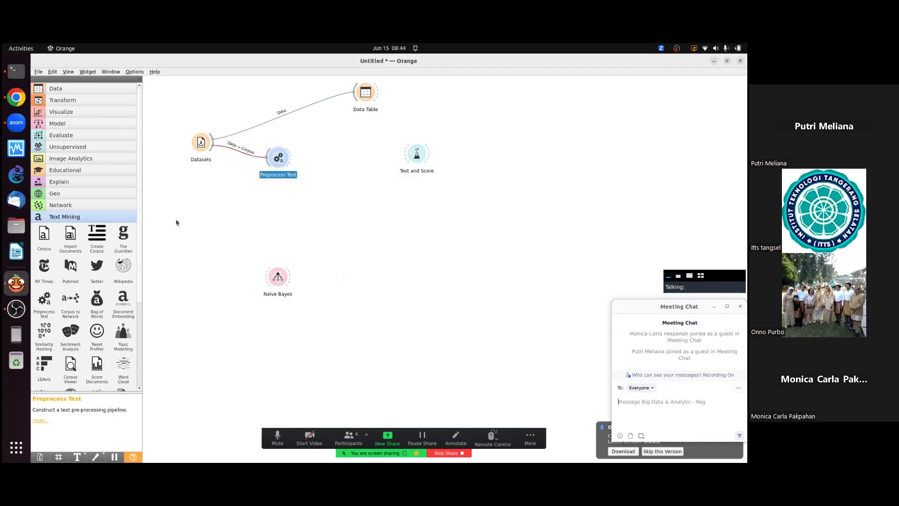
pyautogui.rightClick(280, 166)
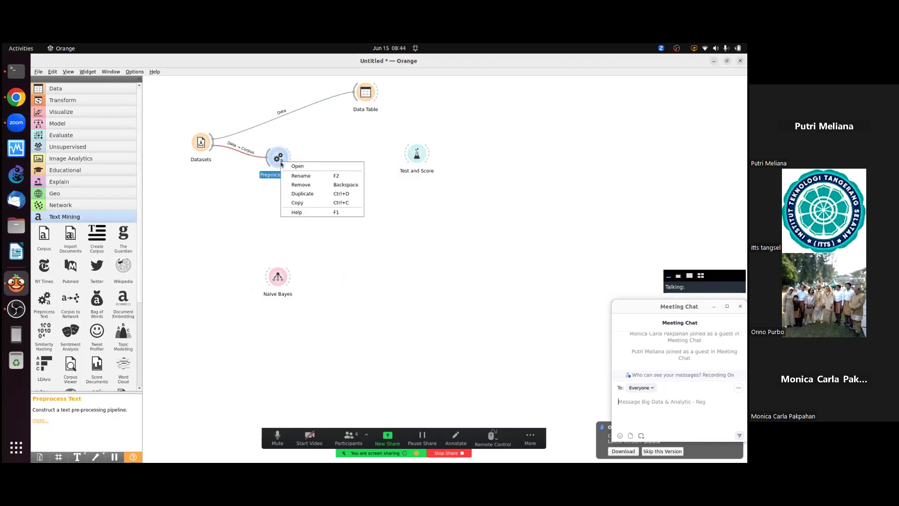
pyautogui.click(295, 184)
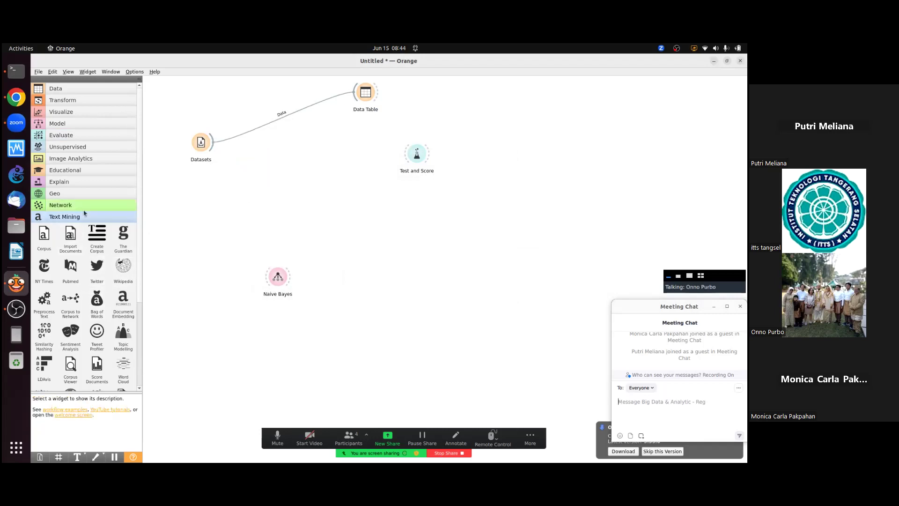
# Add a Textable Interchange widget near Datasets and link the Datasets output to its Text Mining corpus input.
pyautogui.scroll(-5, 130, 281)
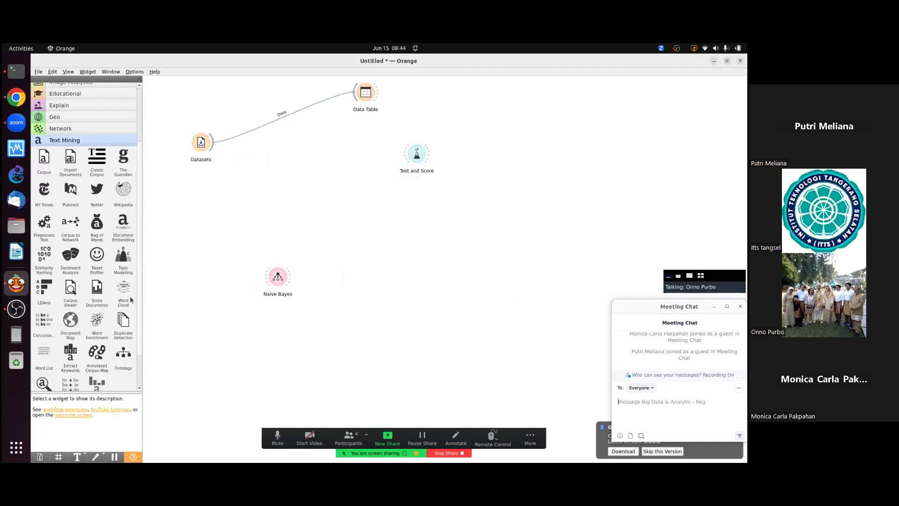
pyautogui.click(61, 373)
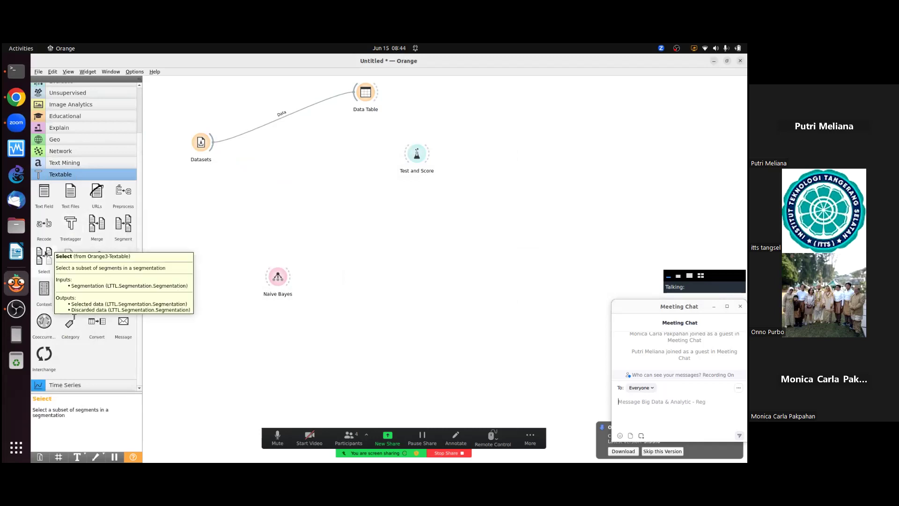
pyautogui.click(44, 355)
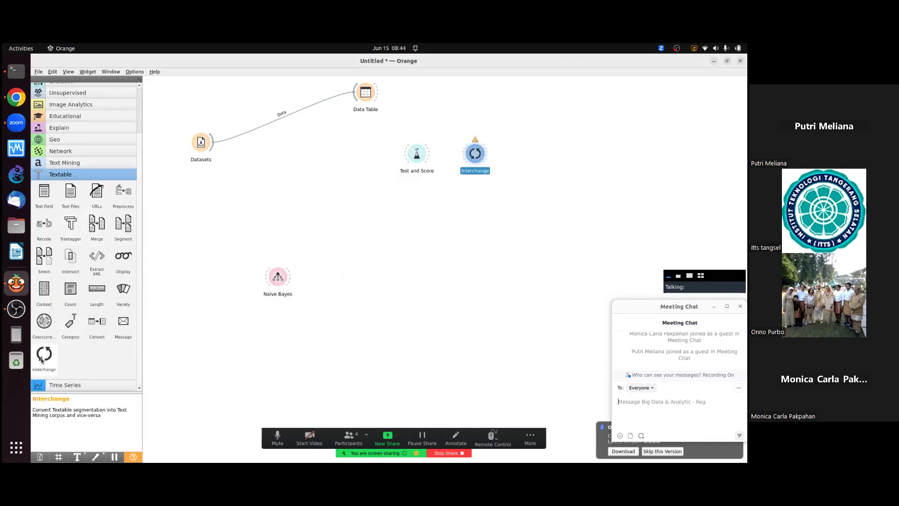
pyautogui.moveTo(471, 149); pyautogui.dragTo(282, 174)
pyautogui.doubleClick(477, 156)
pyautogui.click(443, 139)
pyautogui.moveTo(212, 145); pyautogui.dragTo(274, 173)
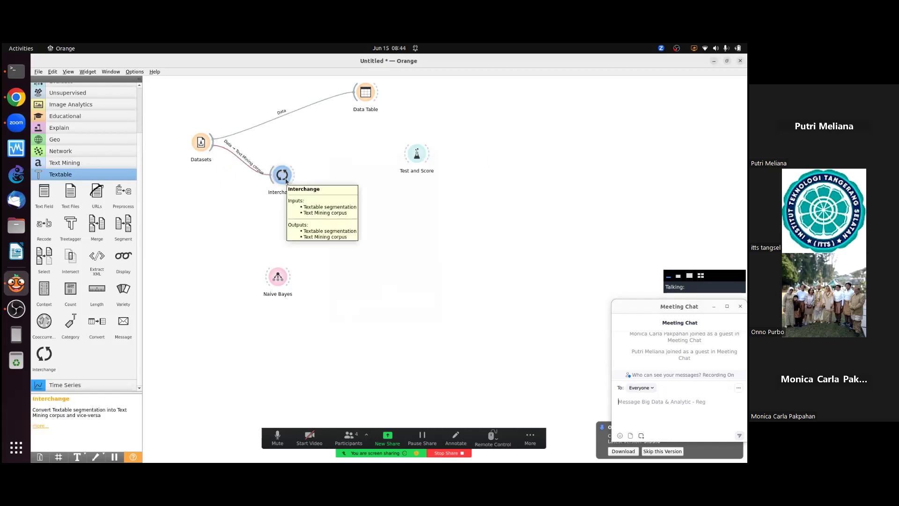
# Turn on automatic sending in the Interchange widget and recheck its settings.
pyautogui.doubleClick(285, 179)
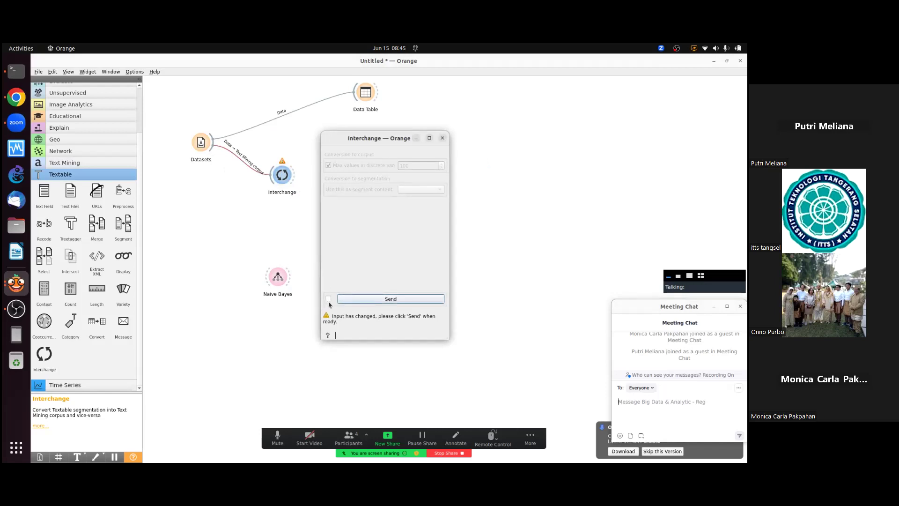
pyautogui.click(329, 299)
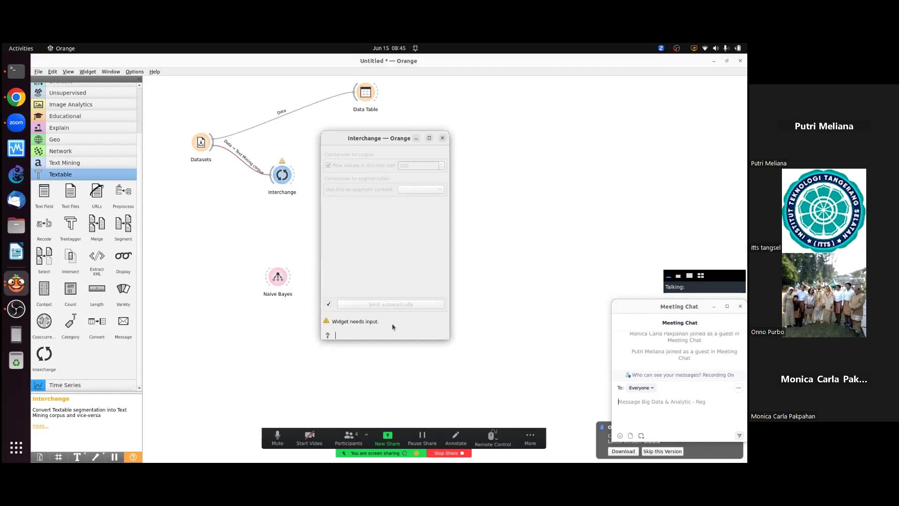
pyautogui.click(288, 185)
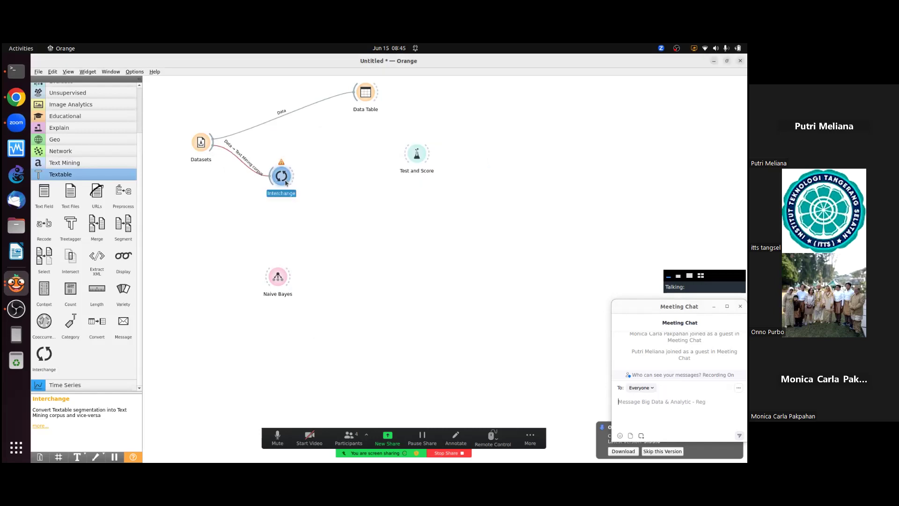
pyautogui.doubleClick(287, 186)
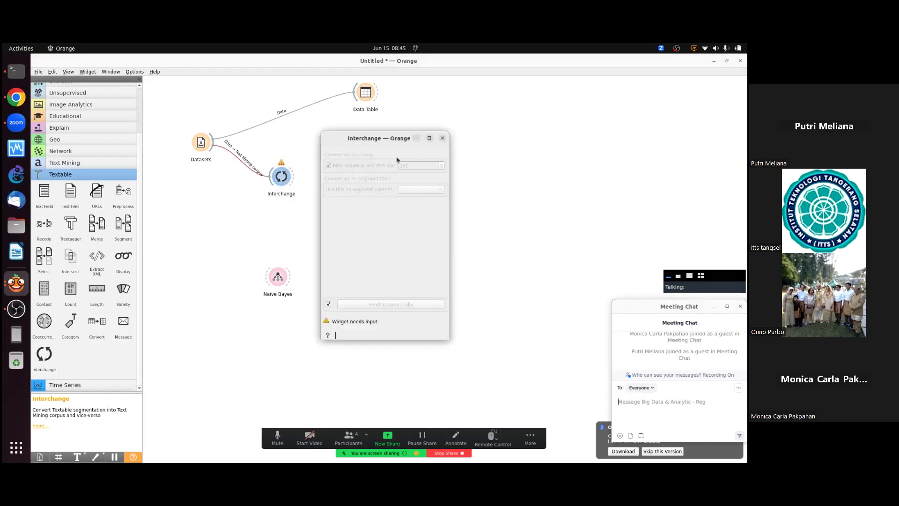
pyautogui.click(445, 138)
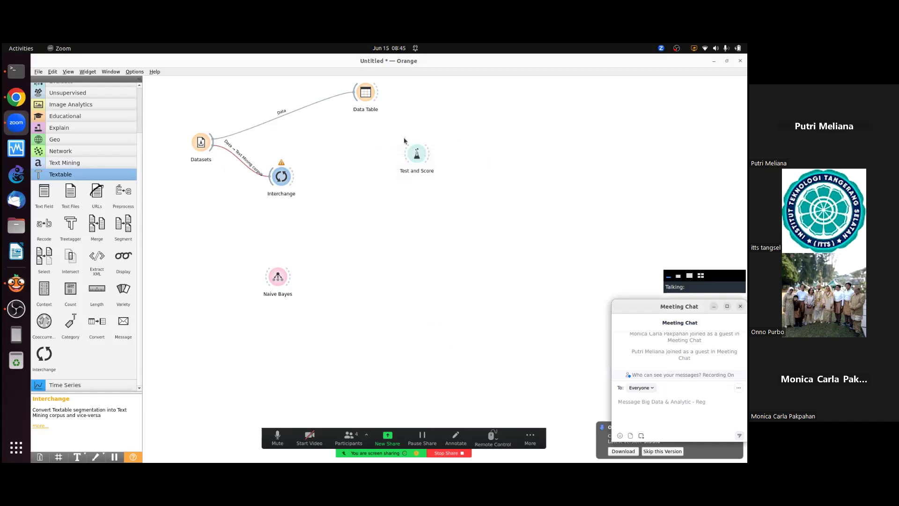
# Check the signal mapping of the link from Datasets to Interchange and remove the Interchange widget.
pyautogui.click(235, 156)
pyautogui.rightClick(241, 156)
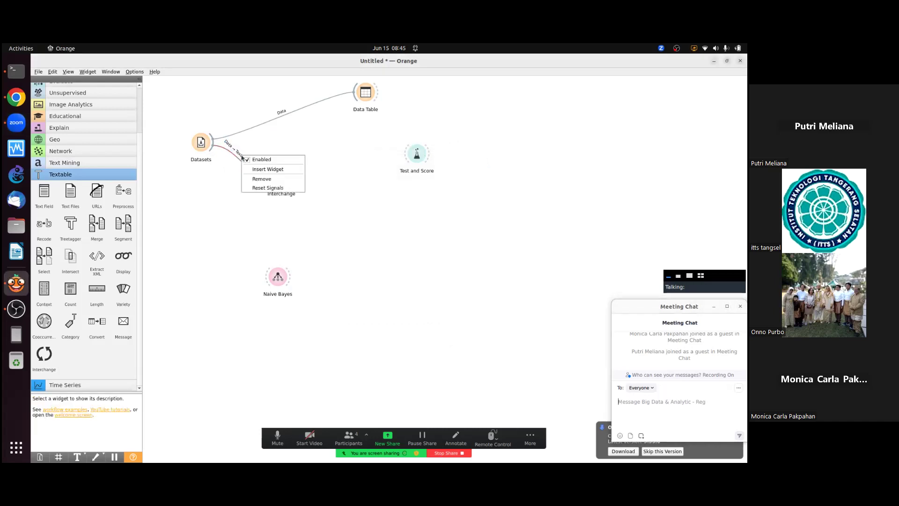
pyautogui.click(215, 197)
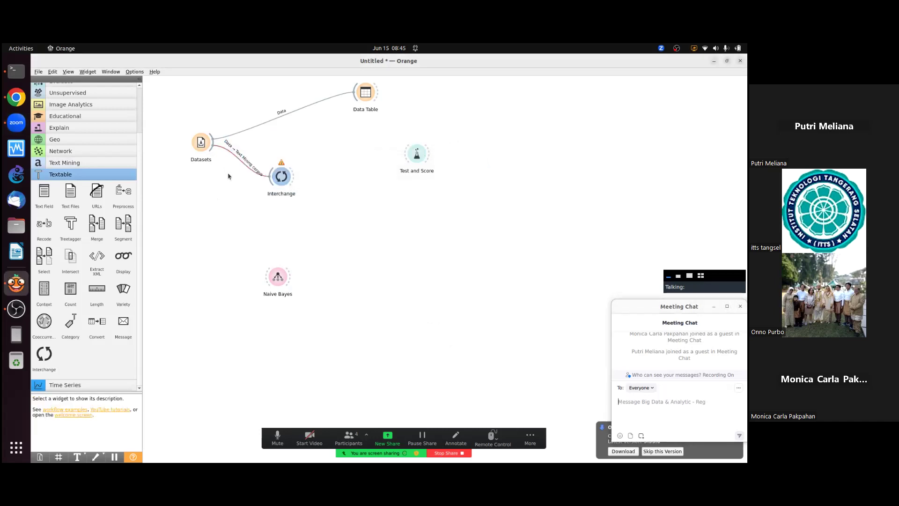
pyautogui.doubleClick(238, 161)
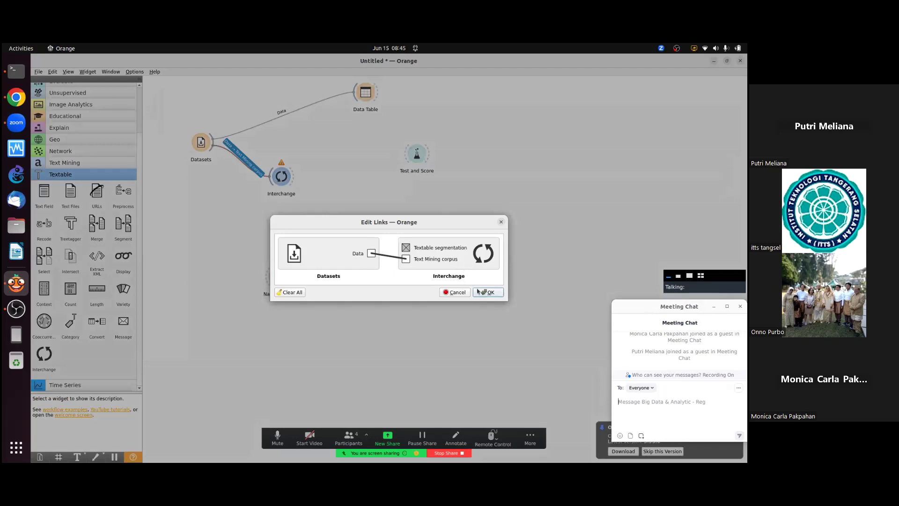
pyautogui.click(479, 292)
pyautogui.rightClick(276, 176)
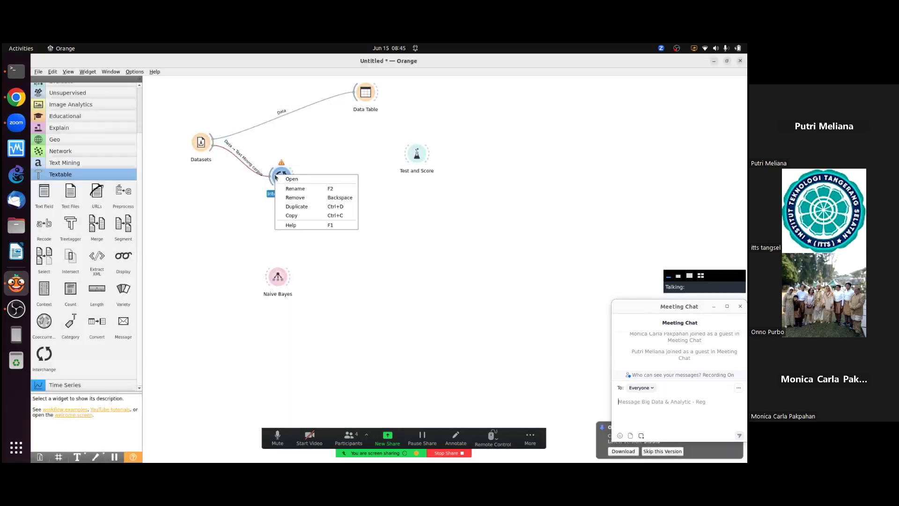
pyautogui.click(293, 198)
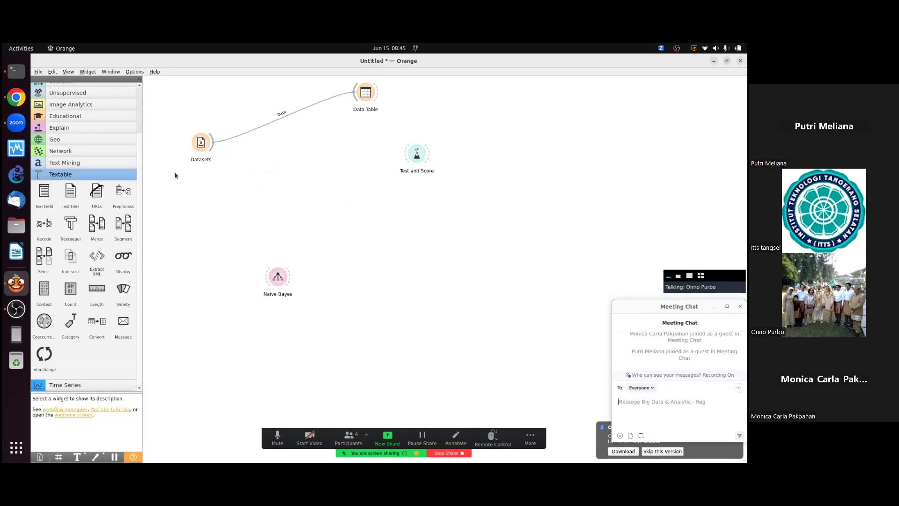
# Add a Text Mining Bag of Words widget beside Datasets and connect Datasets to it.
pyautogui.click(78, 163)
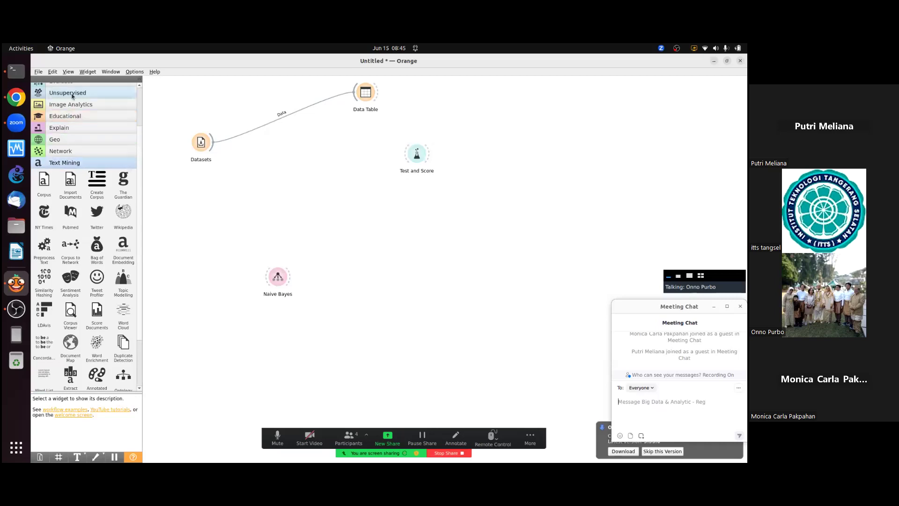
pyautogui.scroll(2, 141, 106)
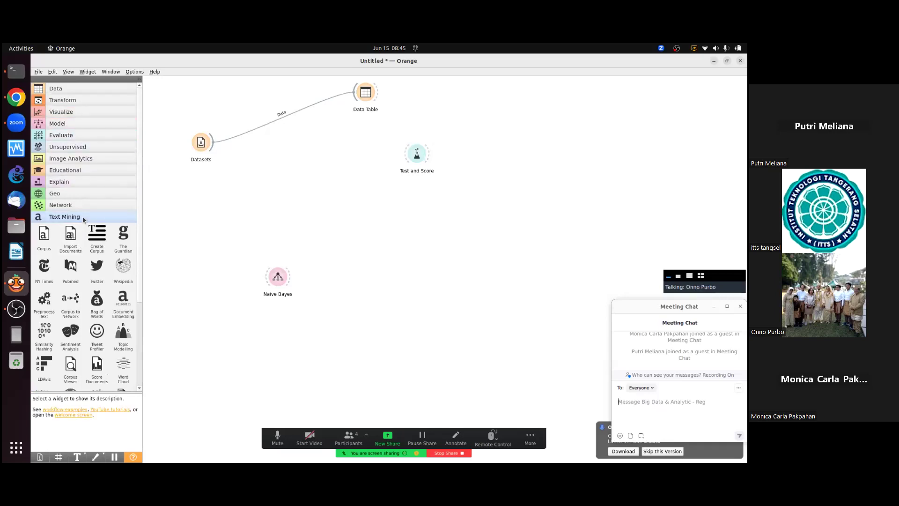
pyautogui.scroll(-2, 138, 279)
pyautogui.scroll(-5, 136, 281)
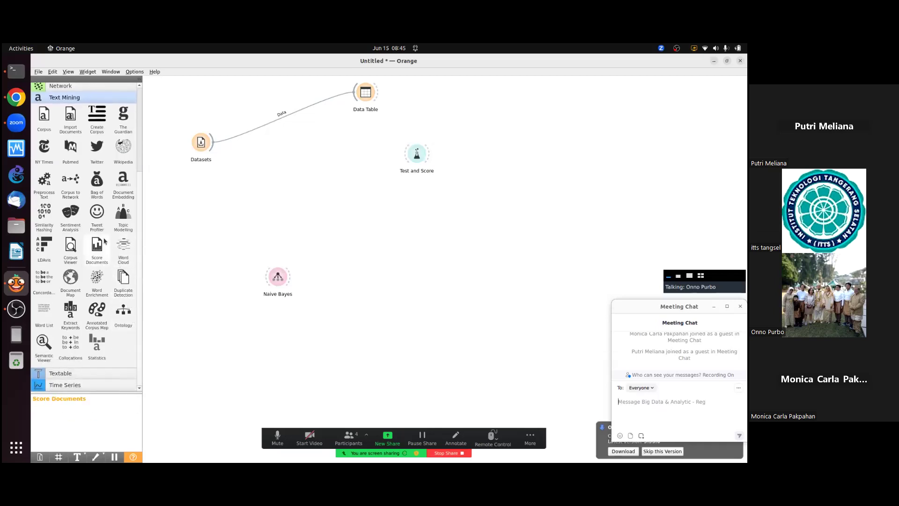
pyautogui.moveTo(94, 183); pyautogui.dragTo(264, 167)
pyautogui.moveTo(210, 147); pyautogui.dragTo(263, 167)
# Examine the Bag of Words options, including the Term Frequency choices, keeping Count selected.
pyautogui.doubleClick(263, 167)
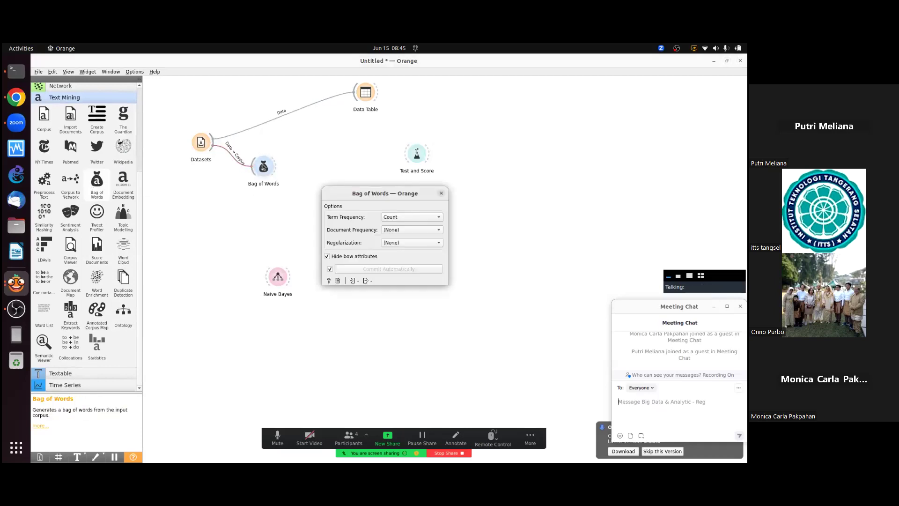
pyautogui.click(413, 220)
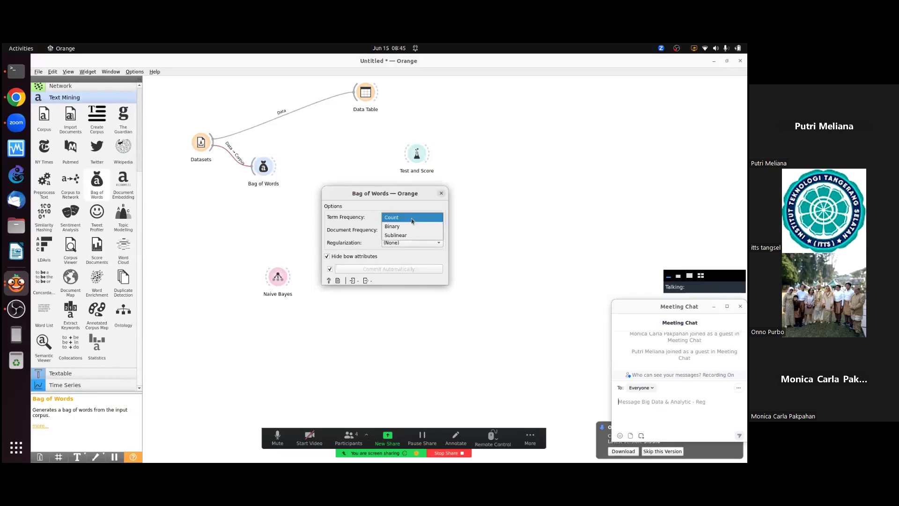
pyautogui.click(412, 219)
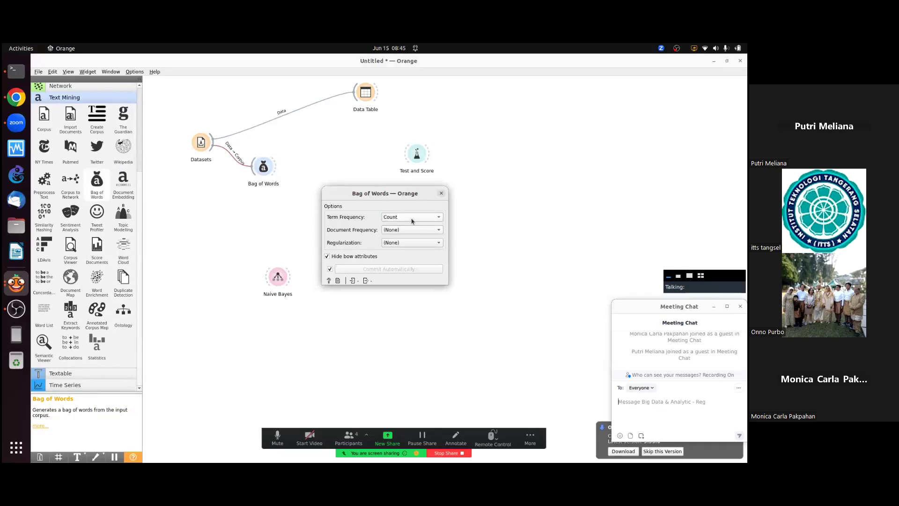
pyautogui.click(440, 194)
# Add a Preprocess Text widget, connect Bag of Words to it, and open its settings.
pyautogui.moveTo(277, 167); pyautogui.dragTo(323, 176)
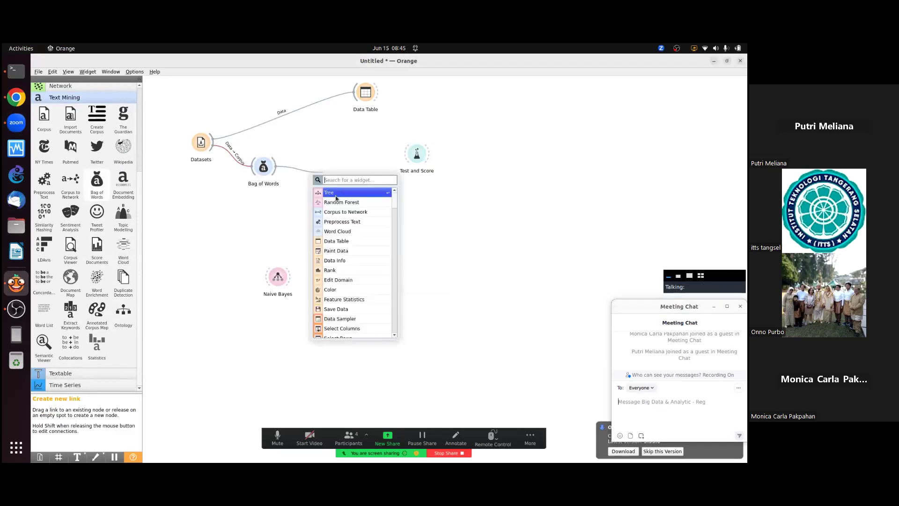
pyautogui.click(251, 217)
pyautogui.moveTo(57, 180); pyautogui.dragTo(354, 185)
pyautogui.moveTo(273, 167); pyautogui.dragTo(347, 178)
pyautogui.doubleClick(347, 179)
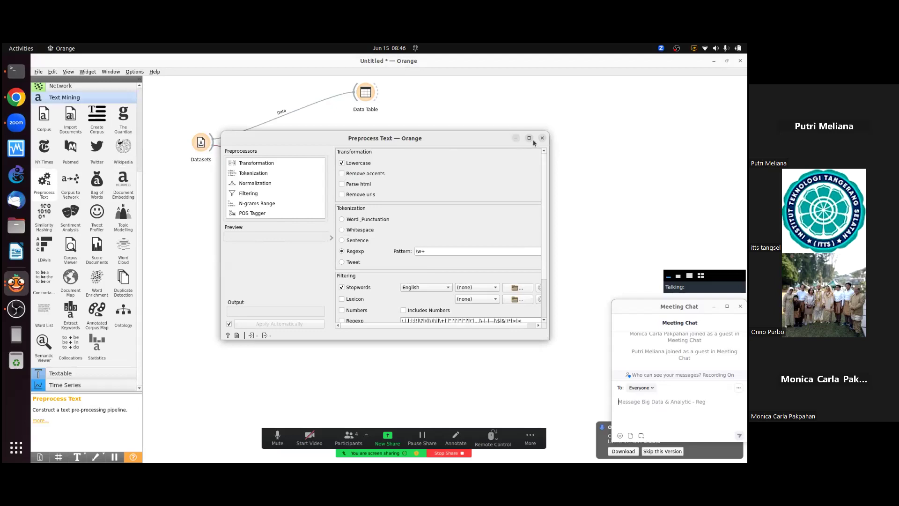
# Close the Preprocess Text settings and remove the Preprocess Text and Bag of Words widgets from the workflow.
pyautogui.click(543, 138)
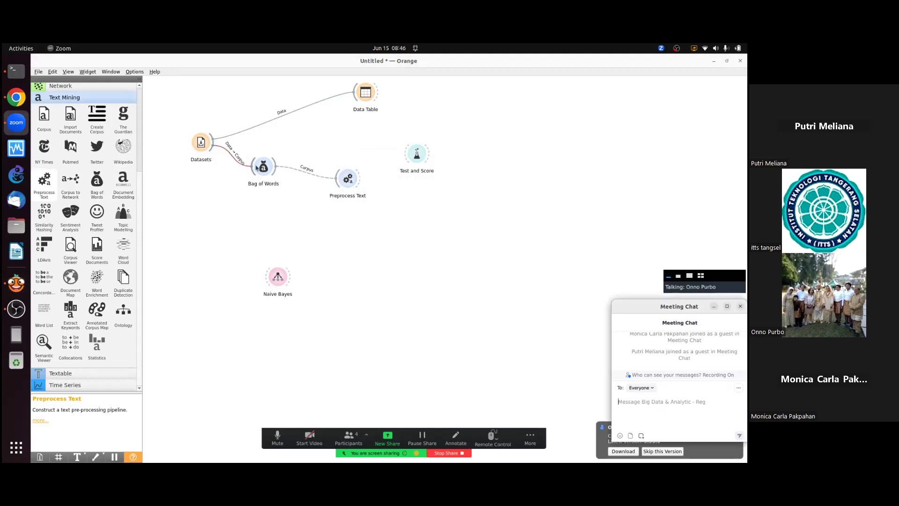
pyautogui.click(342, 181)
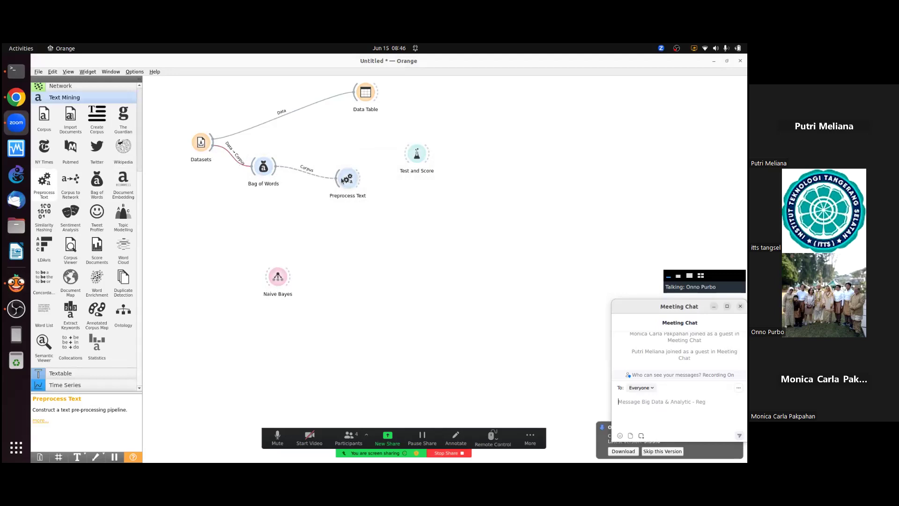
pyautogui.rightClick(343, 180)
pyautogui.click(355, 202)
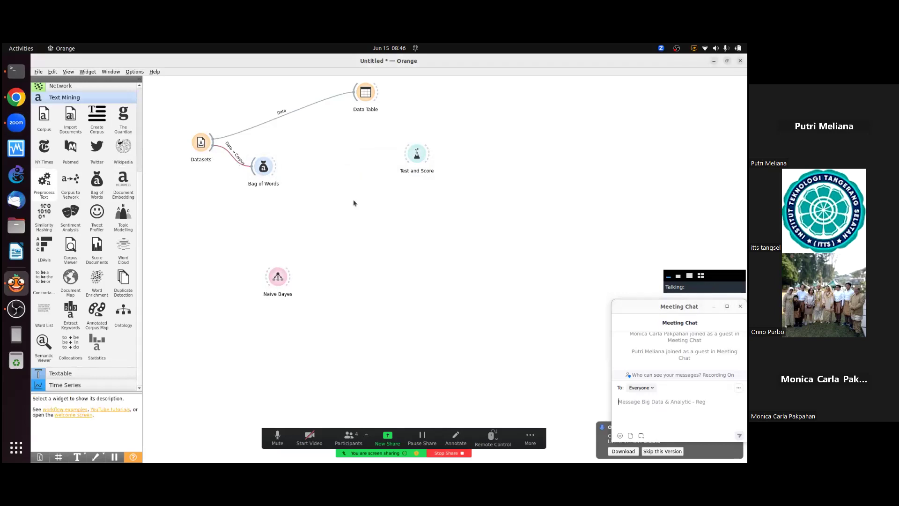
pyautogui.rightClick(270, 164)
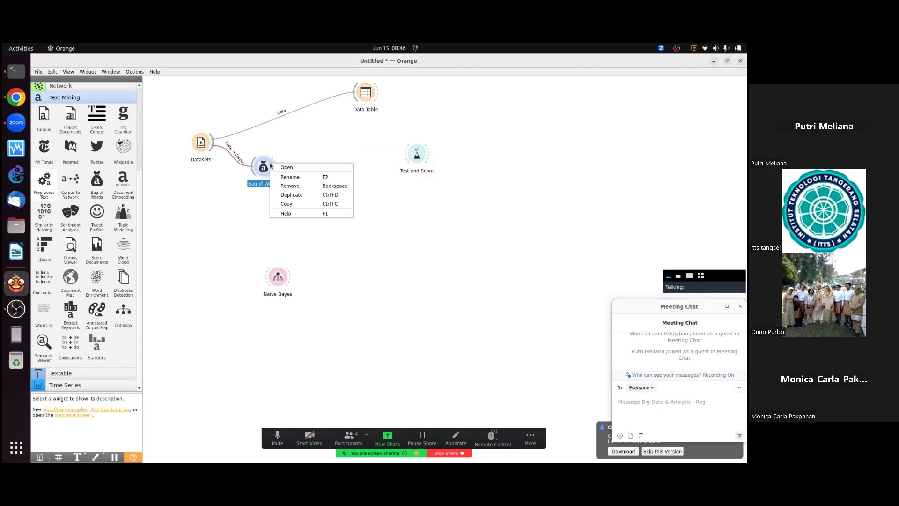
pyautogui.click(291, 185)
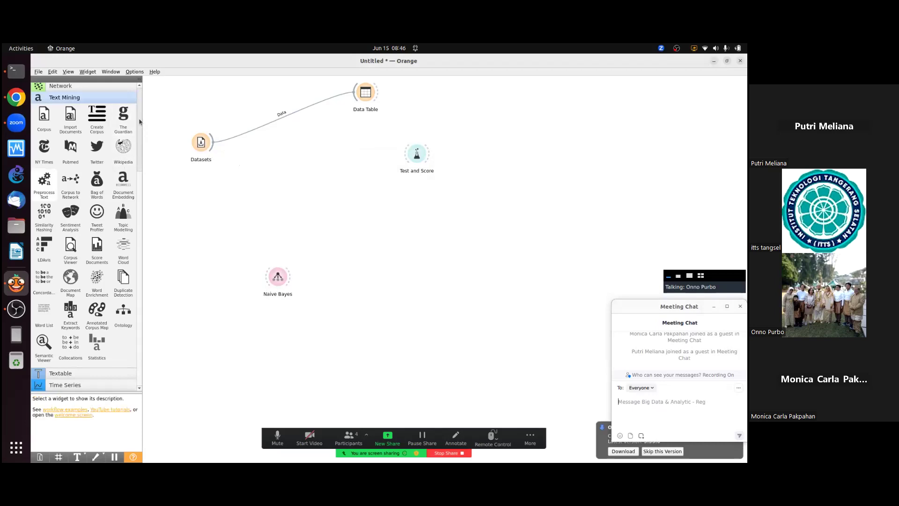
# Try a Textable Text Files widget below Datasets, check its source settings, and remove it.
pyautogui.scroll(5, 139, 122)
pyautogui.click(80, 91)
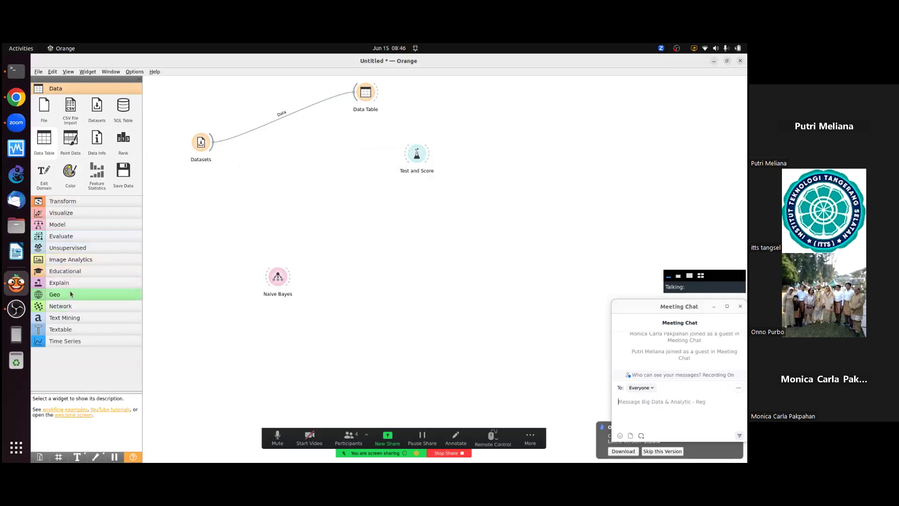
pyautogui.click(62, 329)
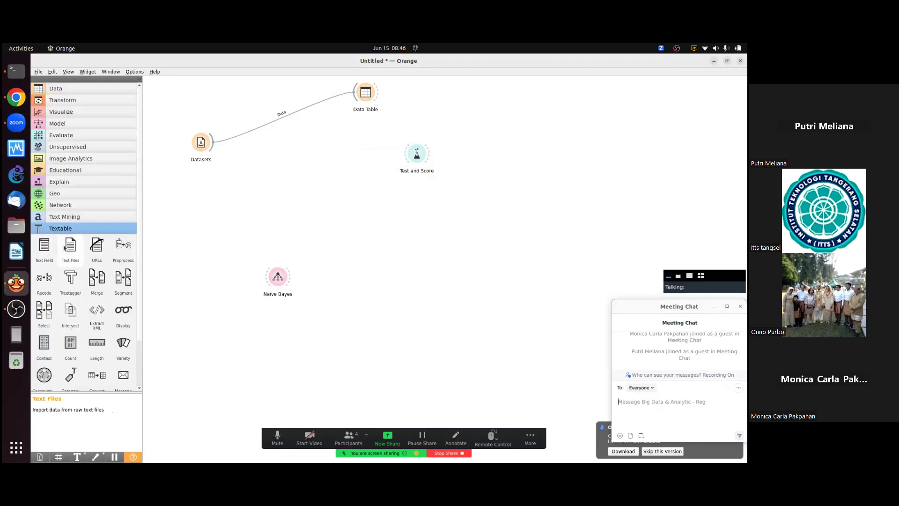
pyautogui.moveTo(65, 249); pyautogui.dragTo(270, 195)
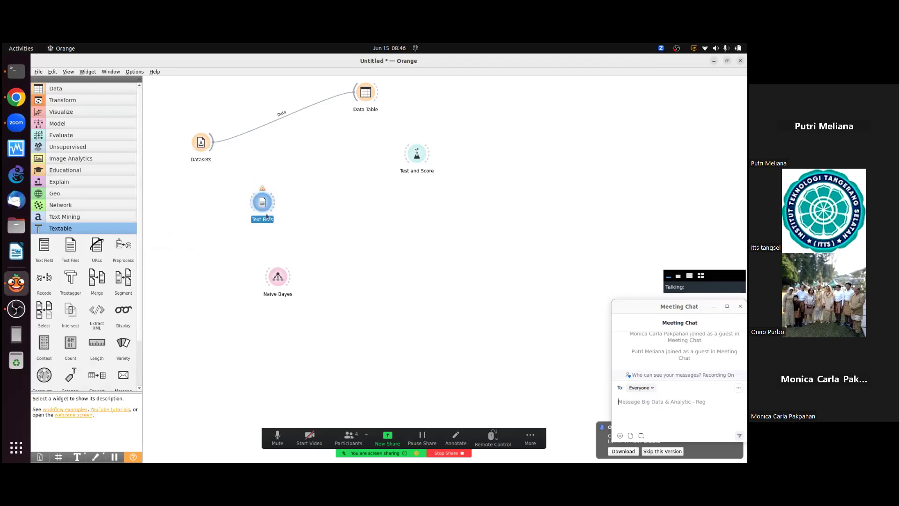
pyautogui.doubleClick(261, 203)
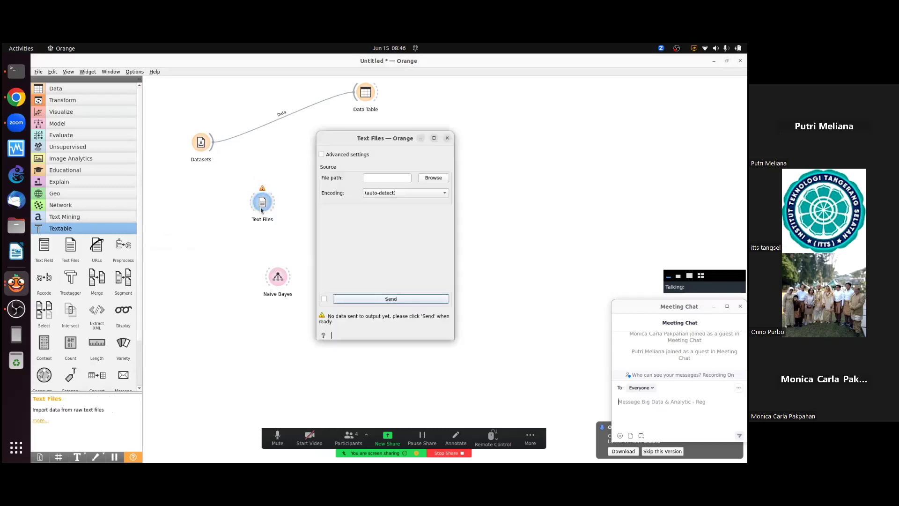
pyautogui.click(446, 139)
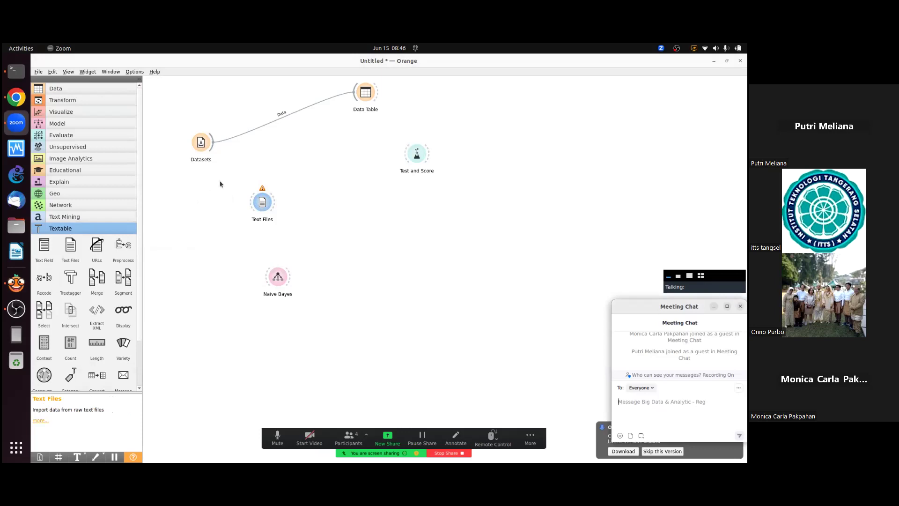
pyautogui.rightClick(263, 201)
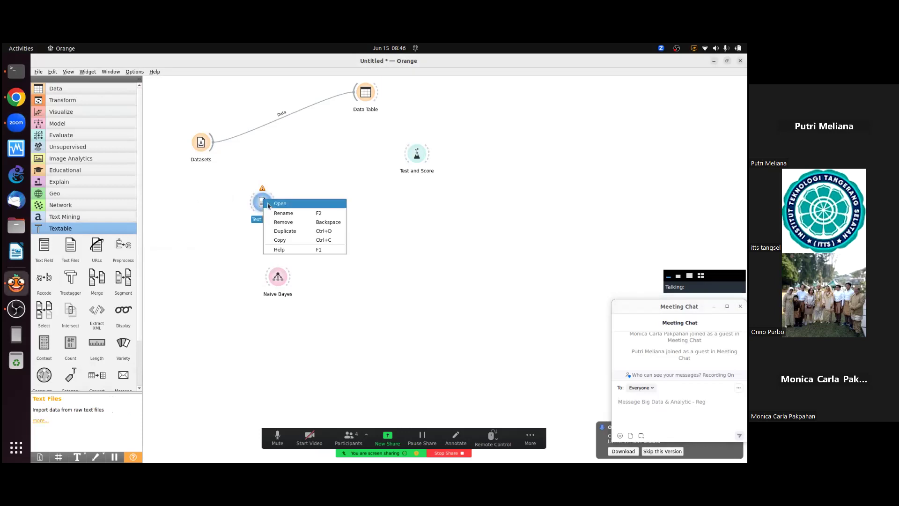
pyautogui.click(284, 223)
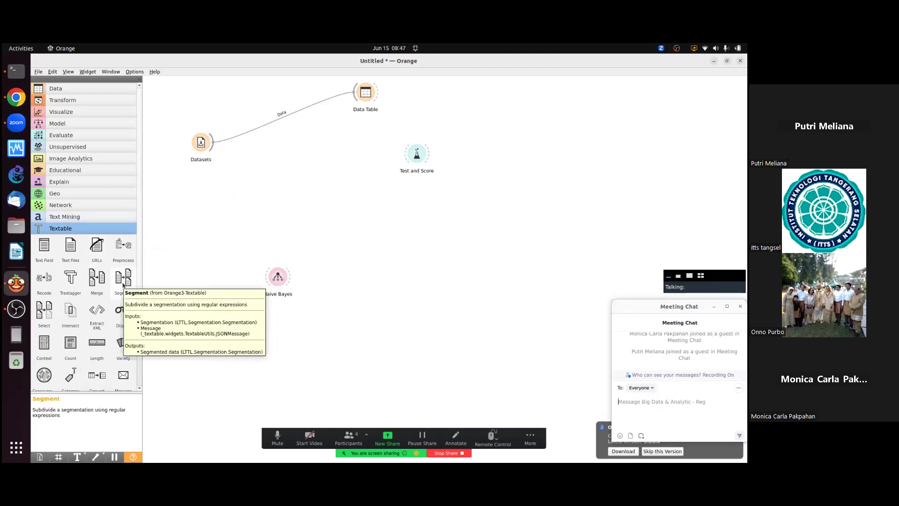
# Try to connect Datasets to a Textable Segment widget, and remove the Segment widget.
pyautogui.moveTo(123, 284); pyautogui.dragTo(251, 195)
pyautogui.moveTo(212, 151); pyautogui.dragTo(249, 196)
pyautogui.moveTo(213, 143); pyautogui.dragTo(245, 199)
pyautogui.click(250, 195)
pyautogui.rightClick(249, 194)
pyautogui.click(282, 216)
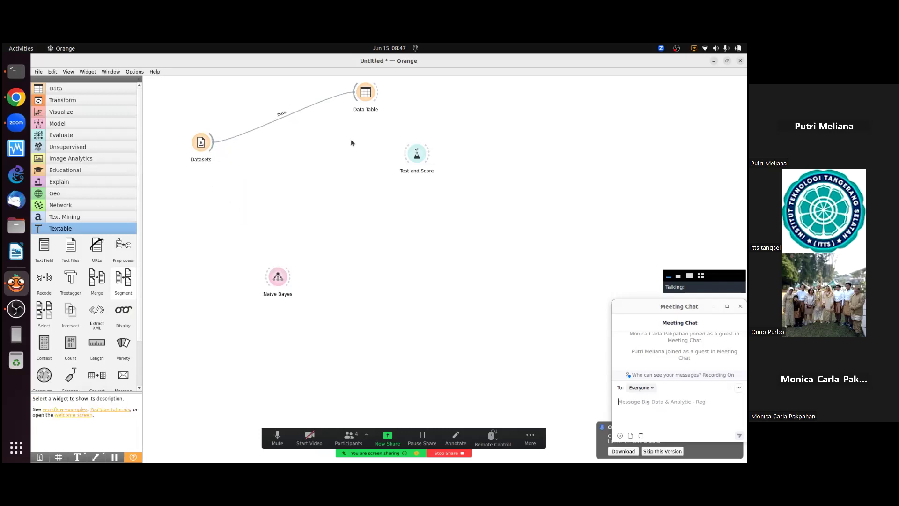
# Examine the columns and text content of the SentiNews records in the Data Table.
pyautogui.click(371, 93)
pyautogui.doubleClick(372, 93)
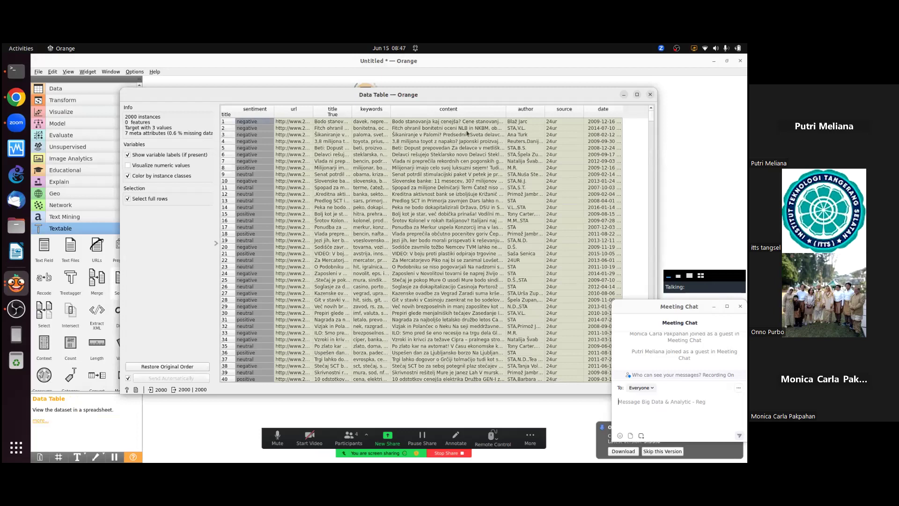
pyautogui.click(650, 95)
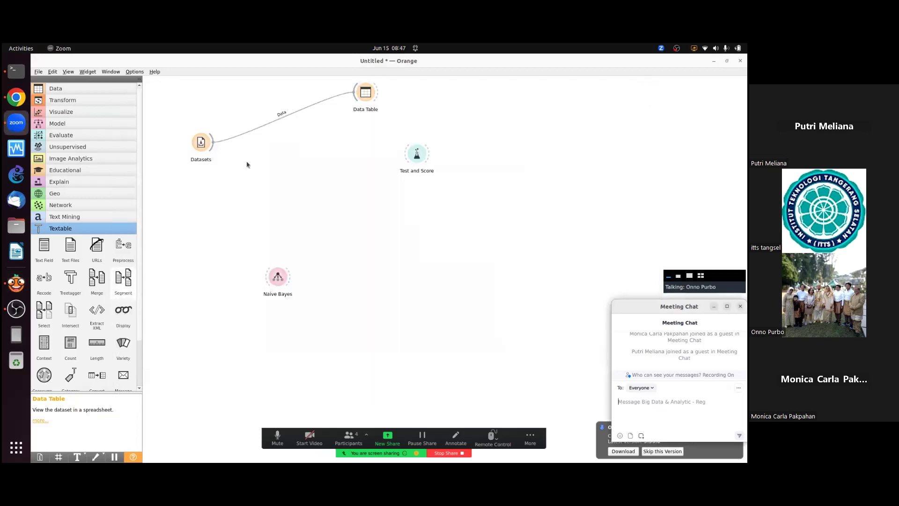
# Open the Datasets widget and look through the available datasets, checking their targets and tags.
pyautogui.doubleClick(211, 142)
pyautogui.click(460, 225)
pyautogui.click(201, 146)
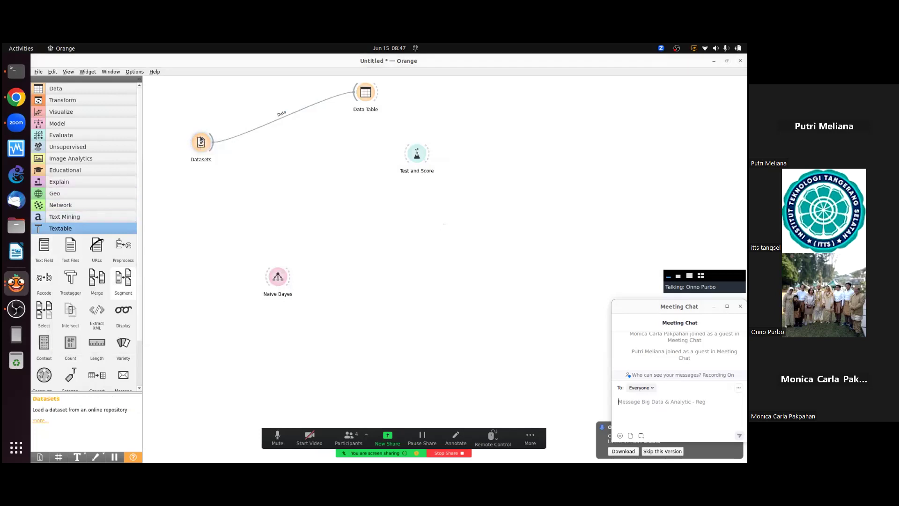
pyautogui.doubleClick(200, 141)
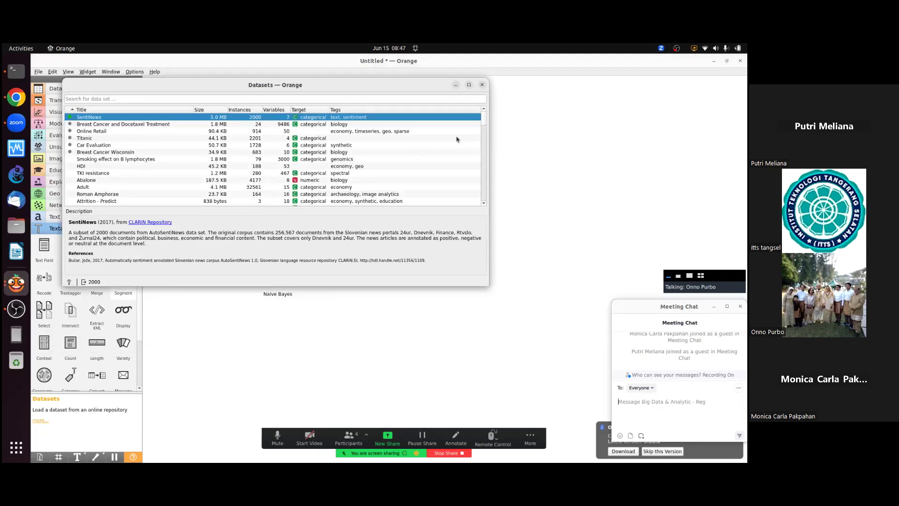
pyautogui.moveTo(483, 122); pyautogui.dragTo(472, 155)
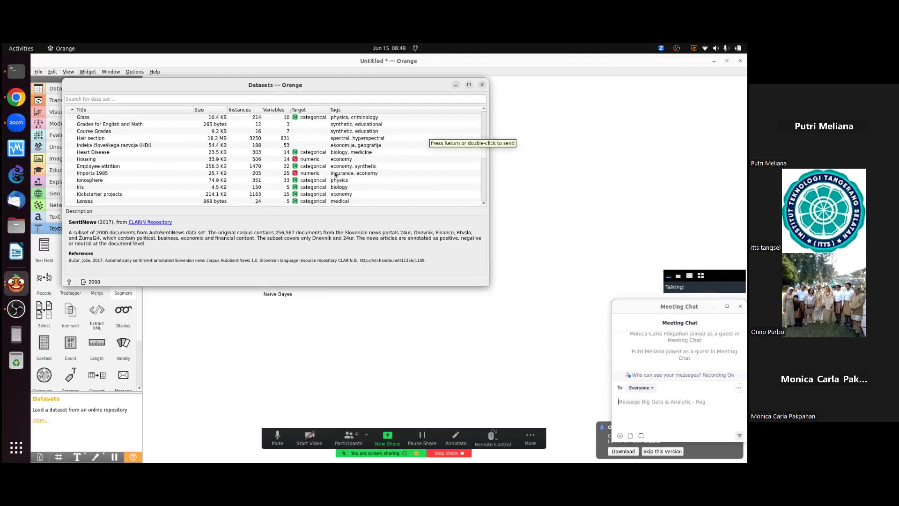
pyautogui.click(484, 203)
pyautogui.click(484, 204)
pyautogui.click(485, 203)
pyautogui.click(484, 203)
pyautogui.click(484, 203)
pyautogui.click(484, 203)
pyautogui.click(484, 204)
pyautogui.click(484, 203)
pyautogui.click(485, 204)
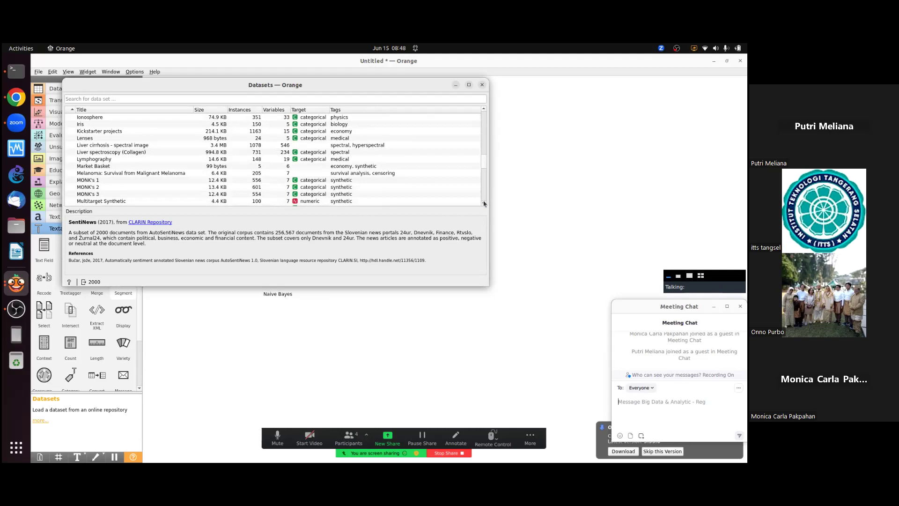
pyautogui.click(484, 203)
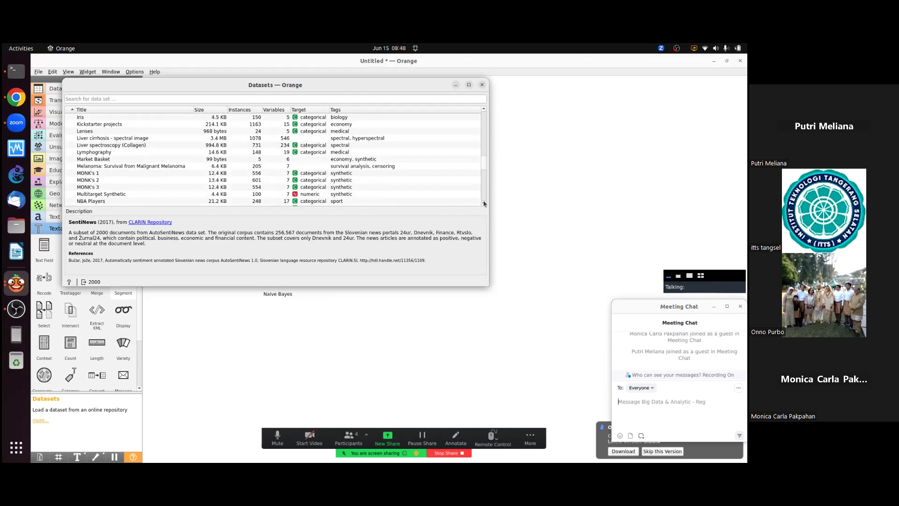
pyautogui.click(485, 203)
pyautogui.click(484, 203)
pyautogui.click(484, 203)
pyautogui.click(484, 204)
pyautogui.click(484, 203)
pyautogui.click(485, 204)
pyautogui.click(485, 204)
pyautogui.click(485, 203)
pyautogui.click(485, 203)
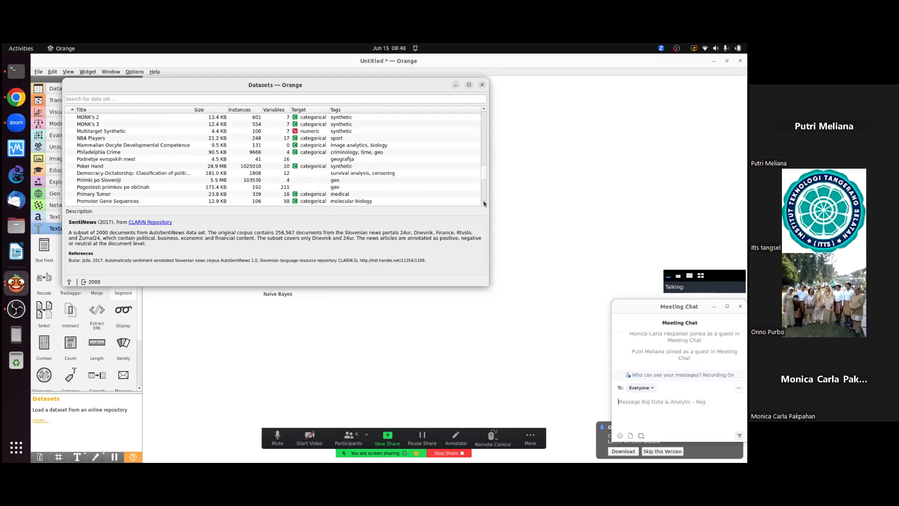
pyautogui.click(484, 203)
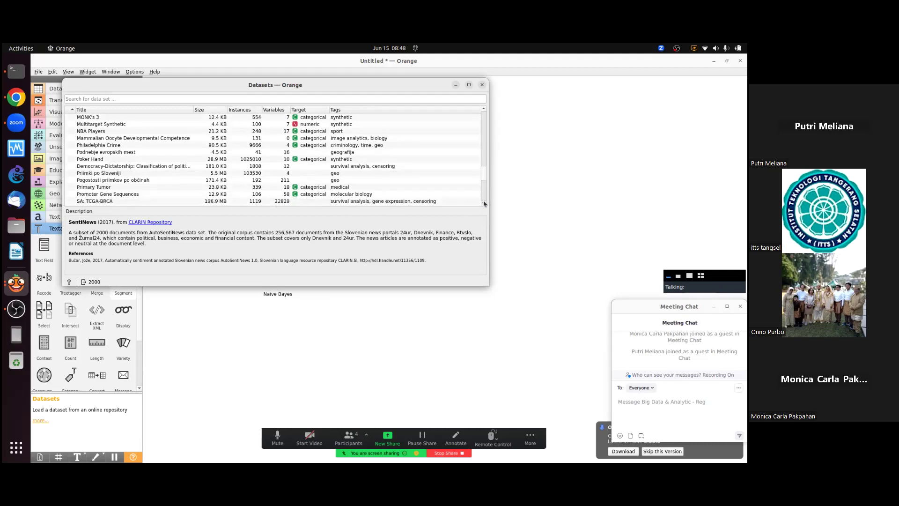
# Read the Philadelphia Crime description and look through the remaining datasets down to the end of the list.
pyautogui.click(125, 145)
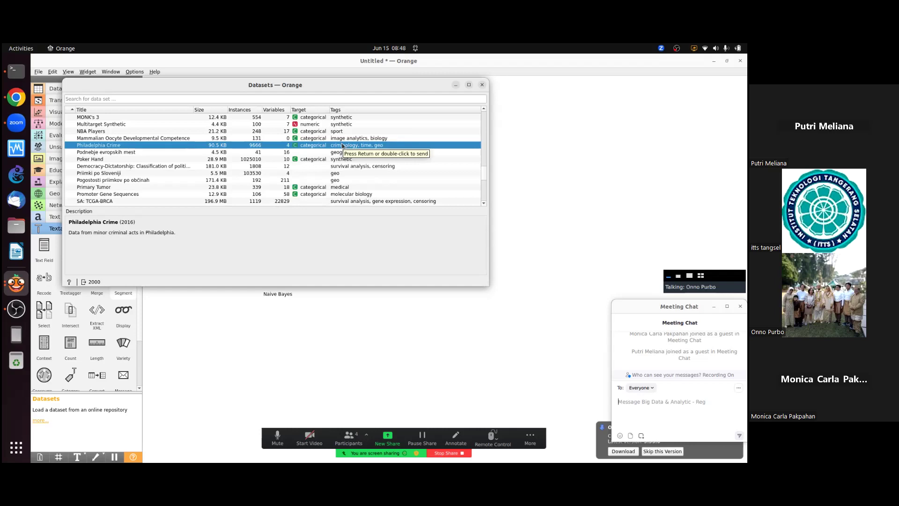
pyautogui.moveTo(484, 205); pyautogui.dragTo(484, 204)
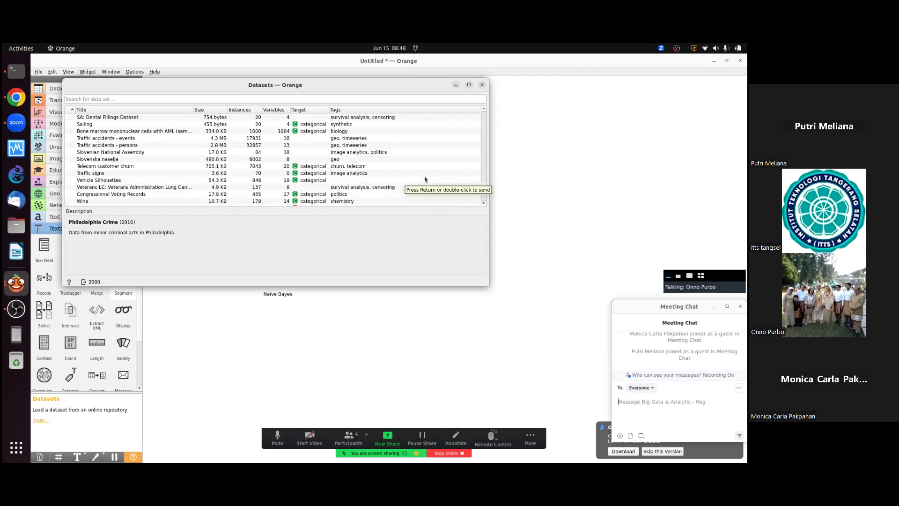
pyautogui.click(483, 203)
pyautogui.click(484, 203)
pyautogui.click(484, 203)
pyautogui.click(484, 204)
pyautogui.click(484, 204)
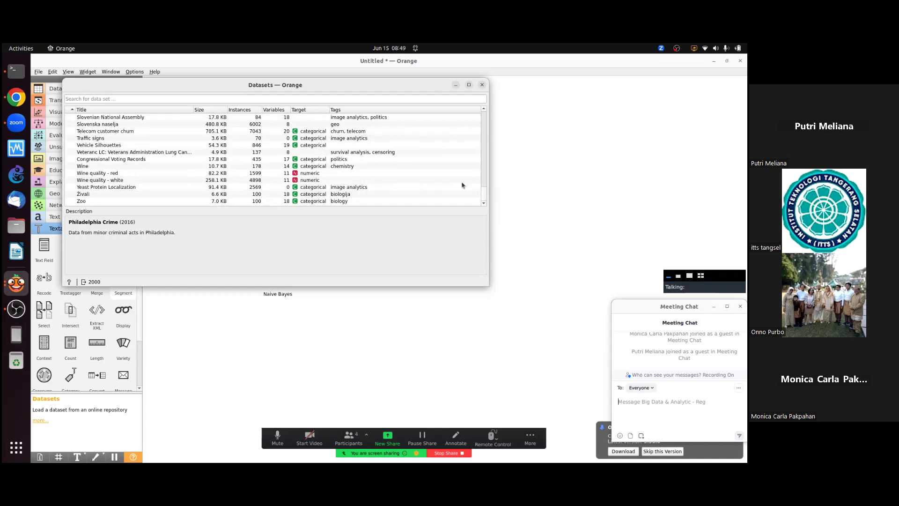
pyautogui.moveTo(484, 196); pyautogui.dragTo(475, 69)
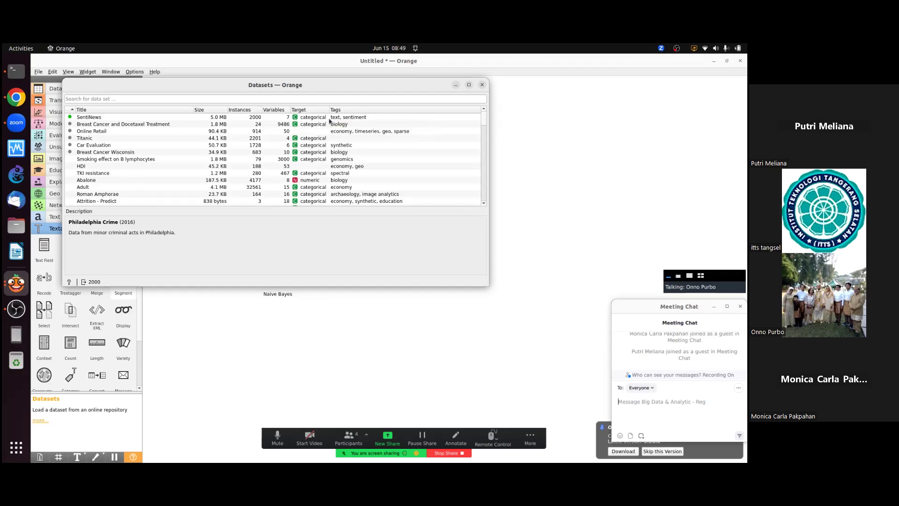
# Read the HDI and SentiNews dataset descriptions, leaving SentiNews selected, and close the Datasets window.
pyautogui.click(313, 167)
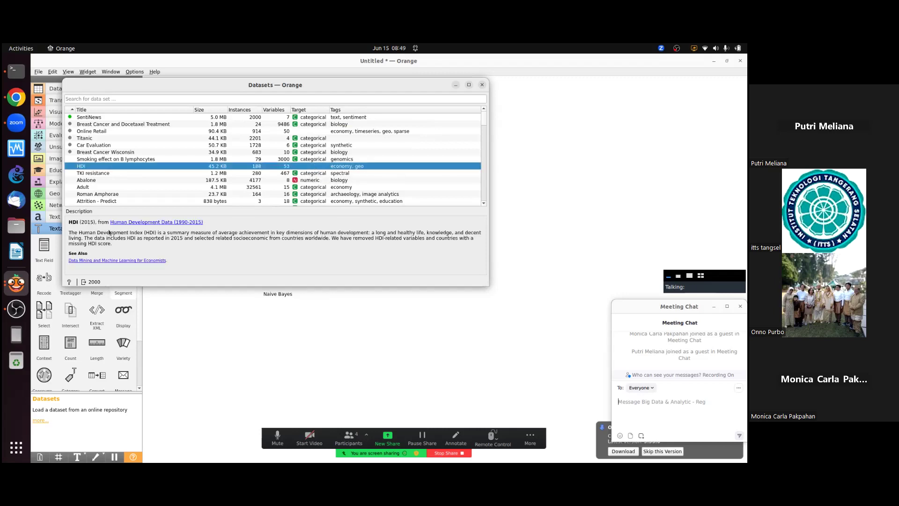
pyautogui.click(309, 117)
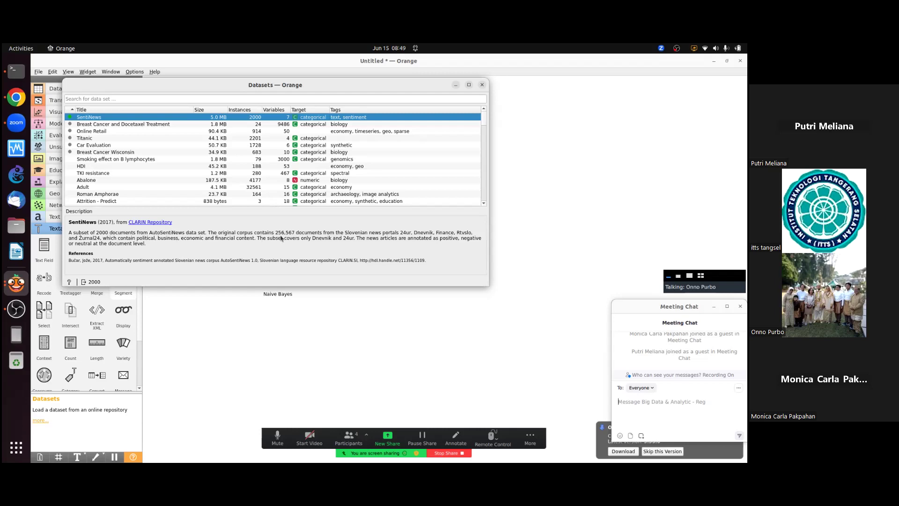
pyautogui.click(482, 84)
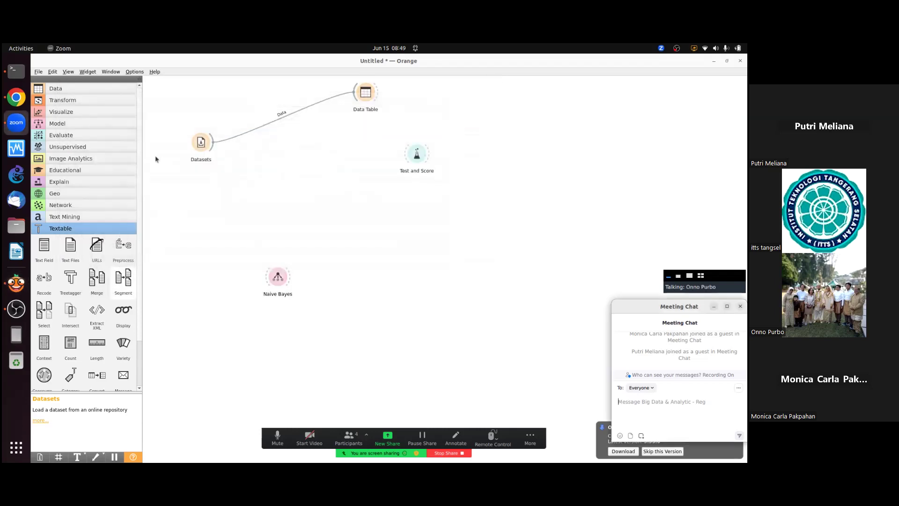
# Add a Text Mining Preprocess Text widget connected to Datasets and set its stopwords language to Slovene.
pyautogui.click(72, 220)
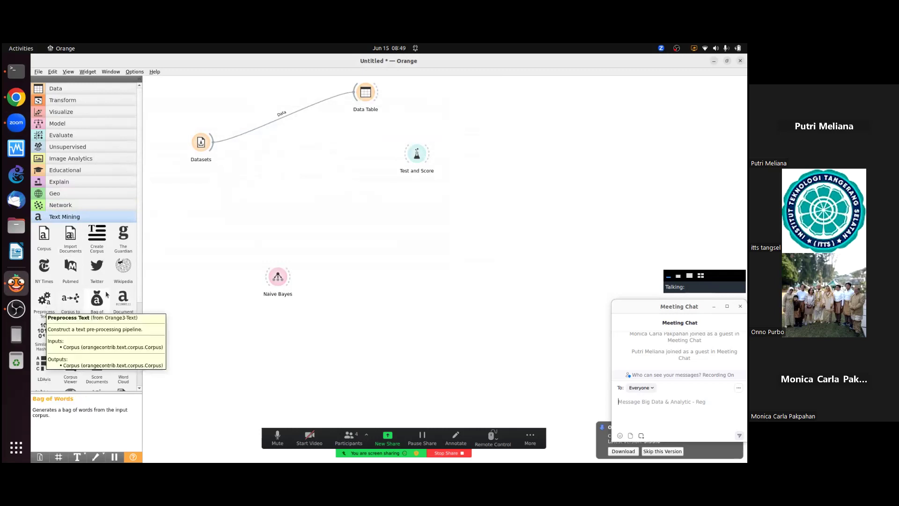
pyautogui.moveTo(40, 302); pyautogui.dragTo(256, 163)
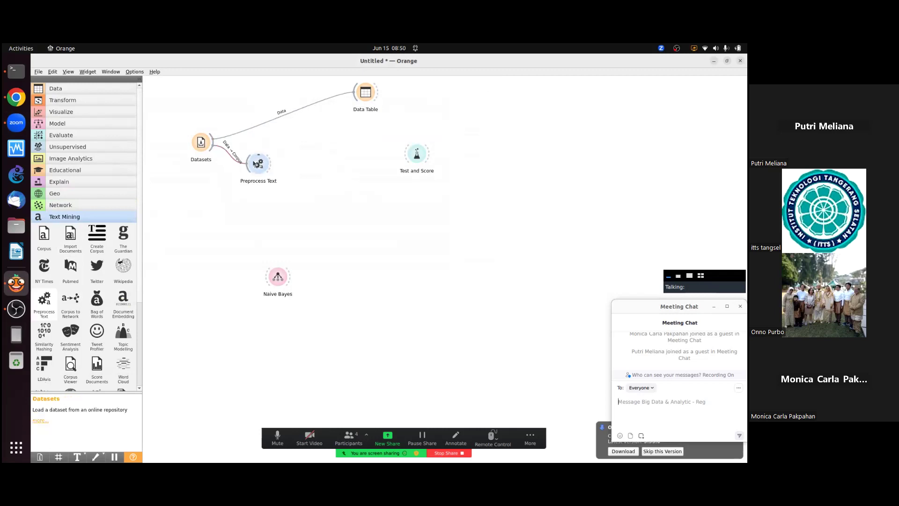
pyautogui.doubleClick(257, 164)
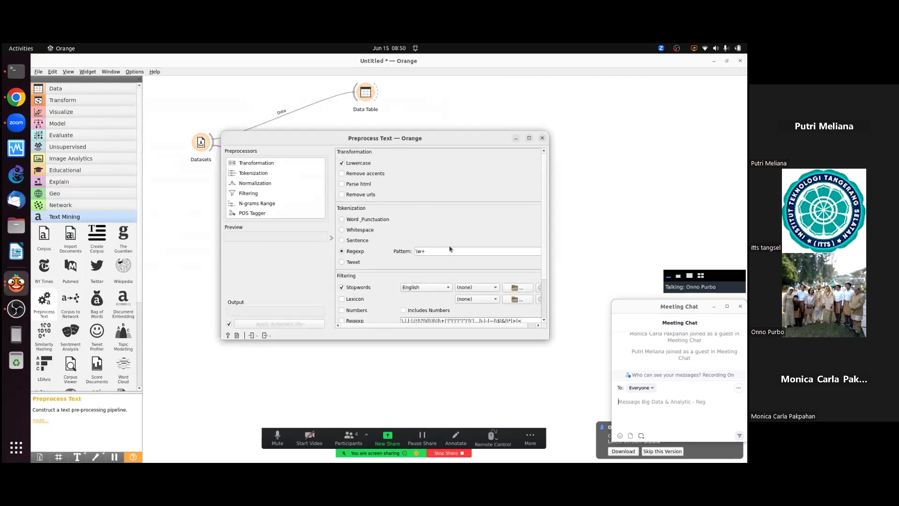
pyautogui.click(447, 288)
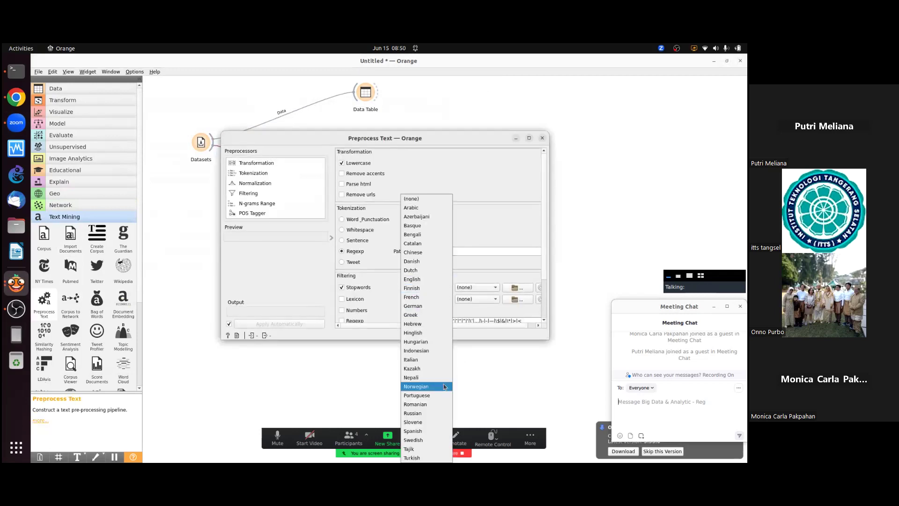
pyautogui.click(441, 424)
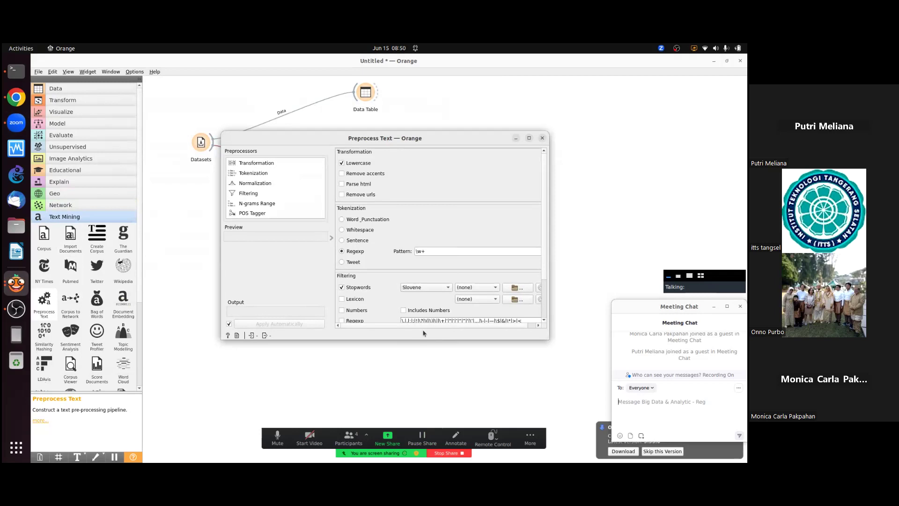
pyautogui.click(542, 138)
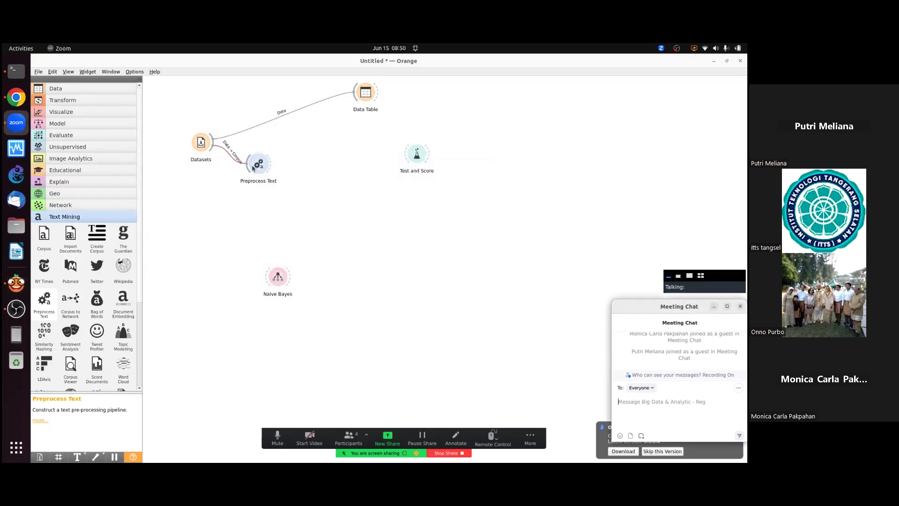
# Move the Preprocess Text widget further from Datasets and add a Bag of Words widget connected to its Corpus output.
pyautogui.click(282, 172)
pyautogui.moveTo(282, 171); pyautogui.dragTo(284, 171)
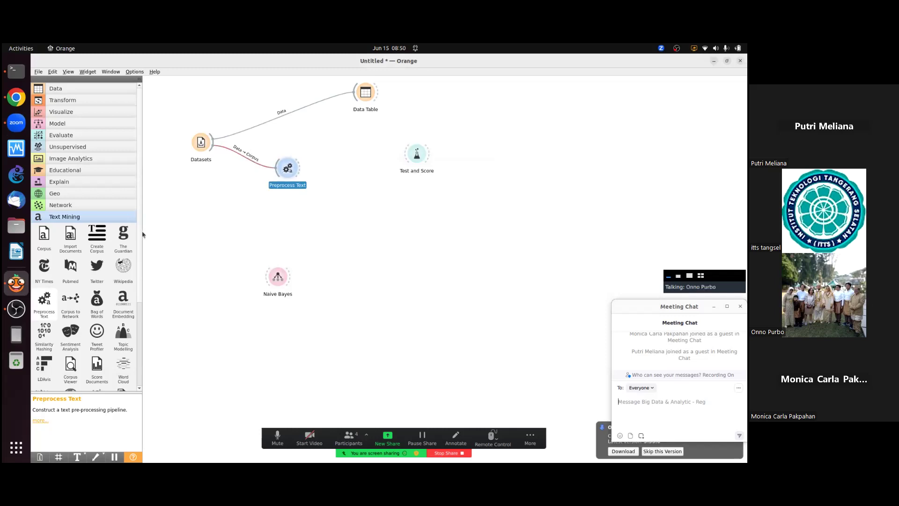
pyautogui.moveTo(97, 300); pyautogui.dragTo(341, 180)
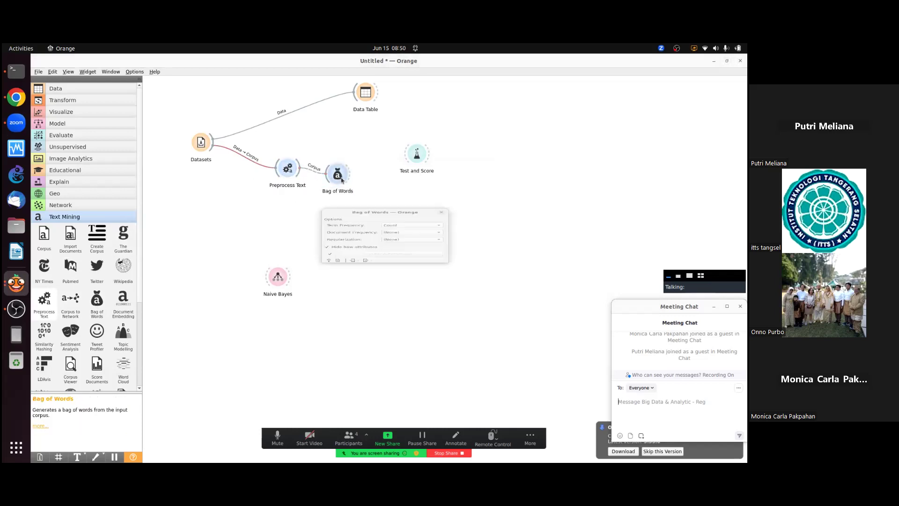
# Open the Preprocess Text settings, switch automatic applying off and on again, and close both the Bag of Words and Preprocess Text windows.
pyautogui.doubleClick(281, 177)
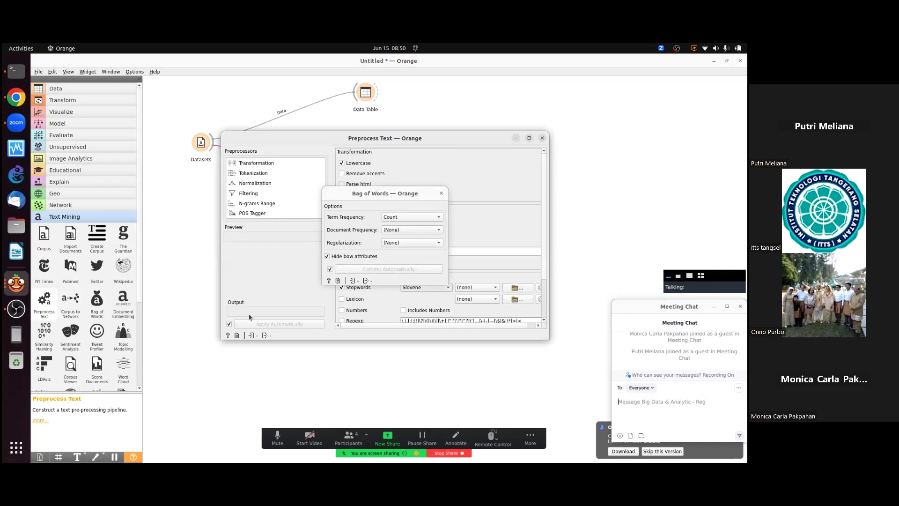
pyautogui.click(229, 324)
pyautogui.click(229, 324)
pyautogui.click(442, 193)
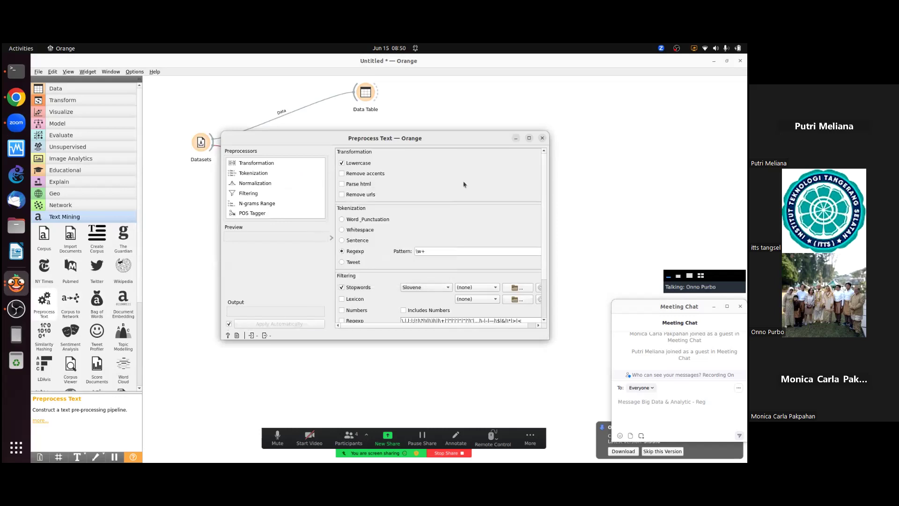
pyautogui.click(542, 139)
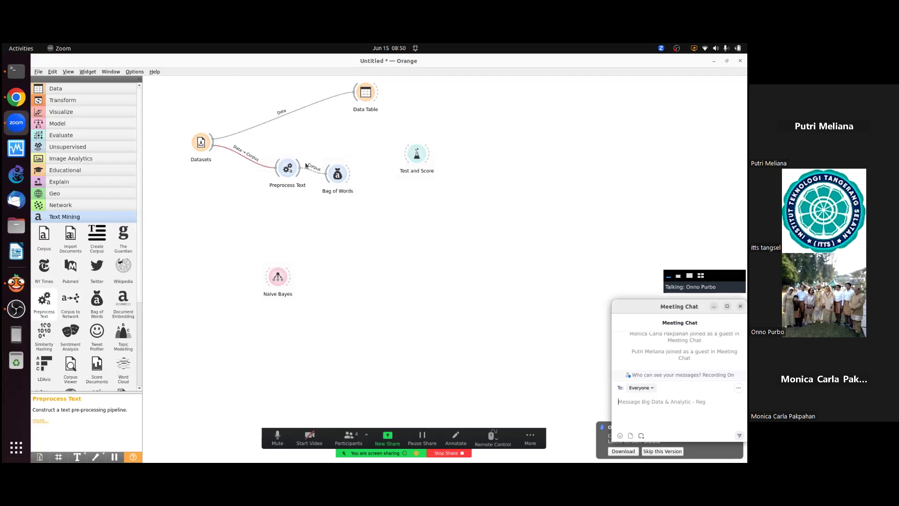
# Open the Datasets widget, look through the list for a suitable dataset, and read the Attrition - Predict and Breast Cancer descriptions.
pyautogui.click(201, 140)
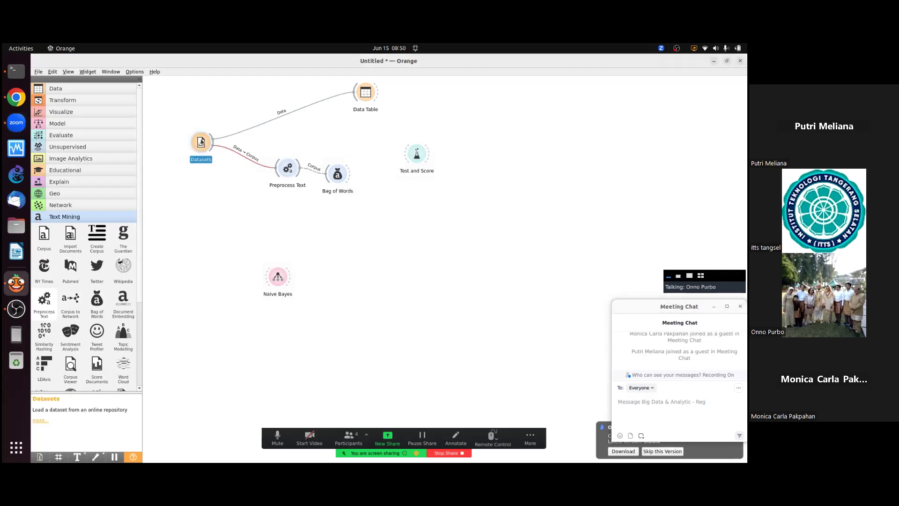
pyautogui.doubleClick(201, 142)
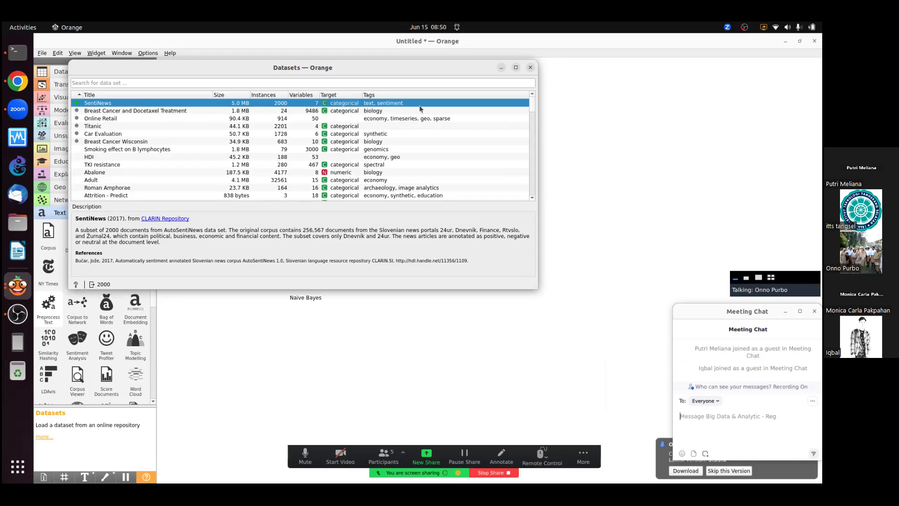
pyautogui.click(528, 196)
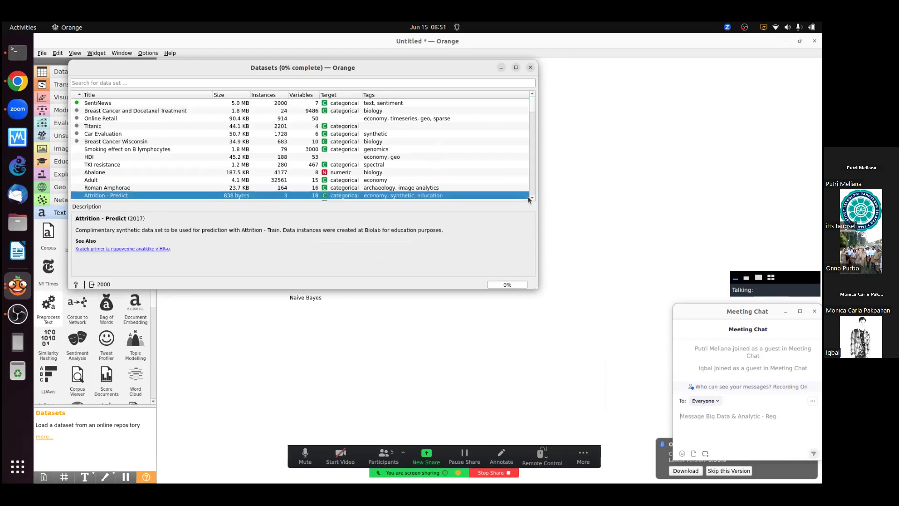
pyautogui.click(531, 199)
pyautogui.scroll(-2, 532, 199)
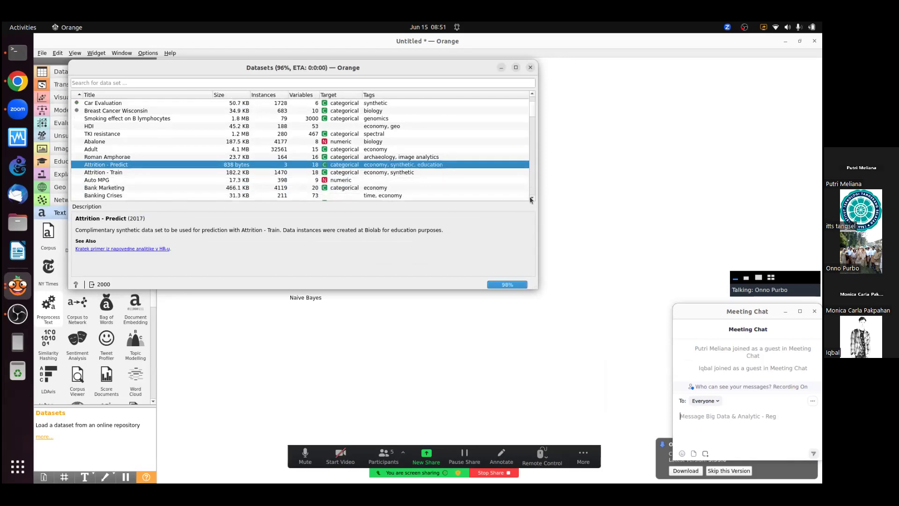
pyautogui.scroll(-2, 531, 199)
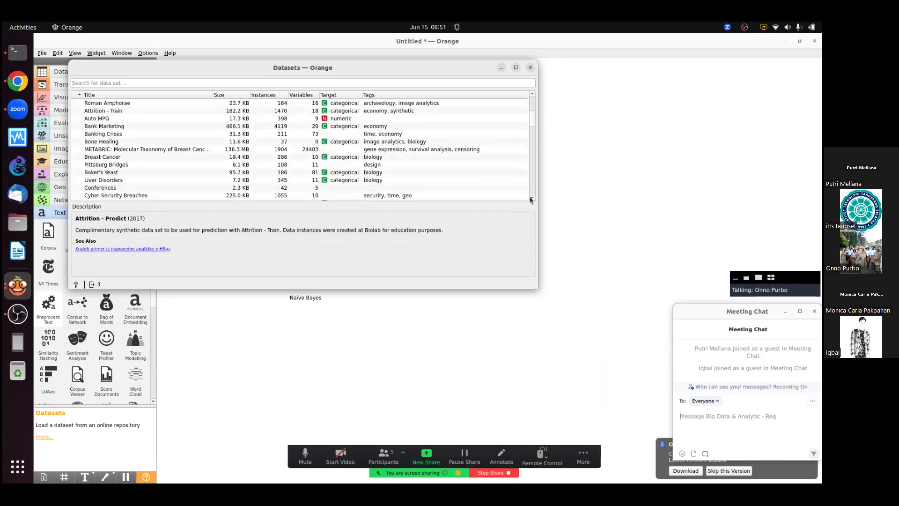
pyautogui.click(531, 197)
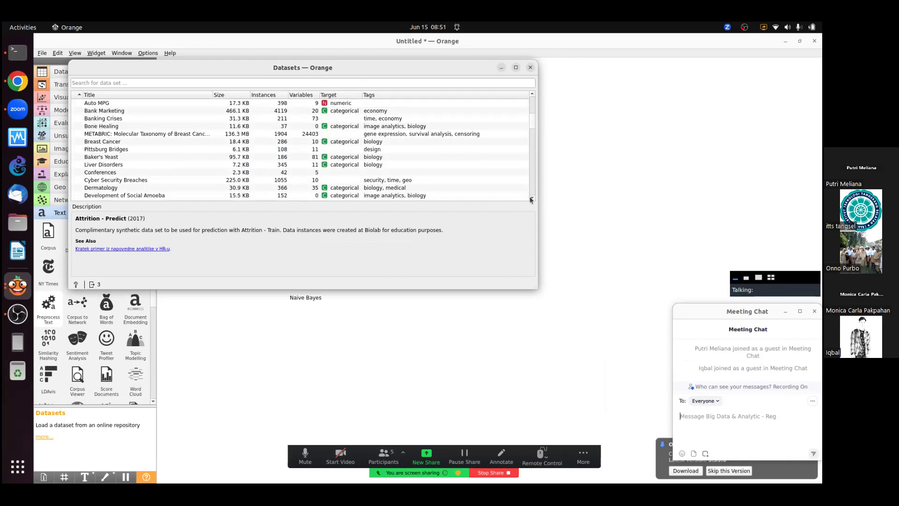
pyautogui.click(121, 143)
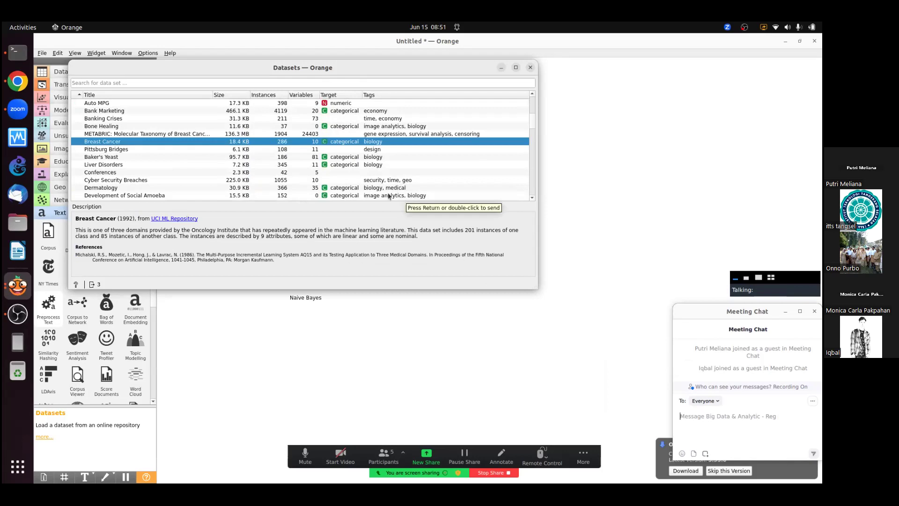
pyautogui.scroll(-6, 530, 199)
pyautogui.click(532, 199)
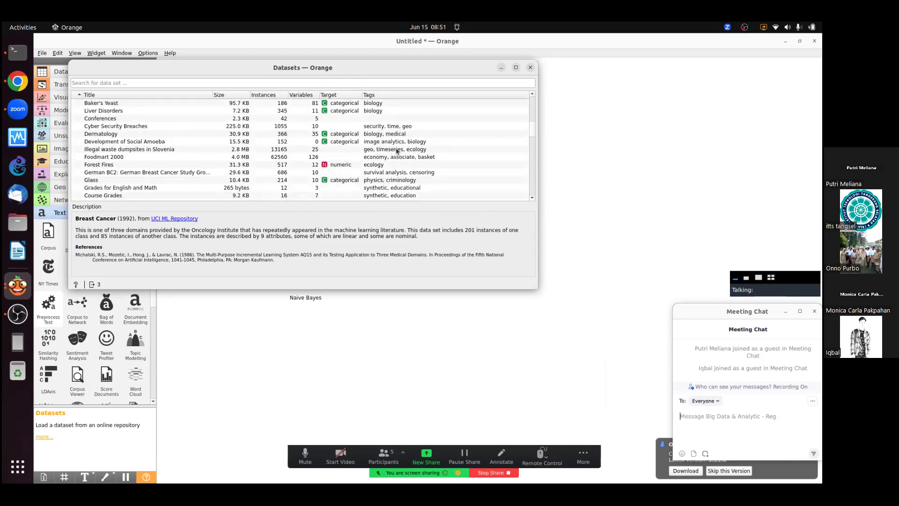
# Read the Illegal waste dumpsites in Slovenia, Glass and German BC2 descriptions, look further down to Philadelphia Crime, and close the Datasets window.
pyautogui.click(161, 150)
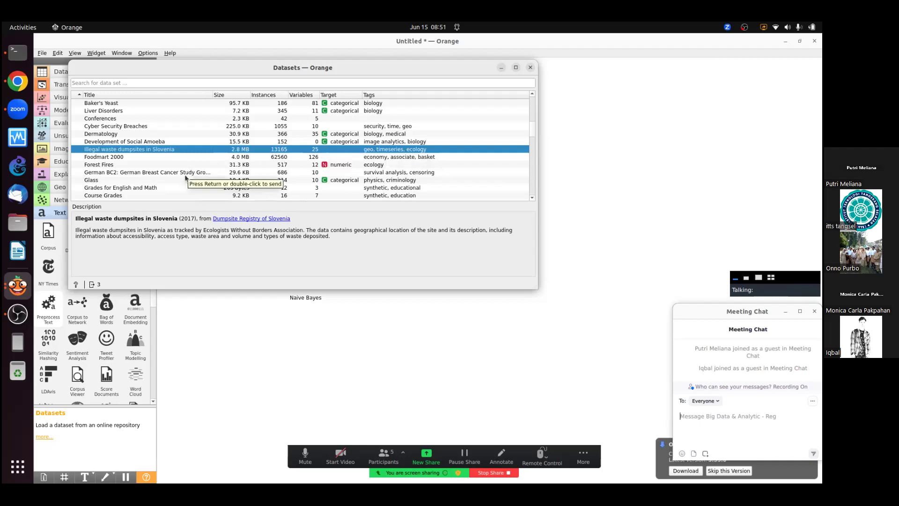
pyautogui.click(328, 182)
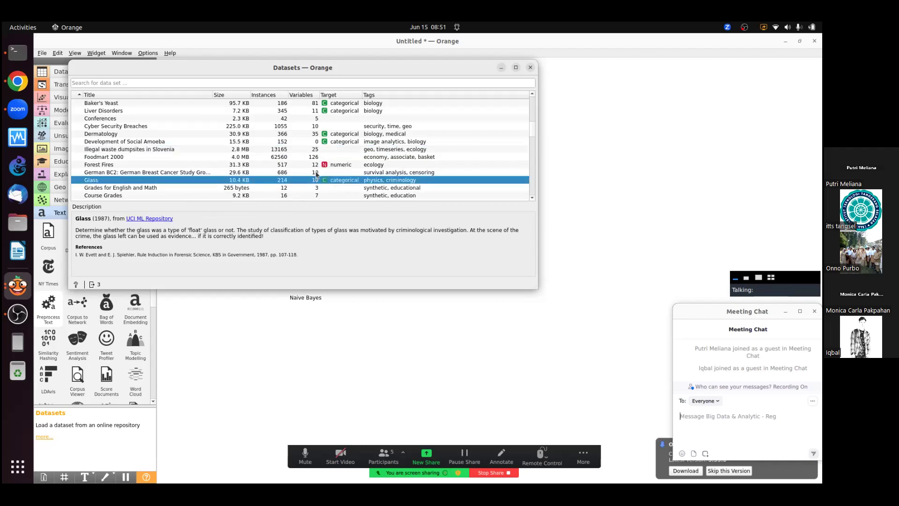
pyautogui.click(324, 172)
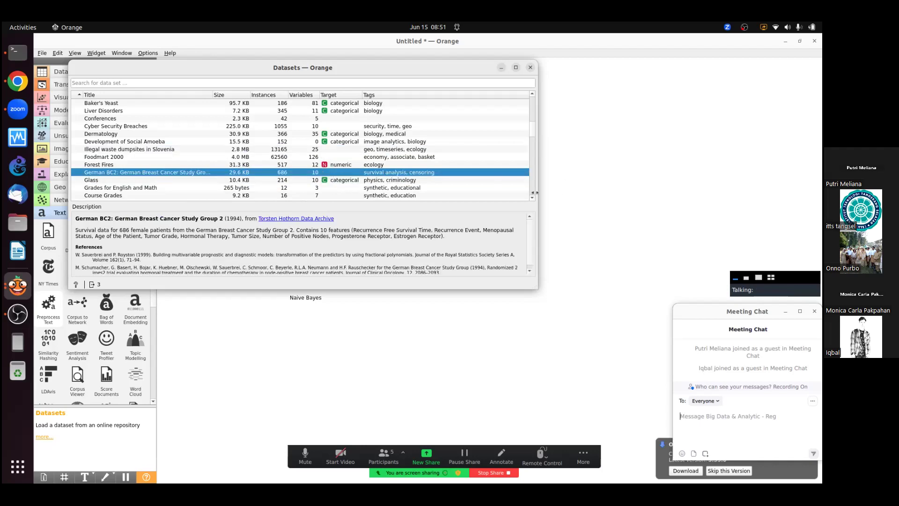
pyautogui.scroll(-3, 532, 198)
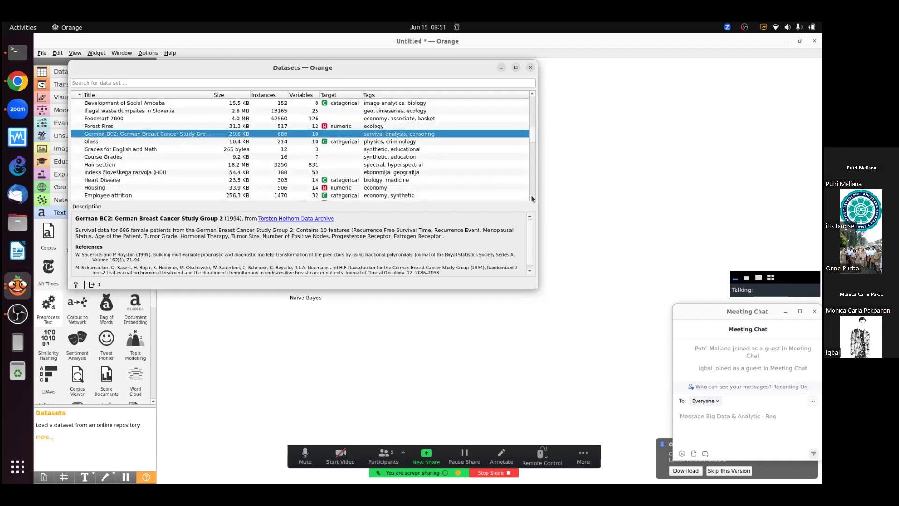
pyautogui.scroll(-3, 532, 198)
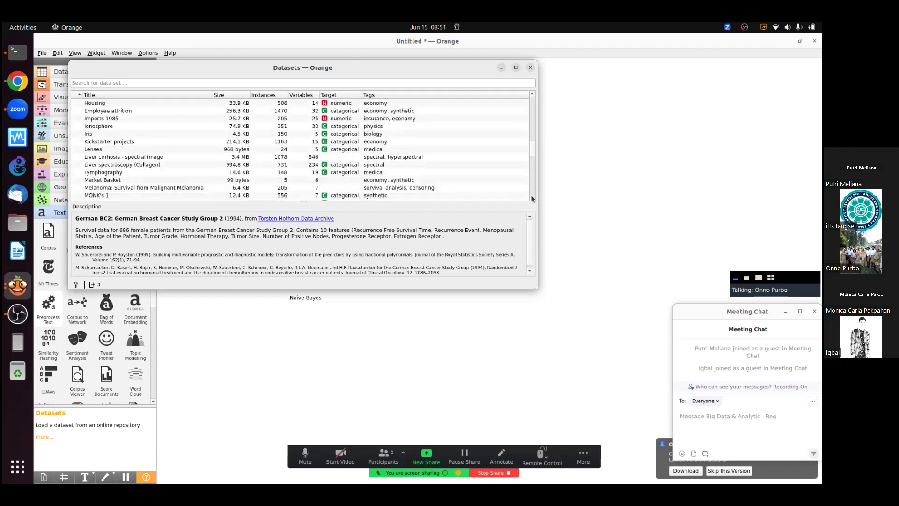
pyautogui.scroll(-2, 532, 197)
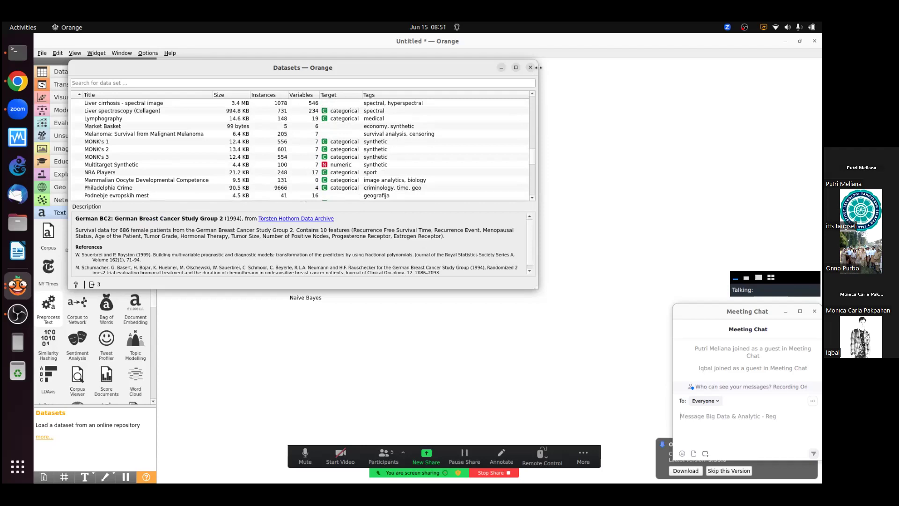
pyautogui.click(530, 67)
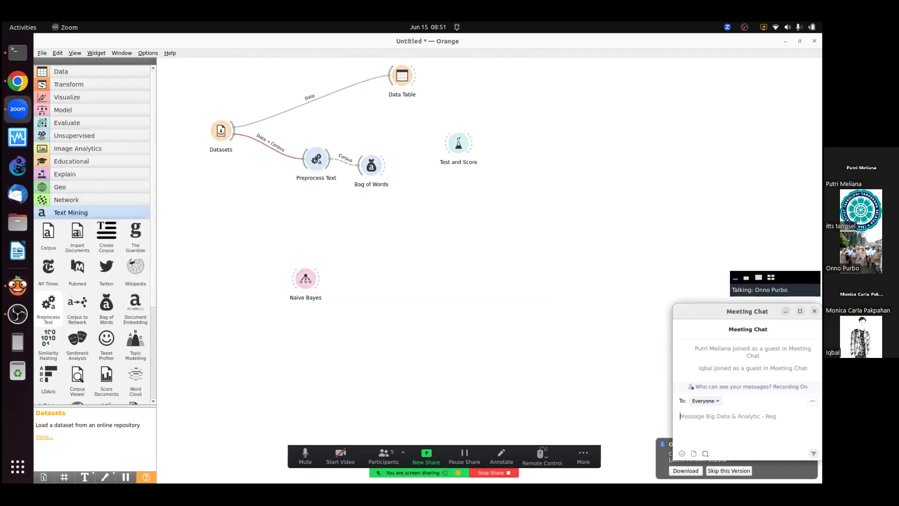
# Delete the Preprocess Text, Bag of Words, Test and Score, Naive Bayes and Data Table widgets, keeping only Datasets on the canvas.
pyautogui.moveTo(273, 130); pyautogui.dragTo(531, 371)
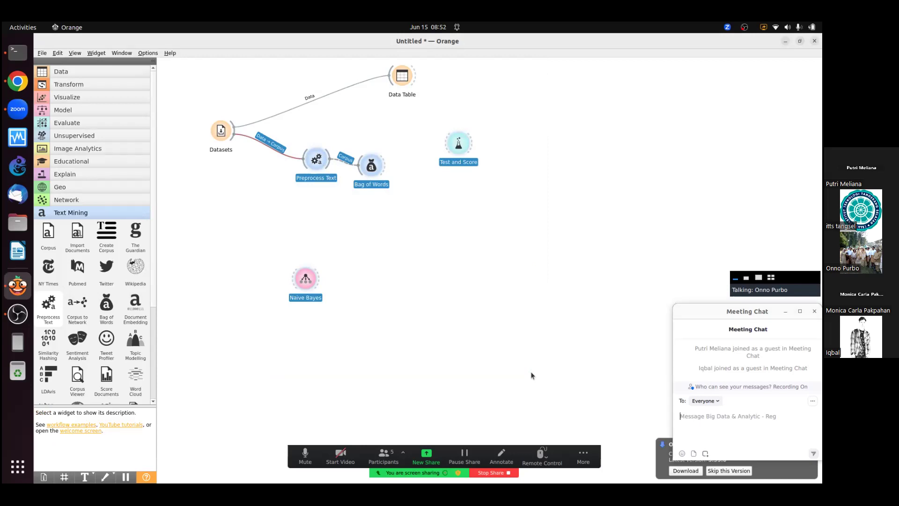
pyautogui.press('Delete')
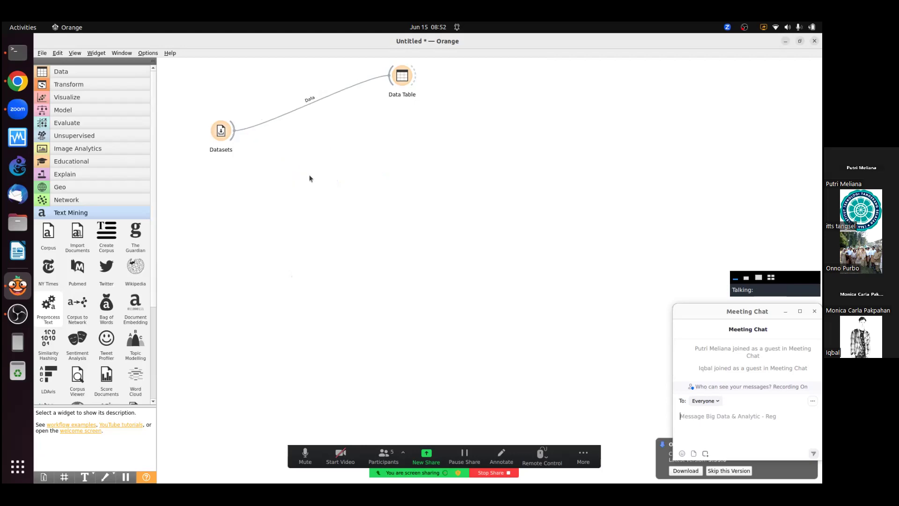
pyautogui.rightClick(220, 132)
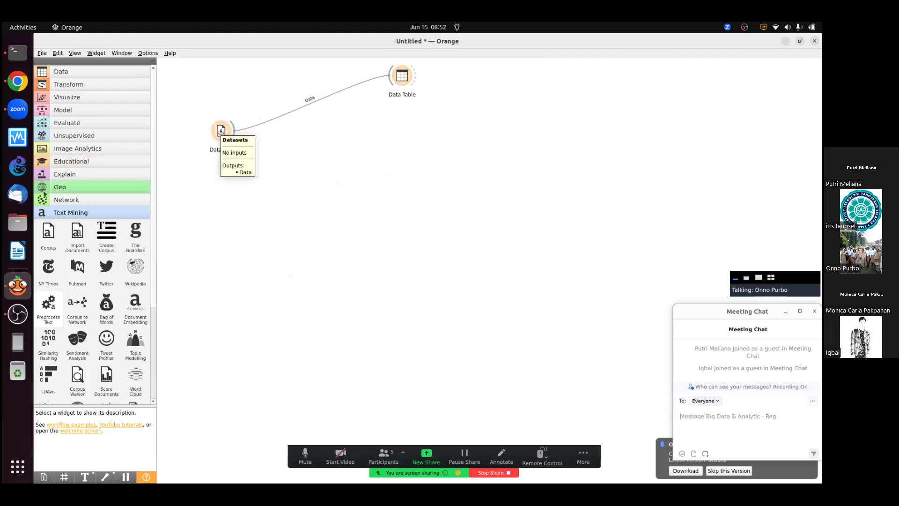
pyautogui.press('Escape')
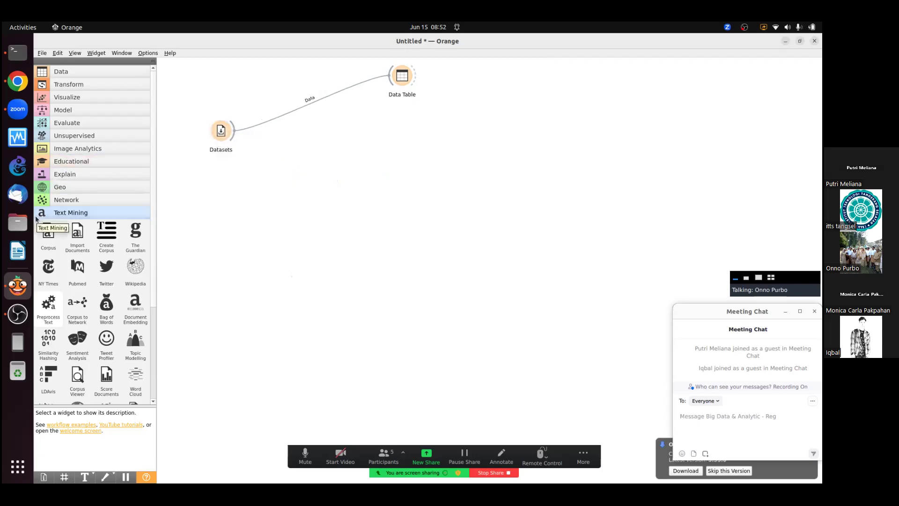
pyautogui.click(57, 116)
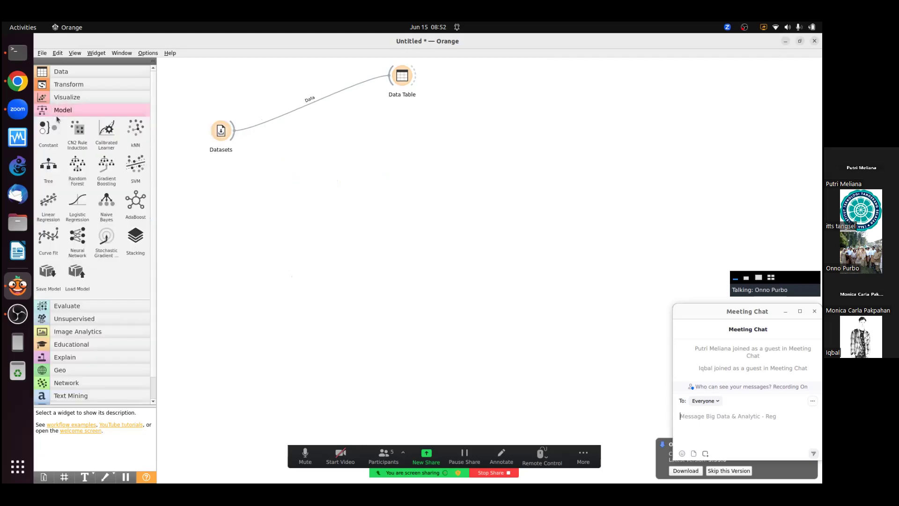
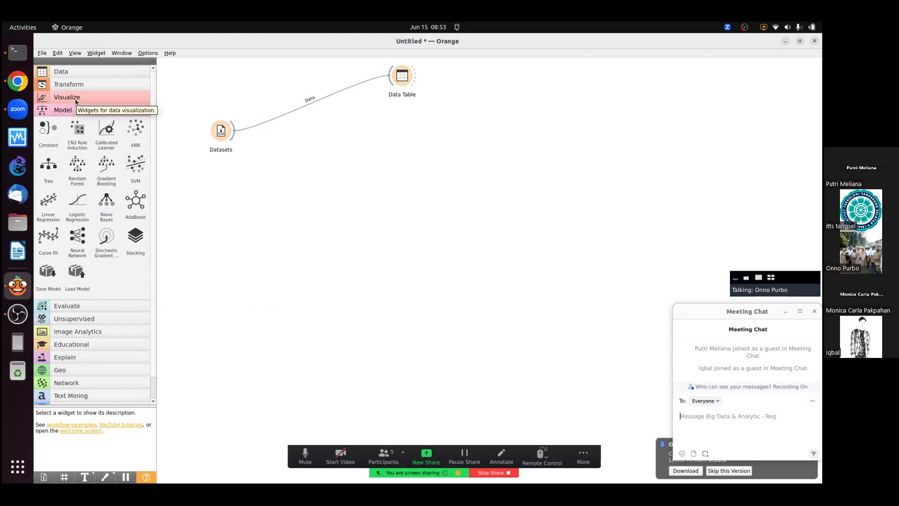
pyautogui.moveTo(347, 61); pyautogui.dragTo(509, 148)
pyautogui.press('Delete')
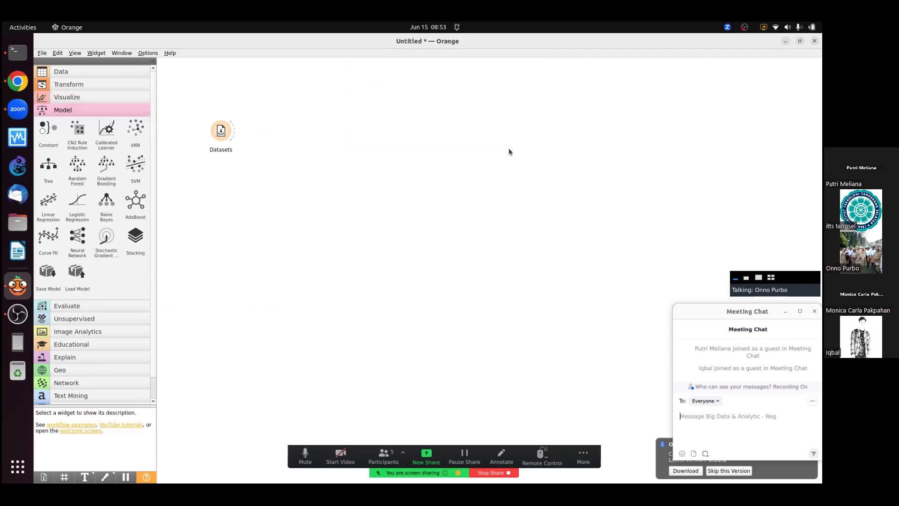
# Load the Iris dataset in the Datasets widget and close its window.
pyautogui.doubleClick(225, 131)
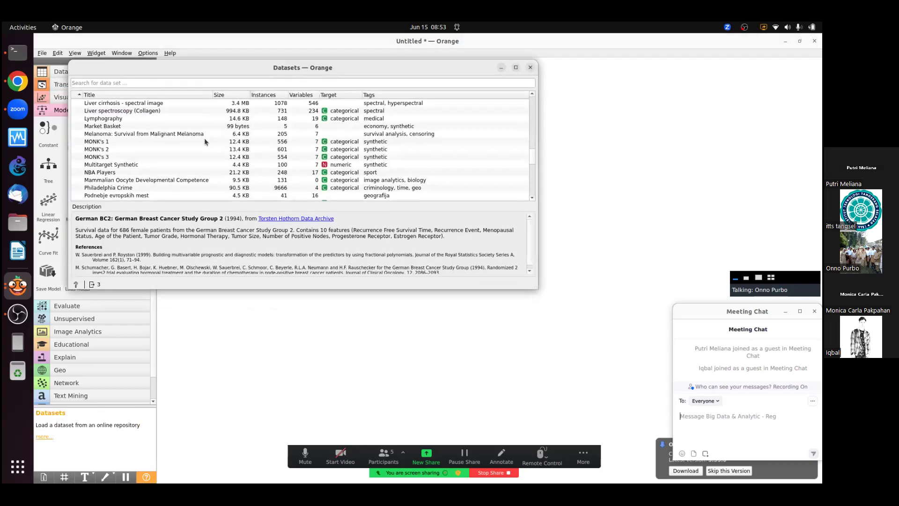
pyautogui.scroll(10, 532, 159)
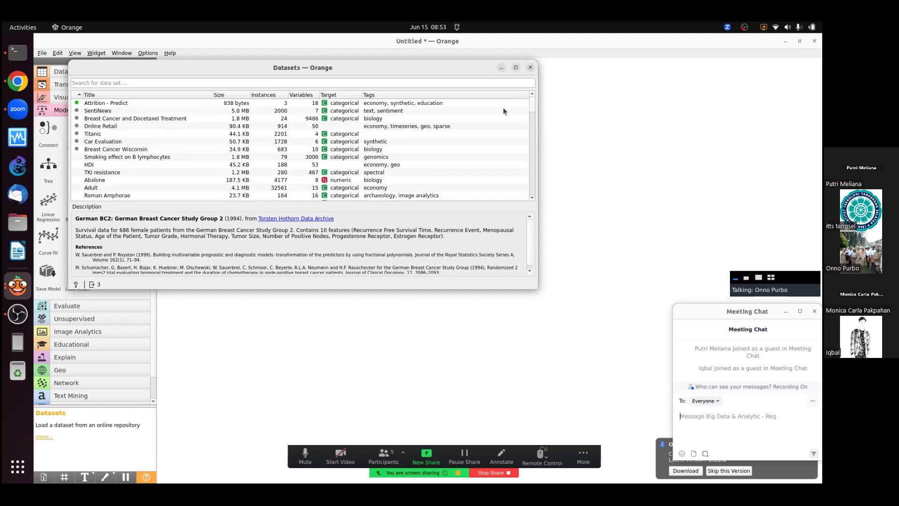
pyautogui.moveTo(530, 107); pyautogui.dragTo(528, 142)
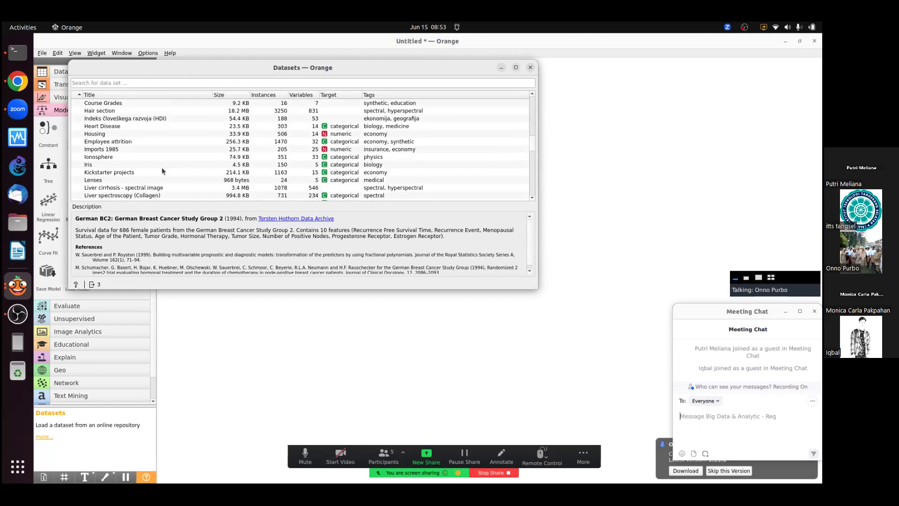
pyautogui.click(147, 165)
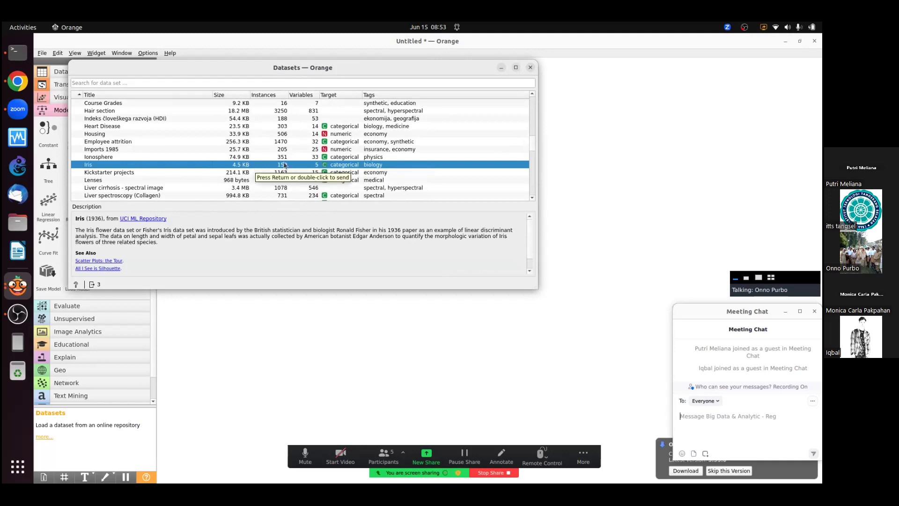
pyautogui.doubleClick(318, 168)
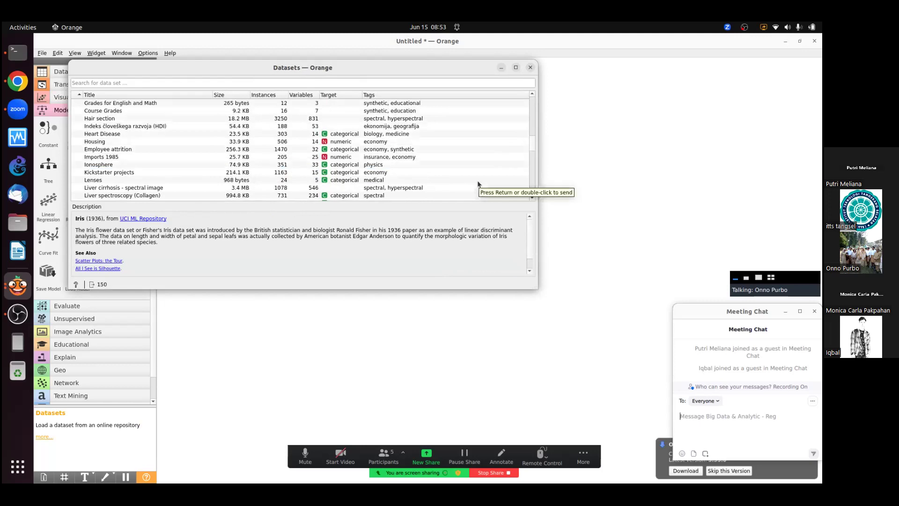
pyautogui.click(530, 67)
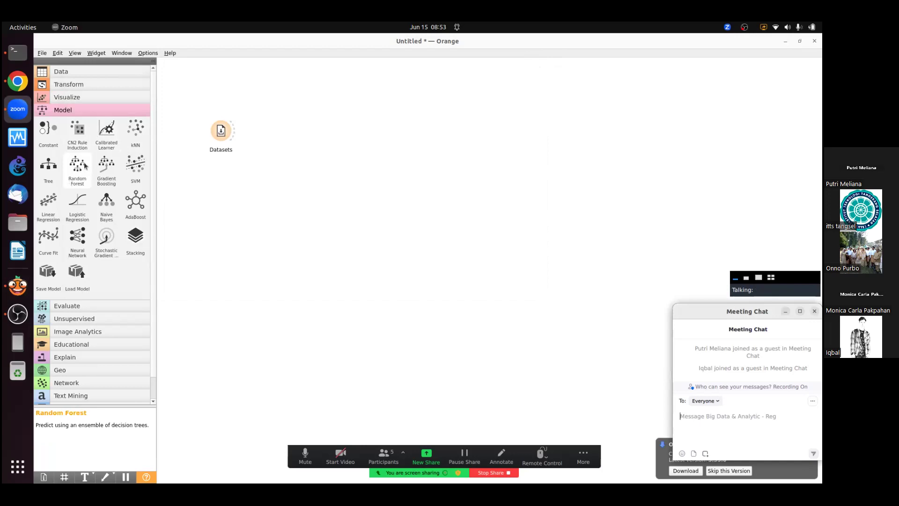
# Add a Data Table widget to the canvas, connect Datasets to it, view the Iris data in it and close its window.
pyautogui.click(61, 71)
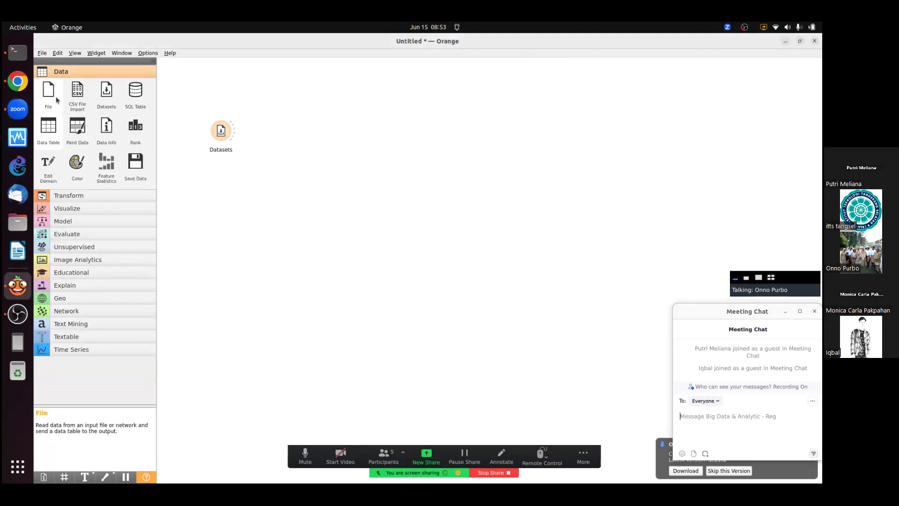
pyautogui.moveTo(50, 125); pyautogui.dragTo(323, 68)
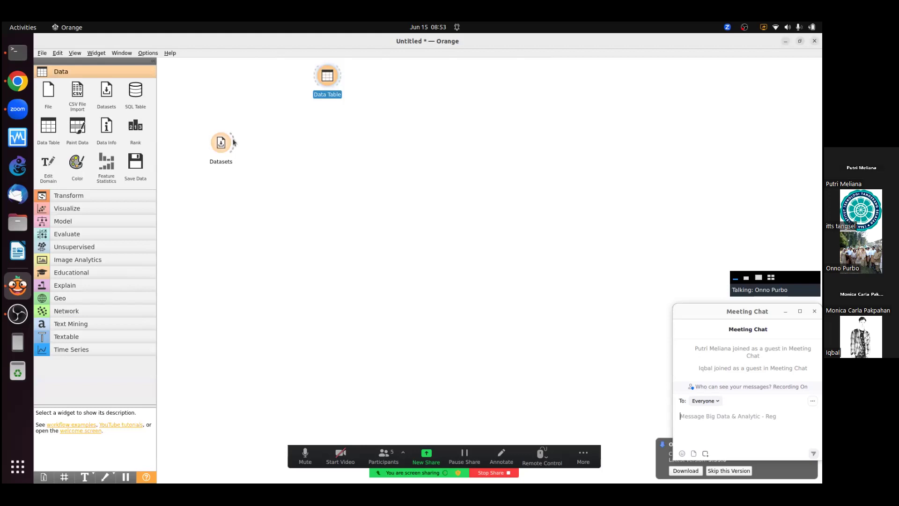
pyautogui.moveTo(232, 147); pyautogui.dragTo(332, 83)
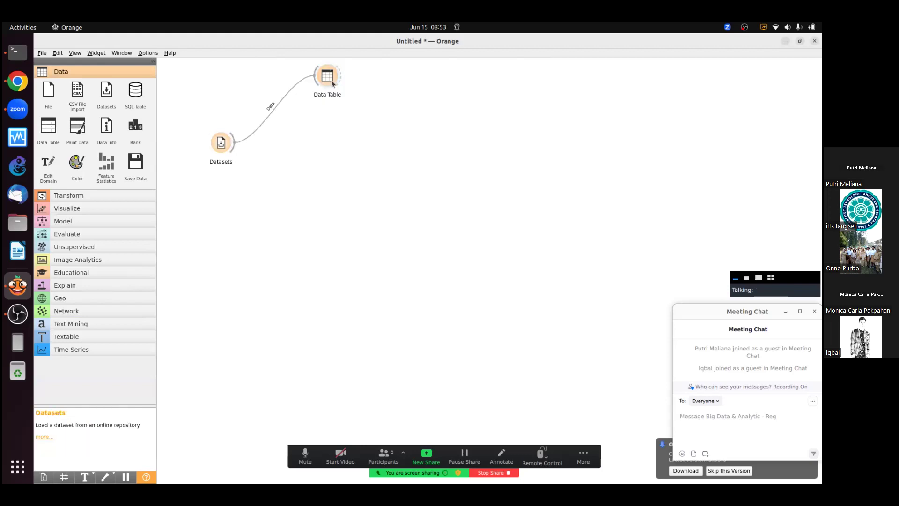
pyautogui.doubleClick(327, 77)
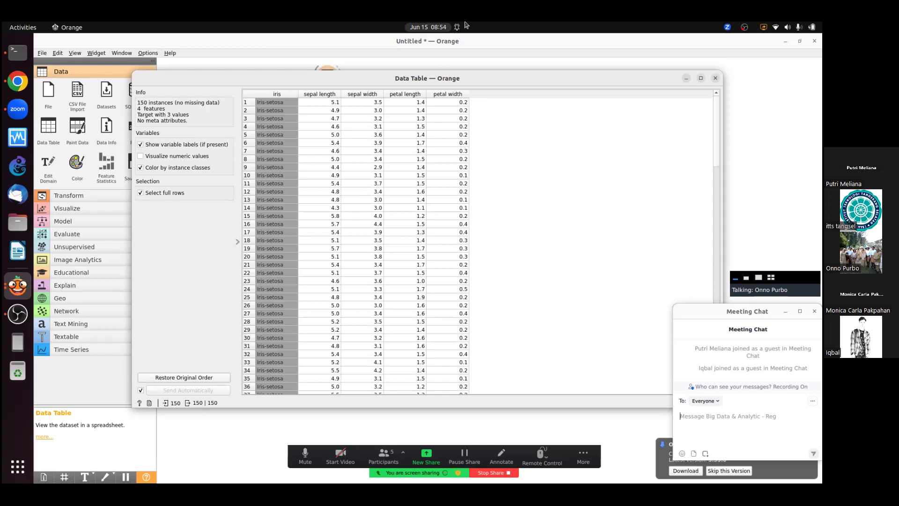
pyautogui.click(716, 78)
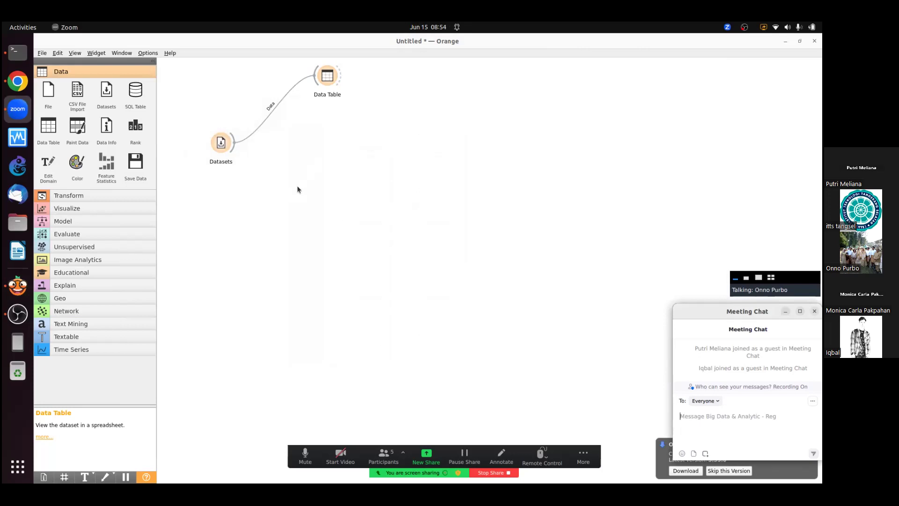
# Add a Scatter Plot widget below the Data Table and connect Datasets to it.
pyautogui.click(83, 209)
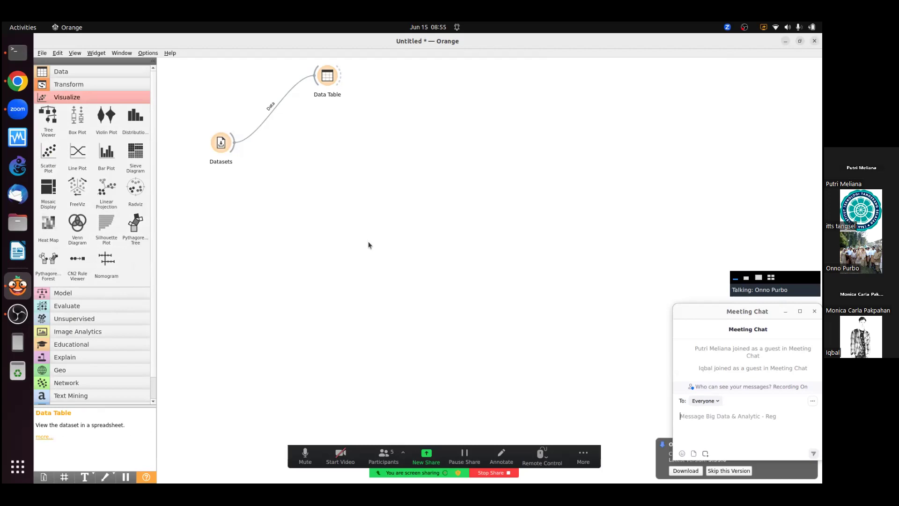
pyautogui.moveTo(45, 153); pyautogui.dragTo(344, 144)
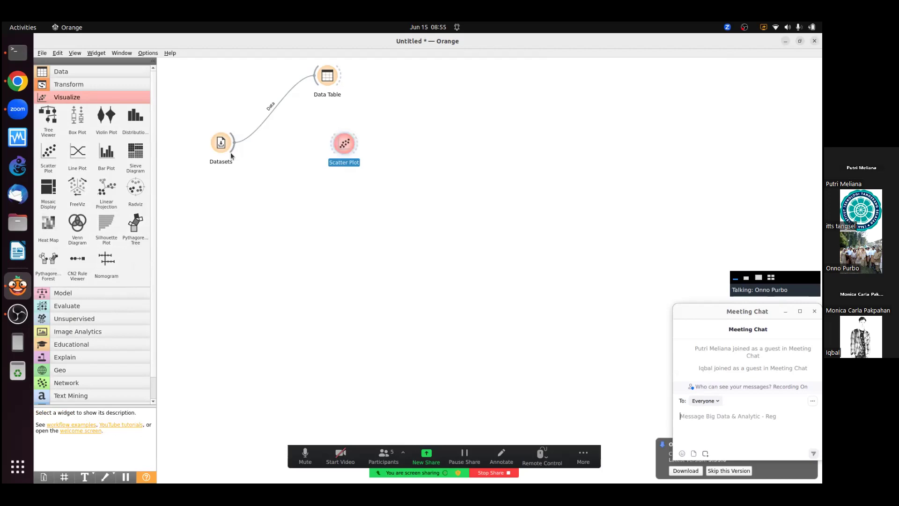
pyautogui.moveTo(232, 143); pyautogui.dragTo(349, 150)
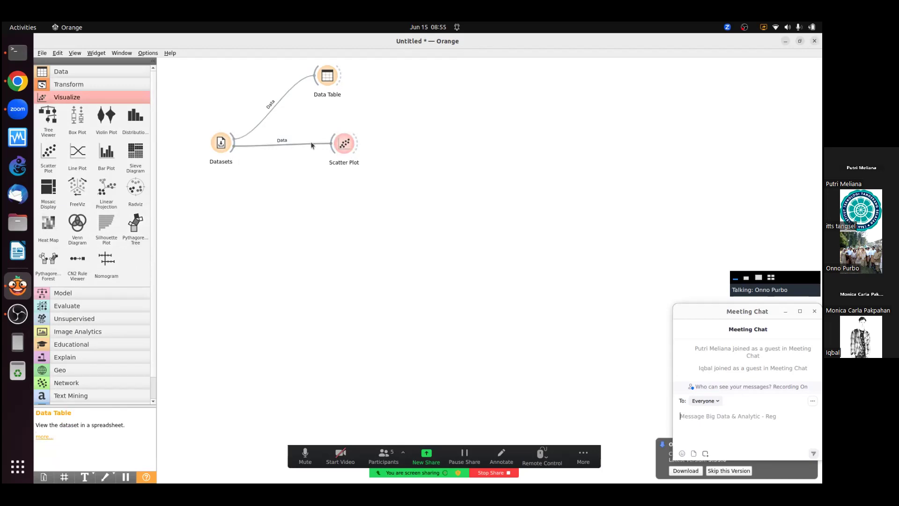
# Open the Scatter Plot widget, widen its window and move it clear of the chat window to view the whole plot.
pyautogui.doubleClick(344, 144)
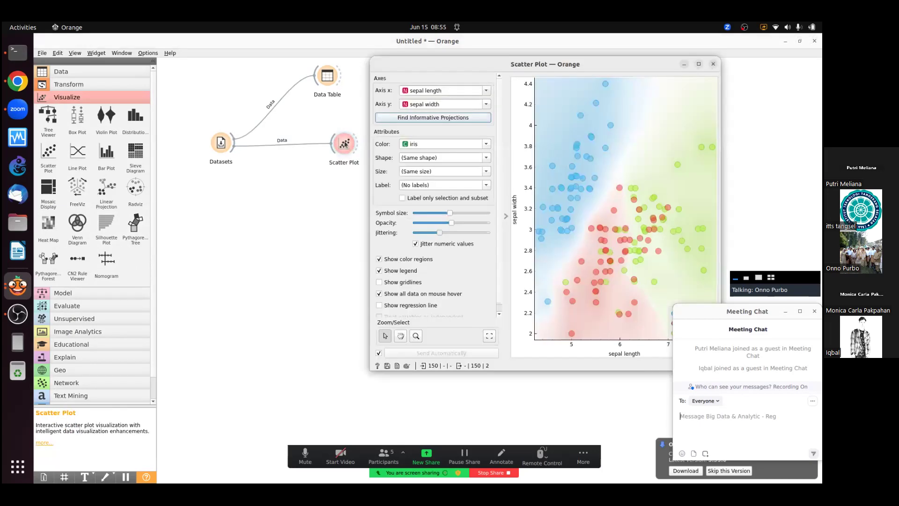
pyautogui.moveTo(593, 66); pyautogui.dragTo(420, 77)
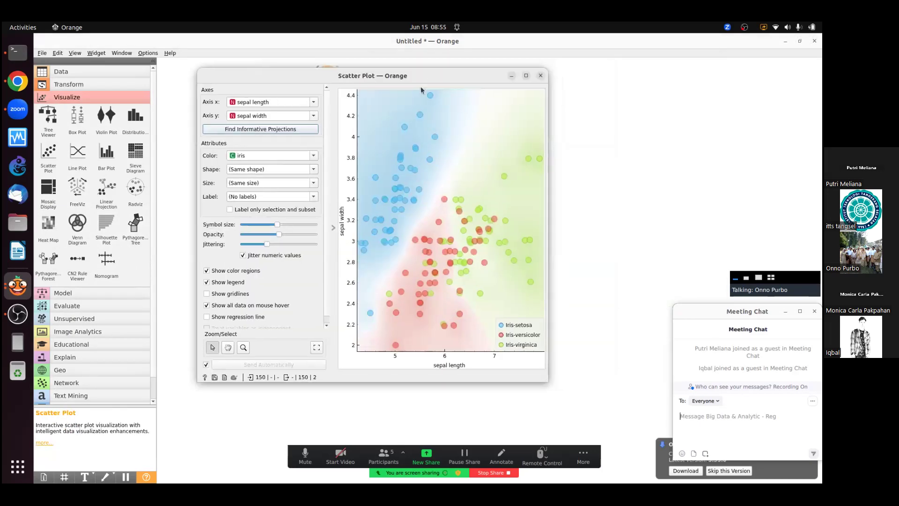
pyautogui.moveTo(559, 215); pyautogui.dragTo(697, 178)
pyautogui.moveTo(617, 187); pyautogui.dragTo(651, 182)
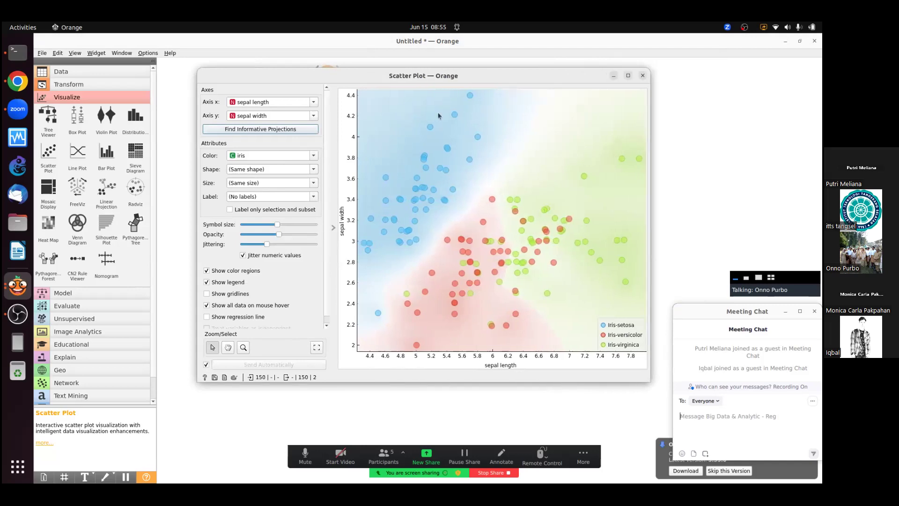
pyautogui.moveTo(434, 83); pyautogui.dragTo(336, 89)
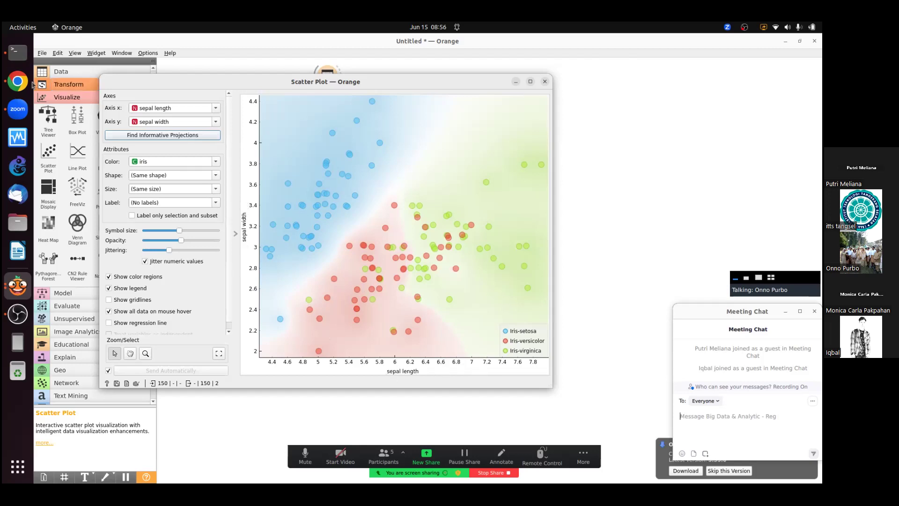
# Switch to Chrome and search Google for "iris classification" in a new tab.
pyautogui.click(16, 77)
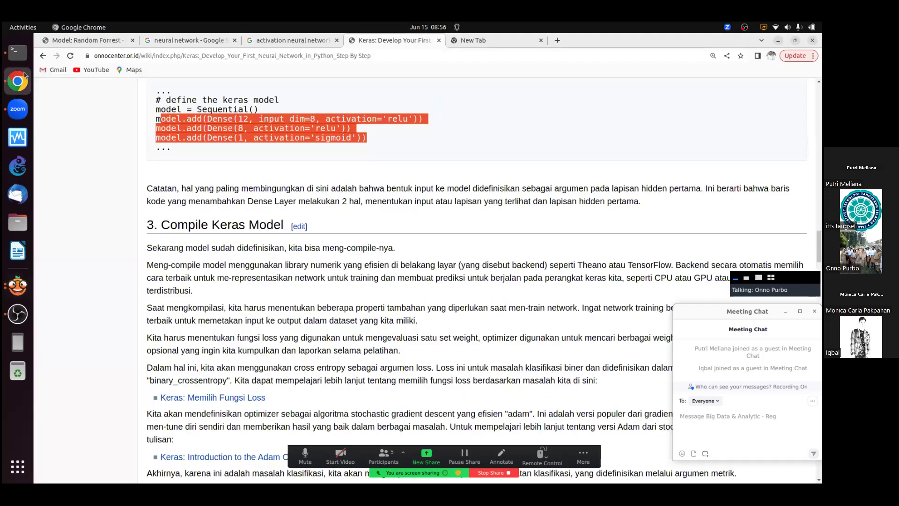
pyautogui.hotkey('ctrl', 't')
pyautogui.click(407, 223)
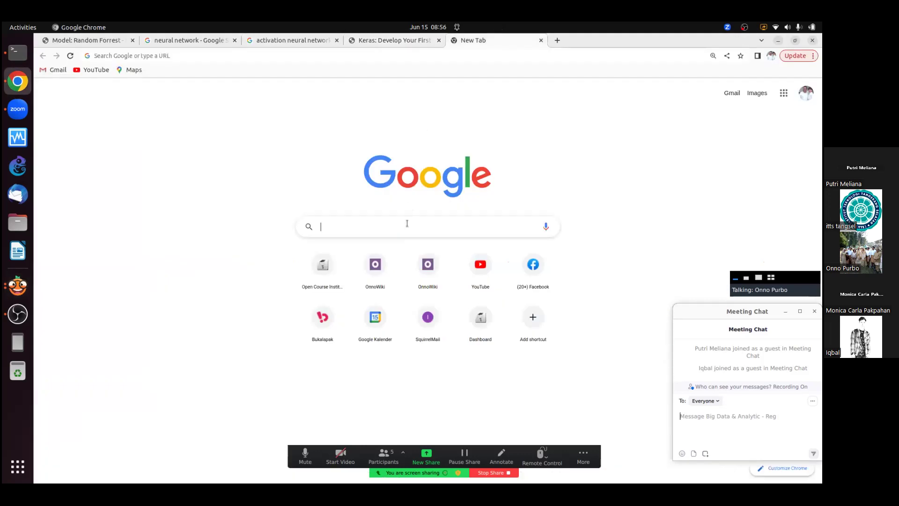
pyautogui.write('iris')
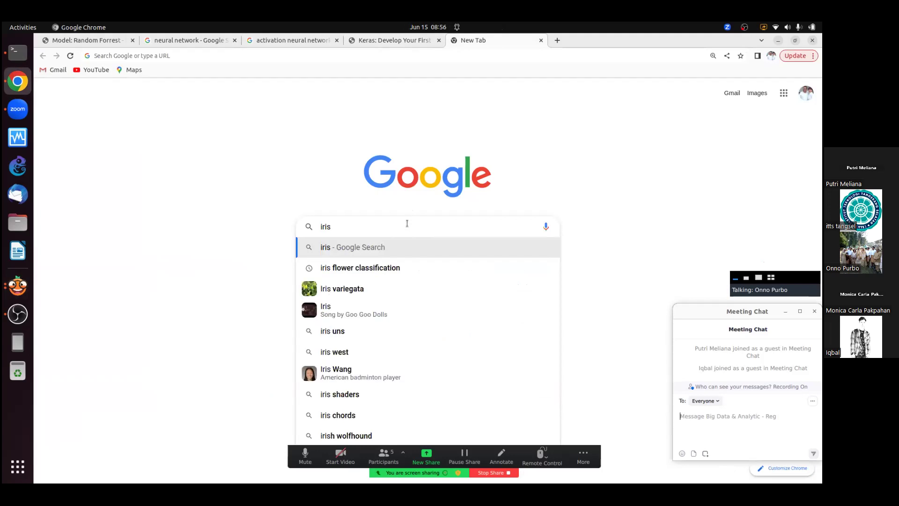
pyautogui.write(' la')
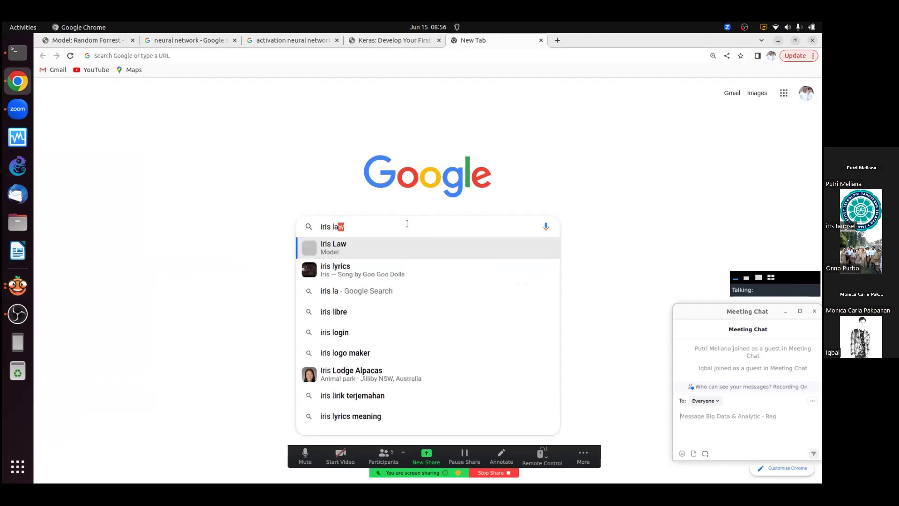
pyautogui.press('BackSpace')
pyautogui.write('classification')
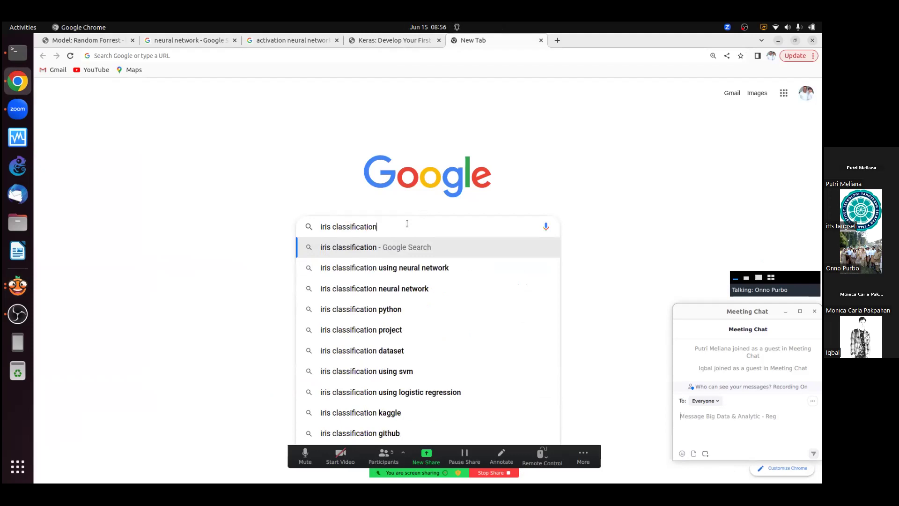
pyautogui.press('Return')
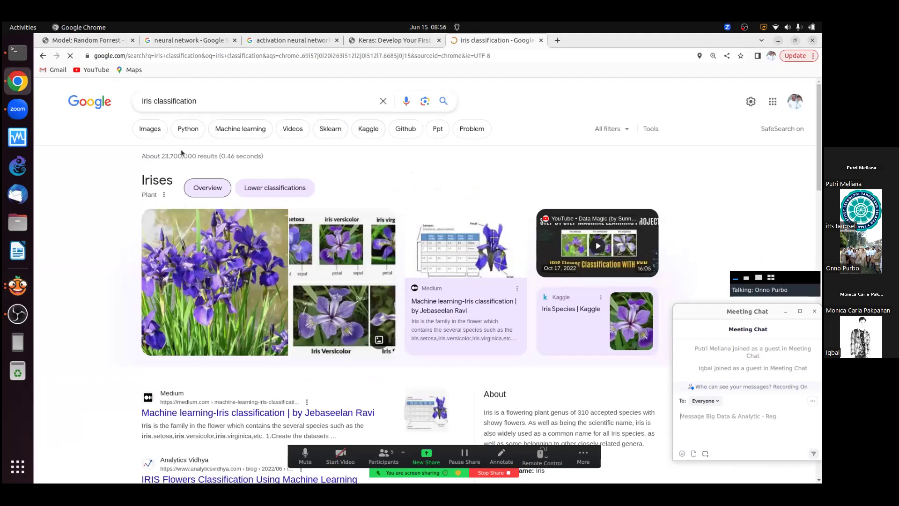
# View the image results, enlarge the Analytics Vidhya picture comparing the three iris species, and return to the Scatter Plot in Orange.
pyautogui.click(161, 131)
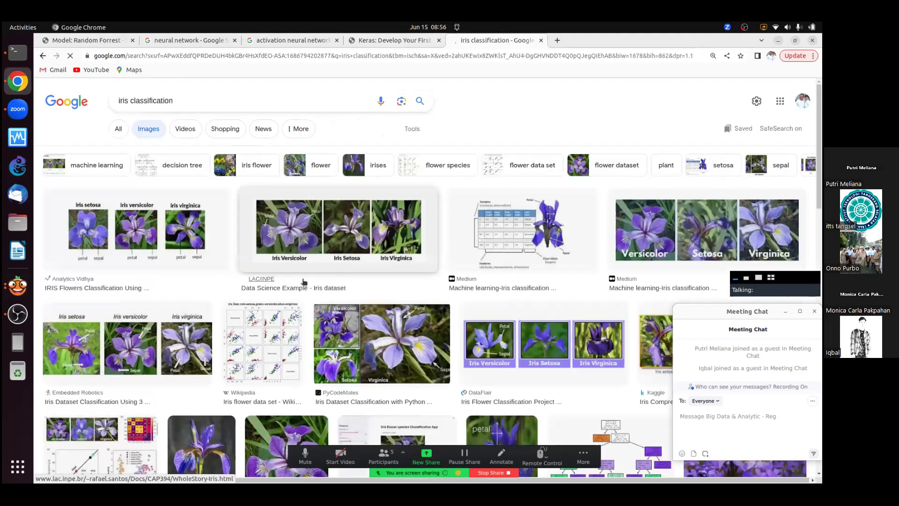
pyautogui.click(215, 230)
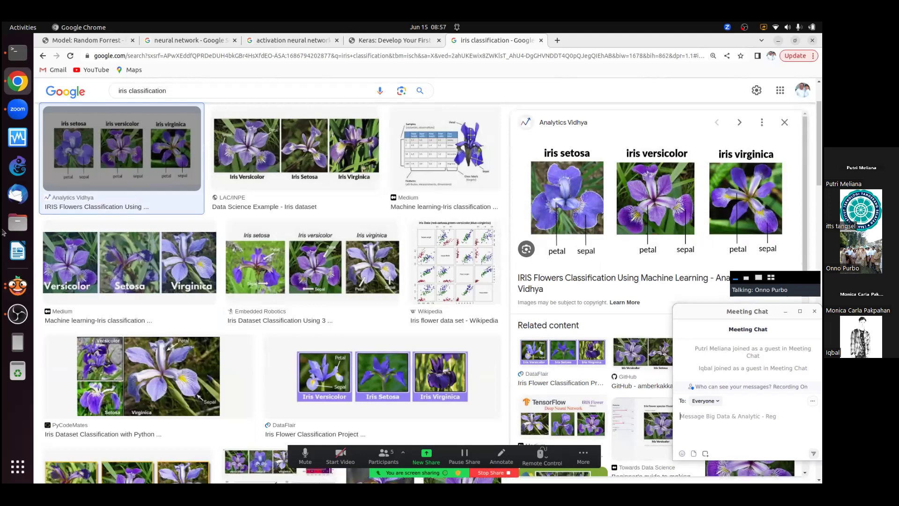
pyautogui.click(9, 287)
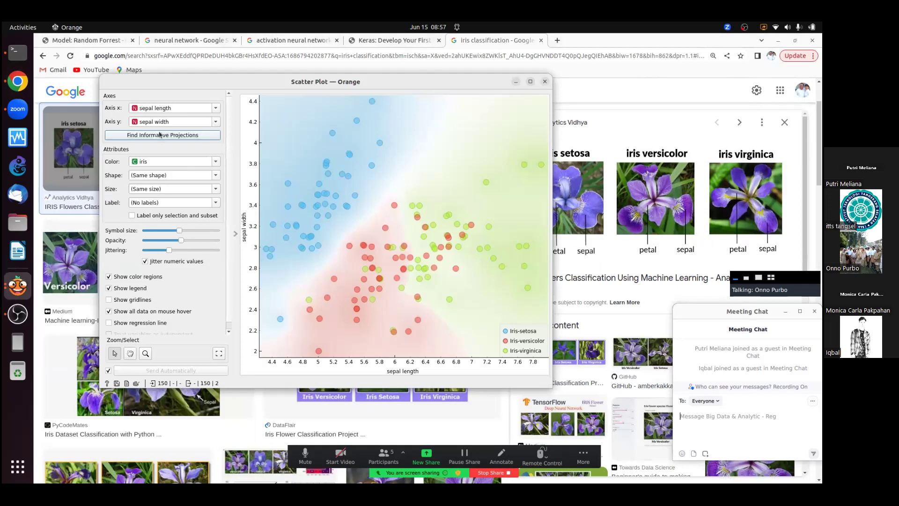
# Set the scatter plot's x axis to petal length and y axis to petal width, then minimise the plot window.
pyautogui.click(216, 109)
pyautogui.click(219, 128)
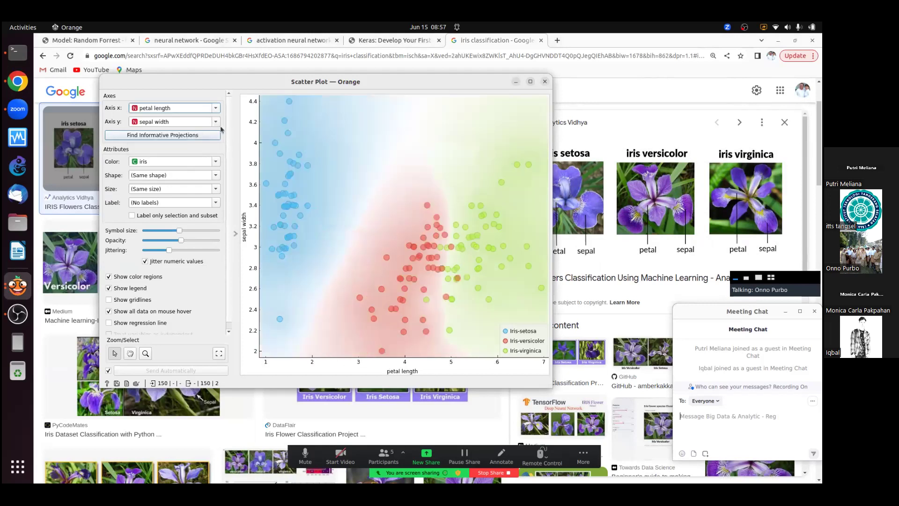
pyautogui.click(216, 122)
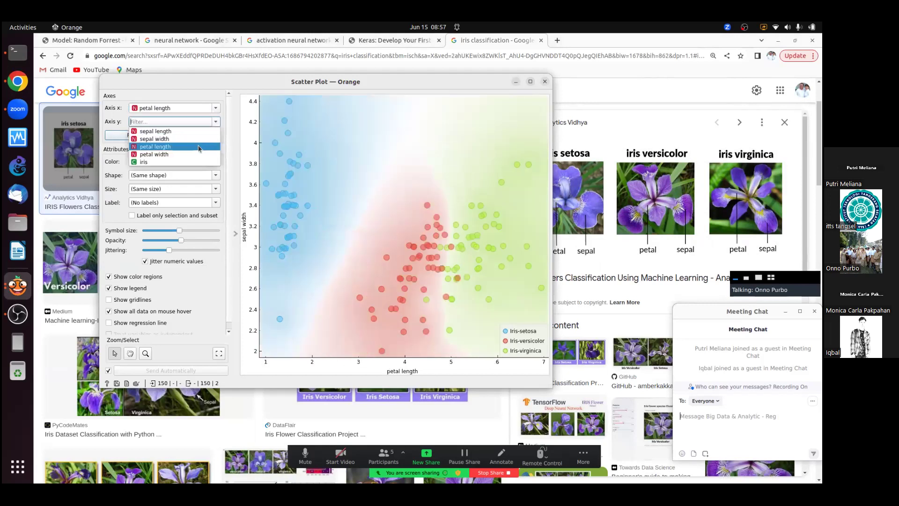
pyautogui.click(195, 154)
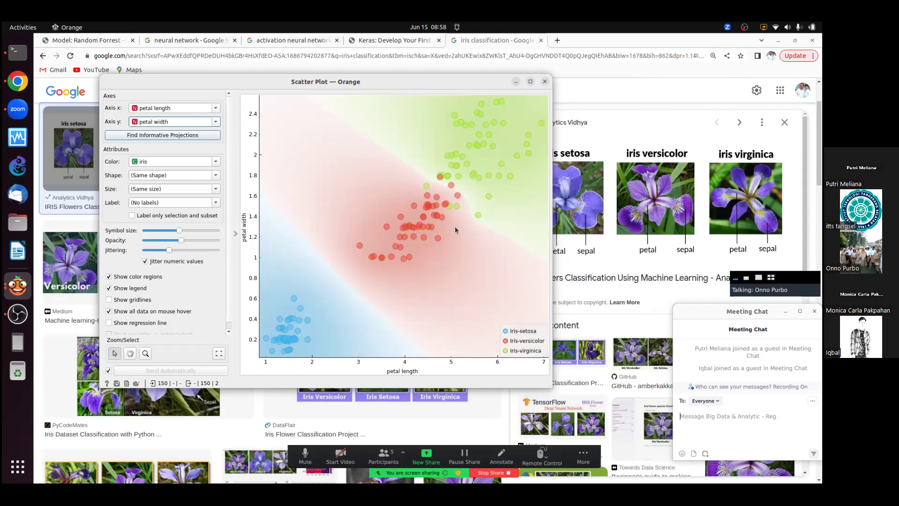
pyautogui.click(517, 82)
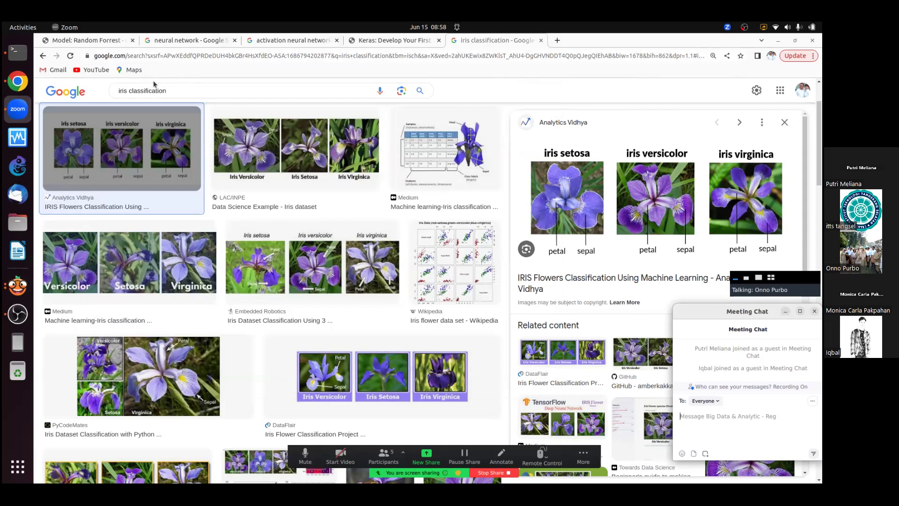
# Switch to the file manager and browse the contents of the Dokumen-OWP folder in Home.
pyautogui.click(19, 222)
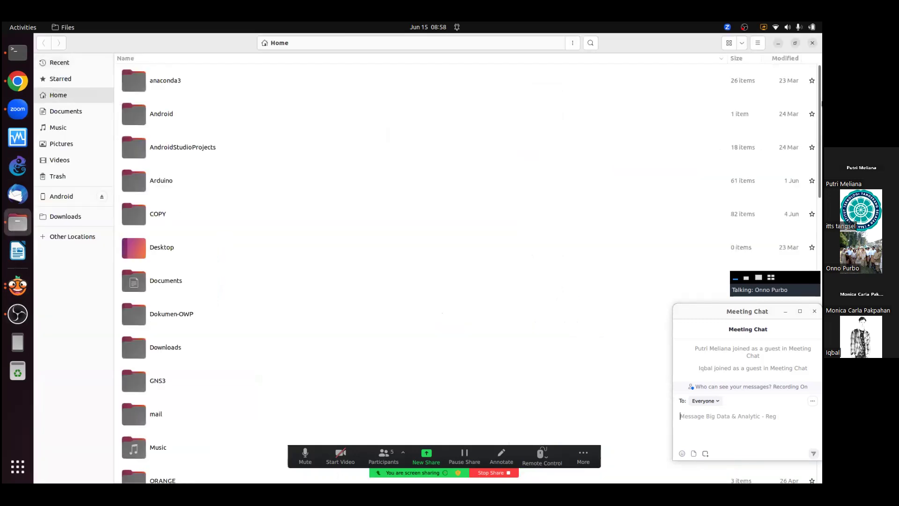
pyautogui.moveTo(821, 96); pyautogui.dragTo(817, 160)
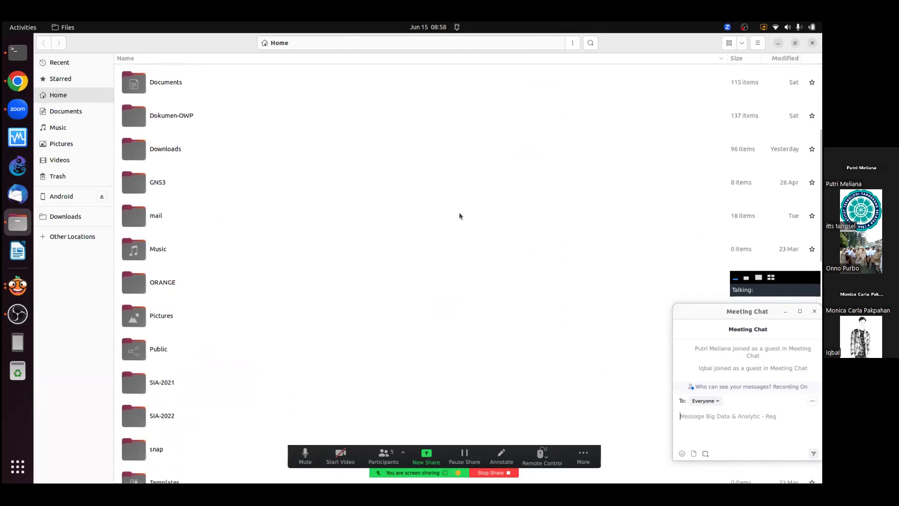
pyautogui.click(173, 115)
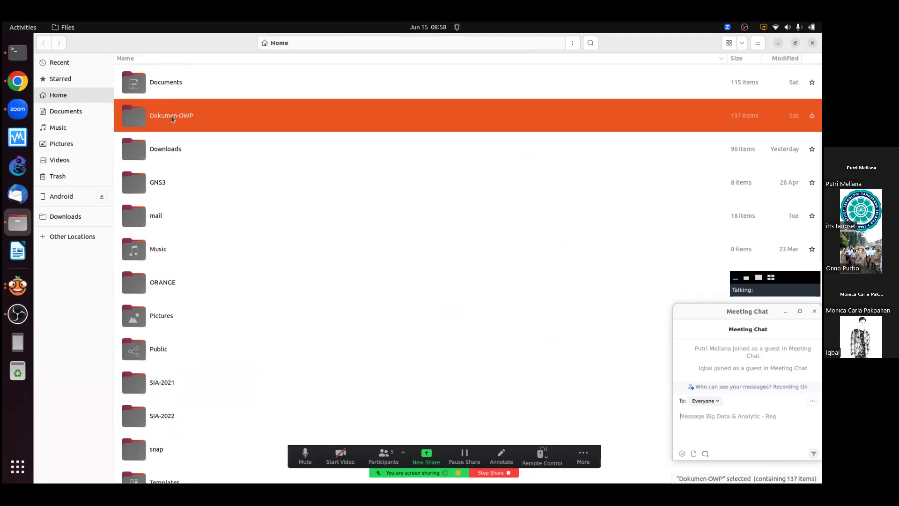
pyautogui.doubleClick(171, 115)
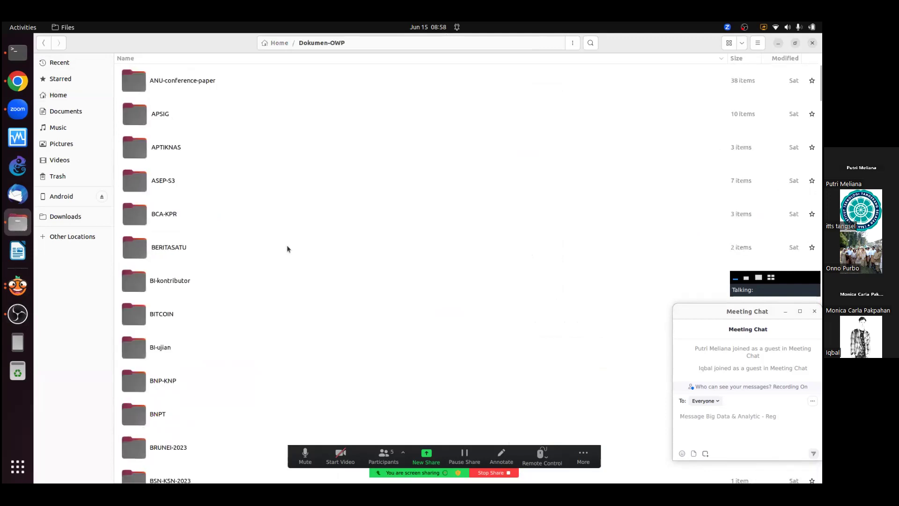
pyautogui.scroll(-20, 799, 274)
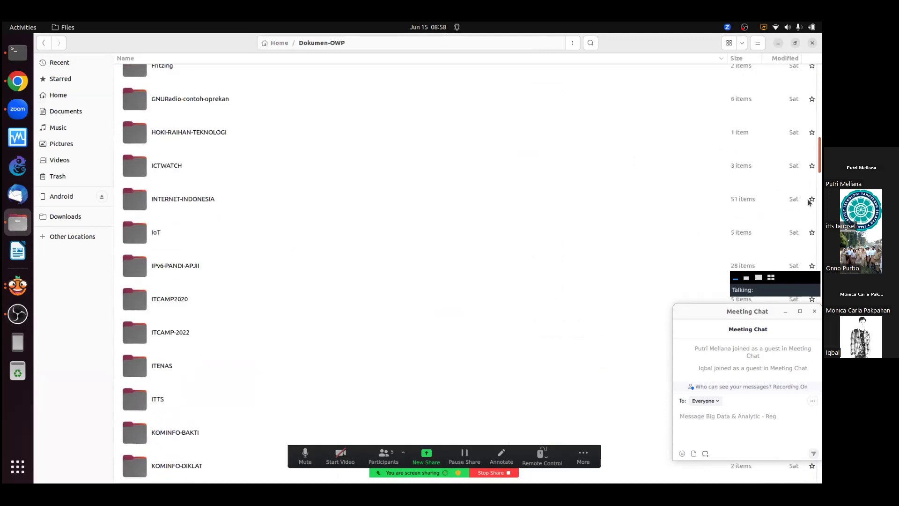
pyautogui.scroll(-2, 798, 276)
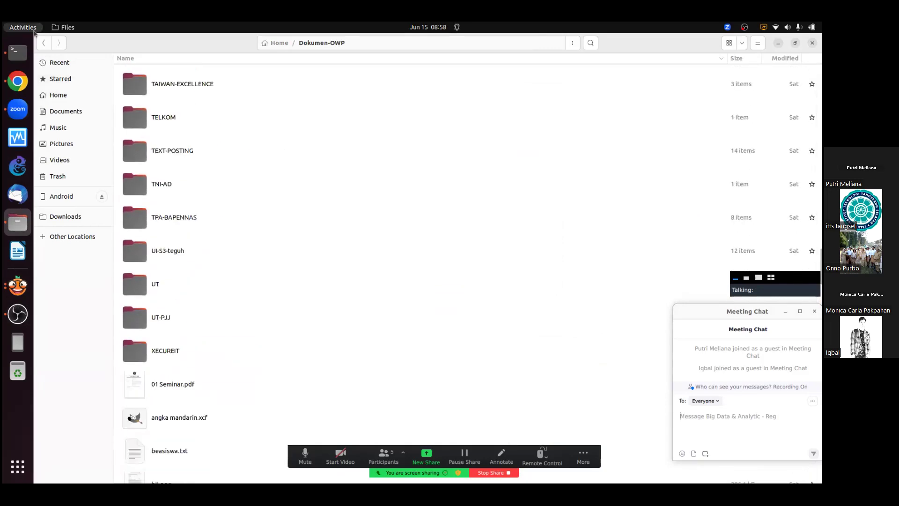
# Switch to the terminal, clear it and search the system for Credit files with "locate Credit".
pyautogui.click(19, 51)
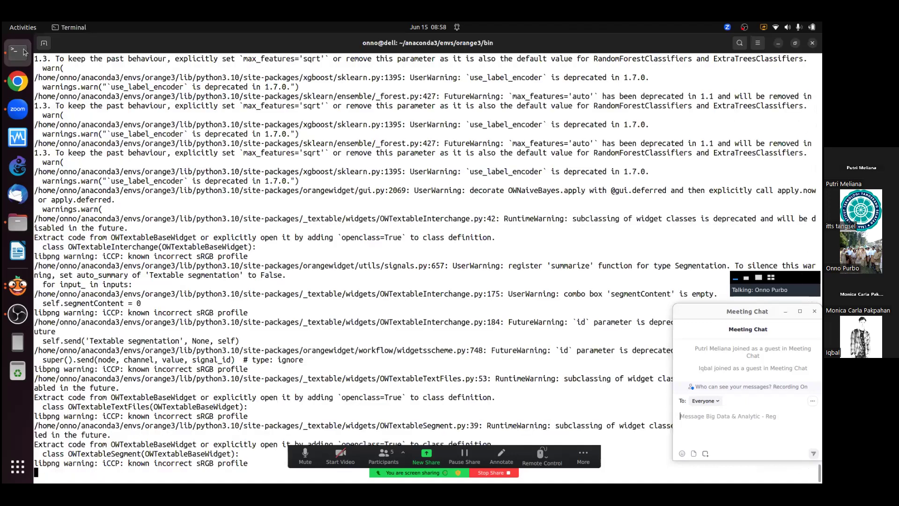
pyautogui.write('clear')
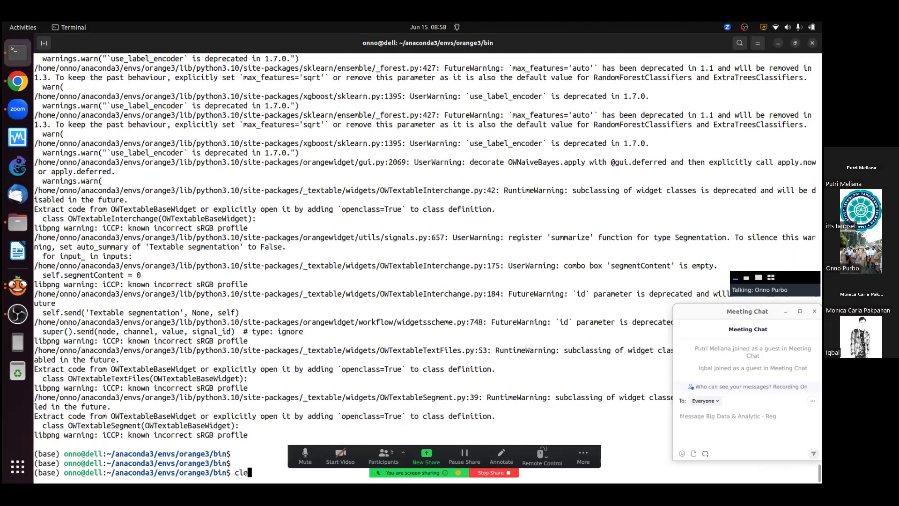
pyautogui.press('Return')
pyautogui.write('c')
pyautogui.press('BackSpace')
pyautogui.write('loicate')
pyautogui.press('BackSpace')
pyautogui.press('BackSpace')
pyautogui.press('BackSpace')
pyautogui.press('BackSpace')
pyautogui.press('BackSpace')
pyautogui.press('BackSpace')
pyautogui.write('ocate Credit')
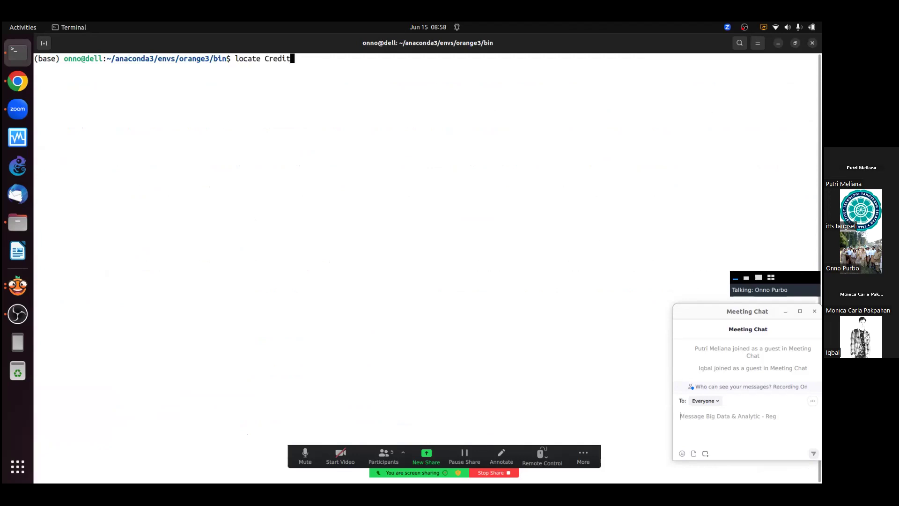
pyautogui.press('Return')
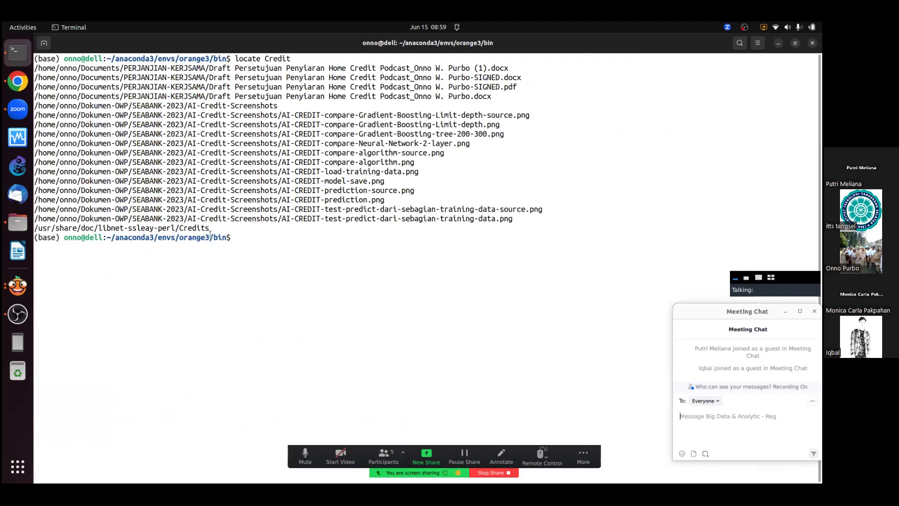
# Copy the path /usr/share/doc/libnet-ssleay-perl/Credits, clear the terminal and try to change into that location with cd.
pyautogui.moveTo(212, 231); pyautogui.dragTo(34, 229)
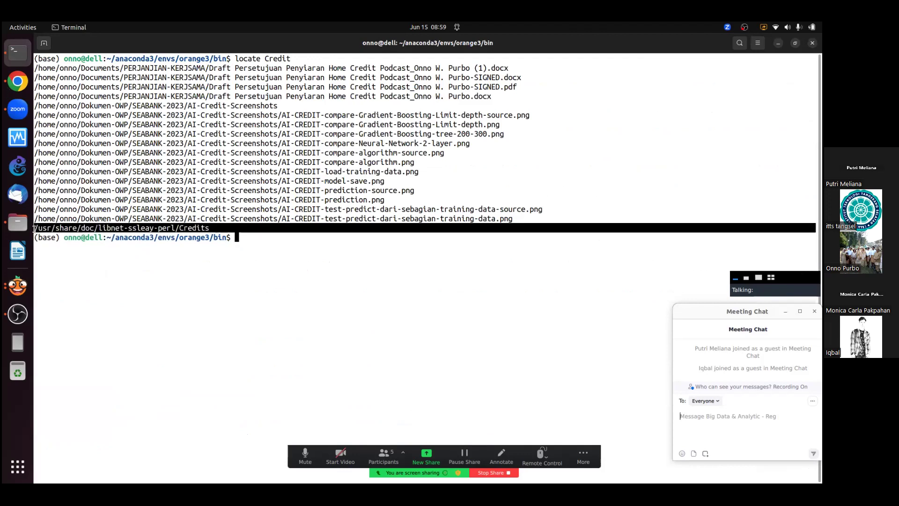
pyautogui.rightClick(78, 224)
pyautogui.click(92, 230)
pyautogui.write('clear')
pyautogui.press('Return')
pyautogui.write('cd')
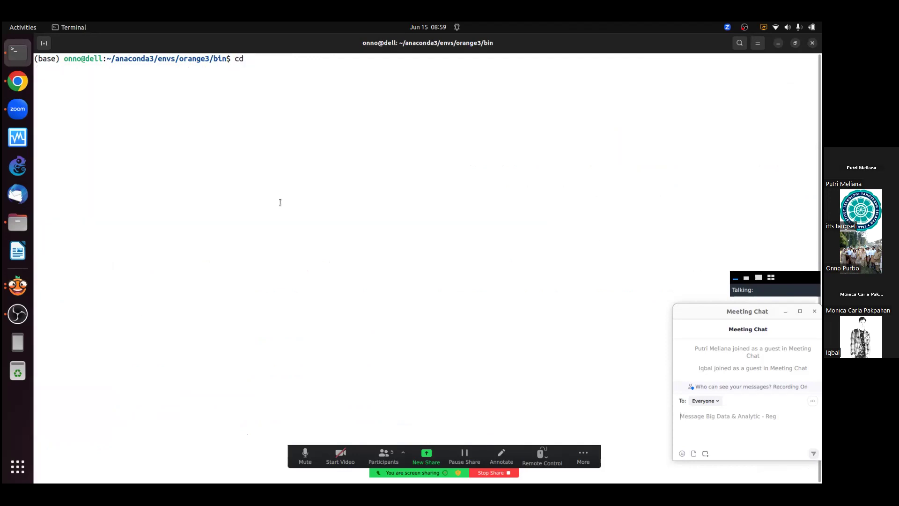
pyautogui.rightClick(339, 166)
pyautogui.click(355, 193)
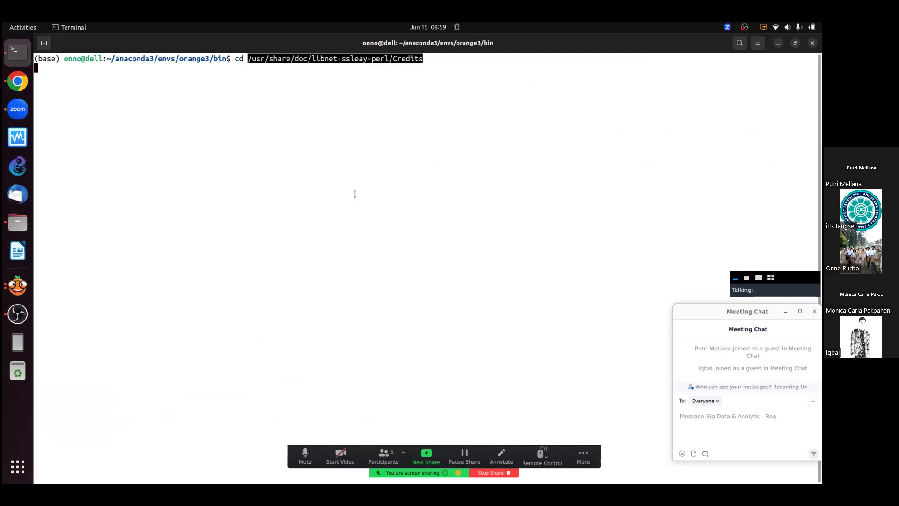
# List the contents of the current directory with ls, then clear the terminal.
pyautogui.write('ls')
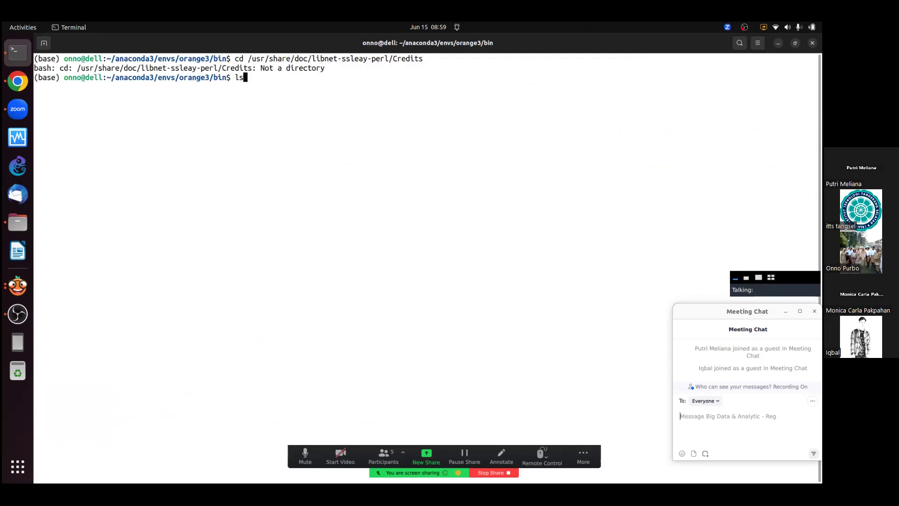
pyautogui.press('Return')
pyautogui.write('clear')
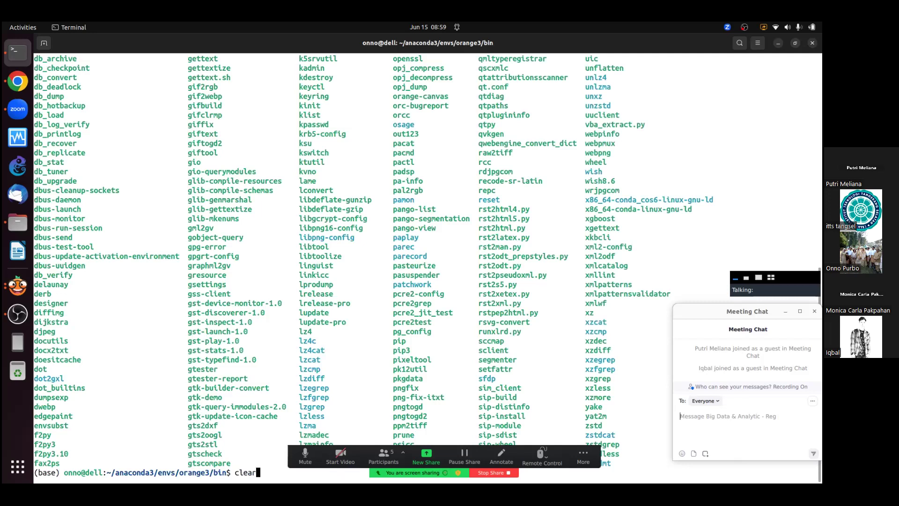
pyautogui.press('Return')
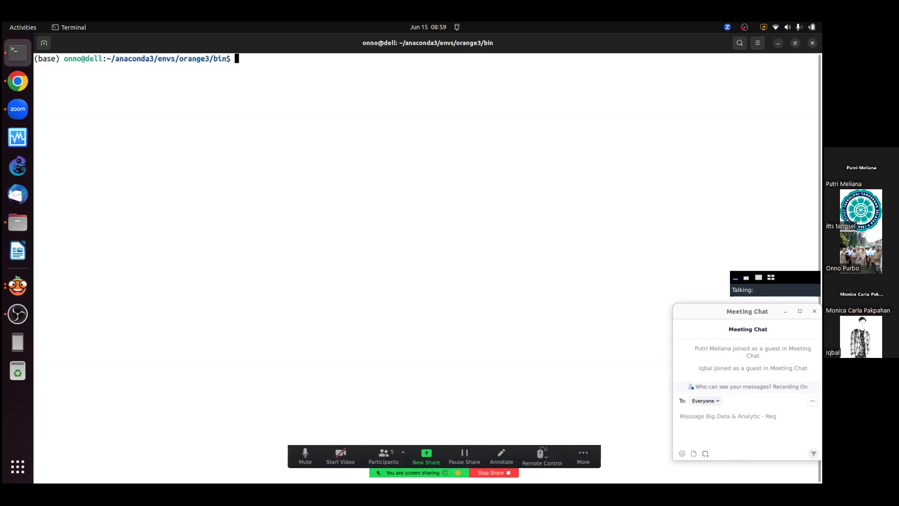
# Switch back to Orange and bring up the untitled workflow canvas instead of the scatter plot window.
pyautogui.click(17, 81)
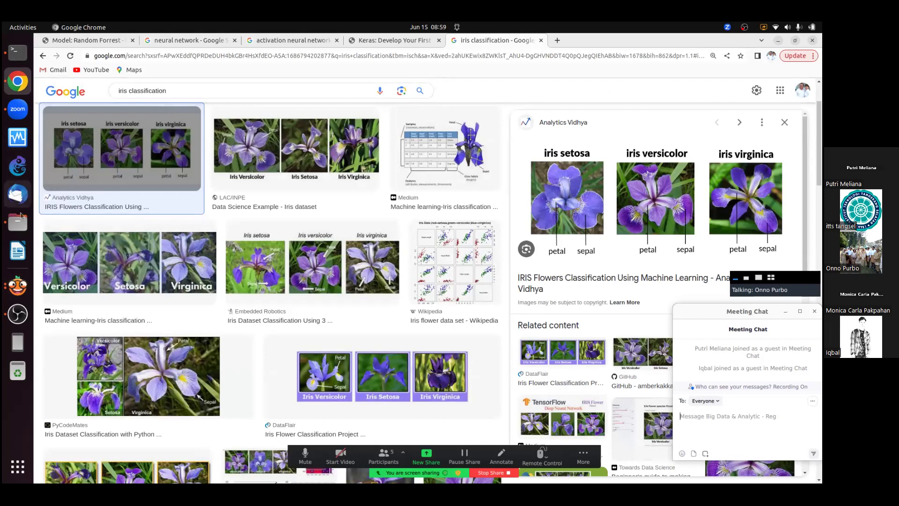
pyautogui.click(18, 287)
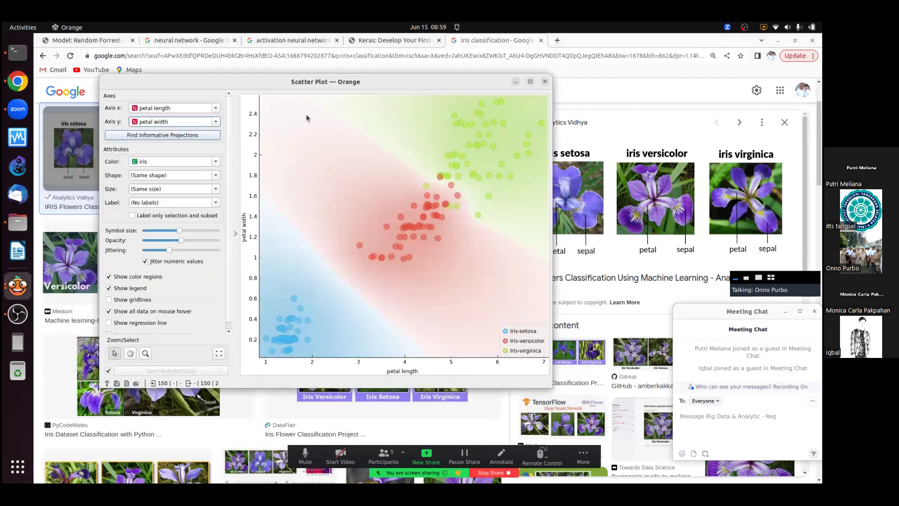
pyautogui.click(516, 82)
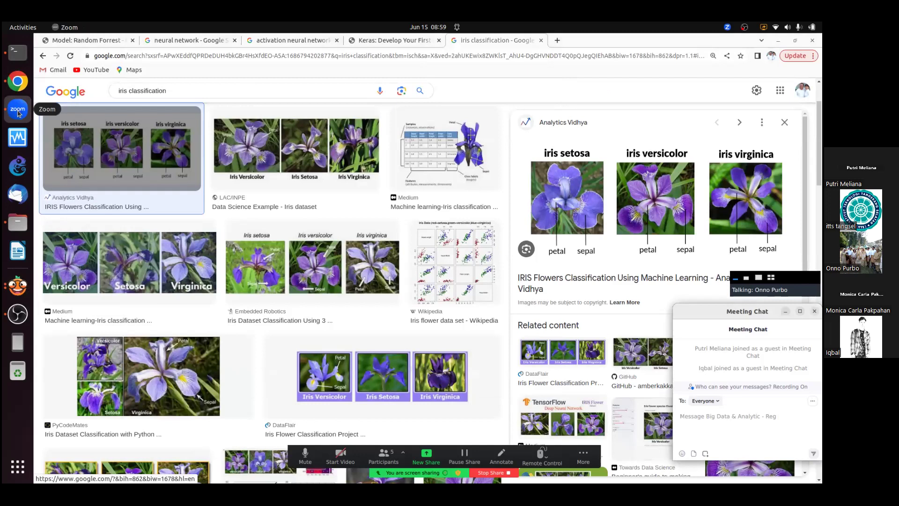
pyautogui.click(18, 286)
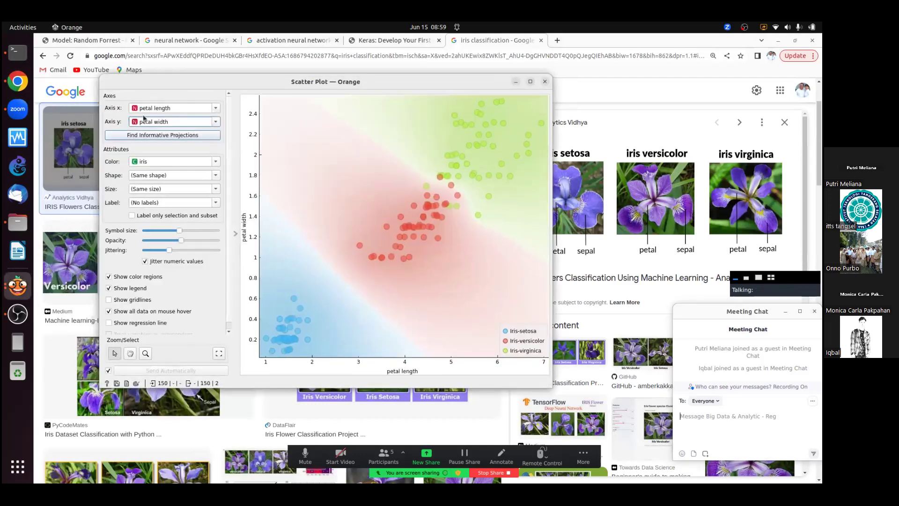
pyautogui.click(30, 287)
pyautogui.click(69, 260)
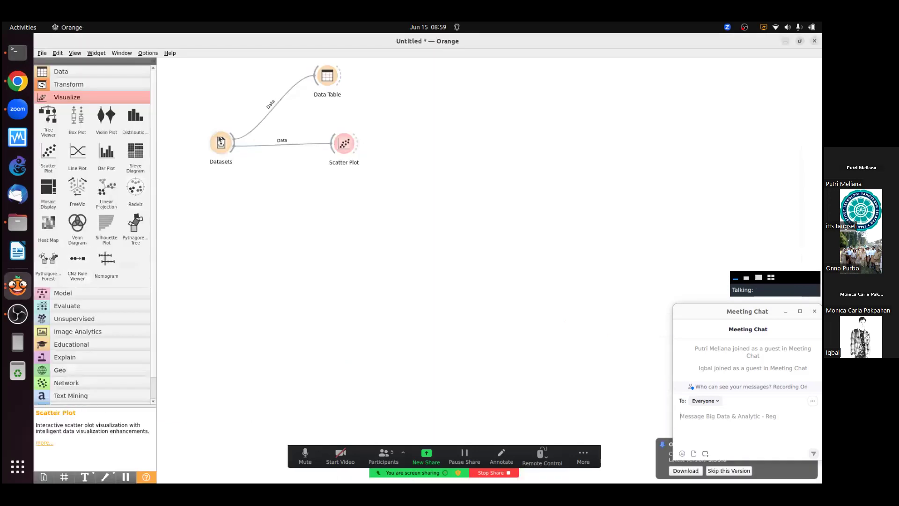
# Load the Titanic data set in the Datasets widget and close its window.
pyautogui.doubleClick(220, 141)
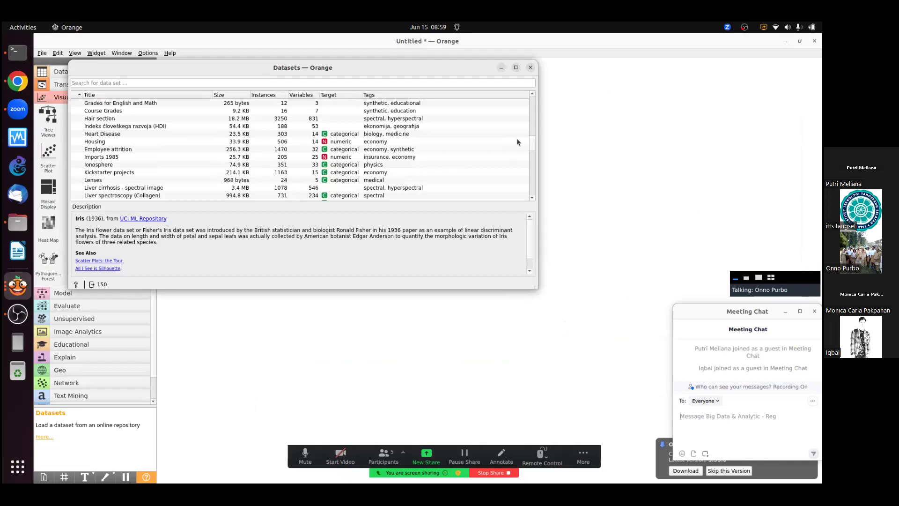
pyautogui.moveTo(528, 139); pyautogui.dragTo(527, 86)
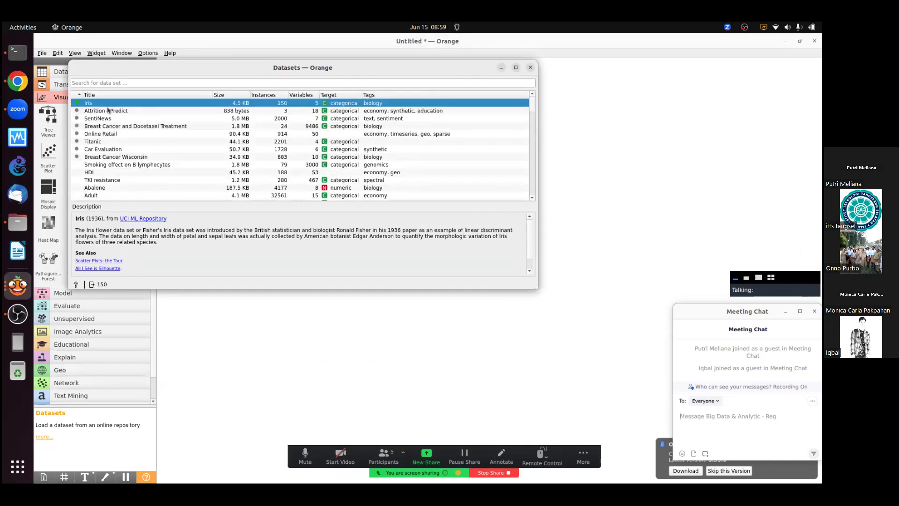
pyautogui.click(100, 142)
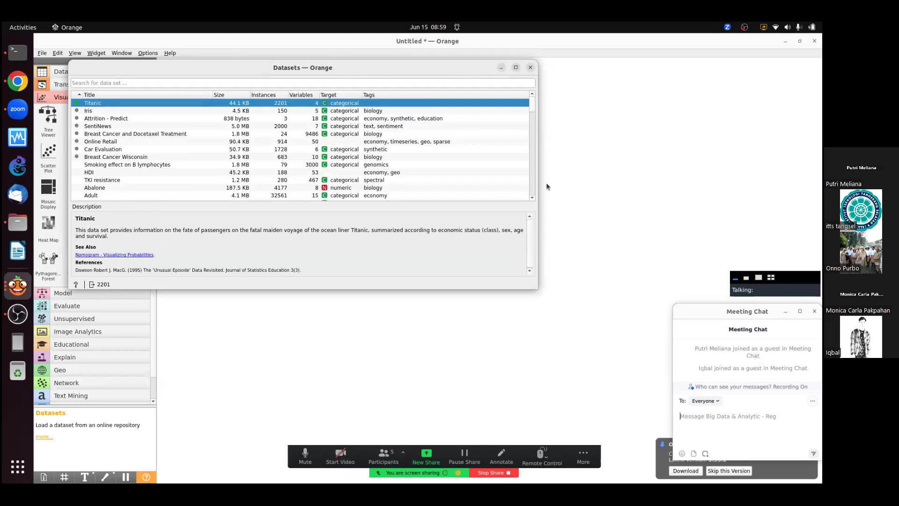
pyautogui.click(530, 68)
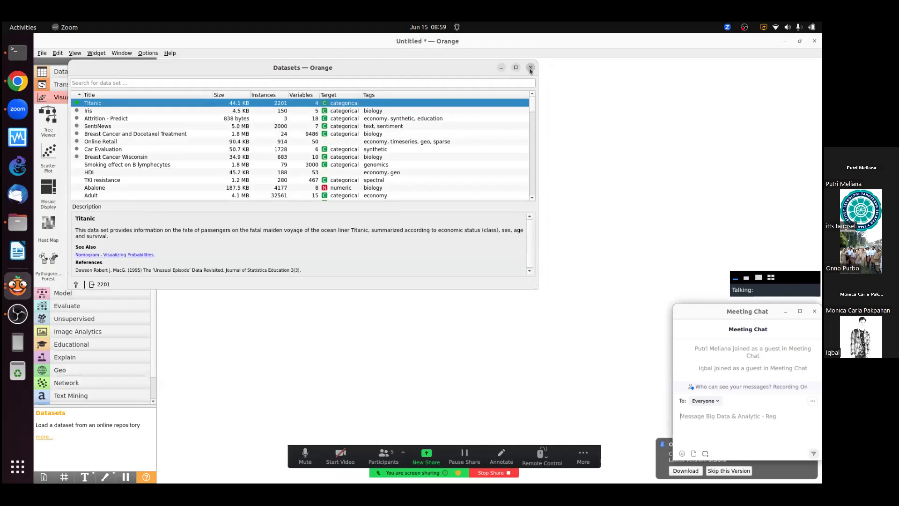
# Recheck the selection in the Datasets widget and view the Titanic records in the Data Table.
pyautogui.doubleClick(221, 148)
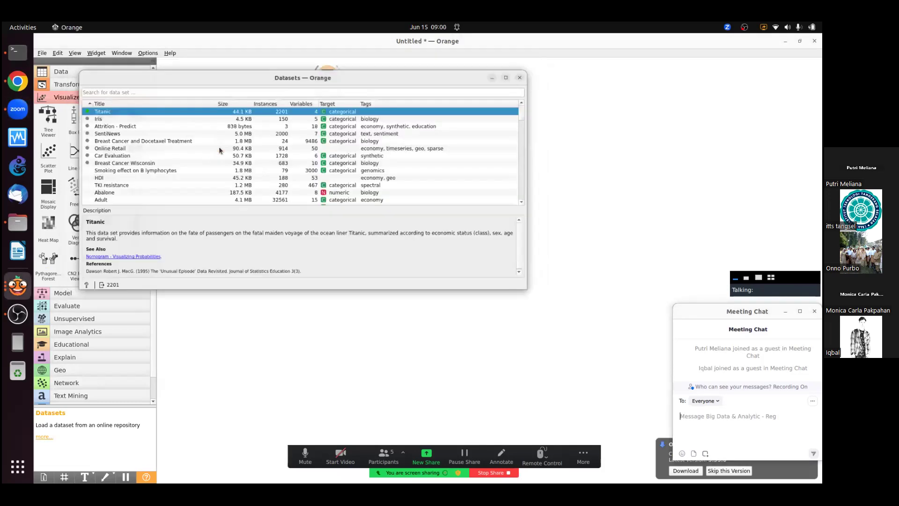
pyautogui.click(530, 68)
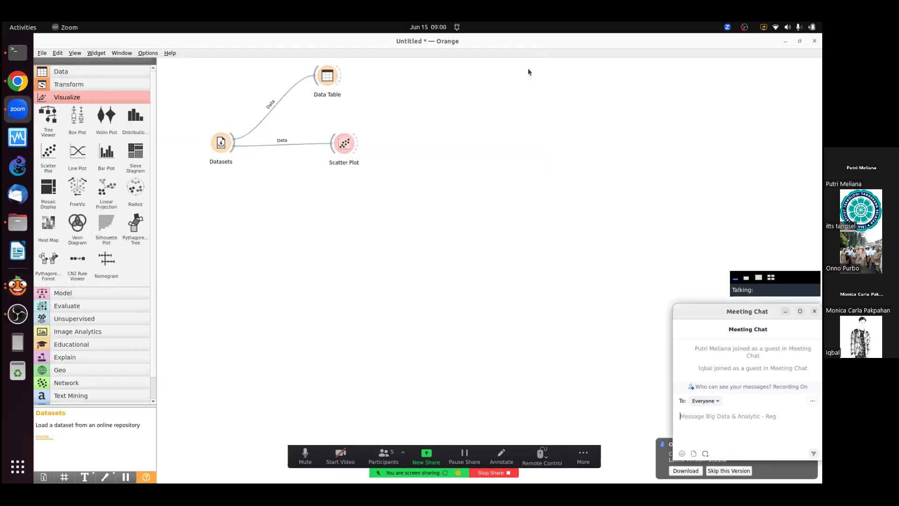
pyautogui.doubleClick(334, 79)
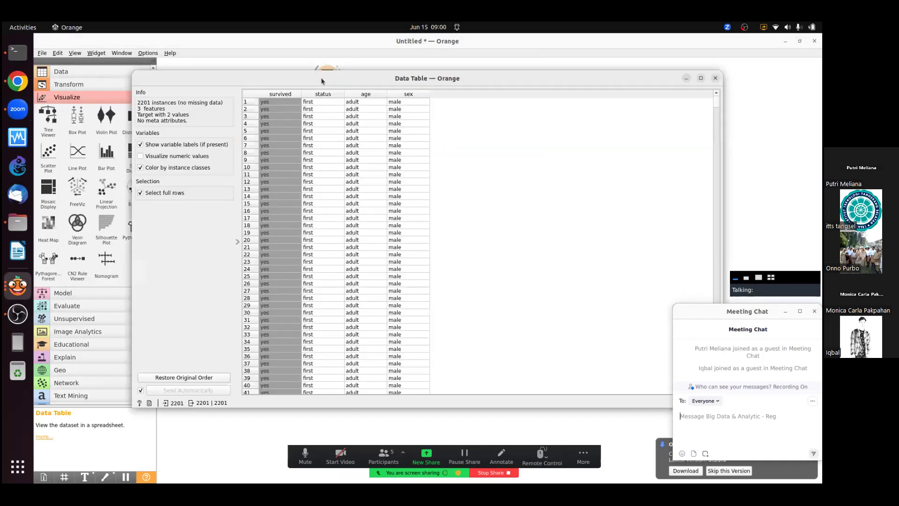
pyautogui.click(715, 78)
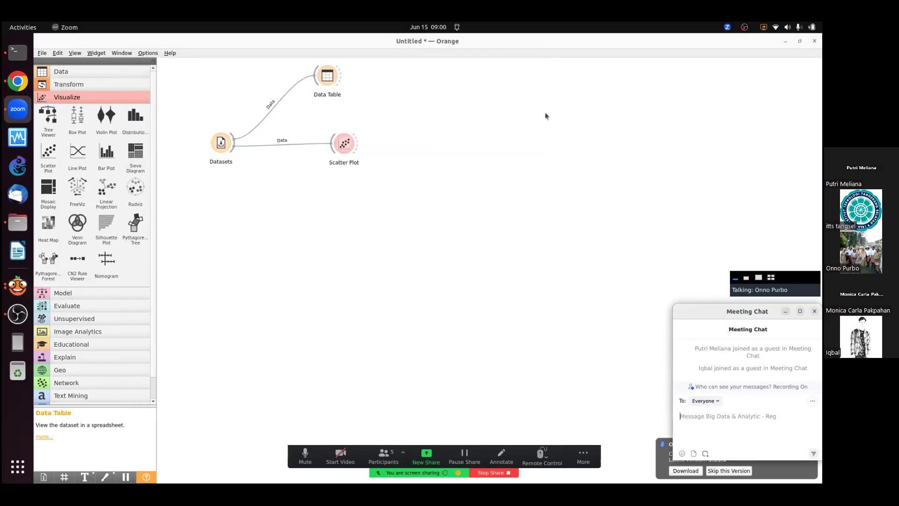
# Plot age on the x axis against survived on the y axis in the Scatter Plot, examine the points, and close it.
pyautogui.click(340, 148)
pyautogui.doubleClick(341, 149)
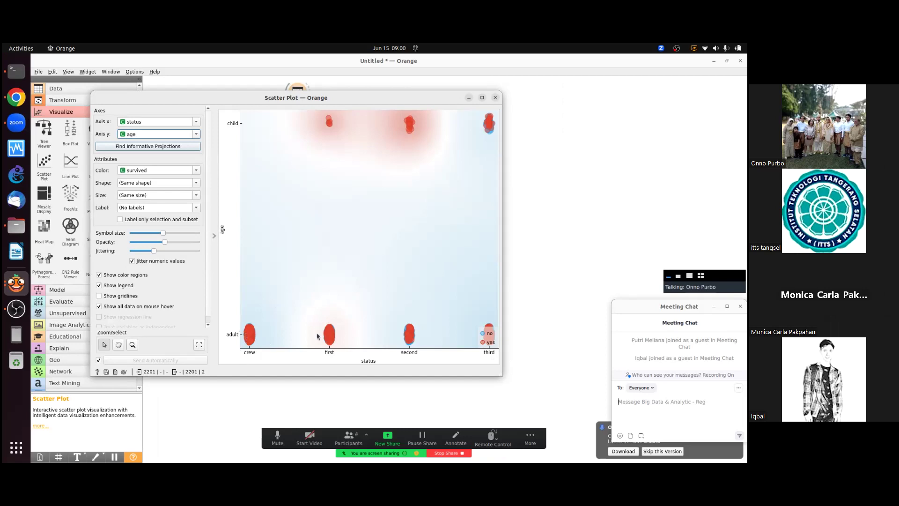
pyautogui.click(196, 123)
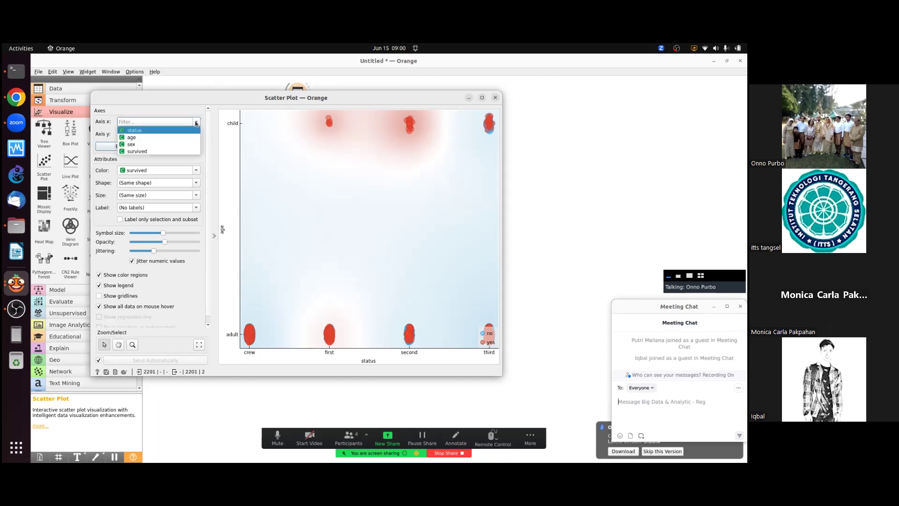
pyautogui.click(169, 141)
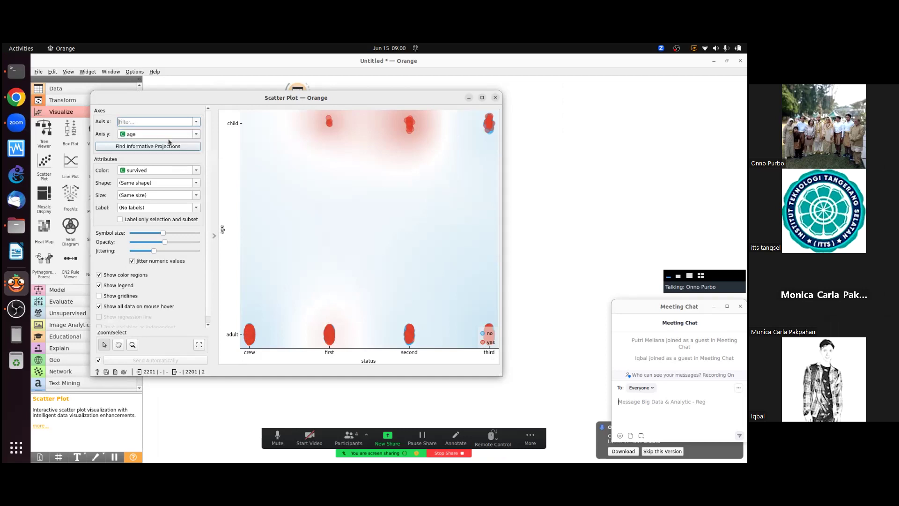
pyautogui.click(196, 136)
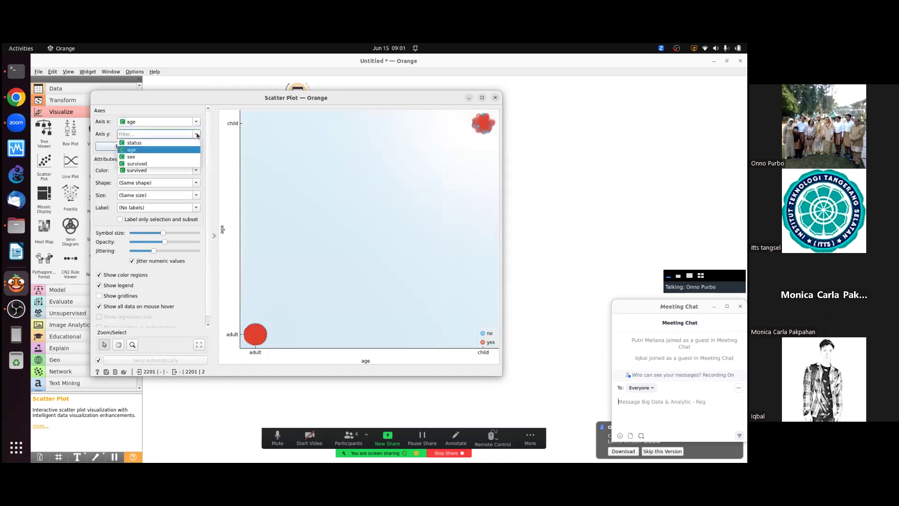
pyautogui.click(167, 161)
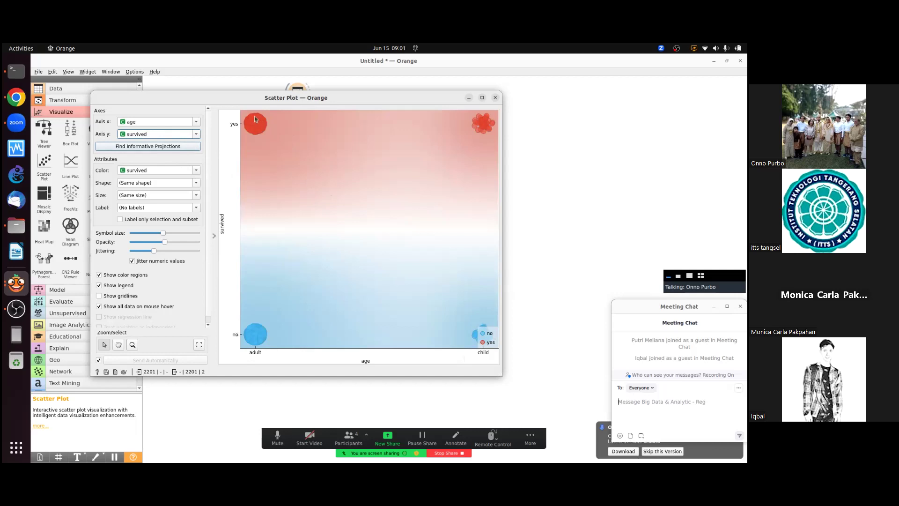
pyautogui.moveTo(254, 118)
pyautogui.click(495, 98)
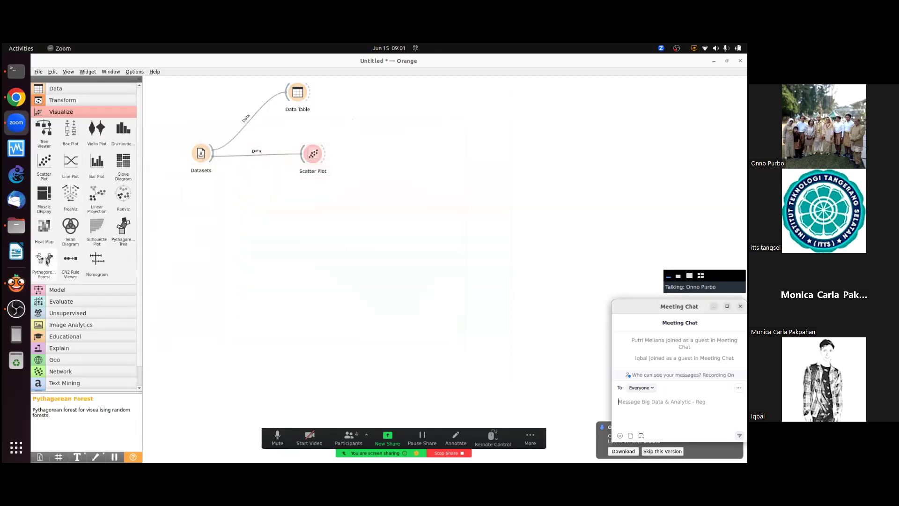
# Remove the Scatter Plot widget from the workflow and put Test and Score, Tree and Random Forest widgets on the canvas.
pyautogui.rightClick(312, 158)
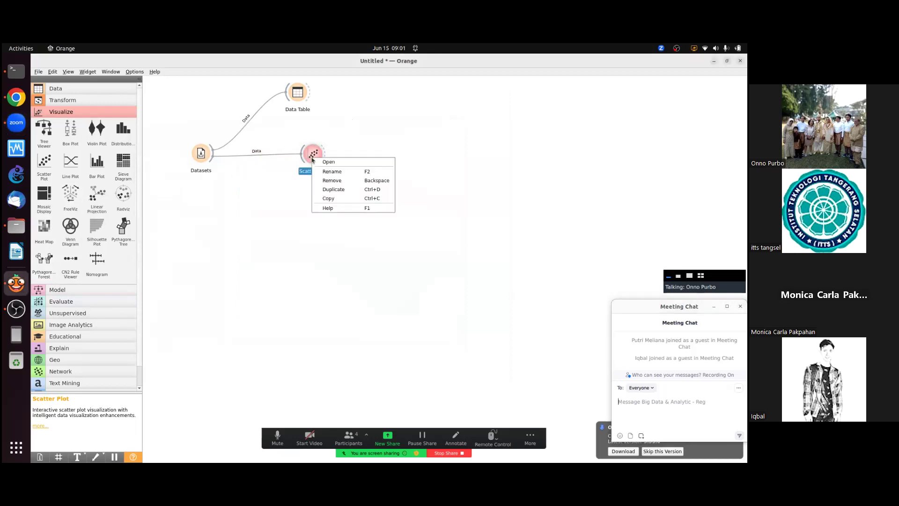
pyautogui.click(341, 184)
pyautogui.click(50, 294)
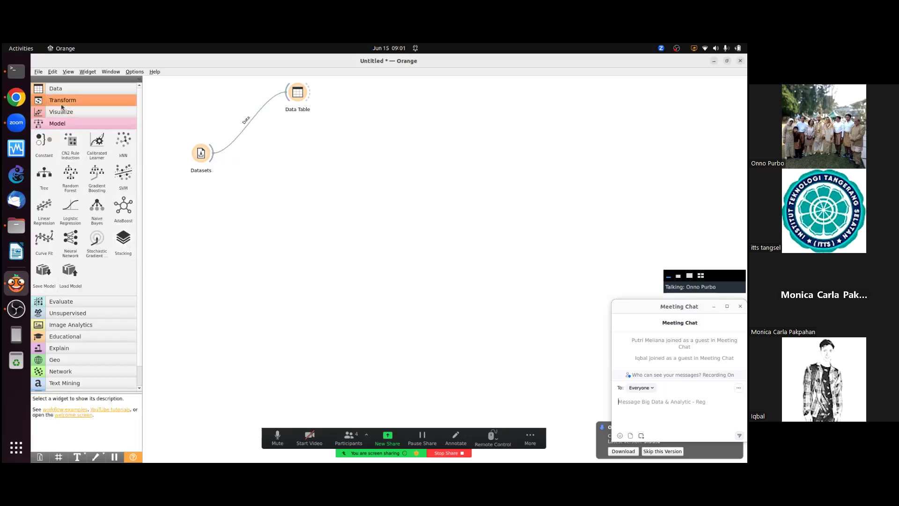
pyautogui.click(94, 301)
pyautogui.moveTo(44, 154); pyautogui.dragTo(349, 159)
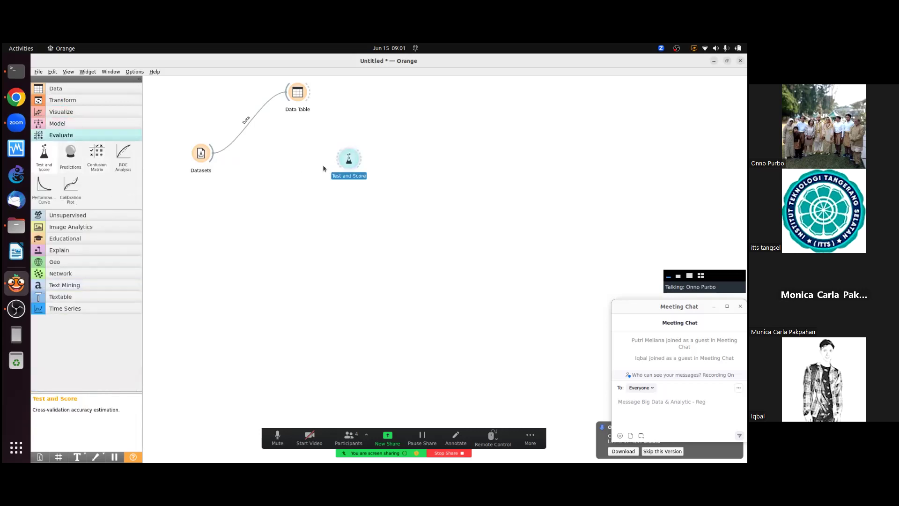
pyautogui.click(62, 124)
pyautogui.moveTo(44, 173); pyautogui.dragTo(263, 212)
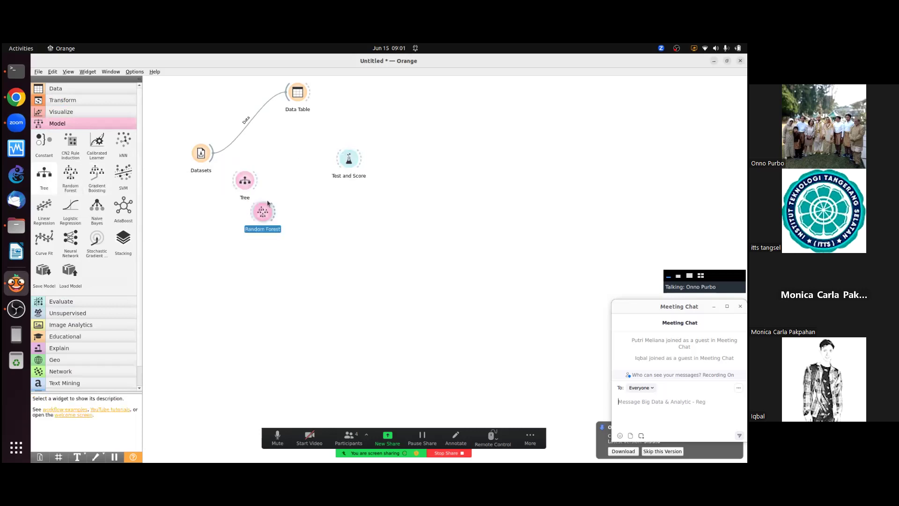
# Link Tree, Random Forest and Datasets to Test and Score, and check the evaluation results of both models.
pyautogui.moveTo(256, 181); pyautogui.dragTo(338, 162)
pyautogui.moveTo(276, 212); pyautogui.dragTo(348, 167)
pyautogui.moveTo(214, 161); pyautogui.dragTo(349, 161)
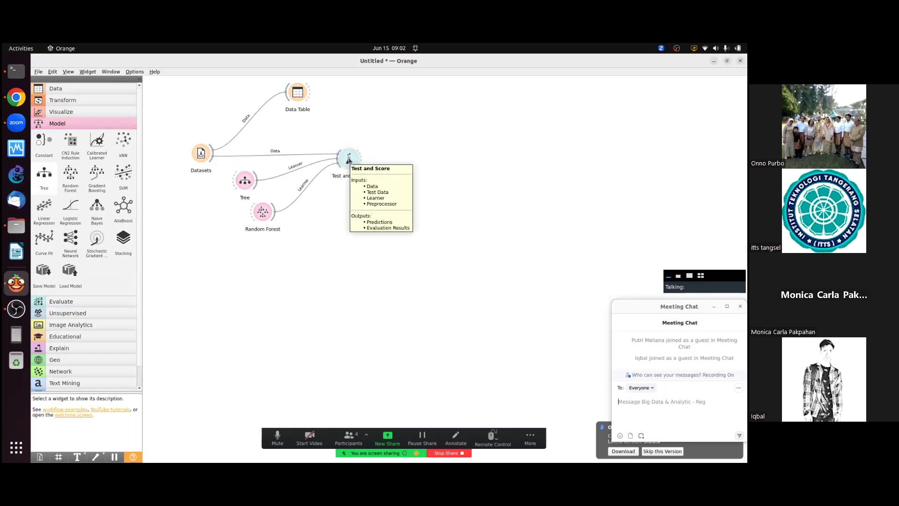
pyautogui.doubleClick(349, 159)
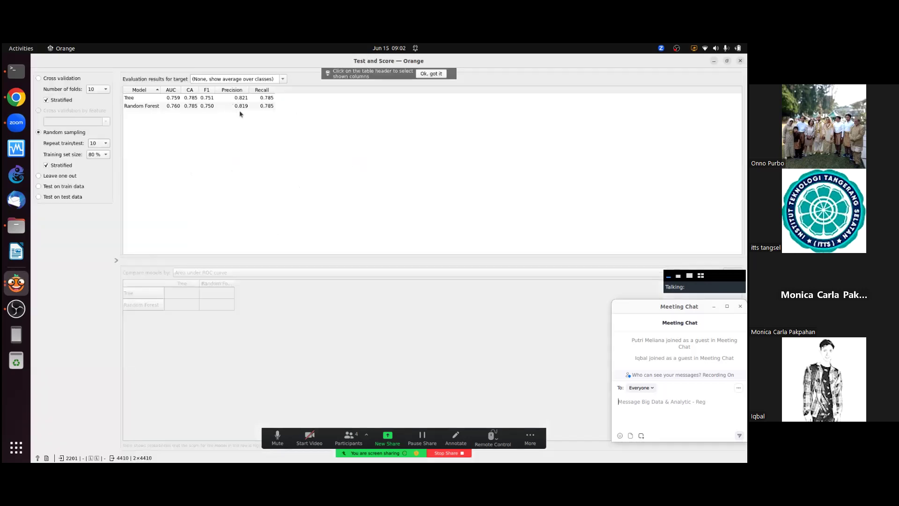
pyautogui.click(741, 62)
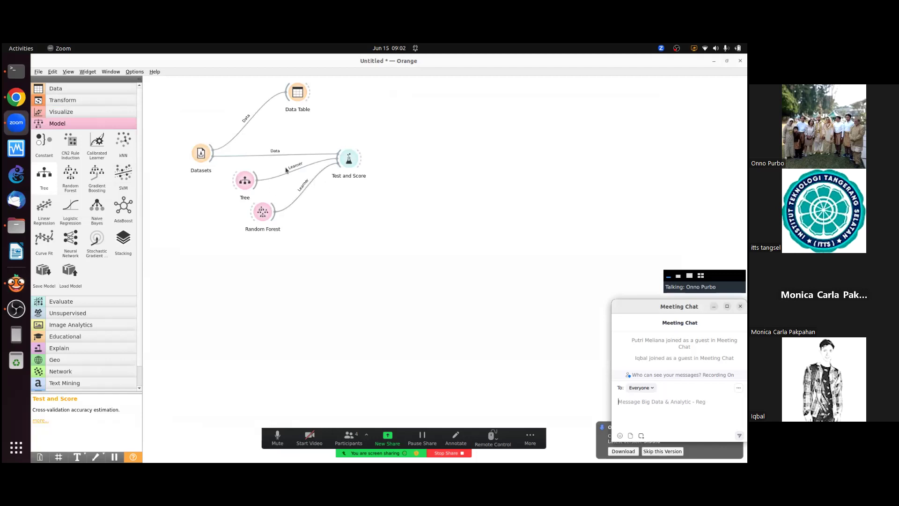
# Remove the Random Forest widget with its learner link and the Test and Score widget from the workflow.
pyautogui.rightClick(302, 189)
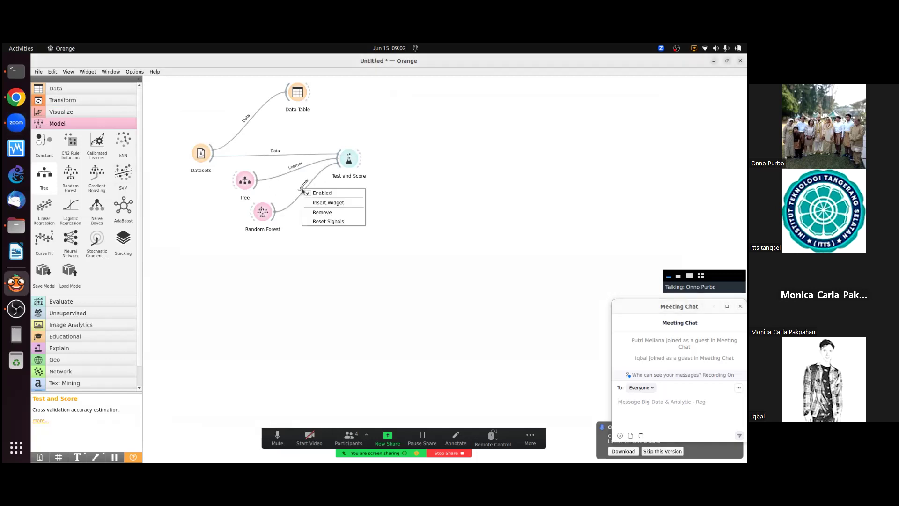
pyautogui.click(314, 211)
pyautogui.rightClick(263, 211)
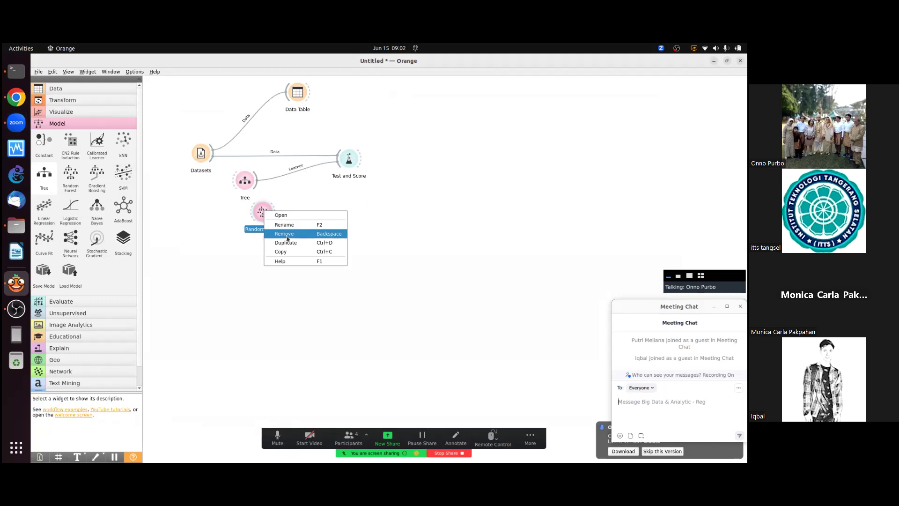
pyautogui.click(287, 234)
pyautogui.rightClick(349, 160)
pyautogui.click(370, 183)
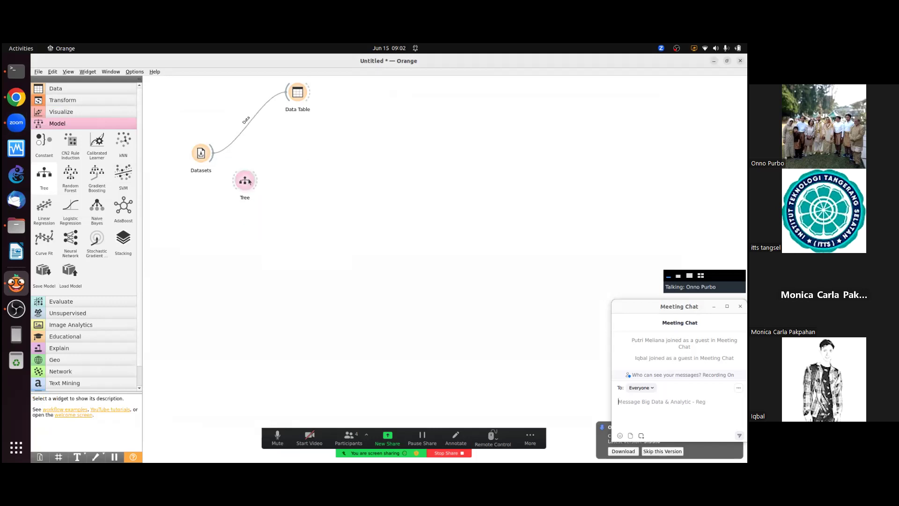
# Connect Datasets to the Tree model, and add a Tree Viewer fed by Tree to display the decision tree.
pyautogui.moveTo(248, 182); pyautogui.dragTo(302, 182)
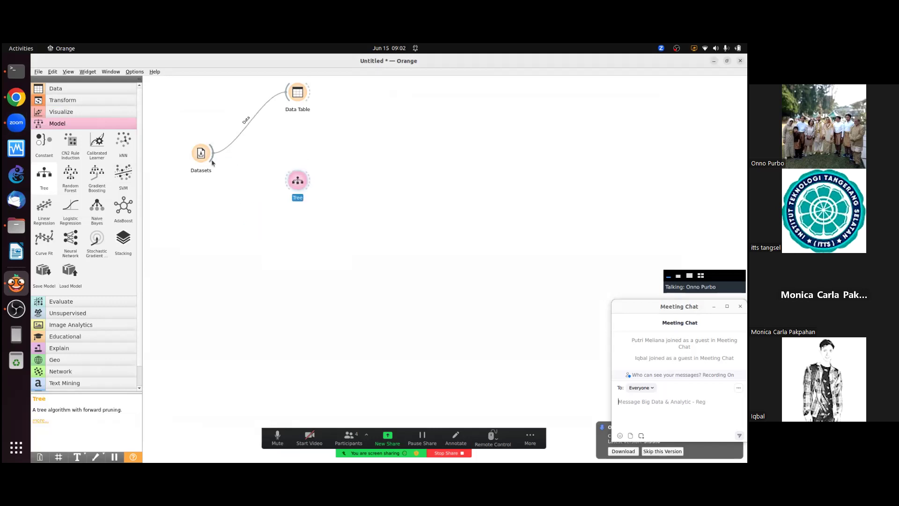
pyautogui.moveTo(212, 163); pyautogui.dragTo(286, 180)
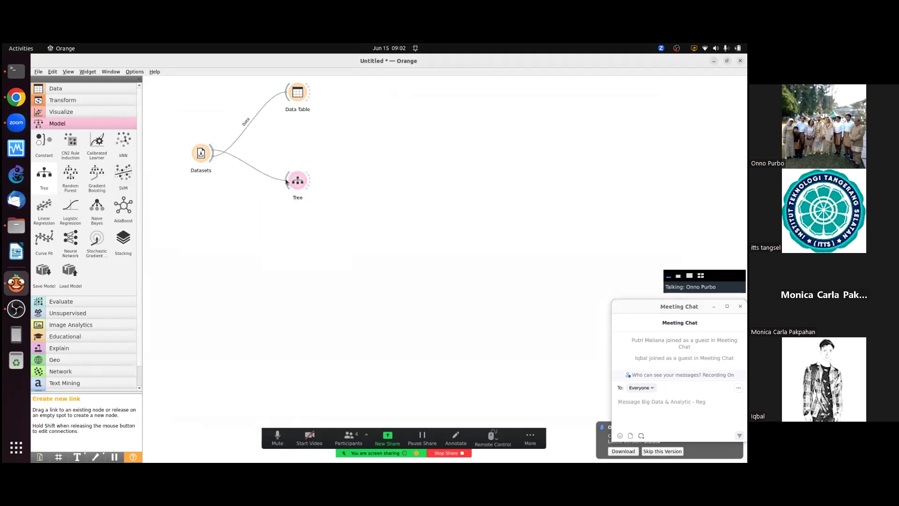
pyautogui.click(56, 112)
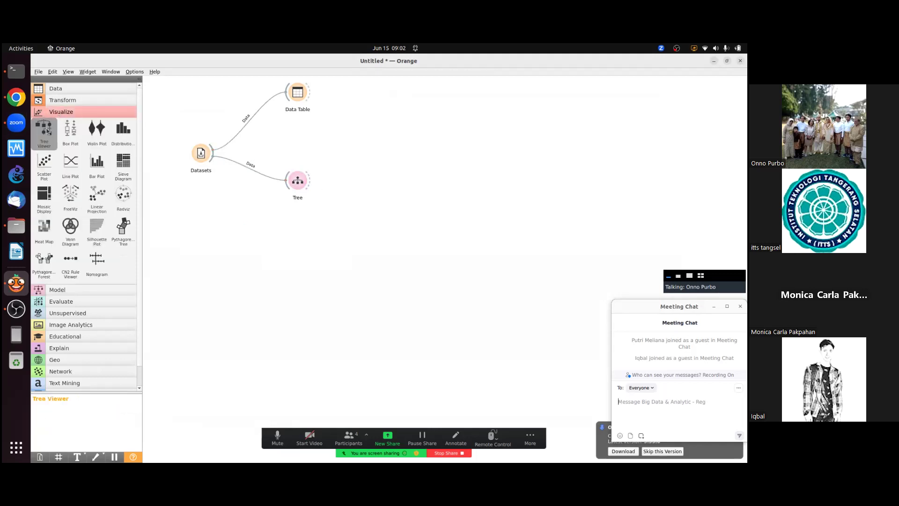
pyautogui.click(45, 131)
pyautogui.moveTo(311, 181); pyautogui.dragTo(457, 154)
pyautogui.doubleClick(451, 152)
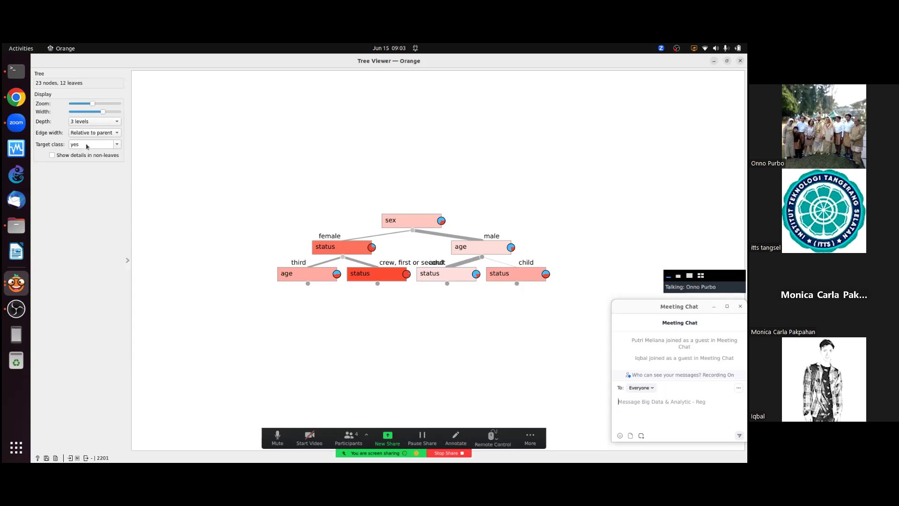
# Set the Tree Viewer's target class to no and inspect the sex, age and status nodes.
pyautogui.click(112, 145)
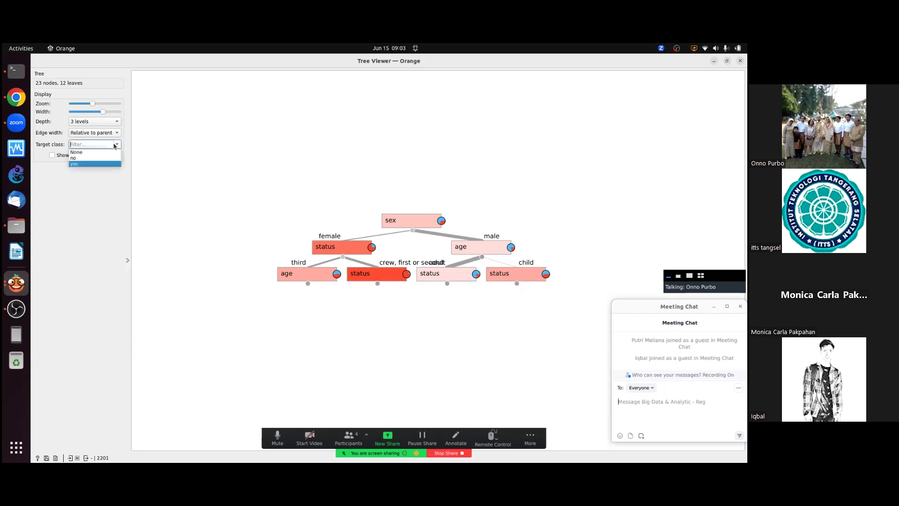
pyautogui.click(98, 159)
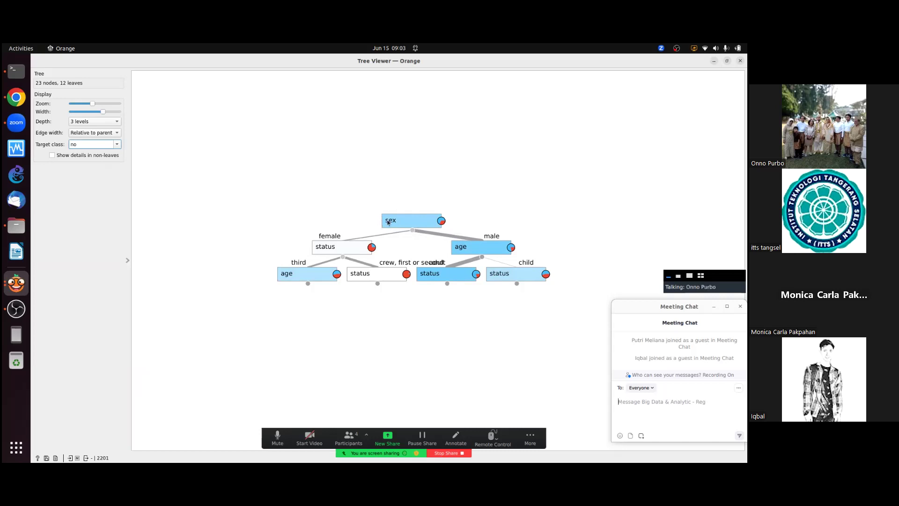
pyautogui.moveTo(393, 223)
pyautogui.moveTo(512, 253)
pyautogui.moveTo(449, 276)
# Switch to the Files app and open the SIA-SATU-Indonesia-Awards folder inside Dokumen-OWP.
pyautogui.click(17, 226)
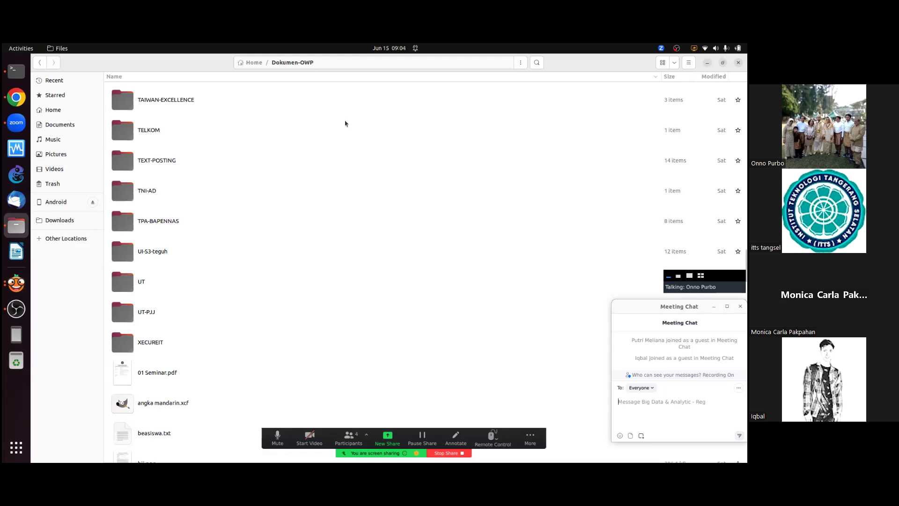
pyautogui.click(167, 227)
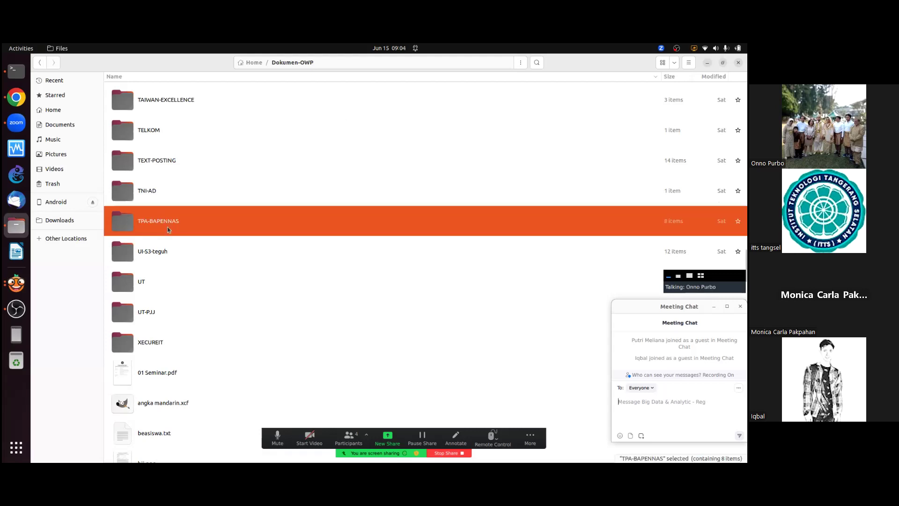
pyautogui.press('Up')
pyautogui.press('Up')
pyautogui.press('Up')
pyautogui.press('Up')
pyautogui.press('Up')
pyautogui.press('Up')
pyautogui.press('Up')
pyautogui.press('Up')
pyautogui.press('Up')
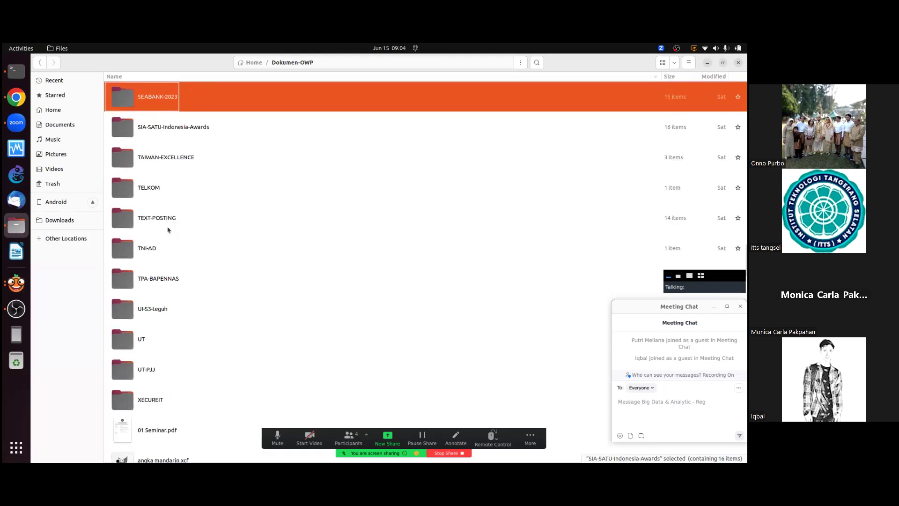
pyautogui.press('Down')
pyautogui.press('Down')
pyautogui.press('Down')
pyautogui.press('Down')
pyautogui.press('Down')
pyautogui.press('Down')
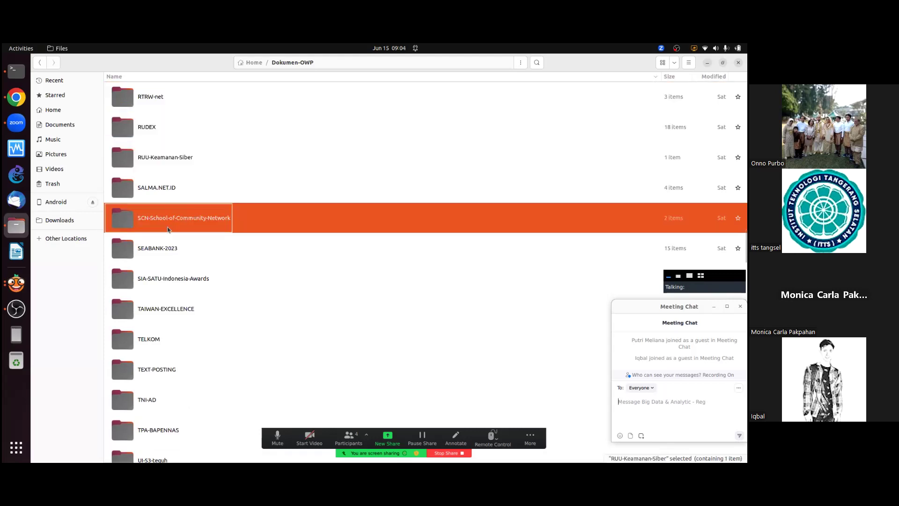
pyautogui.press('Down')
pyautogui.press('Down')
pyautogui.press('Up')
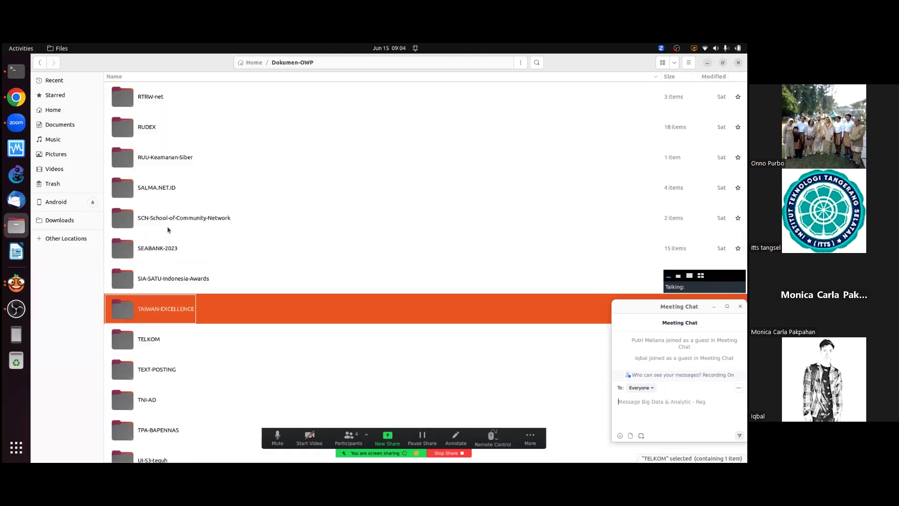
pyautogui.press('Up')
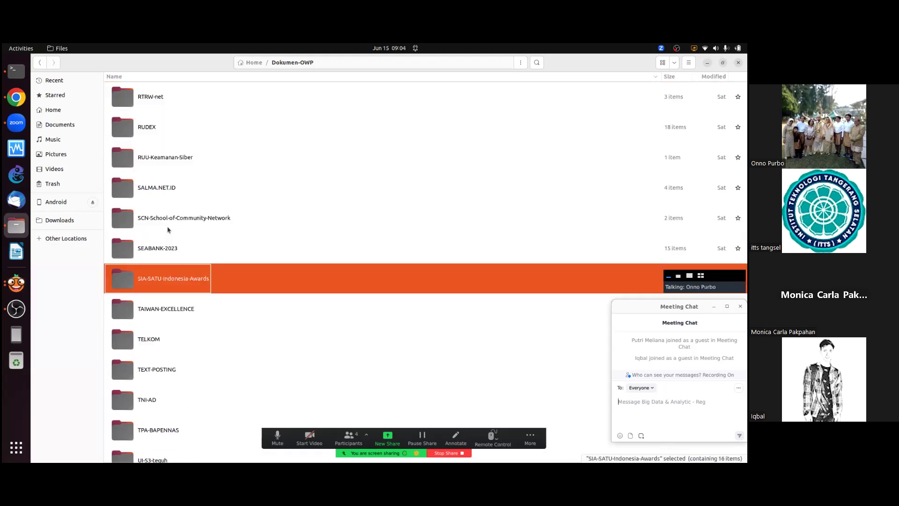
pyautogui.press('Return')
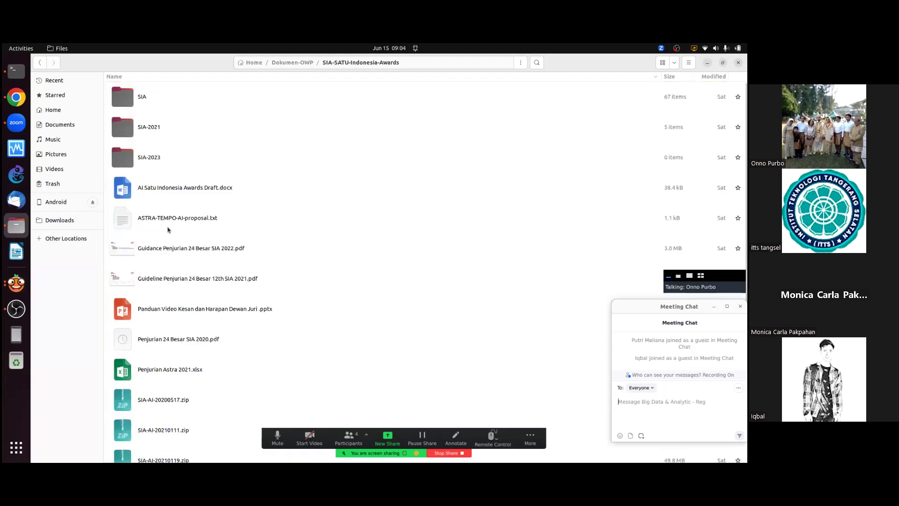
# Look inside the SIA-2023 folder and return to SIA-SATU-Indonesia-Awards.
pyautogui.press('Down')
pyautogui.press('Down')
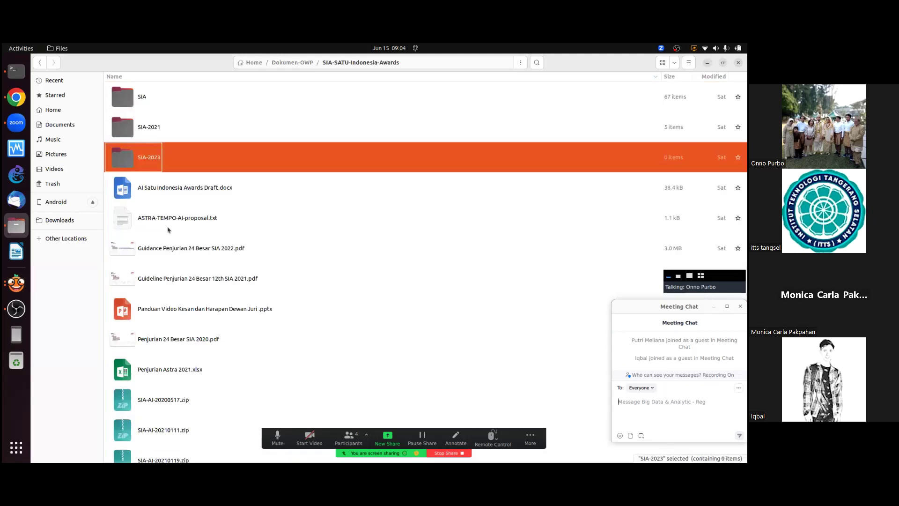
pyautogui.press('Return')
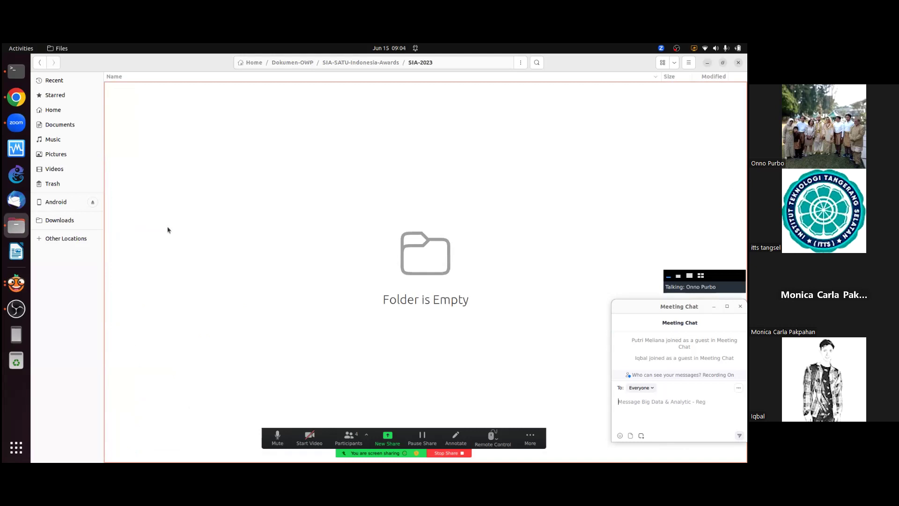
pyautogui.click(358, 63)
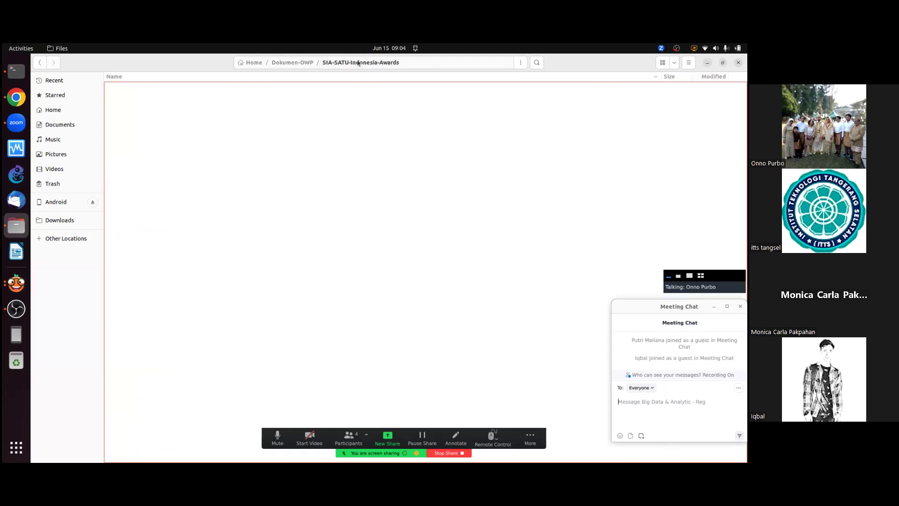
# Open the SIA-2021 folder and its SIA2021-worksheet subfolder.
pyautogui.hotkey('ctrl', 'v')
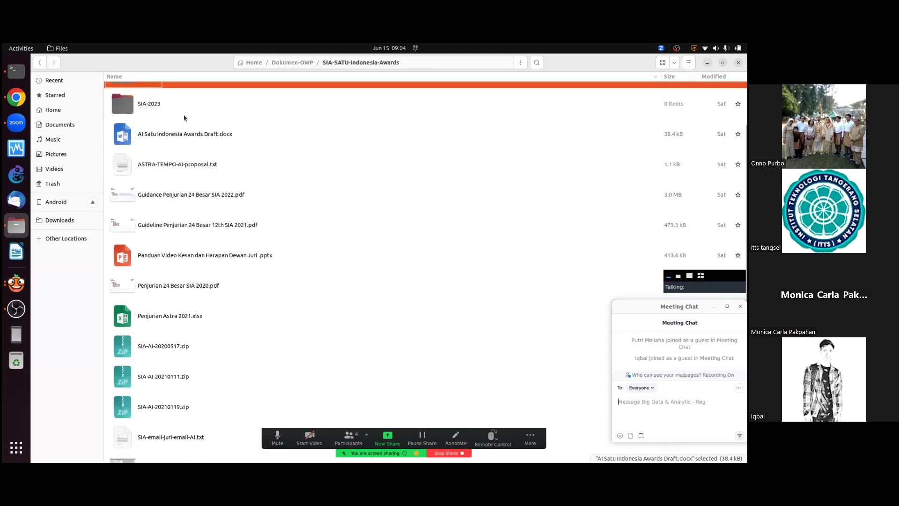
pyautogui.press('Return')
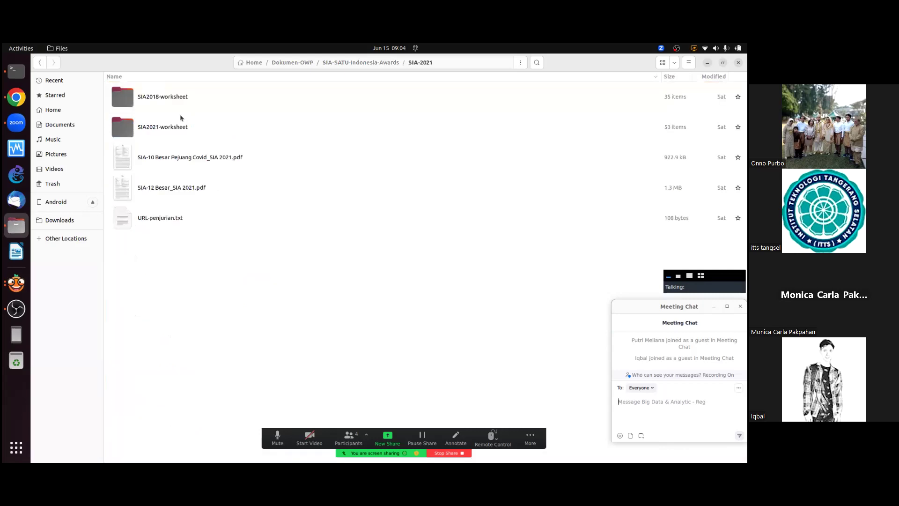
pyautogui.doubleClick(174, 128)
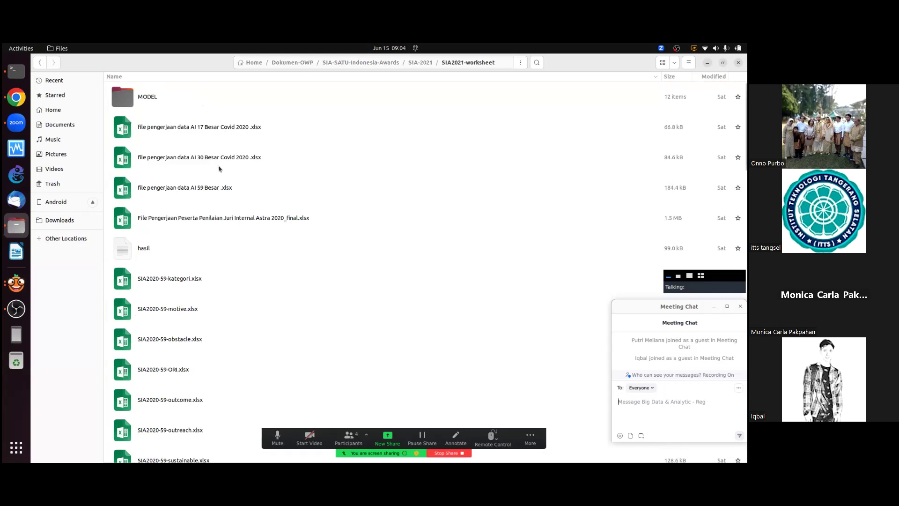
# Open the SIA2020-59-motive.xlsx workbook from the SIA2021-worksheet folder.
pyautogui.click(212, 218)
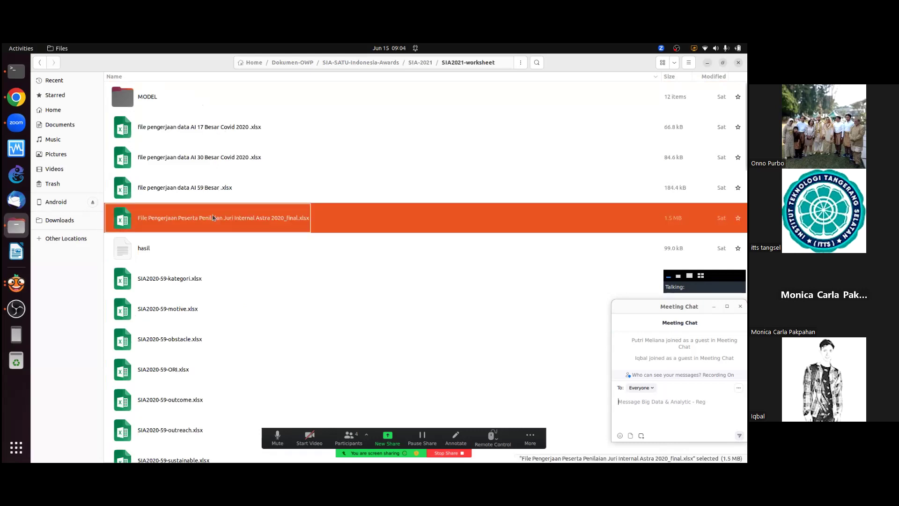
pyautogui.press('Down')
pyautogui.press('Down')
pyautogui.press('Down')
pyautogui.press('Down')
pyautogui.press('Up')
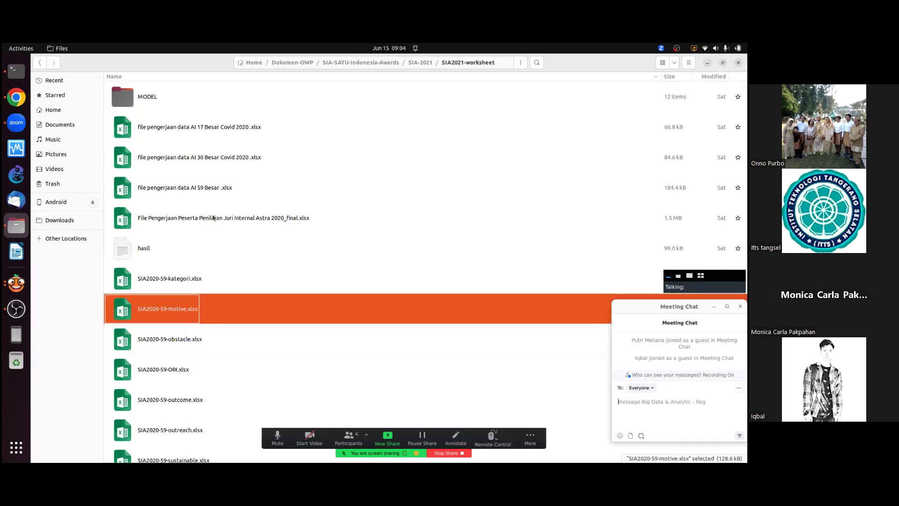
pyautogui.press('Return')
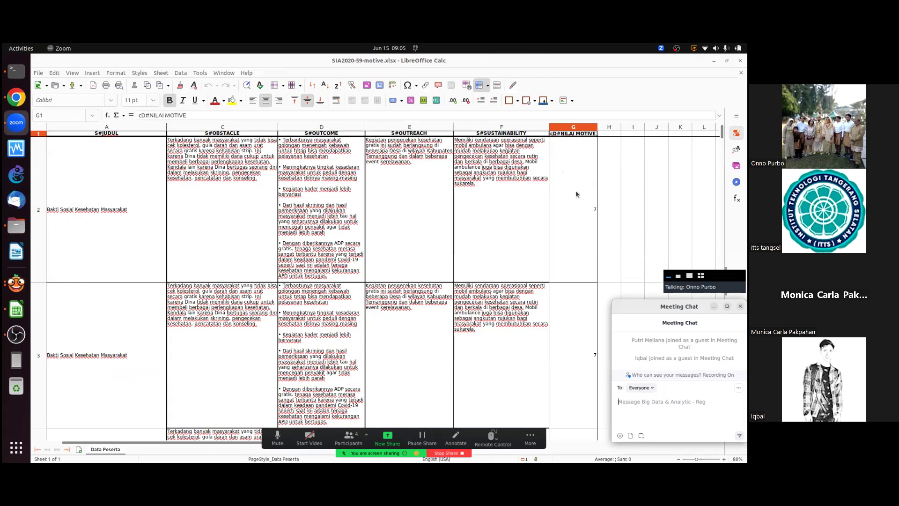
# Look through the entries and motive scores in the Data Peserta sheet, and close the workbook.
pyautogui.click(721, 152)
pyautogui.moveTo(722, 156); pyautogui.dragTo(717, 213)
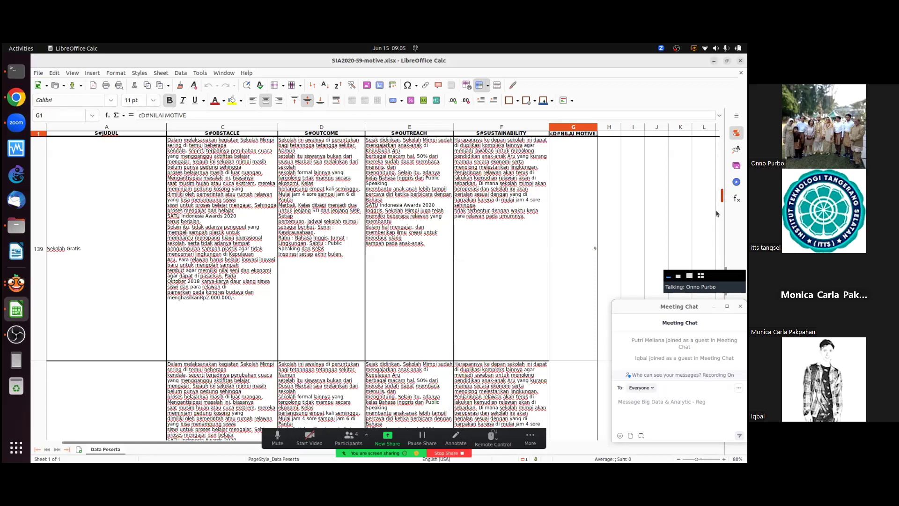
pyautogui.click(741, 60)
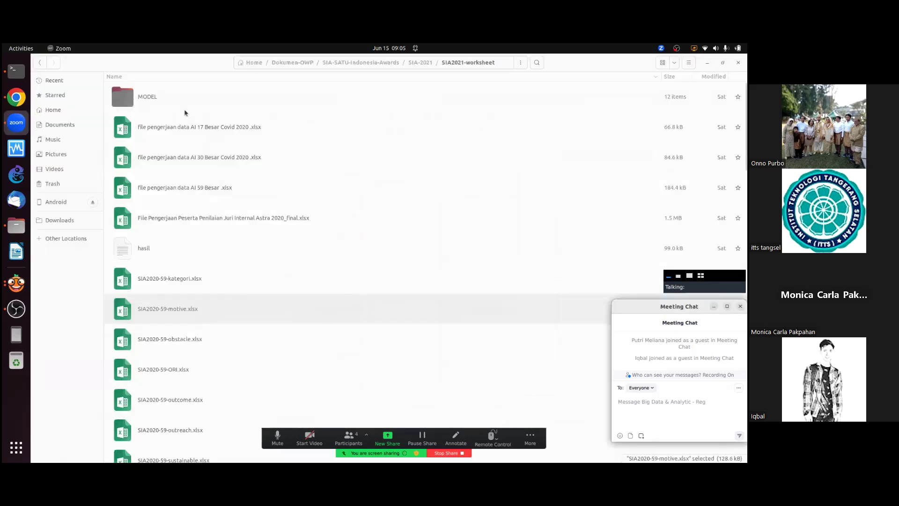
# Look inside the MODEL folder, return to SIA2021-worksheet and examine its SIA2020 workbooks and Orange workflow files.
pyautogui.doubleClick(167, 102)
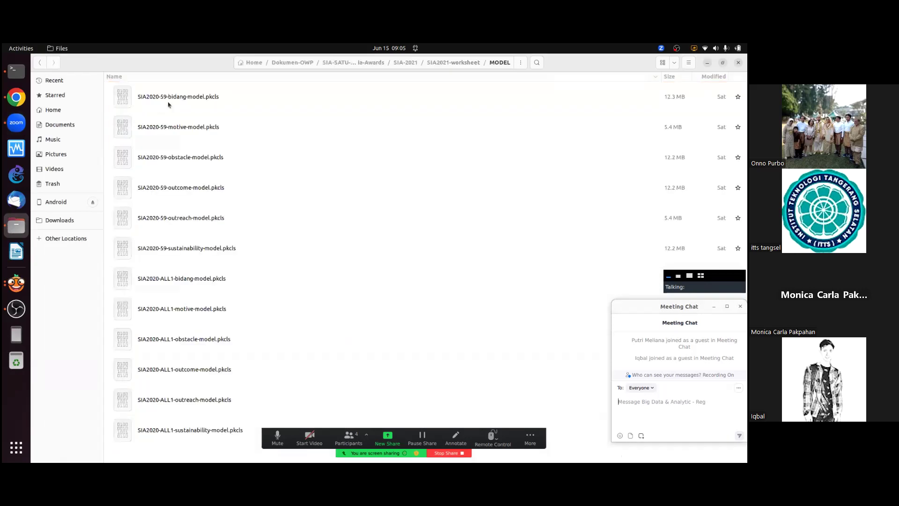
pyautogui.click(470, 64)
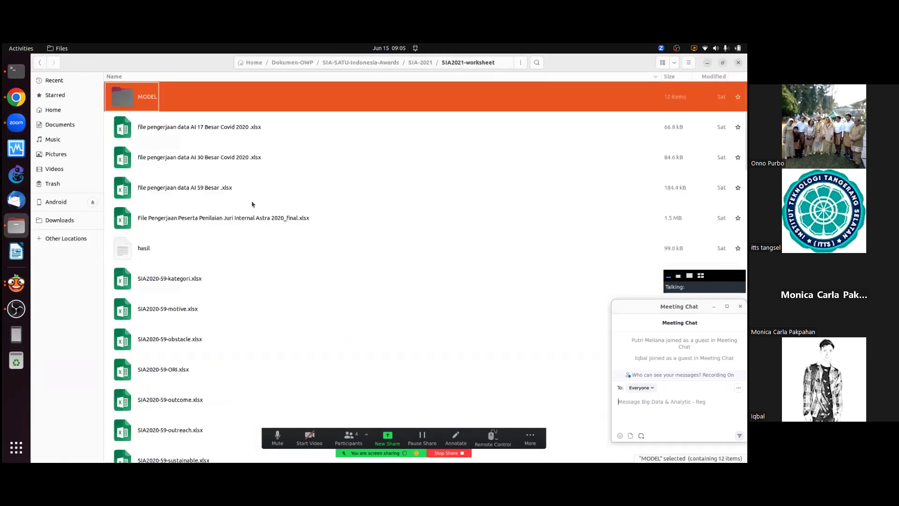
pyautogui.click(185, 283)
pyautogui.press('Down')
pyautogui.press('Down')
pyautogui.press('Down')
pyautogui.press('Down')
pyautogui.press('Down')
pyautogui.press('Down')
pyautogui.press('Down')
pyautogui.press('Down')
pyautogui.press('Down')
pyautogui.press('Down')
pyautogui.press('Down')
pyautogui.press('Down')
pyautogui.press('Down')
pyautogui.press('Down')
pyautogui.press('Down')
pyautogui.press('Down')
pyautogui.press('Down')
pyautogui.press('Down')
pyautogui.press('Down')
pyautogui.press('Down')
pyautogui.press('Down')
pyautogui.press('Down')
pyautogui.press('Down')
pyautogui.press('Down')
pyautogui.press('Down')
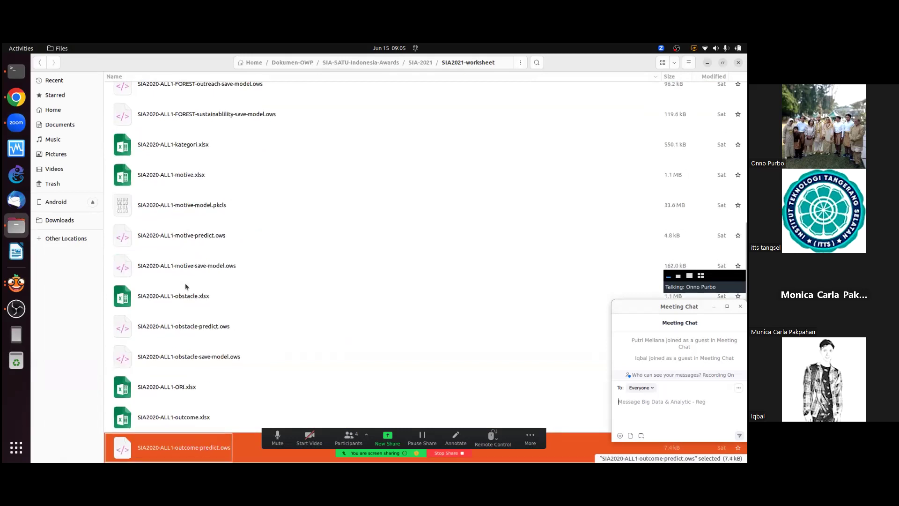
pyautogui.press('Up')
pyautogui.scroll(3, 185, 283)
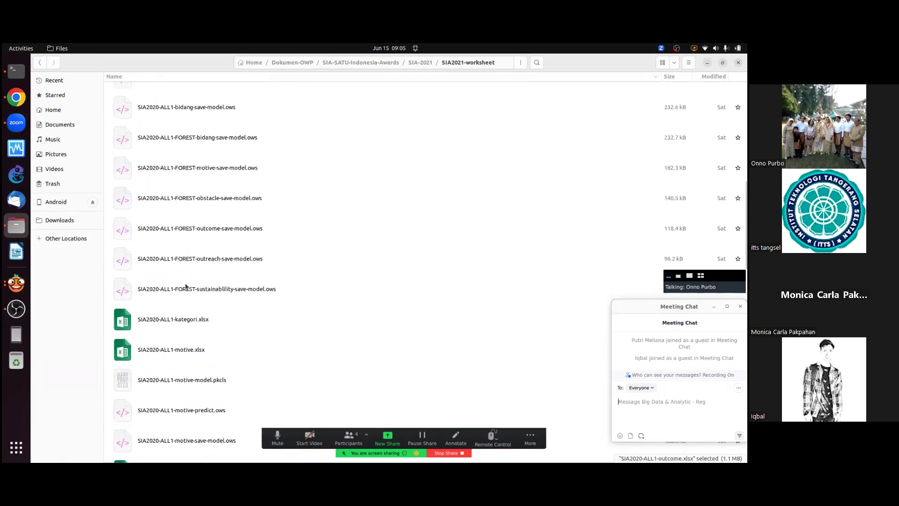
pyautogui.press('Home')
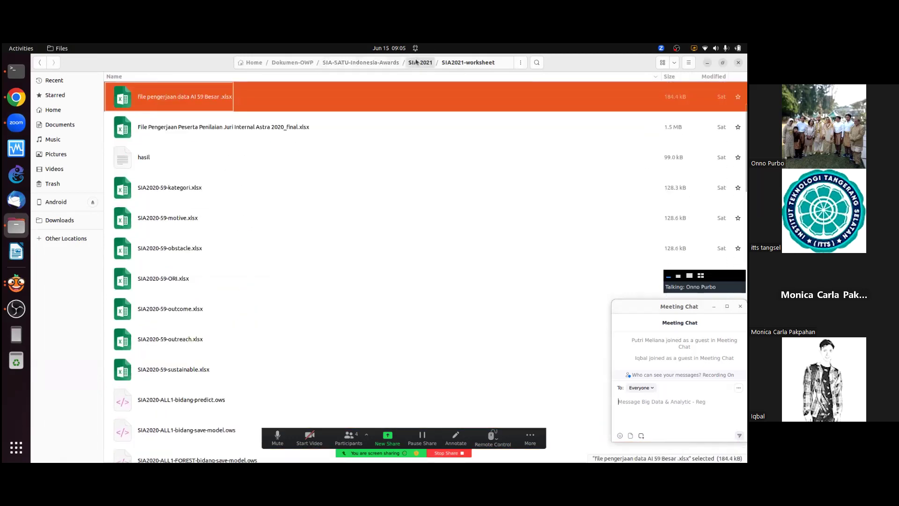
# Go back to SIA-2021, open the SIA2018-worksheet folder and examine its workflow and workbook files.
pyautogui.click(416, 62)
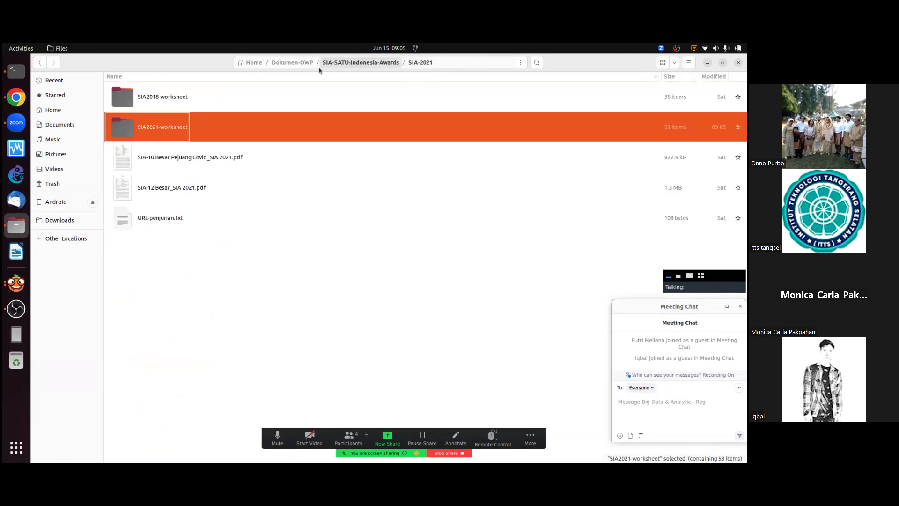
pyautogui.doubleClick(195, 100)
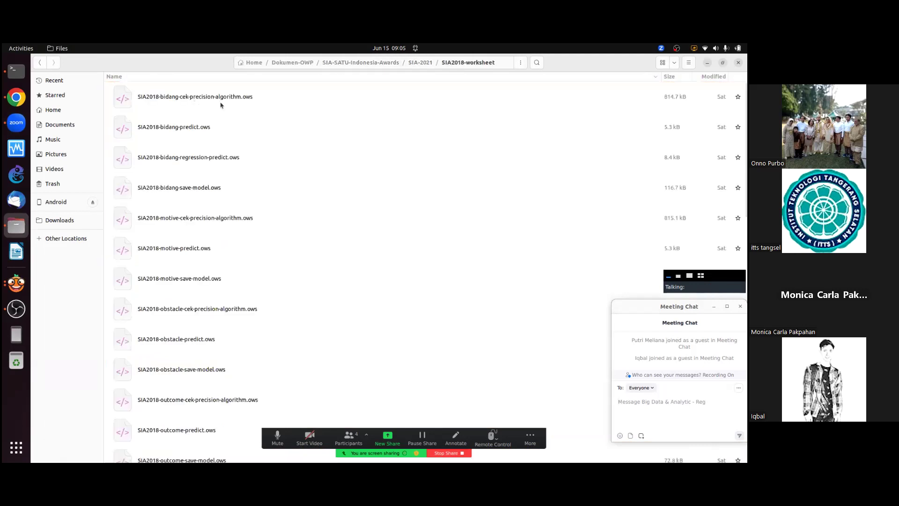
pyautogui.click(239, 225)
pyautogui.press('Down')
pyautogui.press('Down')
pyautogui.press('Down')
pyautogui.press('Down')
pyautogui.press('Down')
pyautogui.press('Down')
pyautogui.press('Down')
pyautogui.press('Down')
pyautogui.press('Down')
pyautogui.press('Down')
pyautogui.press('Down')
pyautogui.press('Down')
pyautogui.press('Down')
pyautogui.press('Down')
pyautogui.press('Down')
pyautogui.press('Down')
pyautogui.press('Down')
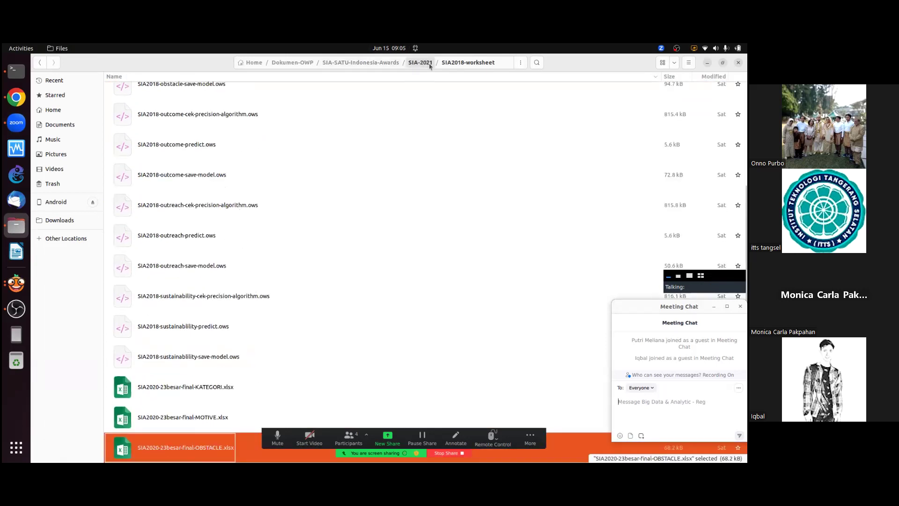
# Return to SIA-SATU-Indonesia-Awards, look inside the SIA-2023 folder and come back out of it.
pyautogui.click(430, 66)
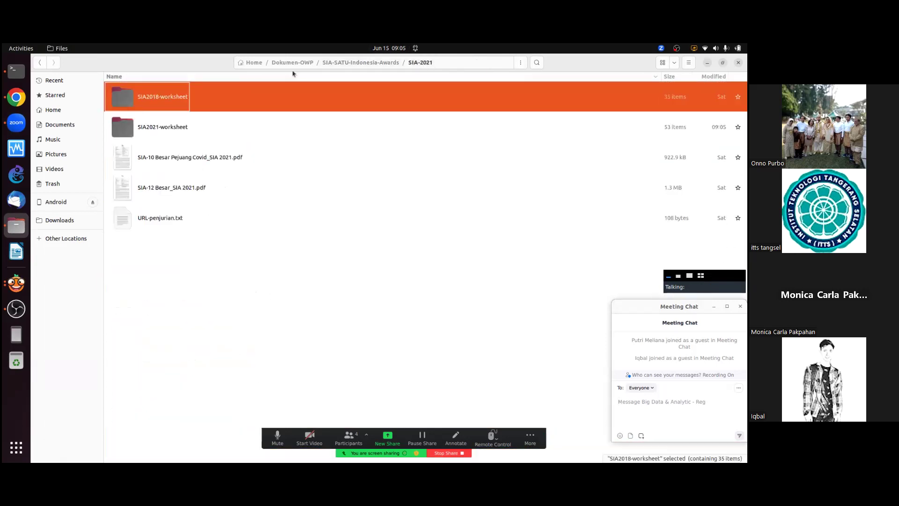
pyautogui.click(331, 63)
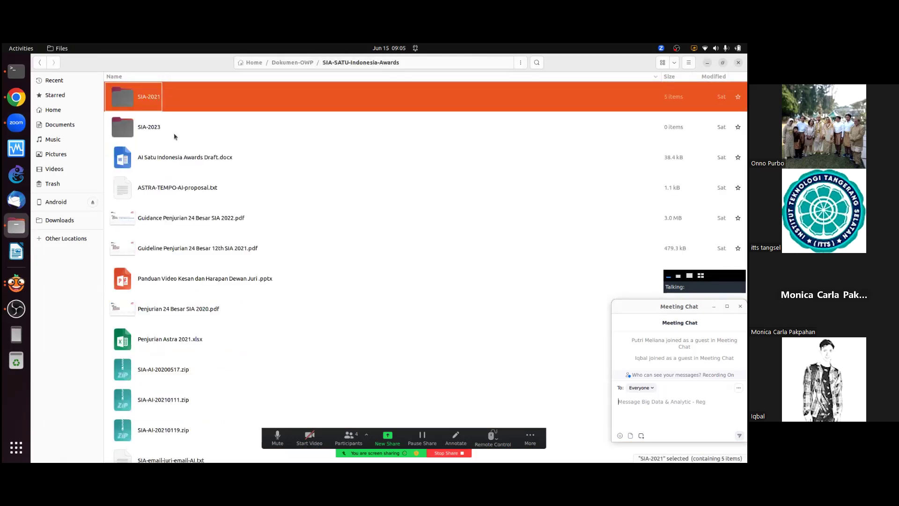
pyautogui.click(174, 136)
pyautogui.doubleClick(174, 136)
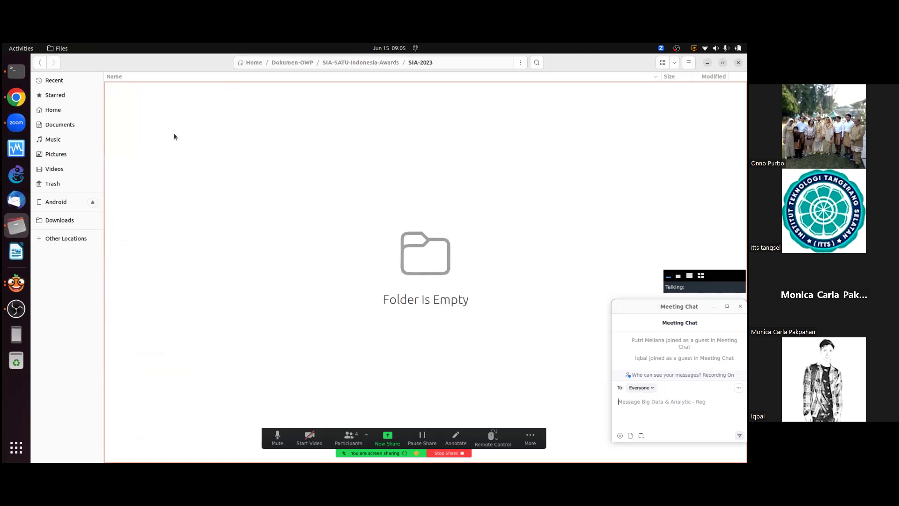
pyautogui.click(367, 64)
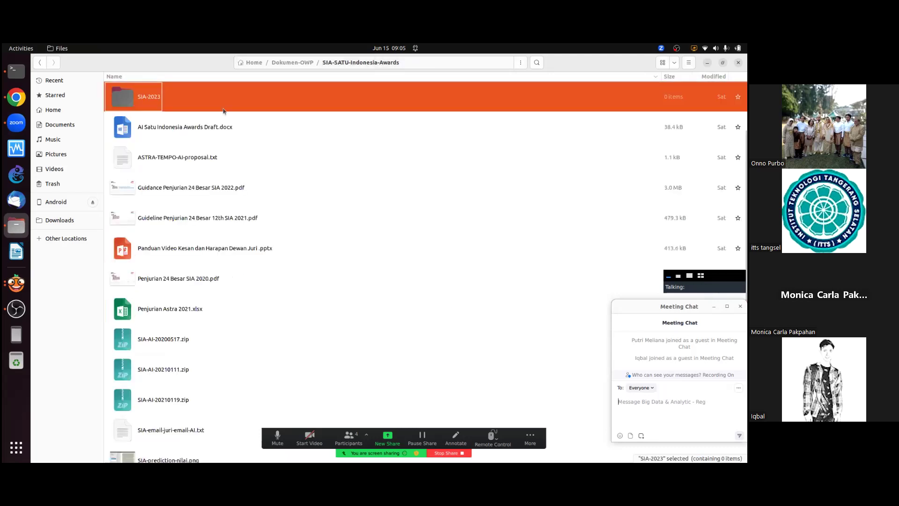
# Look through the files in SIA-SATU-Indonesia-Awards and open the SIA folder there.
pyautogui.click(216, 223)
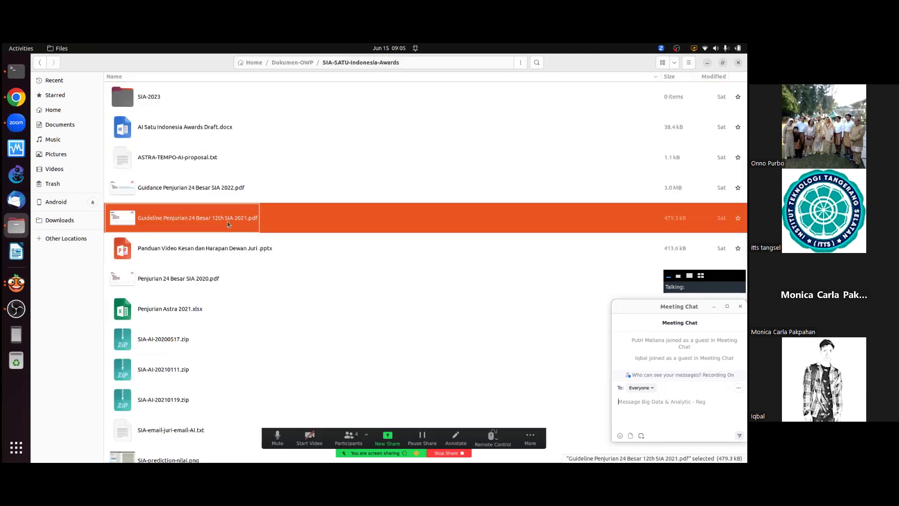
pyautogui.press('Down')
pyautogui.press('Down')
pyautogui.press('Down')
pyautogui.press('Down')
pyautogui.press('Down')
pyautogui.press('Down')
pyautogui.press('Down')
pyautogui.press('Down')
pyautogui.press('Down')
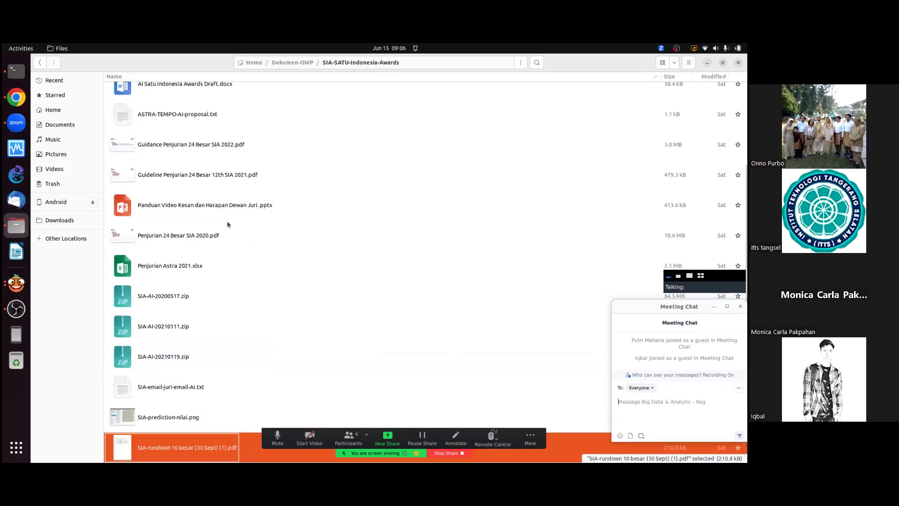
pyautogui.press('Up')
pyautogui.press('Up')
pyautogui.press('Up')
pyautogui.press('Up')
pyautogui.press('Up')
pyautogui.press('Up')
pyautogui.press('Up')
pyautogui.press('Up')
pyautogui.press('Up')
pyautogui.press('Up')
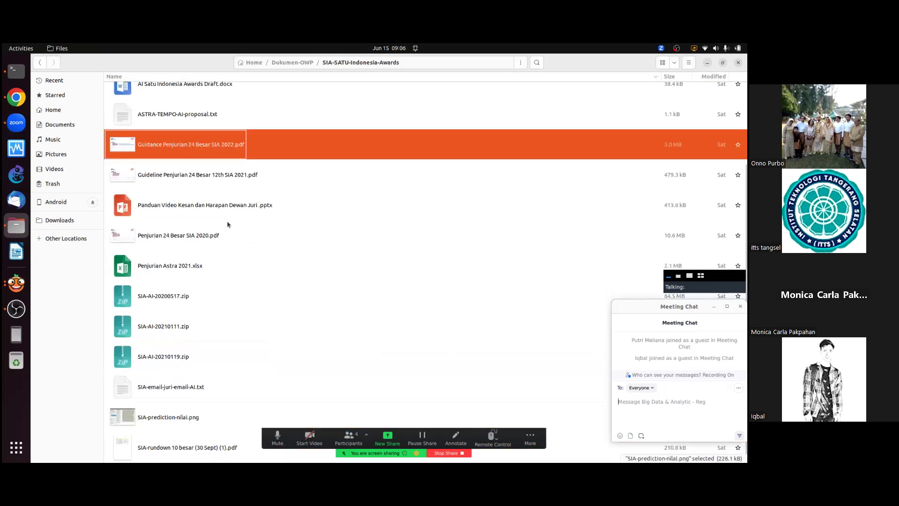
pyautogui.press('Up')
pyautogui.press('Up')
pyautogui.press('Up')
pyautogui.press('Up')
pyautogui.press('Up')
pyautogui.press('Return')
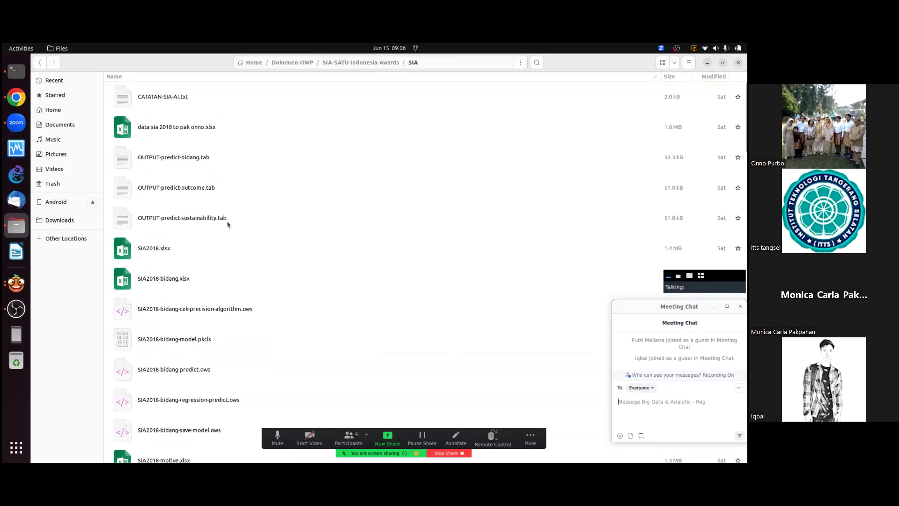
# Examine the SIA2018 workbooks, saved models and Orange workflows for bidang, motive, obstacle, outcome and outreach in the SIA folder.
pyautogui.click(203, 129)
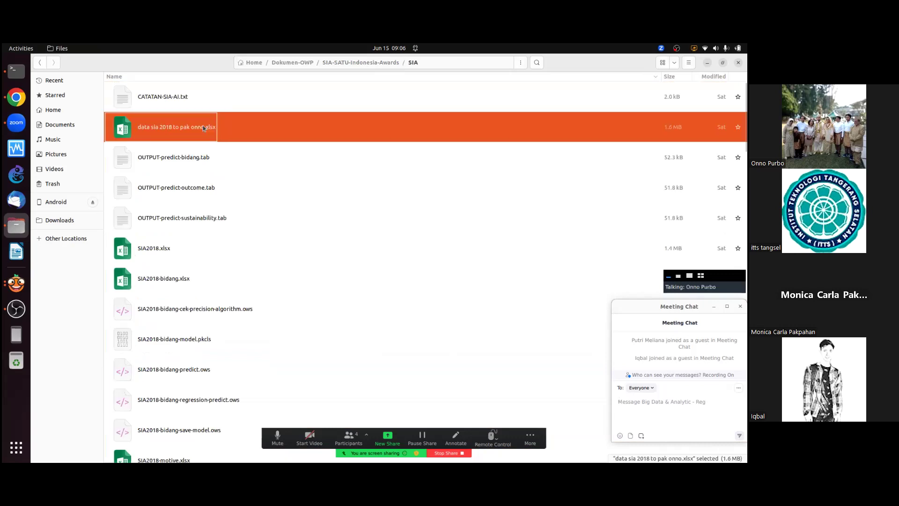
pyautogui.press('Down')
pyautogui.press('Down')
pyautogui.press('Down')
pyautogui.press('Down')
pyautogui.press('Down')
pyautogui.press('Down')
pyautogui.press('Down')
pyautogui.press('Down')
pyautogui.press('Down')
pyautogui.press('Down')
pyautogui.press('Down')
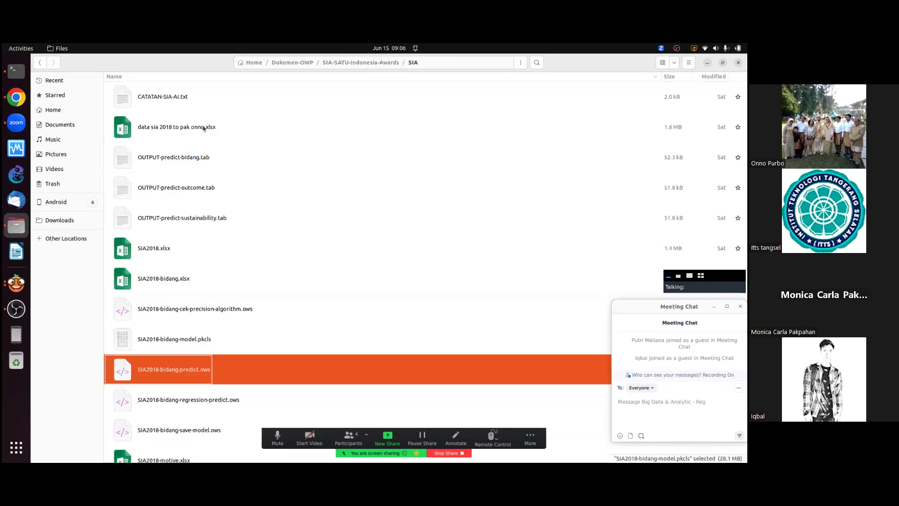
pyautogui.press('Down')
pyautogui.press('Down')
pyautogui.press('Down')
pyautogui.press('Down')
pyautogui.press('Down')
pyautogui.press('Down')
pyautogui.press('Down')
pyautogui.press('Down')
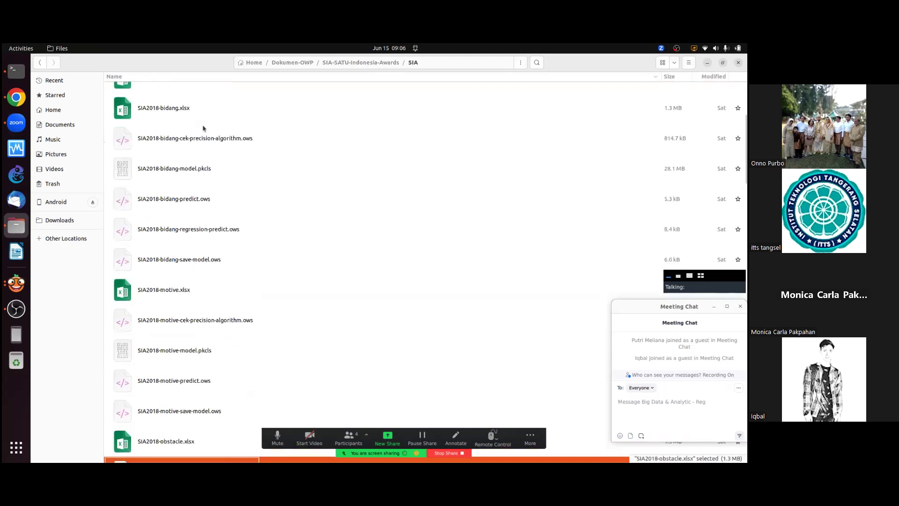
pyautogui.press('Down')
pyautogui.press('Down')
pyautogui.press('Down')
pyautogui.press('Down')
pyautogui.press('Down')
pyautogui.press('Down')
pyautogui.press('Down')
pyautogui.press('Down')
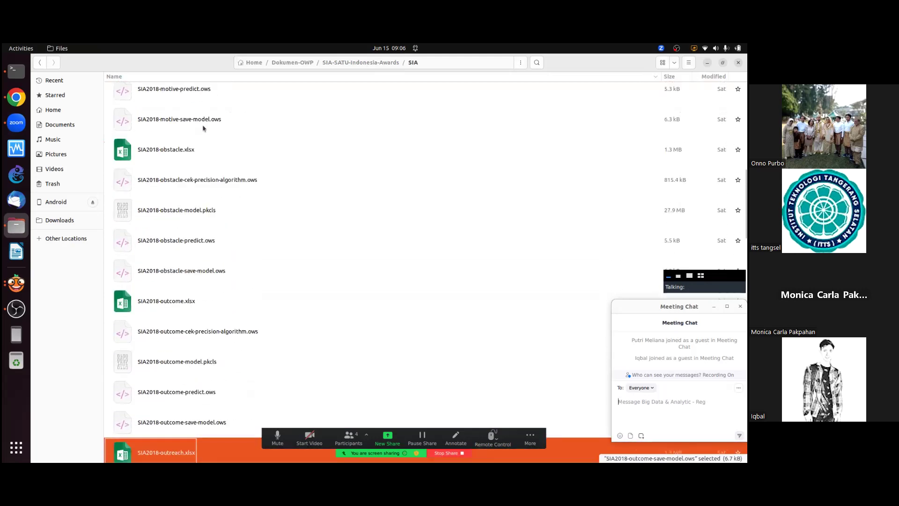
pyautogui.press('Down')
pyautogui.press('Down')
pyautogui.press('Down')
pyautogui.press('Down')
pyautogui.press('Down')
pyautogui.press('Down')
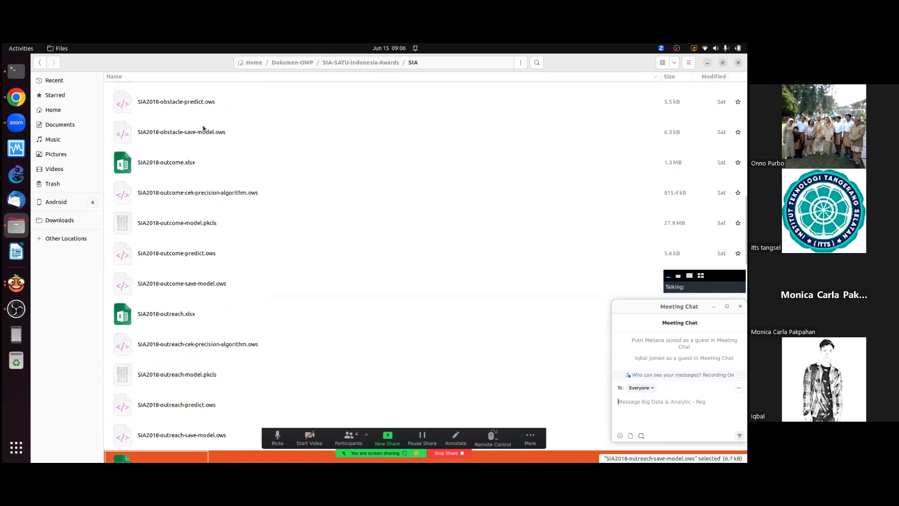
pyautogui.press('Down')
pyautogui.press('Down')
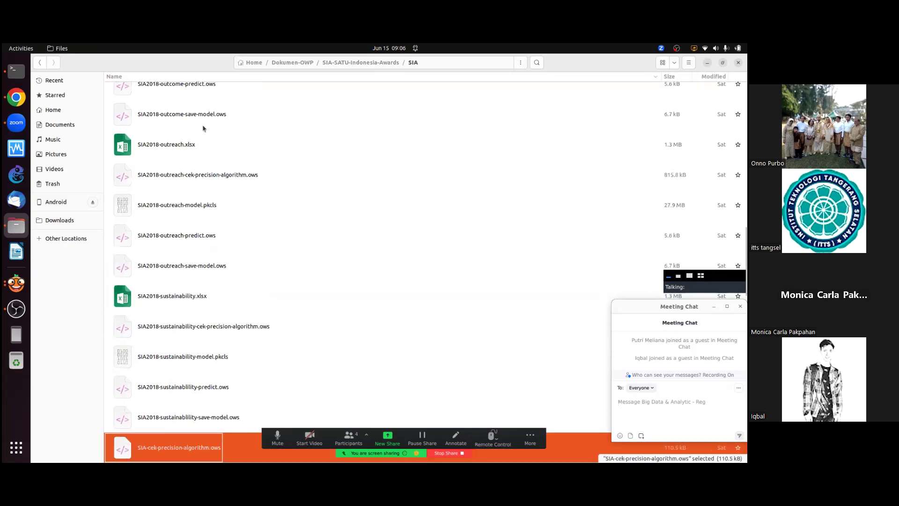
pyautogui.press('Up')
pyautogui.press('Up')
pyautogui.press('Up')
pyautogui.press('Up')
pyautogui.press('Up')
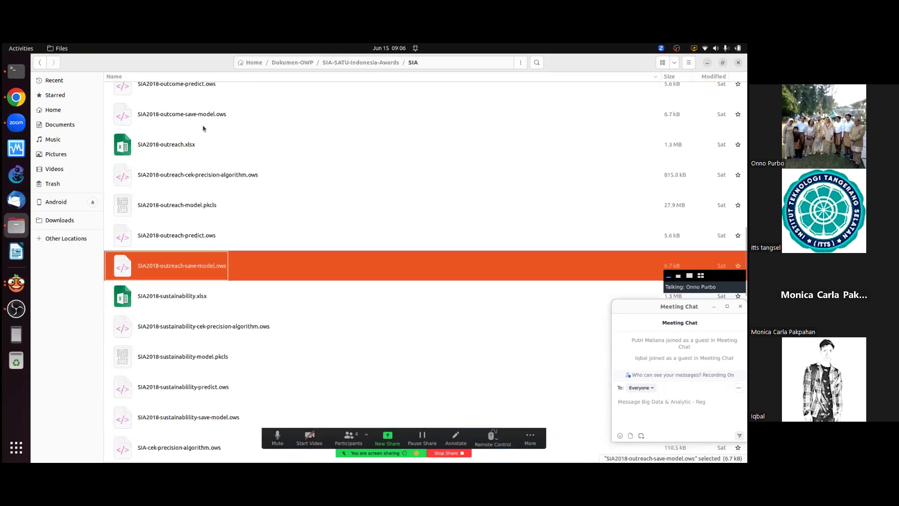
# Examine the sustainability files, the precision-algorithm and prediction images, and the Trial Data workbooks in the SIA folder.
pyautogui.press('Down')
pyautogui.press('Down')
pyautogui.press('Down')
pyautogui.press('Down')
pyautogui.press('Down')
pyautogui.press('Down')
pyautogui.press('Down')
pyautogui.press('Down')
pyautogui.press('Down')
pyautogui.press('Down')
pyautogui.press('Down')
pyautogui.press('Down')
pyautogui.press('Down')
pyautogui.press('Down')
pyautogui.press('Down')
pyautogui.press('Down')
pyautogui.press('Down')
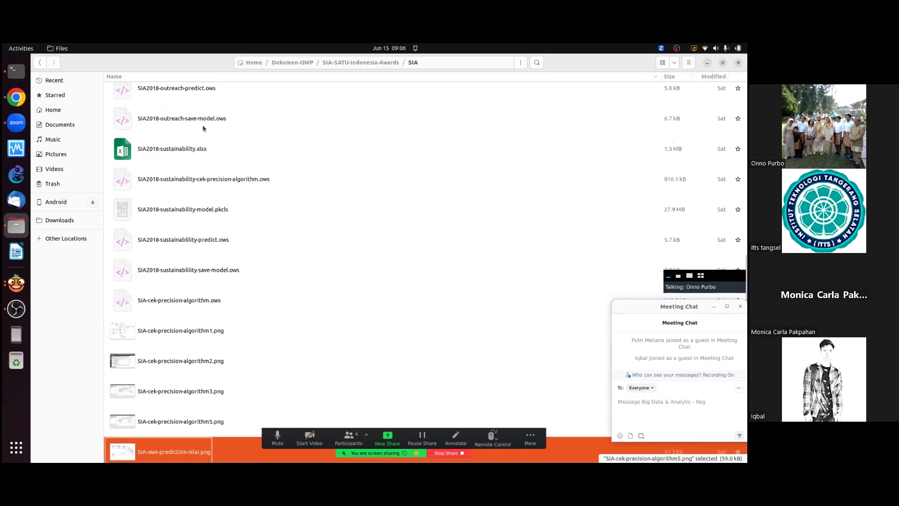
pyautogui.press('Down')
pyautogui.press('Down')
pyautogui.press('Down')
pyautogui.press('Down')
pyautogui.press('Down')
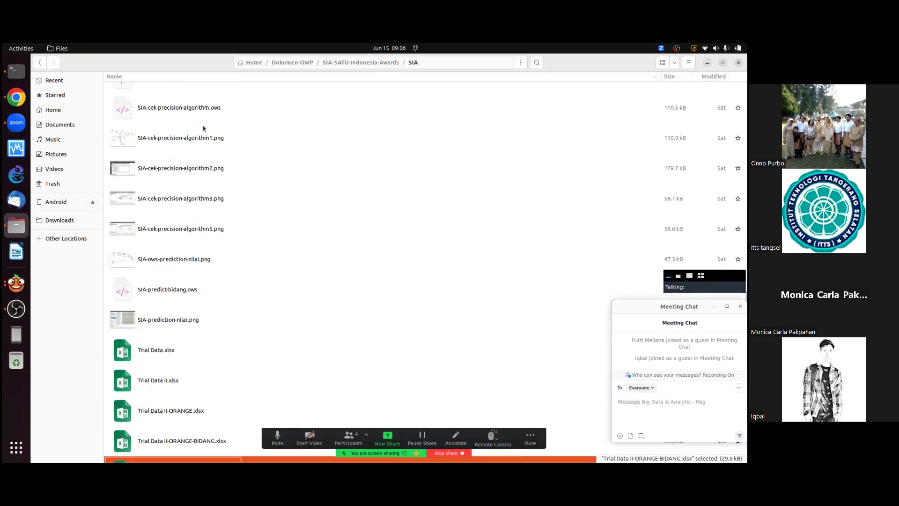
# Go back through the SIA2018 sustainability, outreach and outcome files and open the SIA2018-obstacle.xlsx workbook.
pyautogui.press('Up')
pyautogui.press('Up')
pyautogui.press('Up')
pyautogui.press('Up')
pyautogui.press('Up')
pyautogui.press('Up')
pyautogui.press('Up')
pyautogui.press('Up')
pyautogui.press('Up')
pyautogui.press('Up')
pyautogui.press('Up')
pyautogui.press('Up')
pyautogui.press('Up')
pyautogui.press('Up')
pyautogui.press('Up')
pyautogui.press('Up')
pyautogui.press('Up')
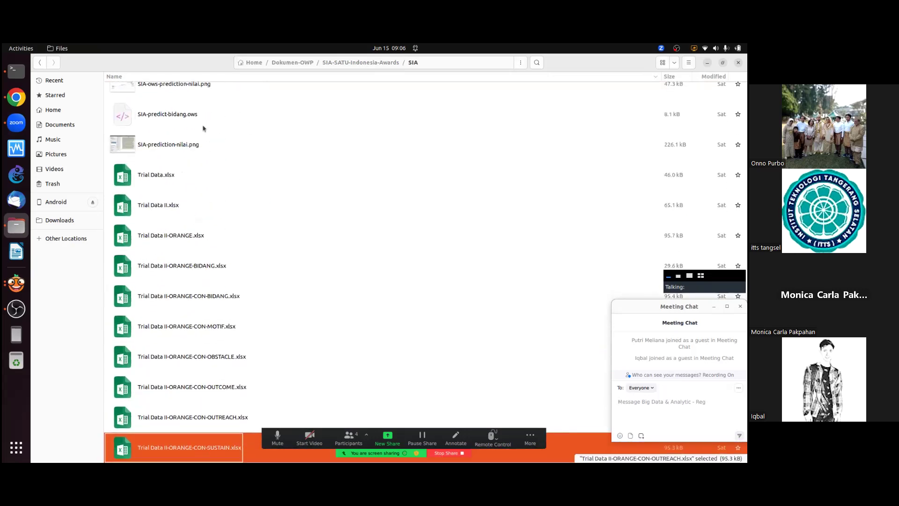
pyautogui.press('Up')
pyautogui.press('Up')
pyautogui.press('Up')
pyautogui.press('Up')
pyautogui.press('Up')
pyautogui.press('Up')
pyautogui.press('Up')
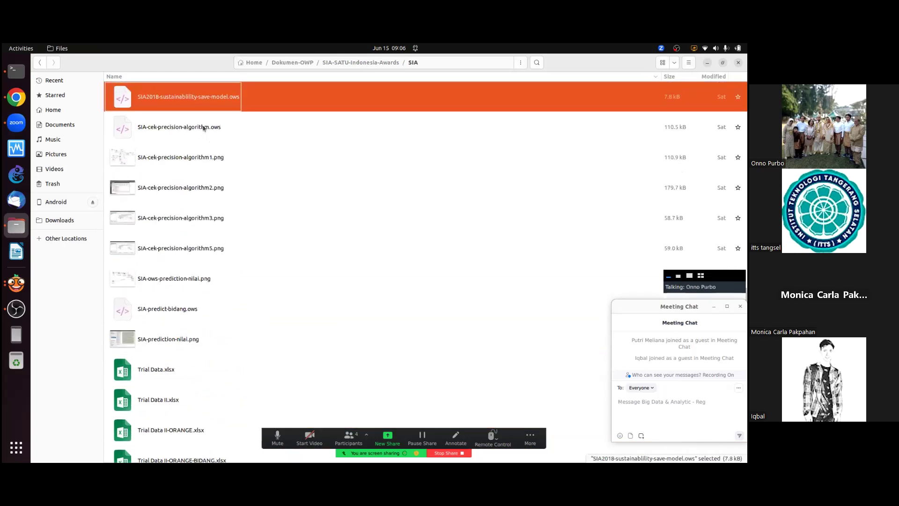
pyautogui.press('Up')
pyautogui.press('Up')
pyautogui.press('Up')
pyautogui.press('Up')
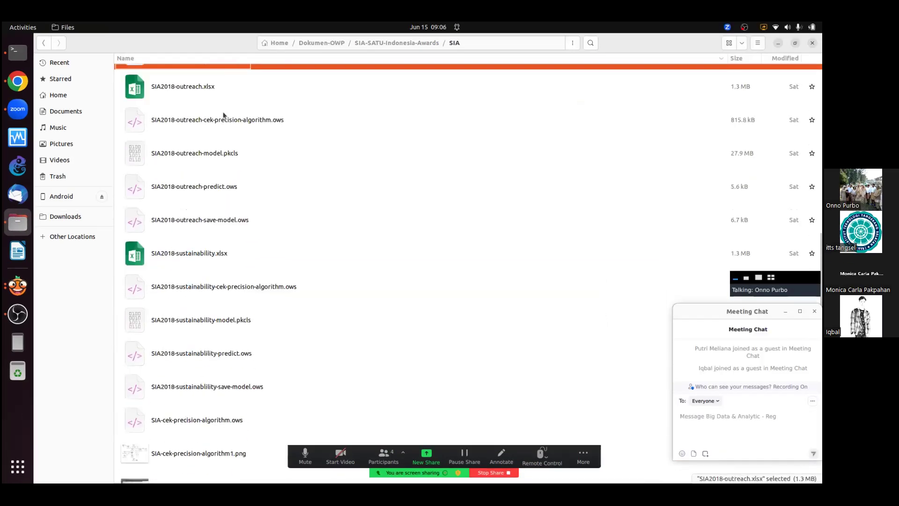
pyautogui.press('Down')
pyautogui.press('Down')
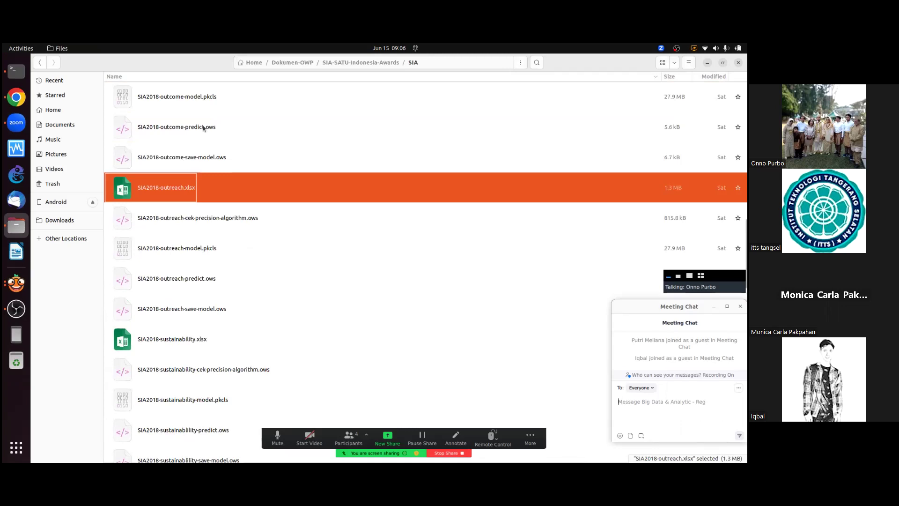
pyautogui.press('Up')
pyautogui.press('Up')
pyautogui.press('Up')
pyautogui.press('Up')
pyautogui.press('Up')
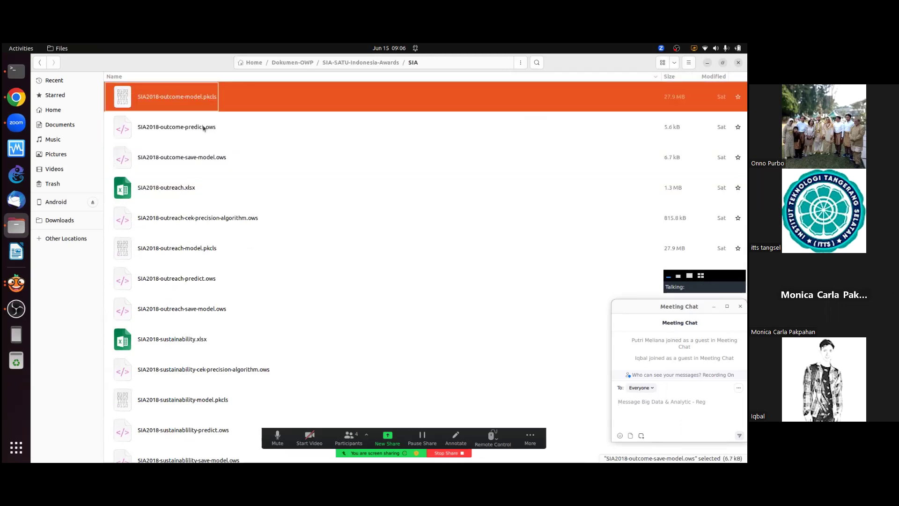
pyautogui.press('Up')
pyautogui.press('Up')
pyautogui.press('Up')
pyautogui.press('Up')
pyautogui.press('Up')
pyautogui.press('Up')
pyautogui.press('Up')
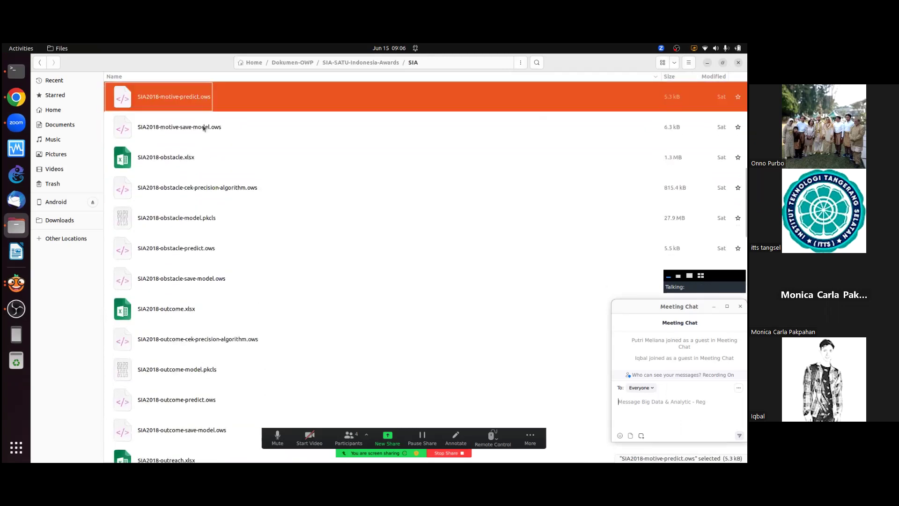
pyautogui.press('Down')
pyautogui.press('Down')
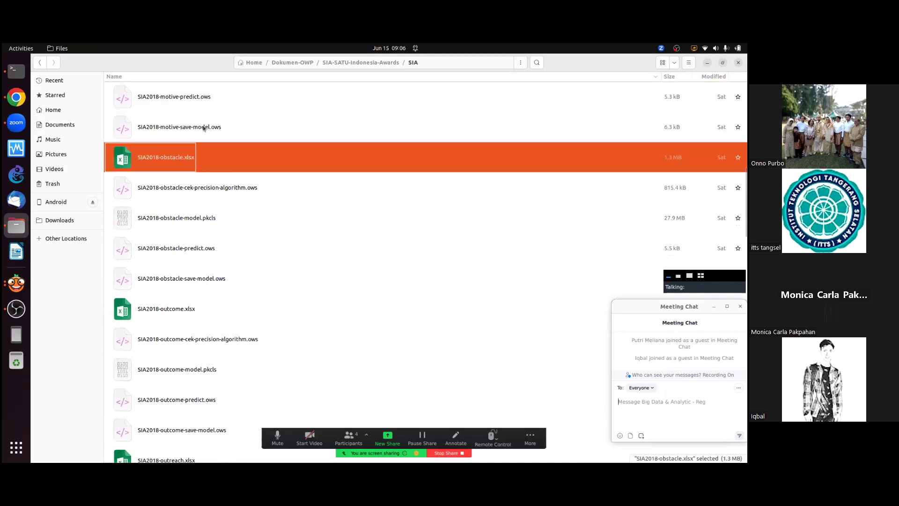
pyautogui.press('Return')
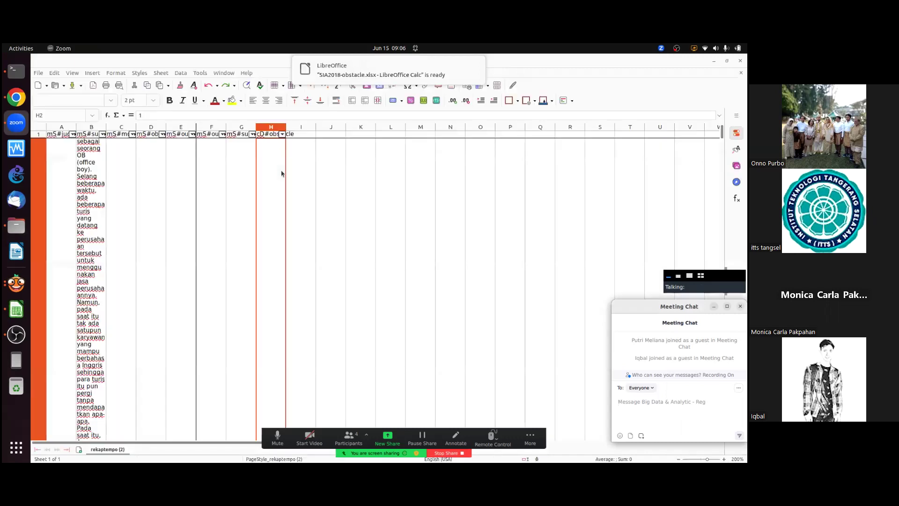
# Examine the text entries across the columns and rows of SIA2018-obstacle.xlsx and close the workbook.
pyautogui.click(131, 193)
pyautogui.press('Down')
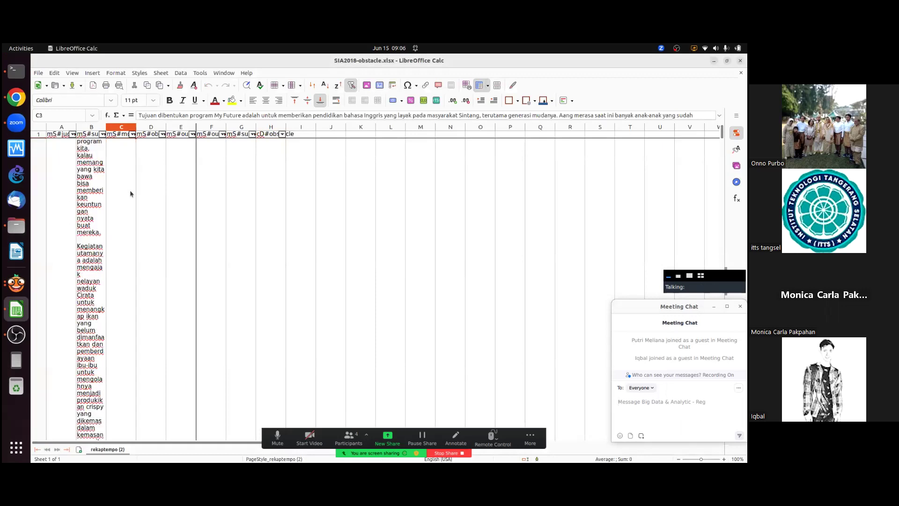
pyautogui.press('Right')
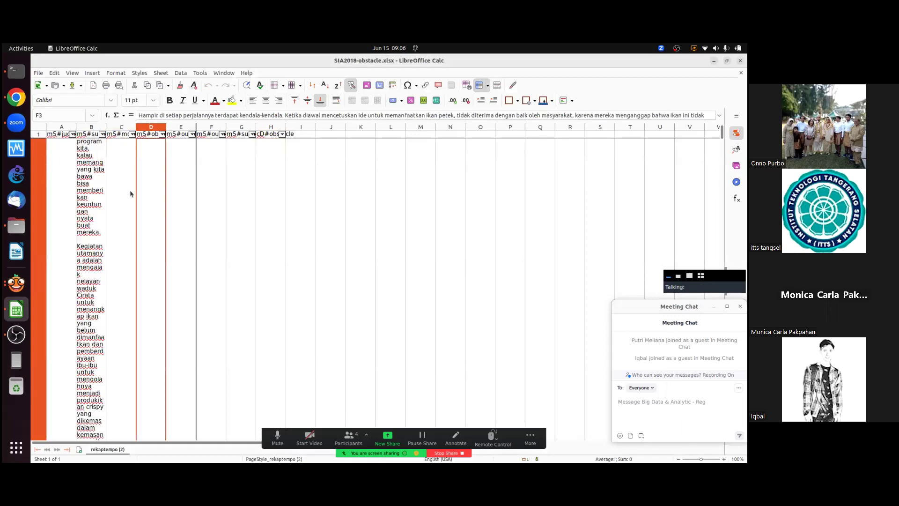
pyautogui.press('Right')
pyautogui.press('Down')
pyautogui.press('Down')
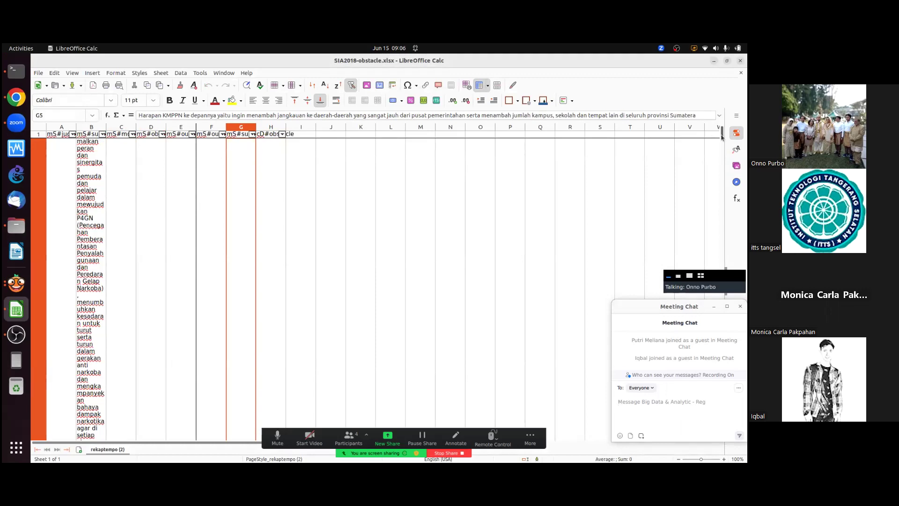
pyautogui.moveTo(722, 136); pyautogui.dragTo(722, 207)
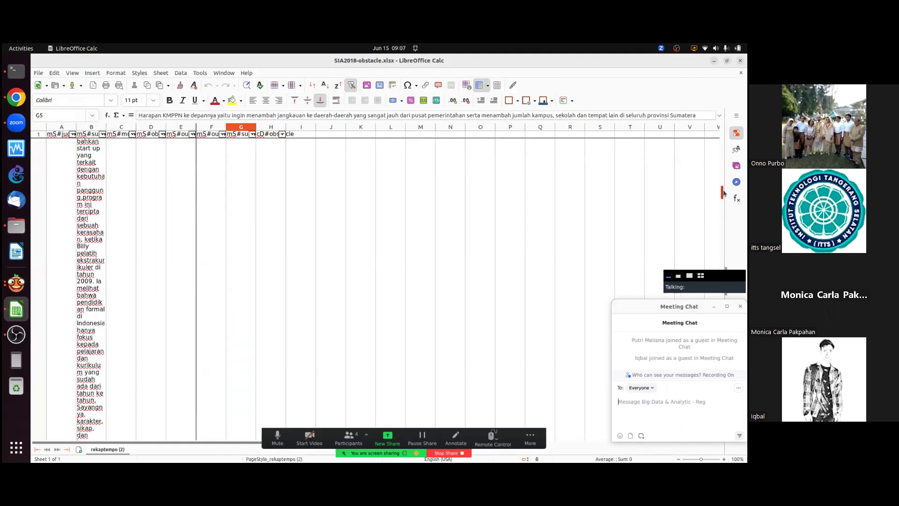
pyautogui.moveTo(721, 194); pyautogui.dragTo(721, 134)
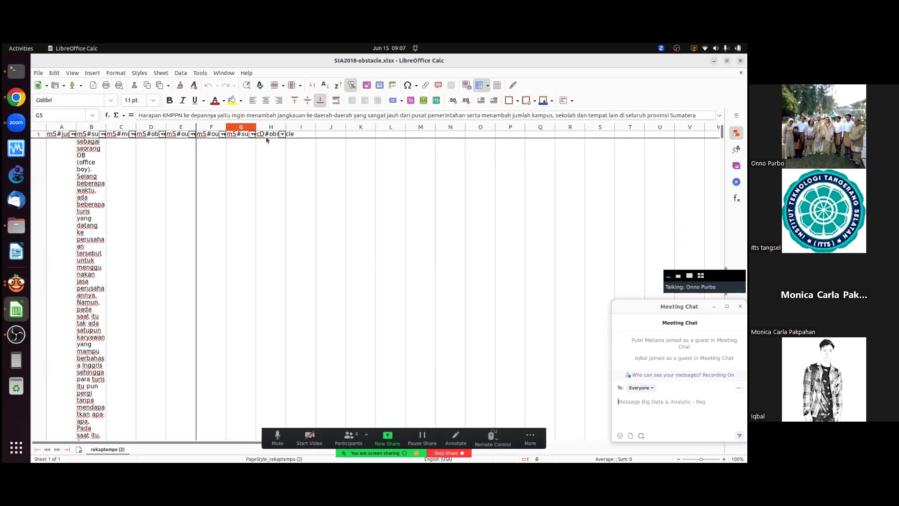
pyautogui.click(743, 60)
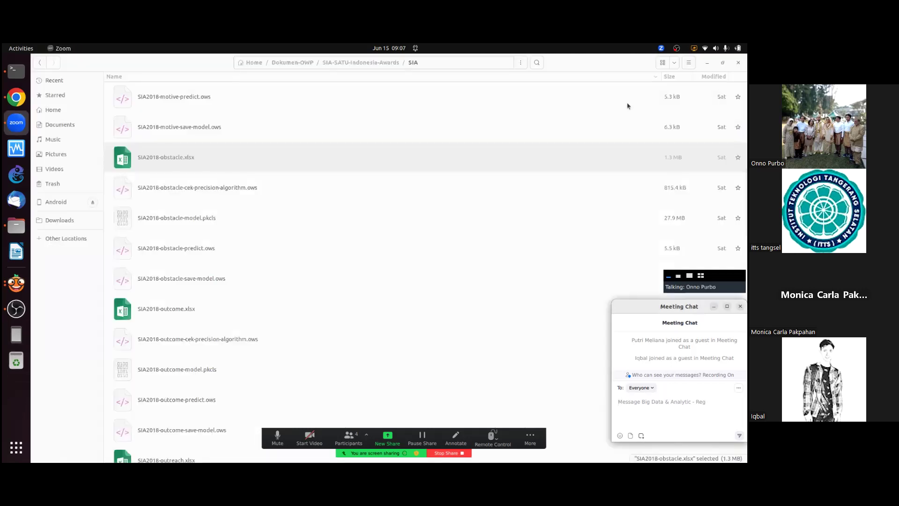
# Look back through the motive and bidang files as far as CATATAN-SIA-AI.txt, and return to the SIA-SATU-Indonesia-Awards folder.
pyautogui.click(240, 131)
pyautogui.press('Up')
pyautogui.press('Up')
pyautogui.press('Up')
pyautogui.press('Up')
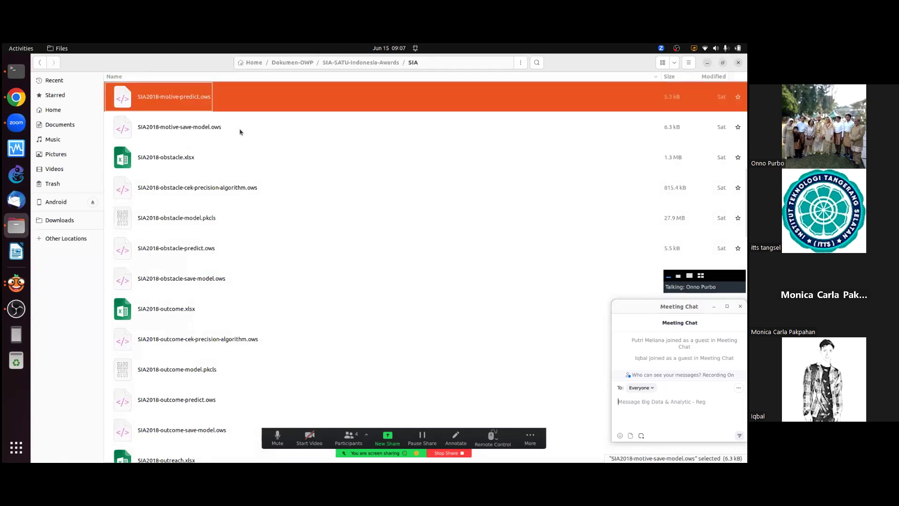
pyautogui.press('Up')
pyautogui.press('Up')
pyautogui.press('Up')
pyautogui.press('Up')
pyautogui.press('Up')
pyautogui.press('Up')
pyautogui.press('Up')
pyautogui.press('Up')
pyautogui.press('Up')
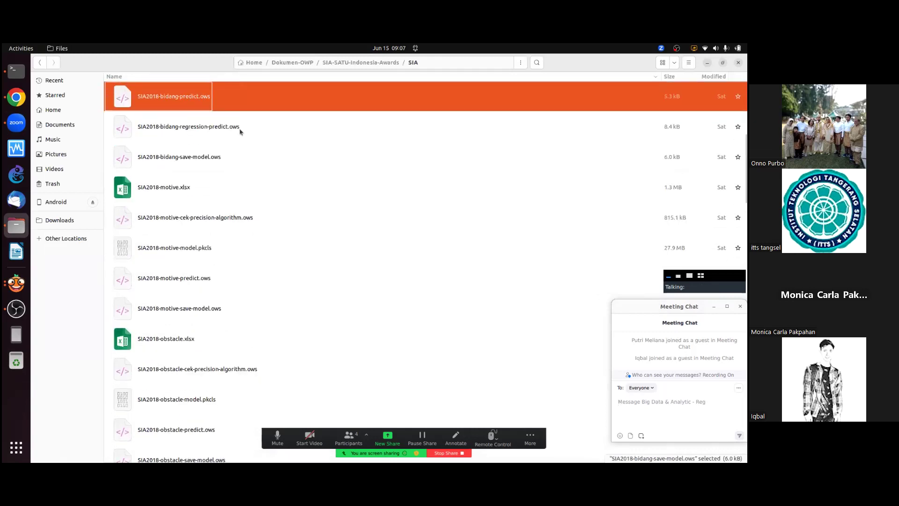
pyautogui.press('Up')
pyautogui.press('Up')
pyautogui.press('Up')
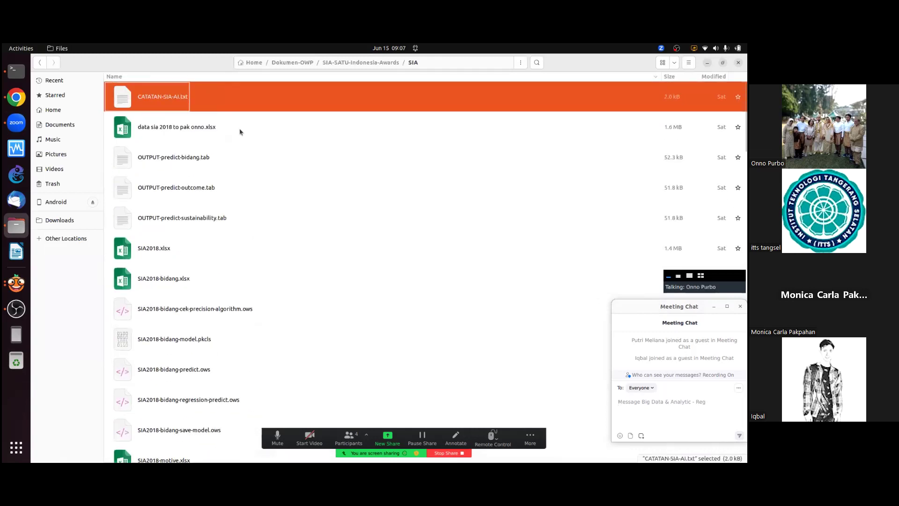
pyautogui.click(365, 62)
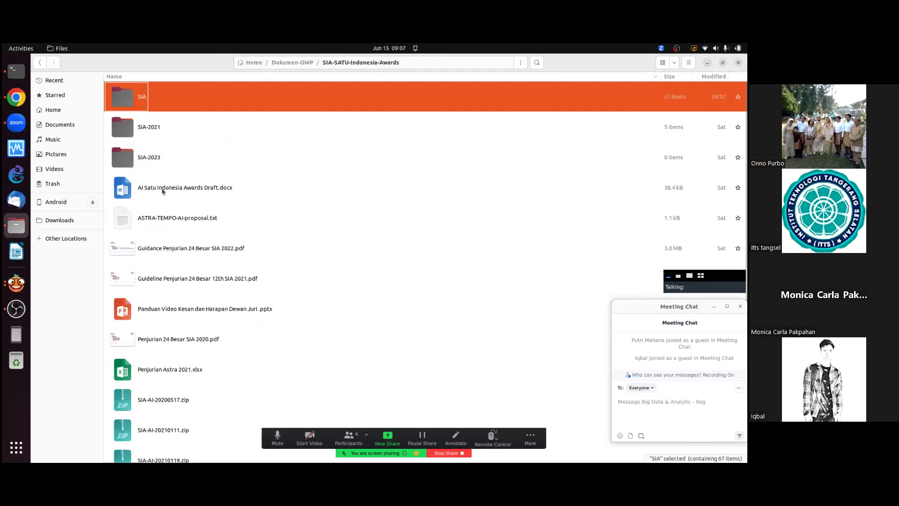
# Examine the judging guides, the Penjurian Astra 2021 workbook and the SIA-AI zip archives in SIA-SATU-Indonesia-Awards.
pyautogui.press('Down')
pyautogui.press('Down')
pyautogui.press('Down')
pyautogui.press('Down')
pyautogui.press('Down')
pyautogui.press('Down')
pyautogui.press('Down')
pyautogui.press('Down')
pyautogui.press('Down')
pyautogui.press('Down')
pyautogui.press('Down')
pyautogui.press('Down')
pyautogui.press('Down')
pyautogui.press('Down')
pyautogui.press('Down')
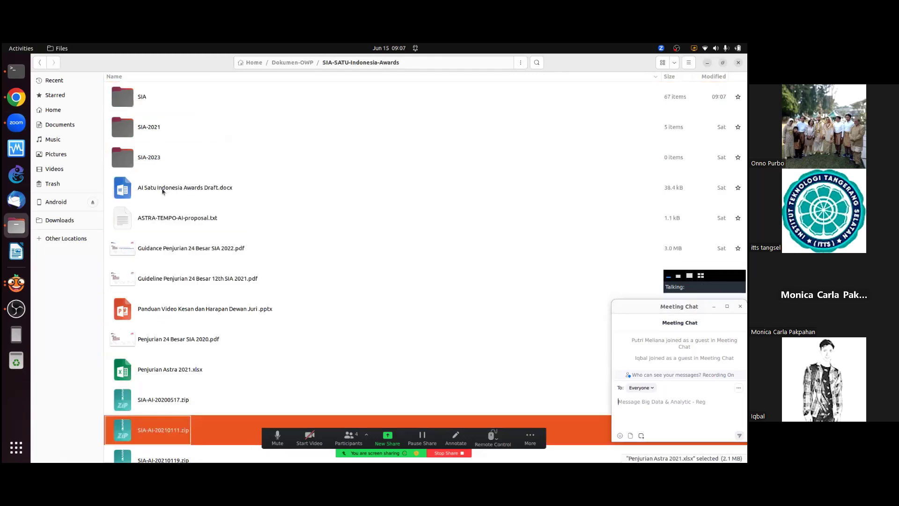
pyautogui.press('Up')
pyautogui.press('Up')
pyautogui.press('Up')
pyautogui.press('Up')
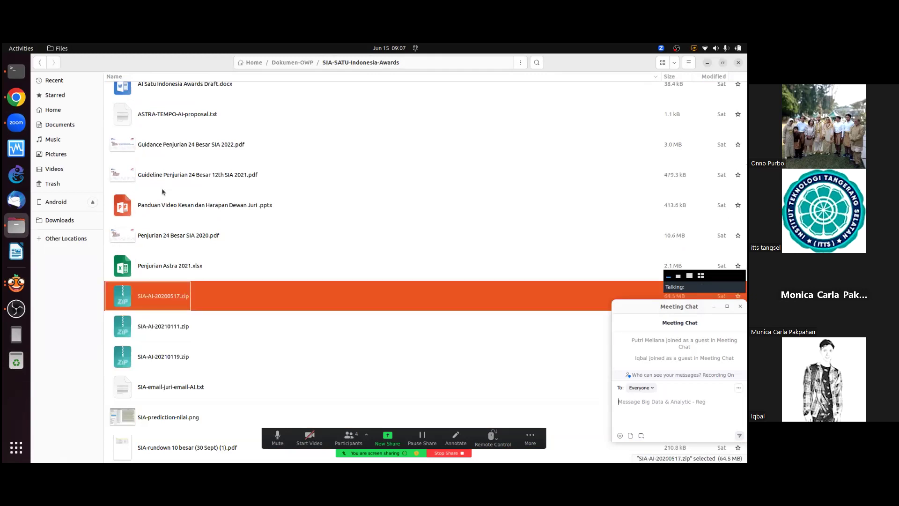
pyautogui.press('Up')
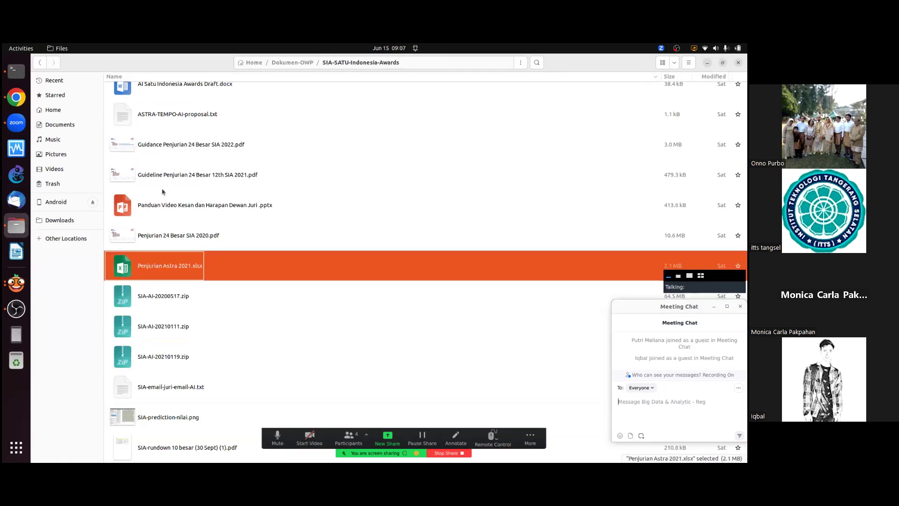
pyautogui.press('Up')
pyautogui.press('Up')
pyautogui.press('Up')
pyautogui.press('Up')
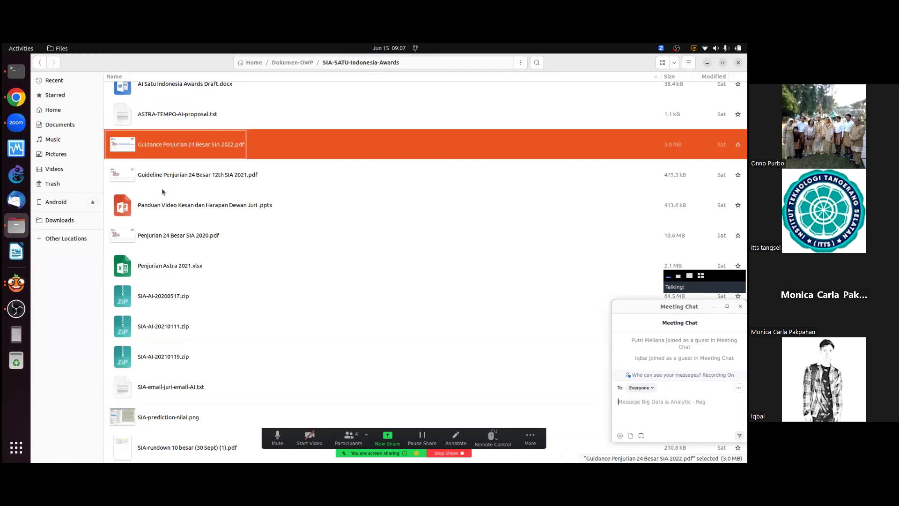
# Open the SIA2018-worksheet folder inside SIA-2021, within the SIA-SATU-Indonesia-Awards folder.
pyautogui.press('Up')
pyautogui.press('Up')
pyautogui.press('Up')
pyautogui.press('Up')
pyautogui.press('Up')
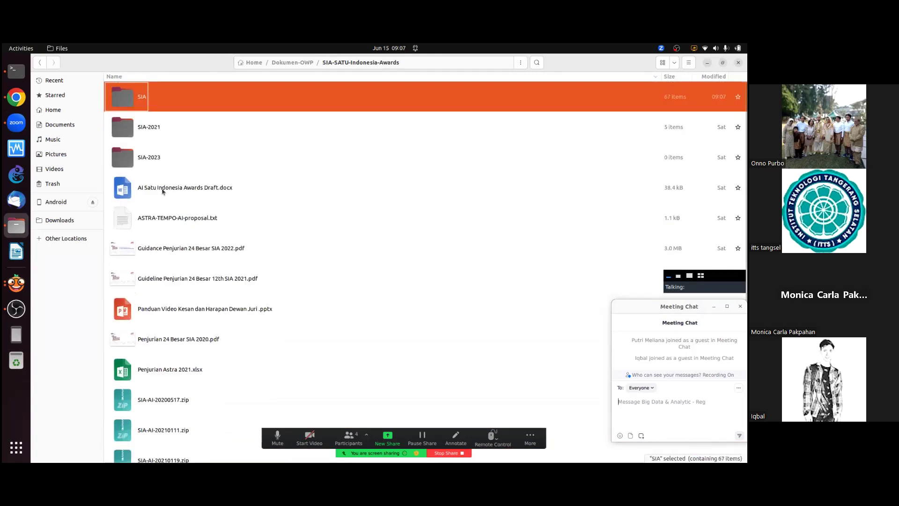
pyautogui.press('Down')
pyautogui.press('Down')
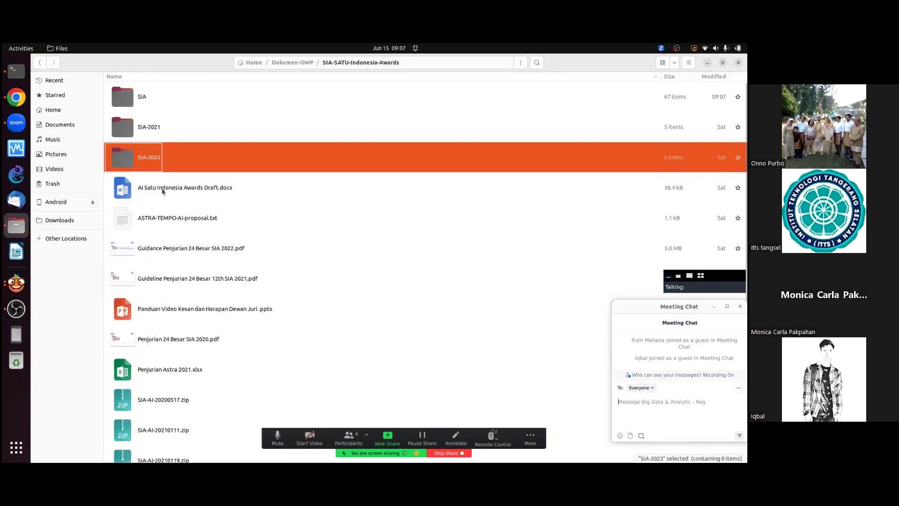
pyautogui.press('Up')
pyautogui.press('Return')
pyautogui.press('Down')
pyautogui.press('Return')
# Look through the SIA2018 .ows workflows and SIA2020 workbooks in SIA2018-worksheet, down to the SIA2020 .pkcls model files.
pyautogui.press('Down')
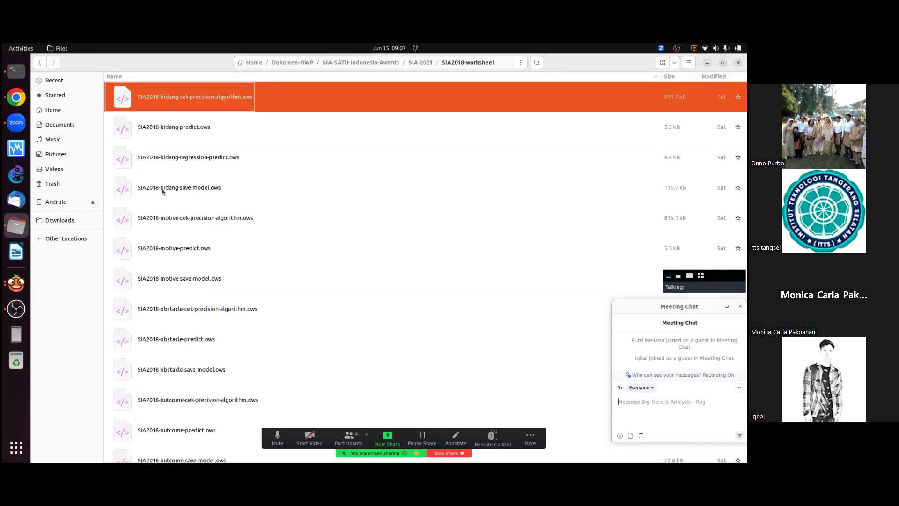
pyautogui.press('pagedown')
pyautogui.press('pagedown')
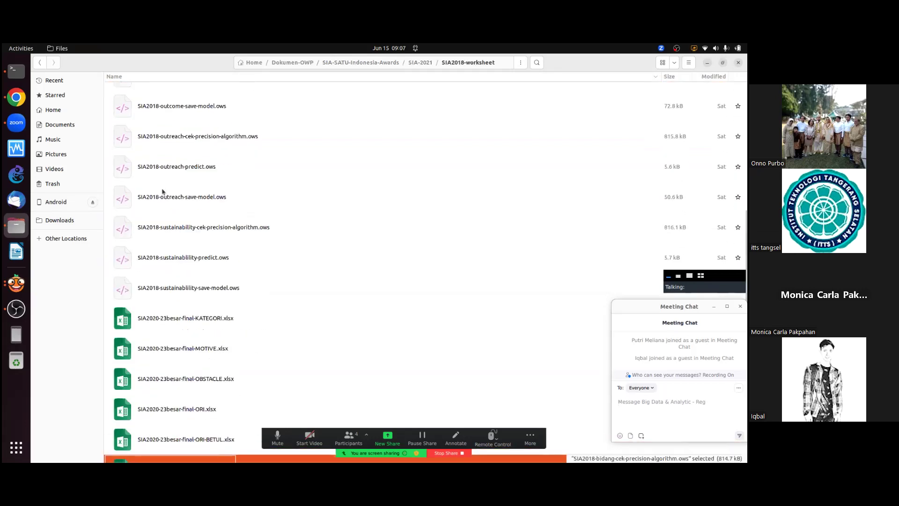
pyautogui.press('pagedown')
pyautogui.press('pagedown')
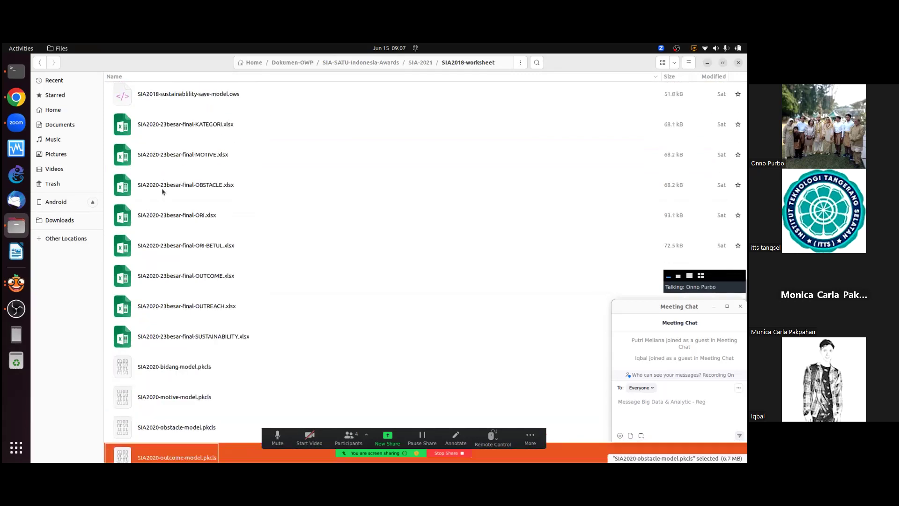
pyautogui.press('Down')
# Look back through the SIA2020-23besar-final workbooks as far as SIA2018-outreach-save-model.ows, and return to the SIA-SATU-Indonesia-Awards folder.
pyautogui.press('Up')
pyautogui.press('Up')
pyautogui.press('Up')
pyautogui.press('Up')
pyautogui.press('Up')
pyautogui.press('Up')
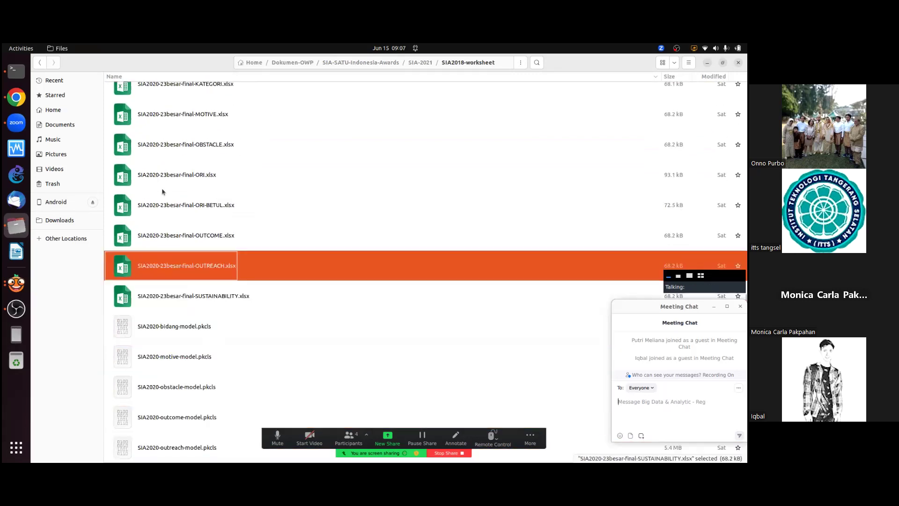
pyautogui.press('Up')
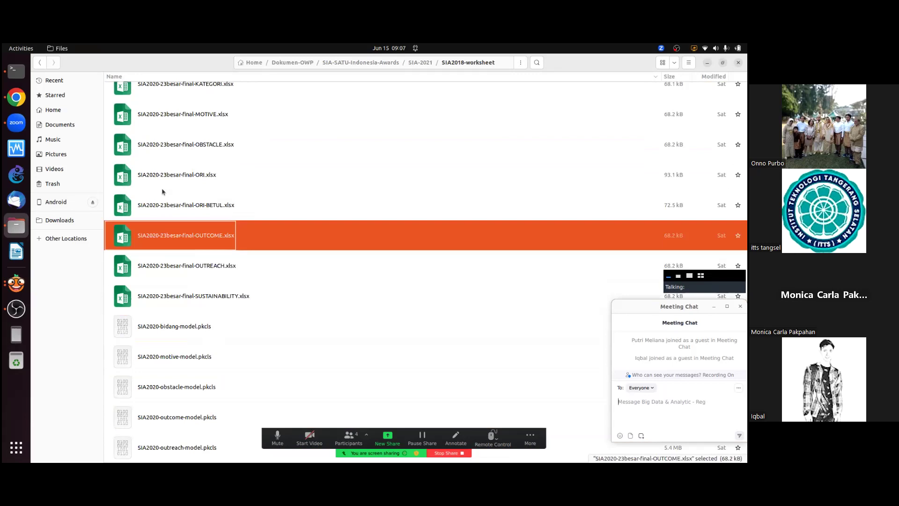
pyautogui.press('Up')
pyautogui.press('Up')
pyautogui.press('Up')
pyautogui.press('Up')
pyautogui.press('Up')
pyautogui.press('Up')
pyautogui.press('Up')
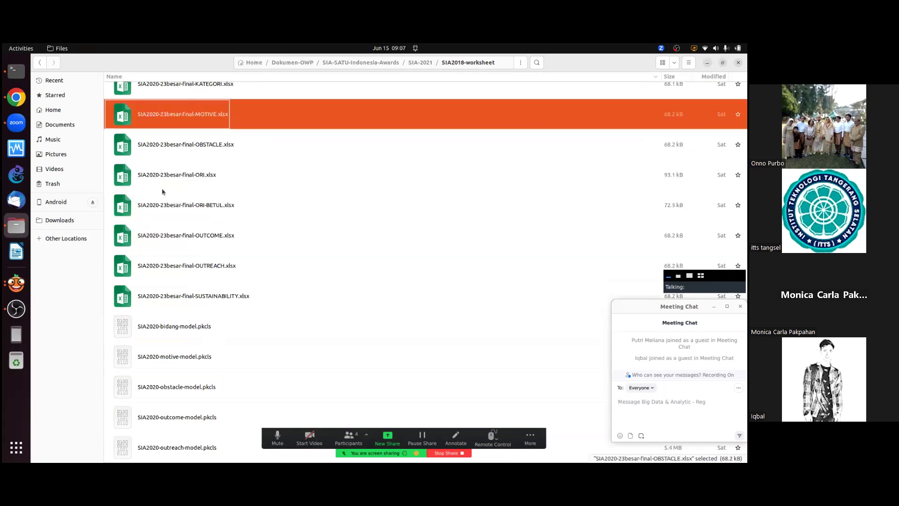
pyautogui.press('Up')
pyautogui.press('Up')
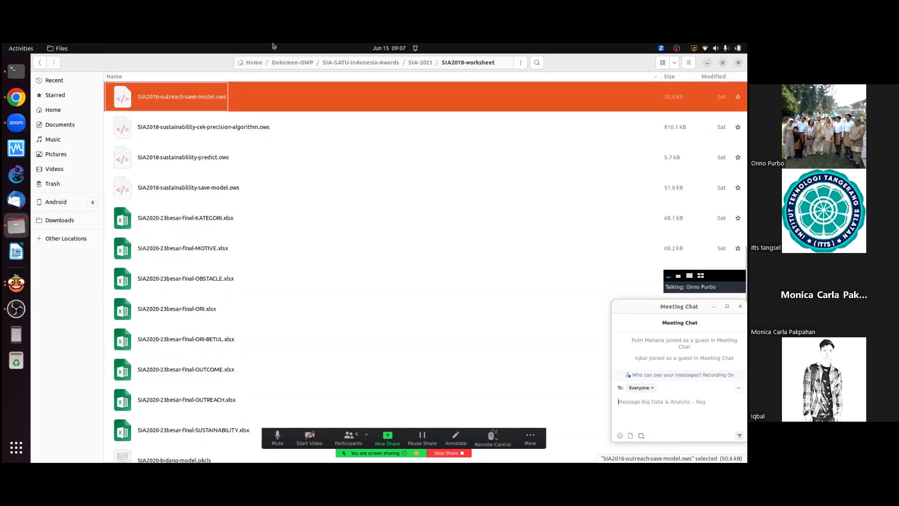
pyautogui.click(418, 62)
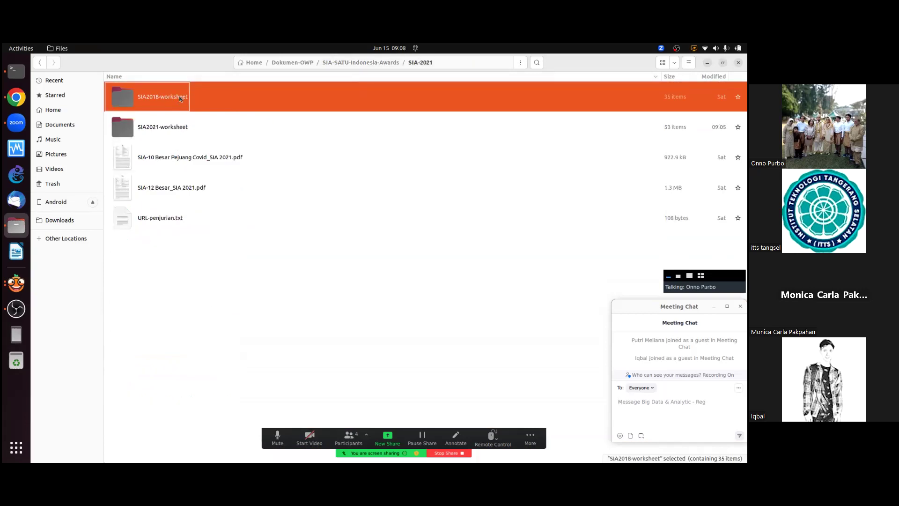
pyautogui.click(388, 65)
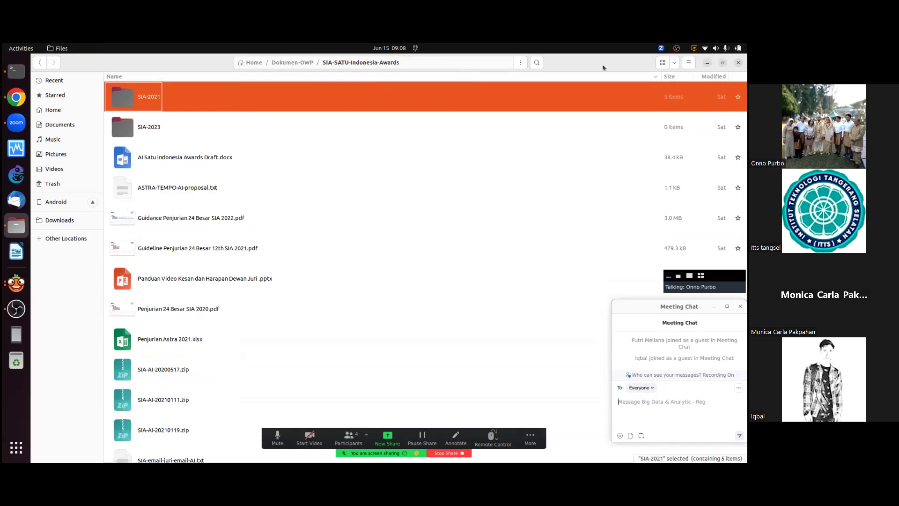
# Search the folder for "average", shorten the search term to "ave" and look through the matching files.
pyautogui.click(536, 62)
pyautogui.write('ave')
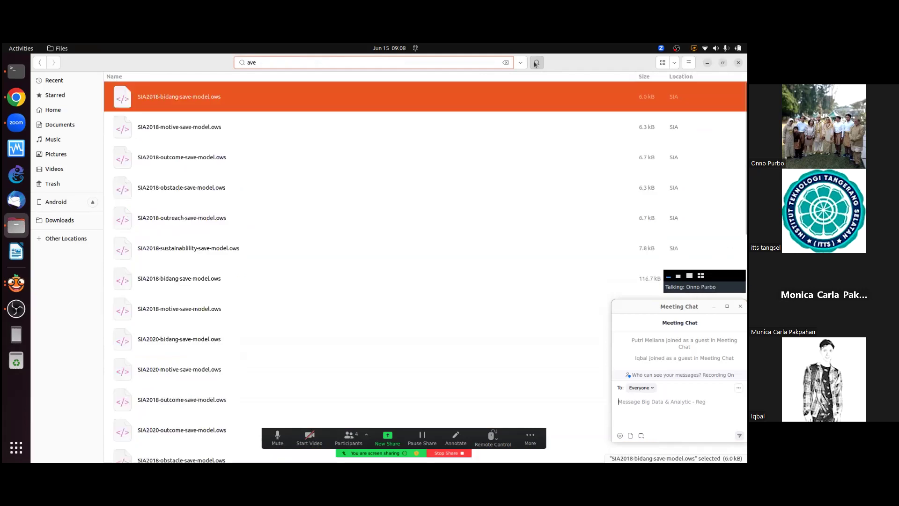
pyautogui.write('rage')
pyautogui.press('BackSpace')
pyautogui.press('BackSpace')
pyautogui.press('BackSpace')
pyautogui.click(238, 178)
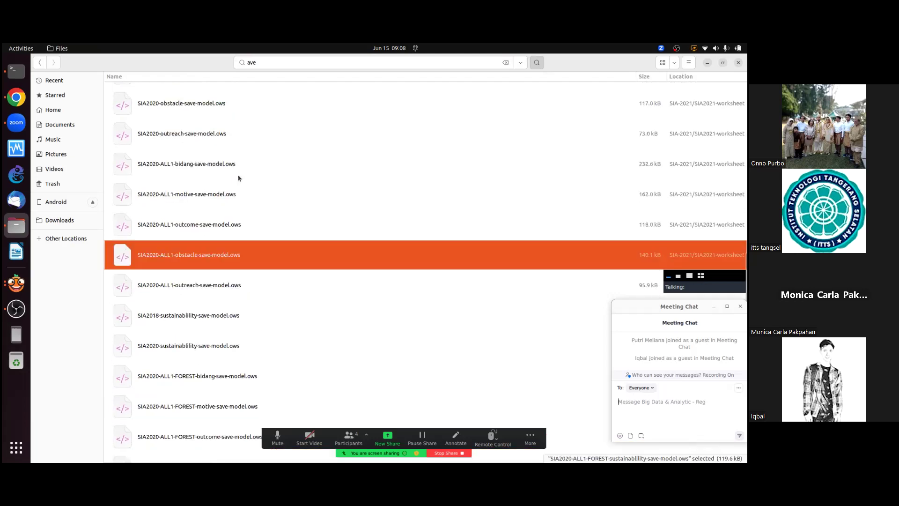
# Check the search filter and view options, leave the search and reopen the SIA-SATU-Indonesia-Awards folder.
pyautogui.click(520, 63)
pyautogui.press('Escape')
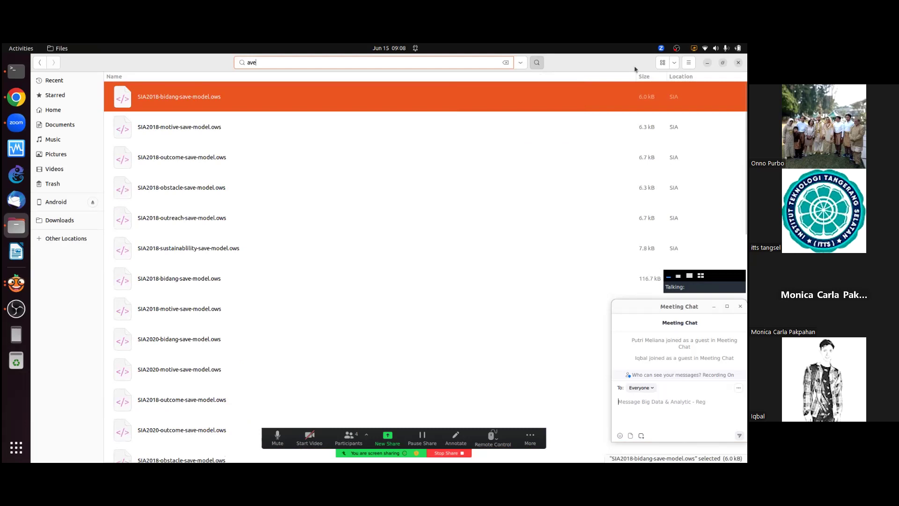
pyautogui.click(675, 62)
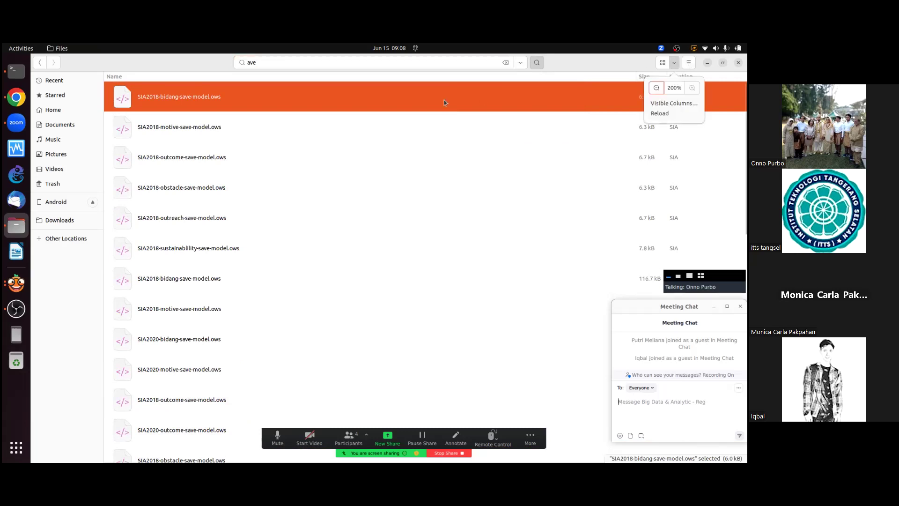
pyautogui.press('Escape')
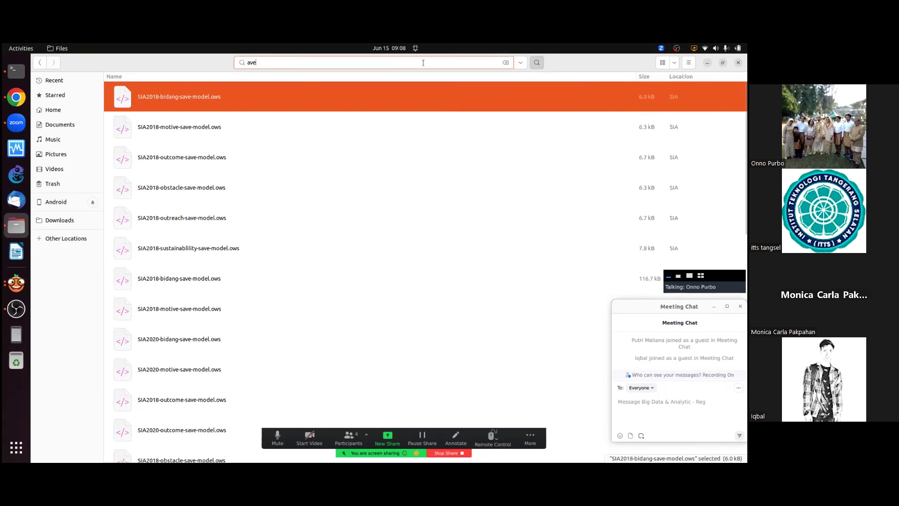
pyautogui.press('Escape')
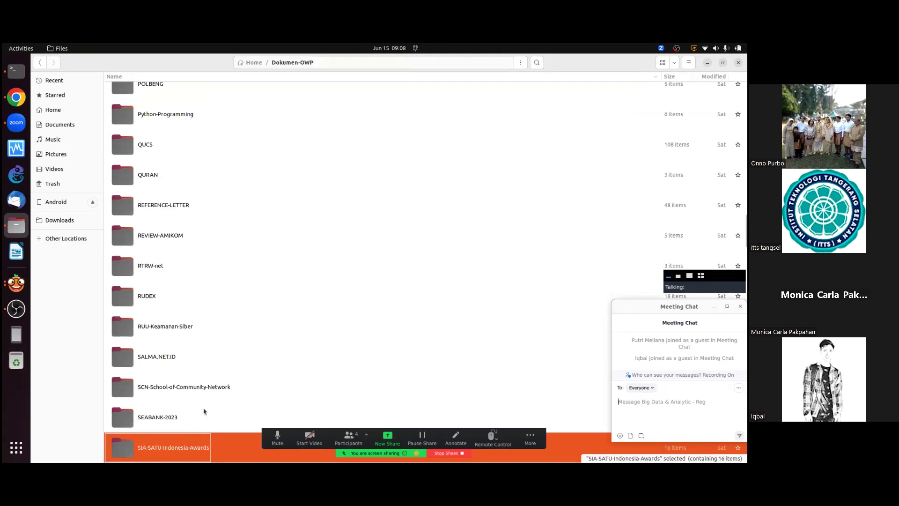
pyautogui.doubleClick(211, 451)
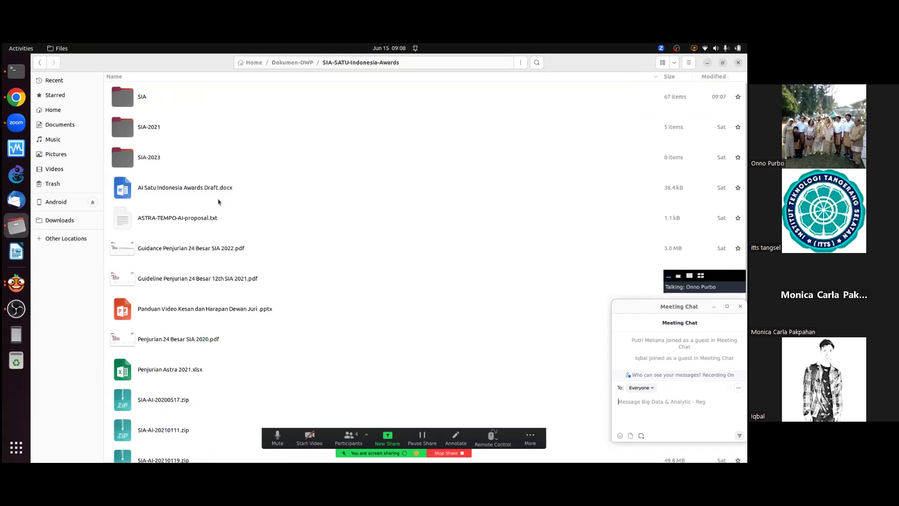
# Examine the SIA-AI zip archives and the neighbouring files listed below them in SIA-SATU-Indonesia-Awards.
pyautogui.click(183, 406)
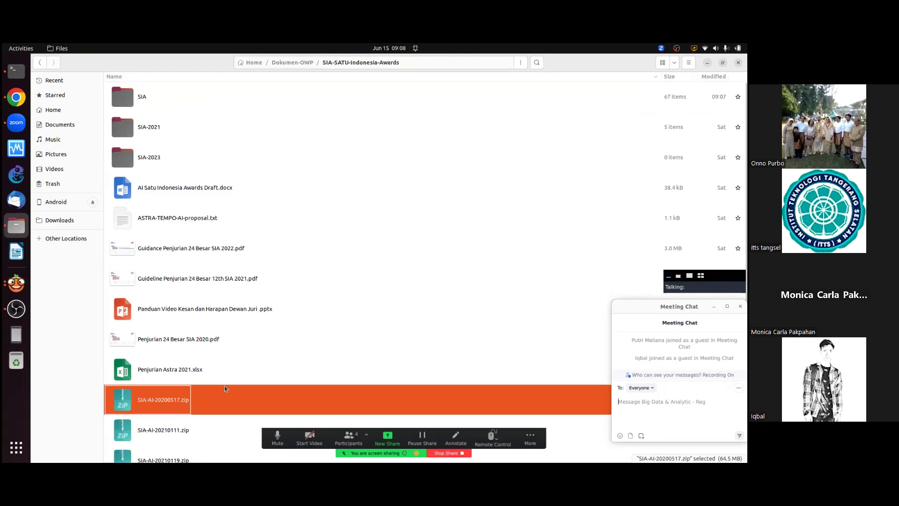
pyautogui.press('Down')
pyautogui.press('Down')
pyautogui.press('Down')
pyautogui.press('Down')
pyautogui.press('Down')
pyautogui.press('Up')
pyautogui.press('Up')
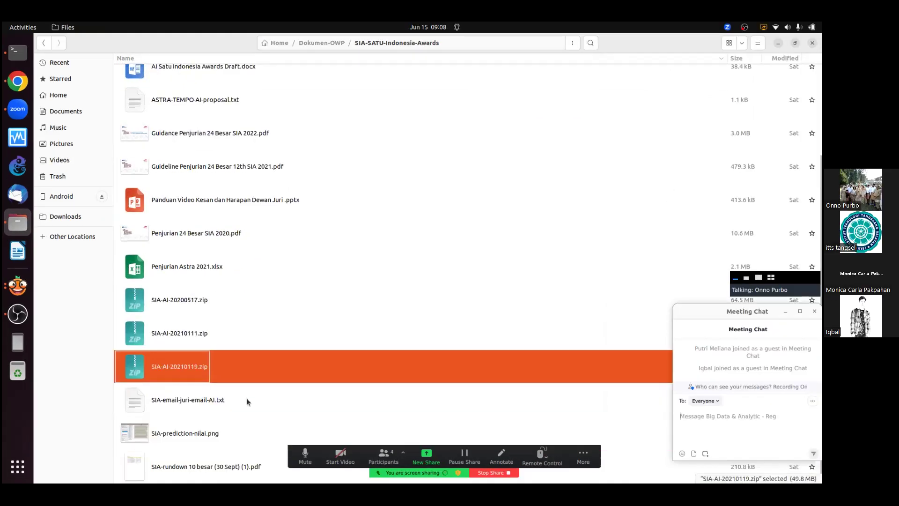
# Open SIA-AI-20200517.zip in Archive Manager, look through the files in its SIA folder and close the archive.
pyautogui.rightClick(167, 302)
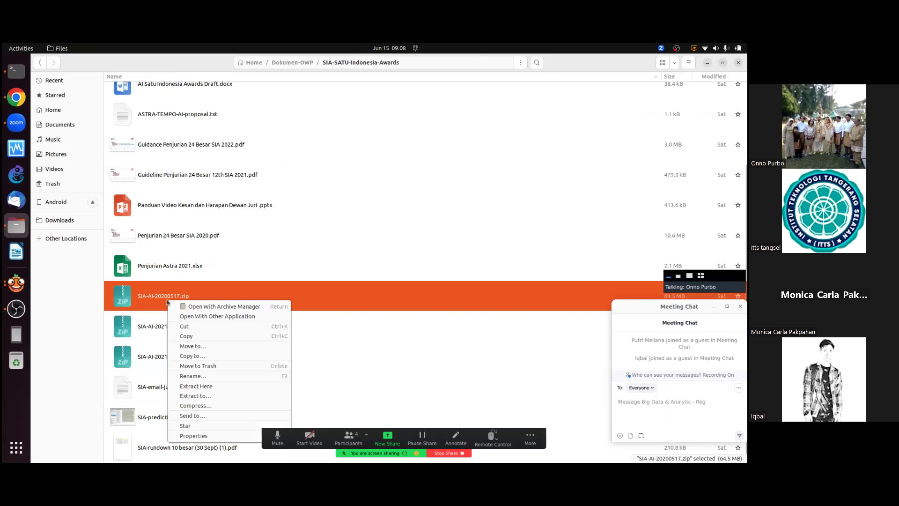
pyautogui.click(220, 308)
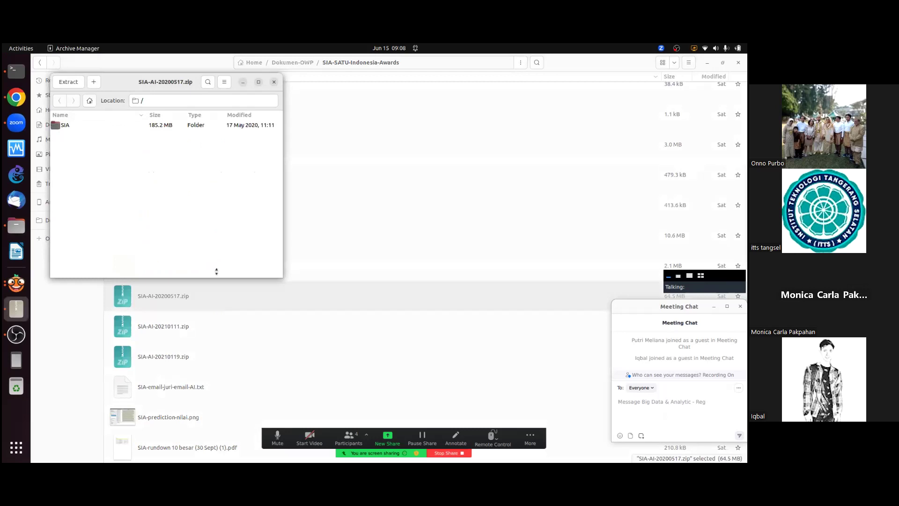
pyautogui.click(171, 126)
pyautogui.doubleClick(171, 125)
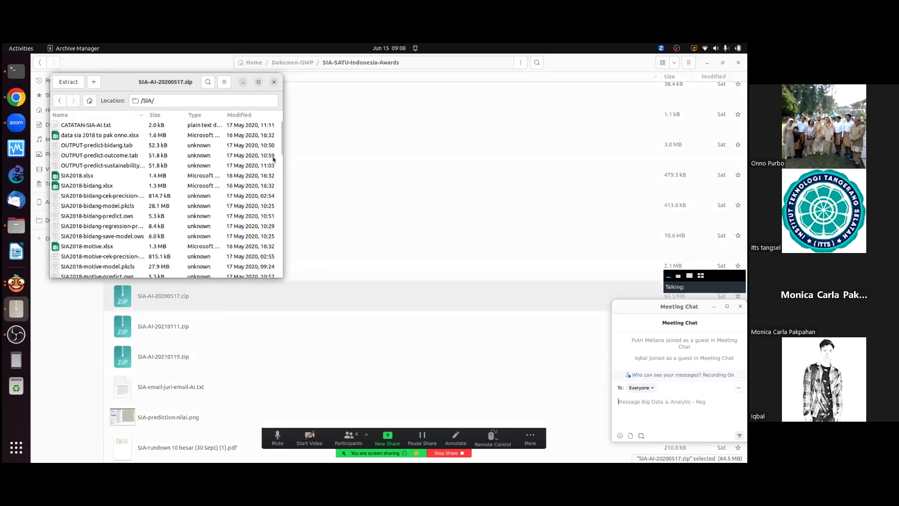
pyautogui.moveTo(279, 151); pyautogui.dragTo(247, 289)
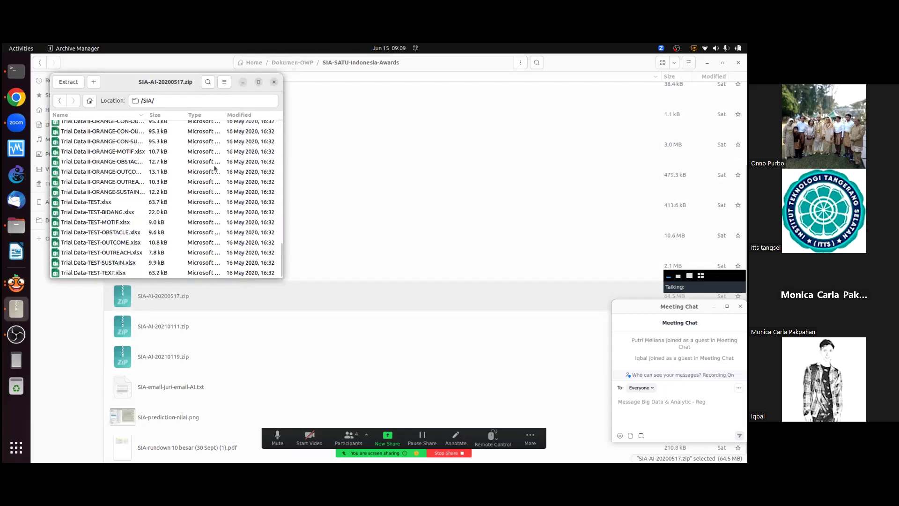
pyautogui.click(274, 82)
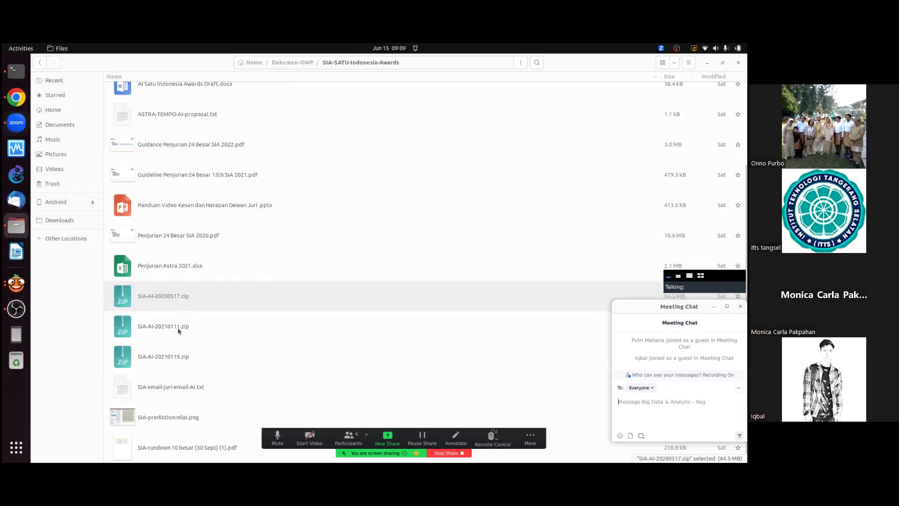
# Open SIA-AI-20210111.zip in Archive Manager, look through its SIA-2021/SIA2018-worksheet folder and close the archive.
pyautogui.click(178, 328)
pyautogui.rightClick(178, 328)
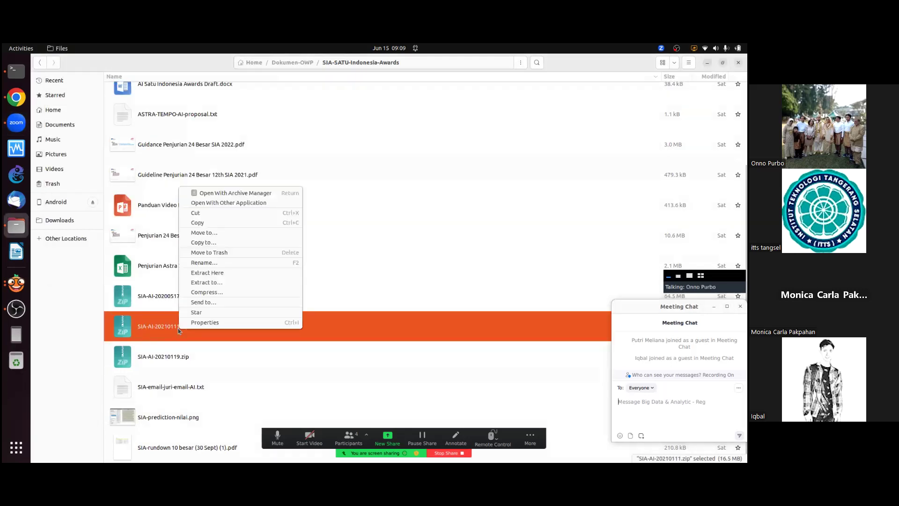
pyautogui.click(230, 194)
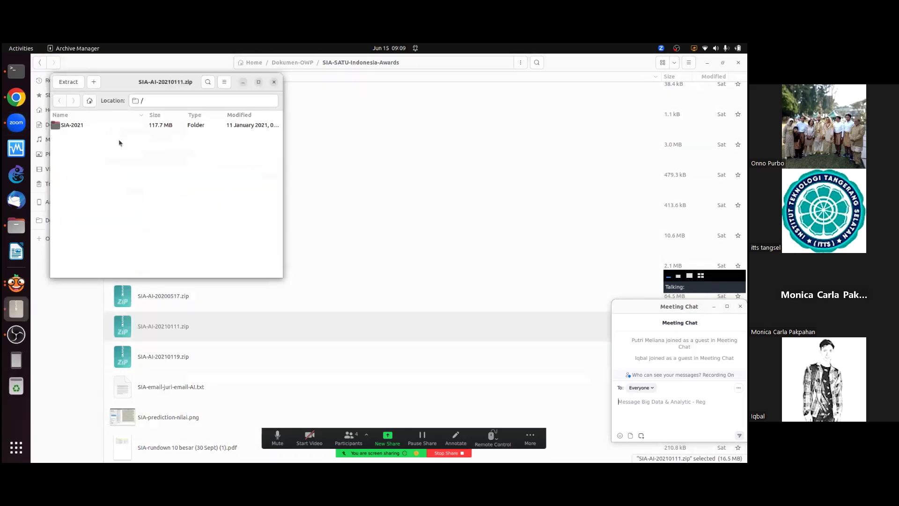
pyautogui.click(66, 125)
pyautogui.doubleClick(66, 125)
pyautogui.doubleClick(91, 129)
pyautogui.scroll(-5, 278, 189)
pyautogui.scroll(-4, 278, 189)
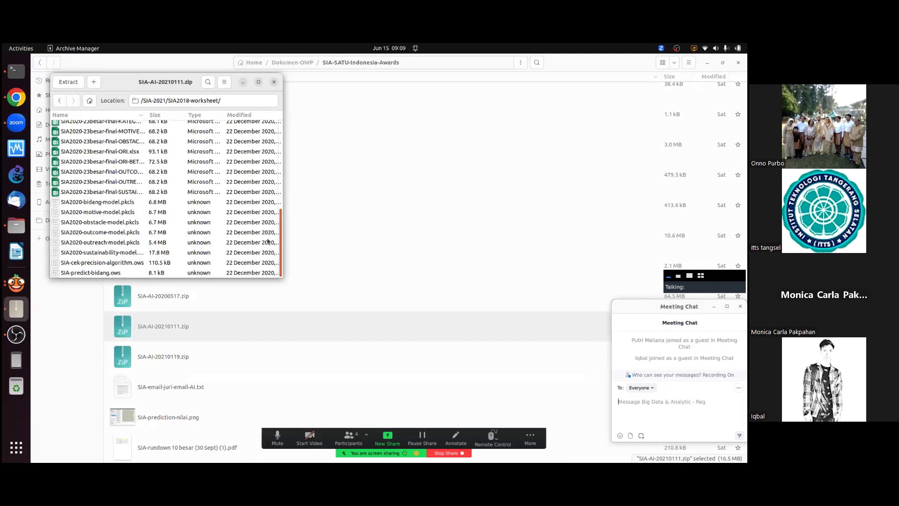
pyautogui.click(274, 82)
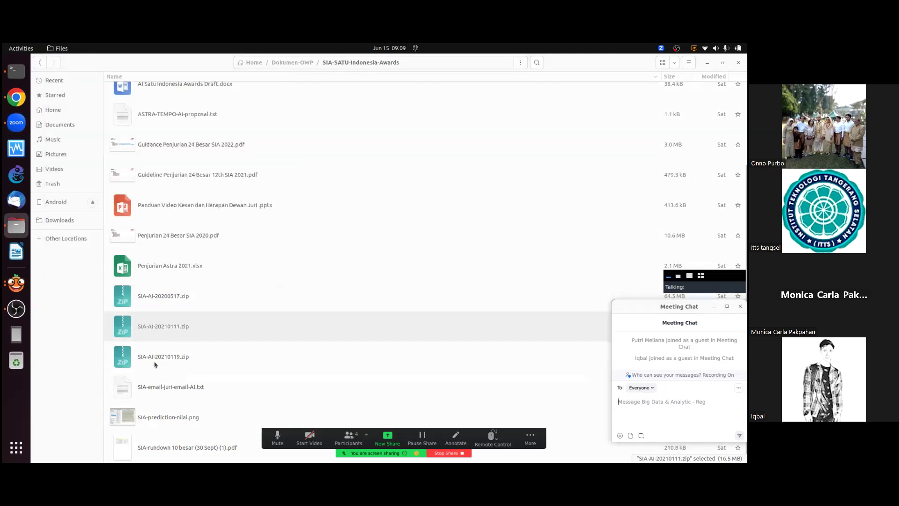
# Open SIA-AI-20210119.zip in Archive Manager, look through its SIA-2021/SIA2018-worksheet folder and close the archive.
pyautogui.click(154, 355)
pyautogui.rightClick(155, 356)
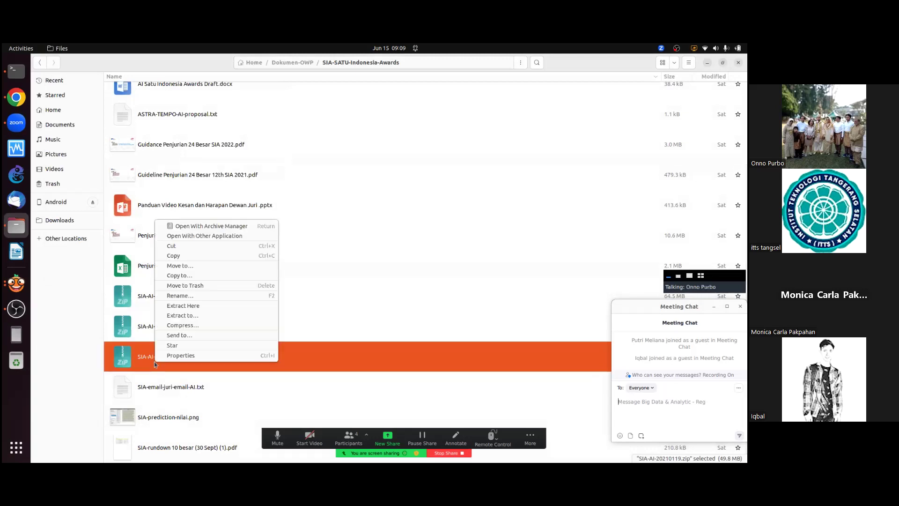
pyautogui.click(205, 226)
pyautogui.click(94, 124)
pyautogui.doubleClick(93, 125)
pyautogui.click(95, 126)
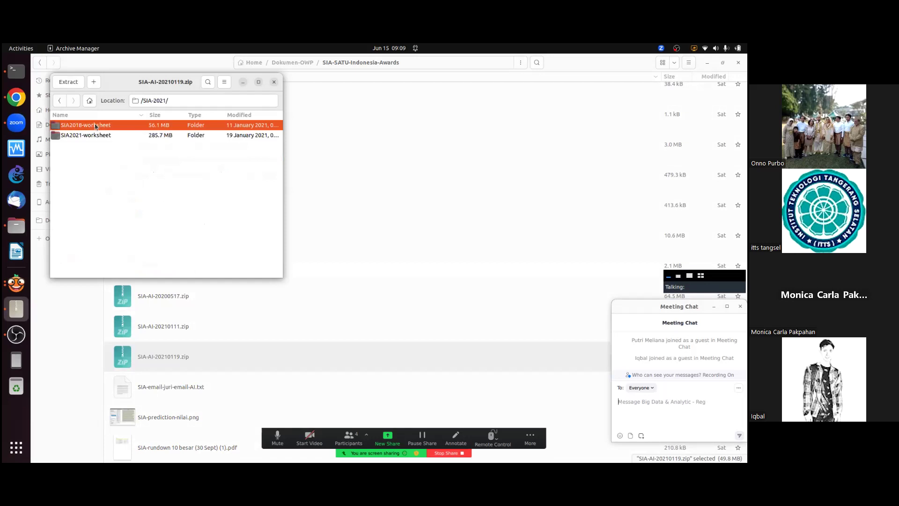
pyautogui.doubleClick(95, 126)
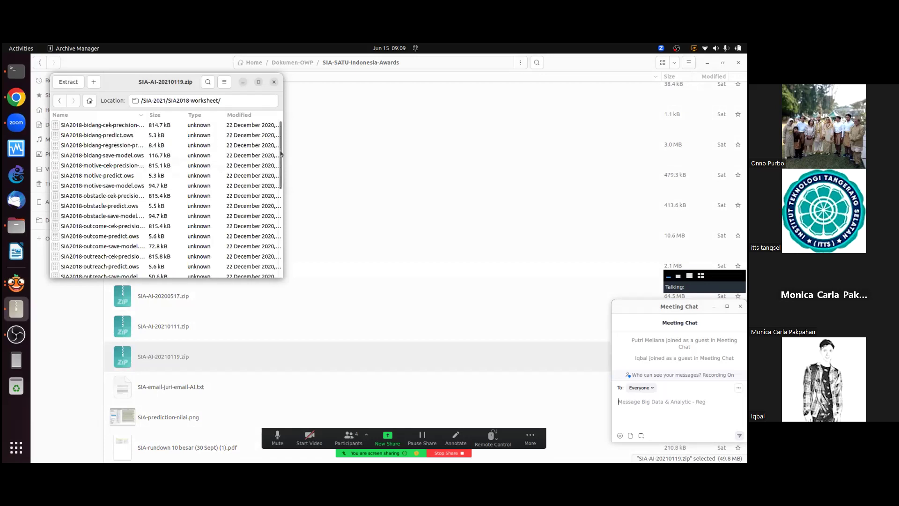
pyautogui.moveTo(281, 153); pyautogui.dragTo(272, 247)
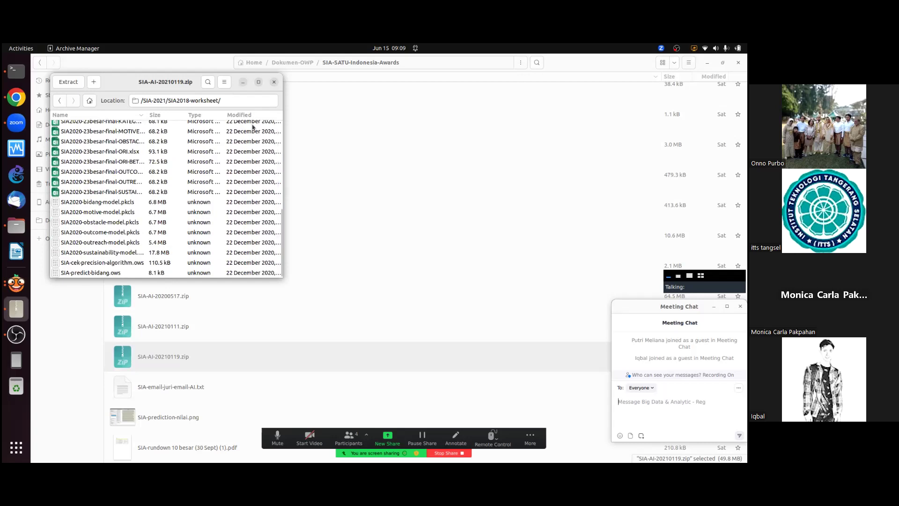
pyautogui.click(273, 83)
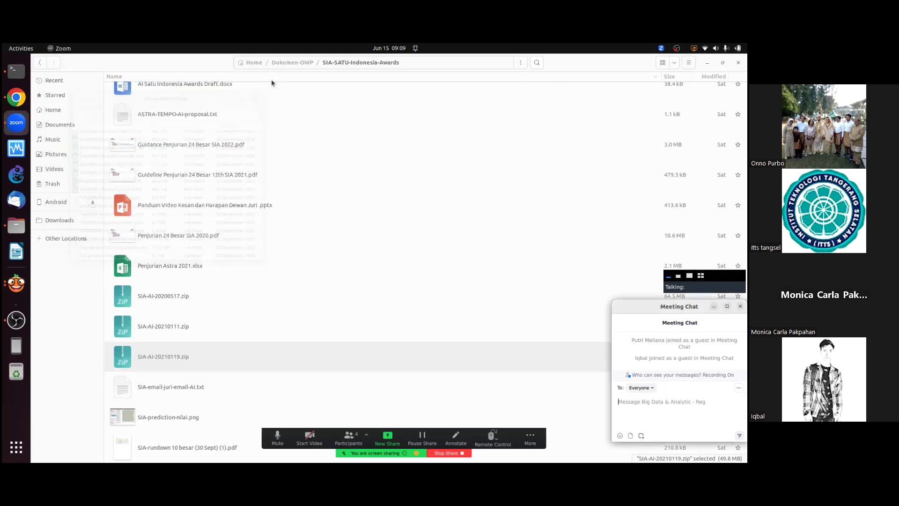
# Extract SIA-AI-20210119.zip into the current folder and open its SIA-2021/SIA2021-worksheet folder.
pyautogui.rightClick(167, 356)
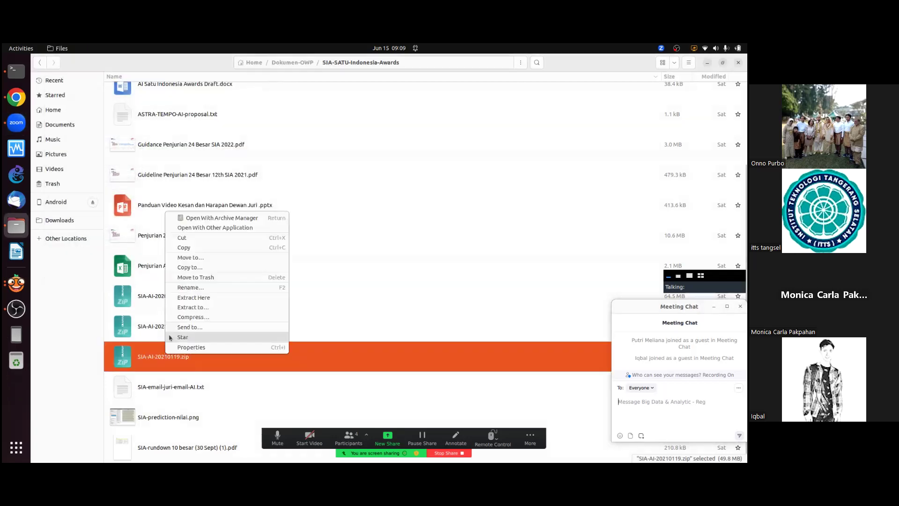
pyautogui.click(187, 299)
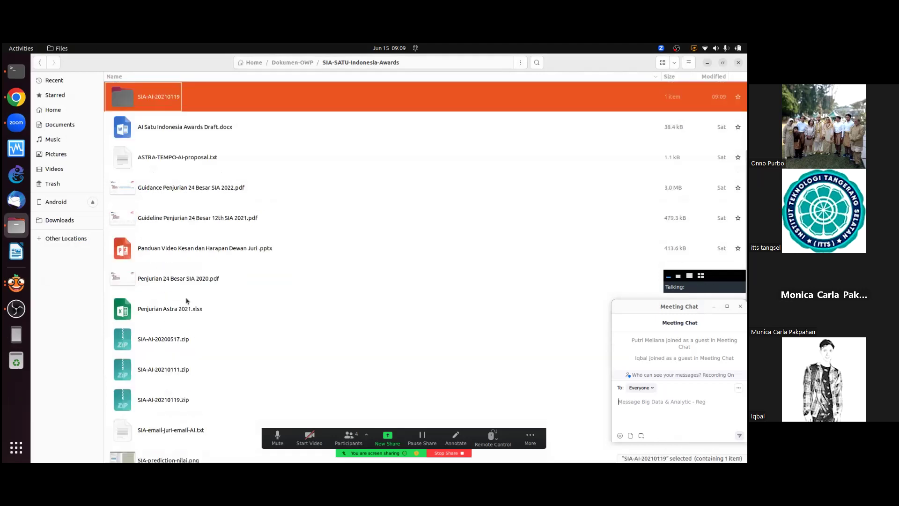
pyautogui.doubleClick(178, 101)
pyautogui.doubleClick(147, 98)
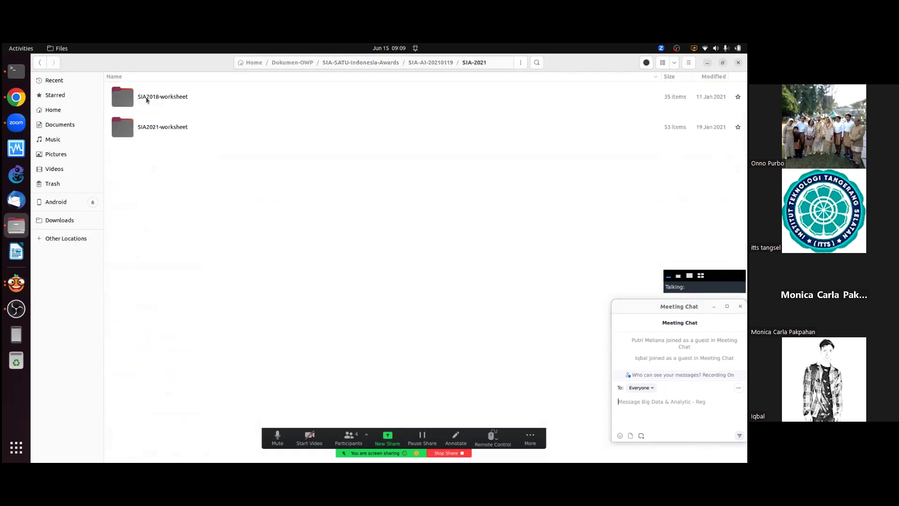
pyautogui.doubleClick(142, 127)
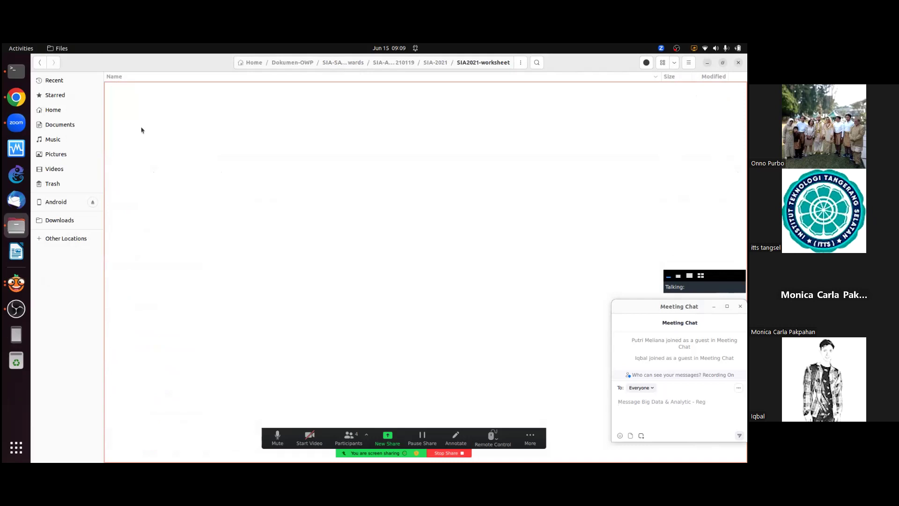
# Look through the workbooks and workflow files in SIA2021-worksheet and select SIA2020-ALL1-sustainable.xlsx.
pyautogui.click(172, 131)
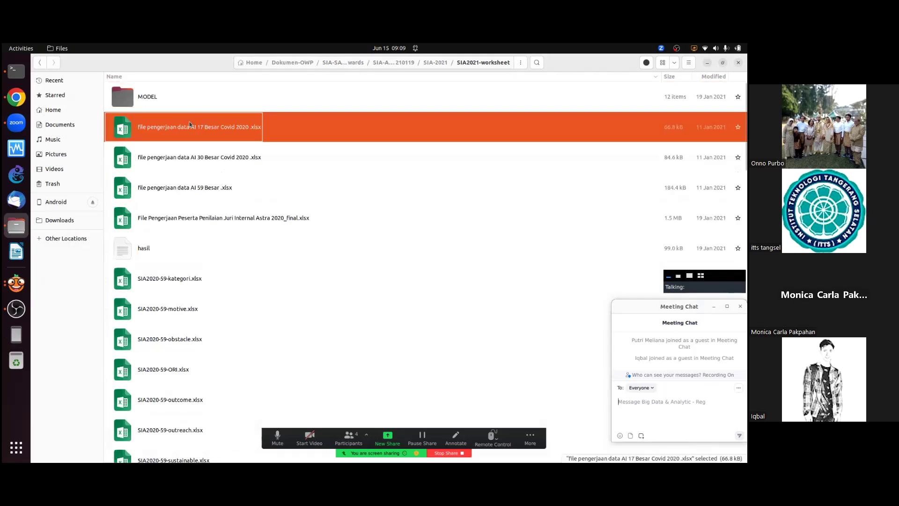
pyautogui.press('Down')
pyautogui.press('Down')
pyautogui.press('Down')
pyautogui.press('Down')
pyautogui.press('Down')
pyautogui.press('Down')
pyautogui.press('Down')
pyautogui.press('Down')
pyautogui.press('Down')
pyautogui.press('Down')
pyautogui.press('Down')
pyautogui.press('Down')
pyautogui.press('Down')
pyautogui.press('Down')
pyautogui.press('Down')
pyautogui.press('Down')
pyautogui.press('Down')
pyautogui.press('Down')
pyautogui.press('Down')
pyautogui.press('Down')
pyautogui.press('Down')
pyautogui.press('Down')
pyautogui.press('Down')
pyautogui.press('Down')
pyautogui.press('Down')
pyautogui.press('Down')
pyautogui.press('Down')
pyautogui.press('Down')
pyautogui.press('Down')
pyautogui.press('Down')
pyautogui.press('Down')
pyautogui.press('Down')
pyautogui.press('Down')
pyautogui.press('Down')
pyautogui.press('Down')
pyautogui.press('Down')
pyautogui.press('Down')
pyautogui.press('Down')
pyautogui.press('Down')
pyautogui.press('Down')
pyautogui.press('Down')
pyautogui.press('Down')
pyautogui.press('Down')
pyautogui.press('Up')
pyautogui.press('Up')
pyautogui.press('Up')
pyautogui.press('Up')
pyautogui.press('Up')
pyautogui.press('Up')
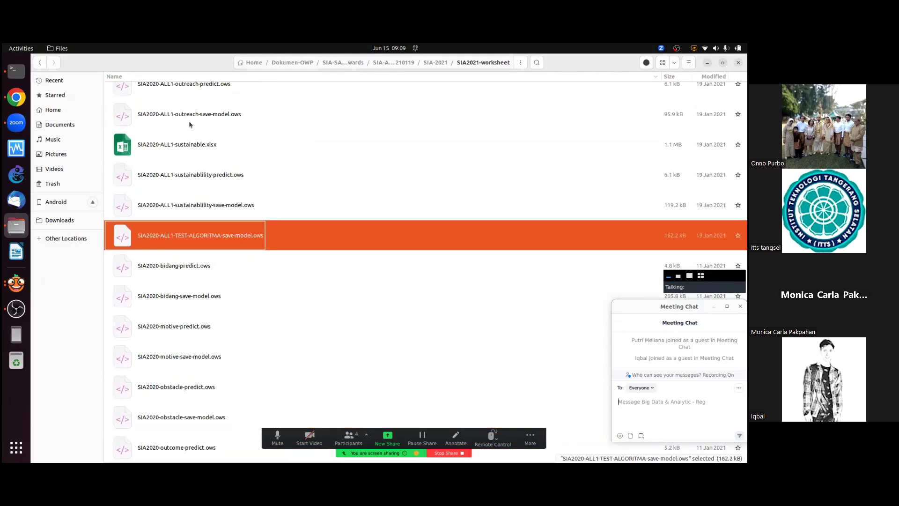
pyautogui.press('Up')
pyautogui.press('Up')
pyautogui.press('Up')
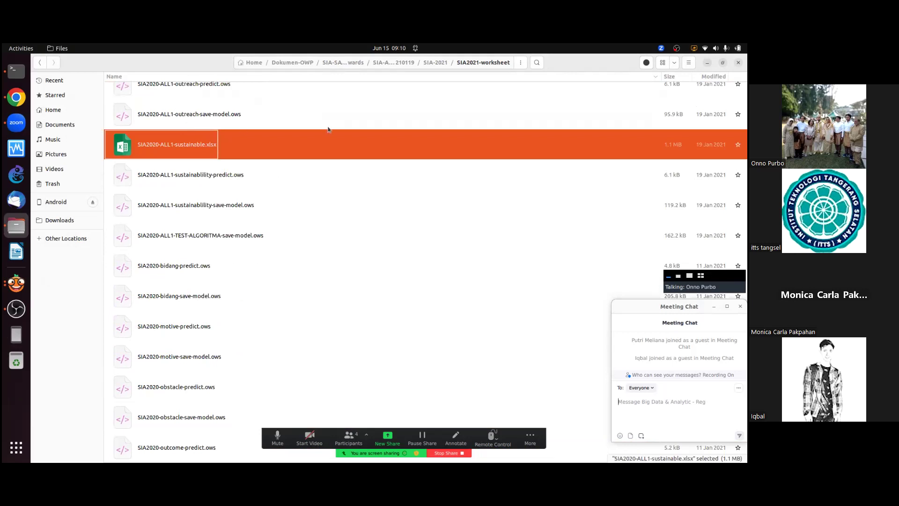
# Open SIA2020-ALL1-sustainable.xlsx and inspect the scores in its SUSTAINABILITY column.
pyautogui.press('Return')
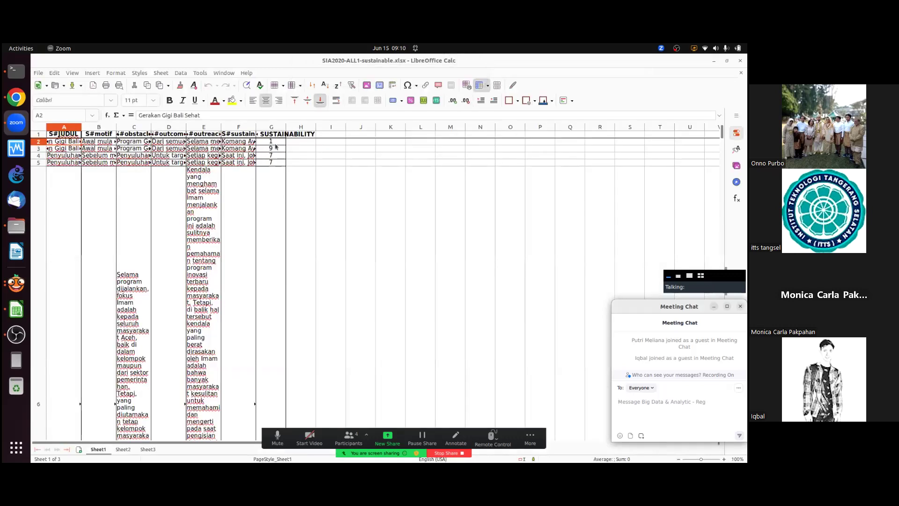
pyautogui.click(266, 168)
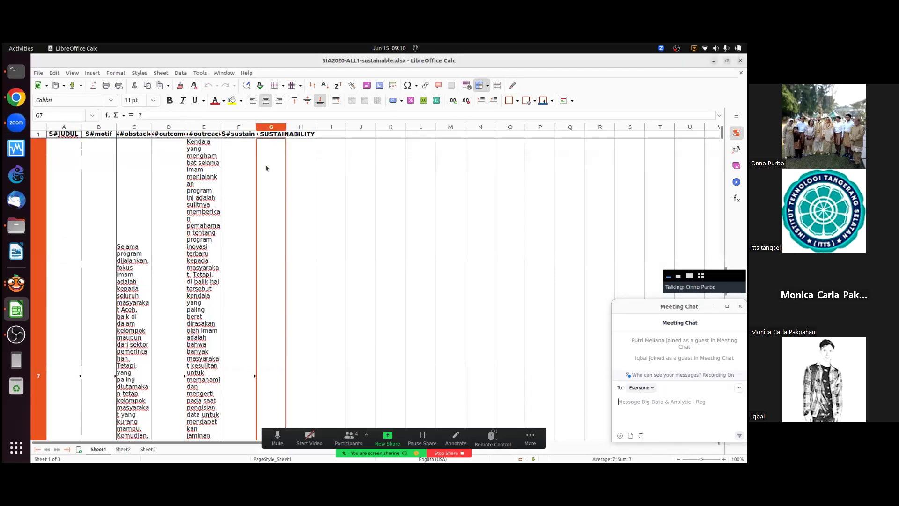
pyautogui.scroll(-1, 266, 168)
pyautogui.click(266, 169)
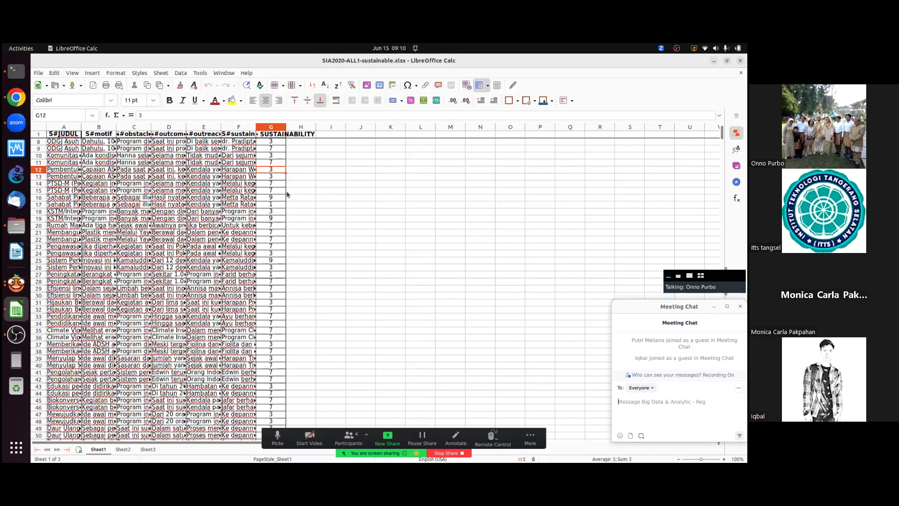
# Compare the paired entries in rows 12–13, 14–15 and 16–17 with their sustainability scores and close the workbook.
pyautogui.moveTo(40, 172); pyautogui.dragTo(40, 178)
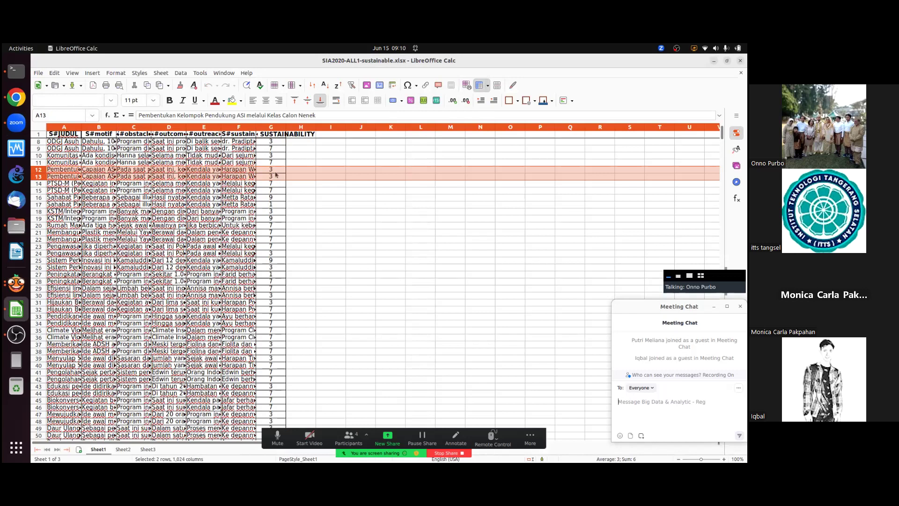
pyautogui.click(42, 184)
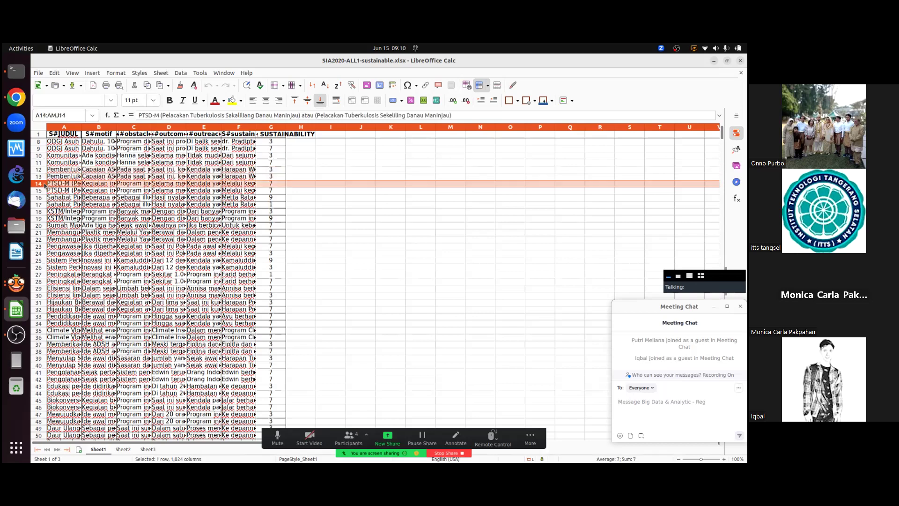
pyautogui.keyDown('ctrl'); pyautogui.click(45, 190); pyautogui.keyUp('ctrl')
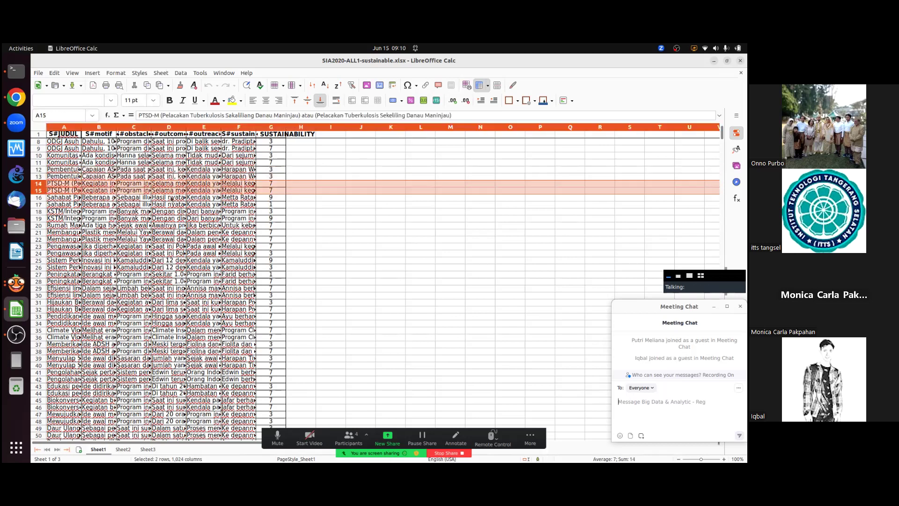
pyautogui.click(41, 197)
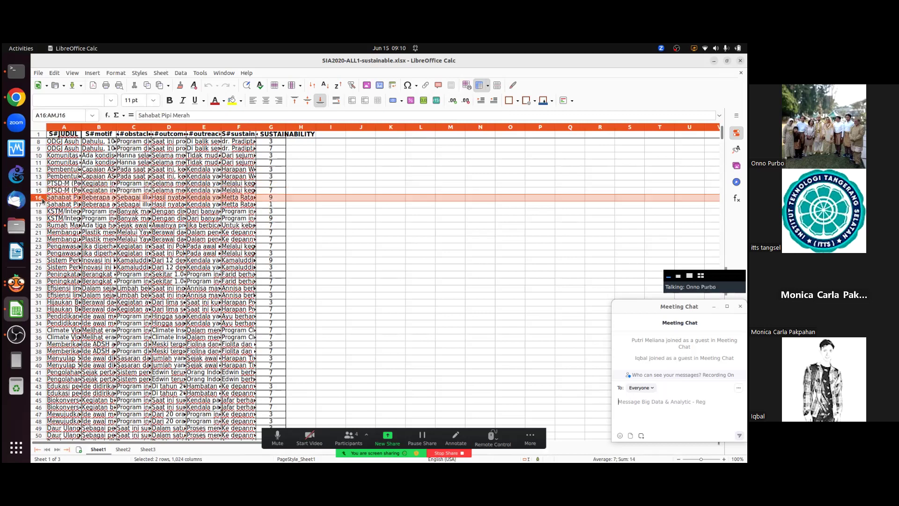
pyautogui.keyDown('ctrl'); pyautogui.click(44, 205); pyautogui.keyUp('ctrl')
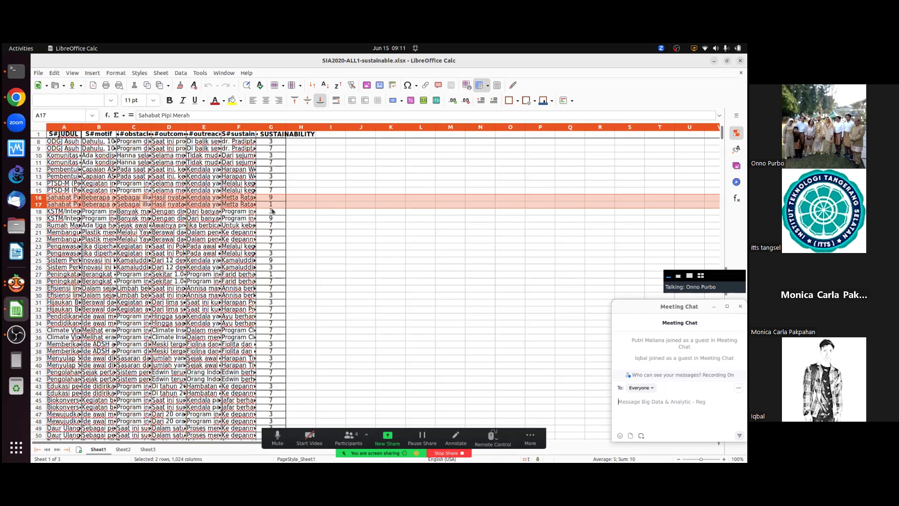
pyautogui.click(741, 63)
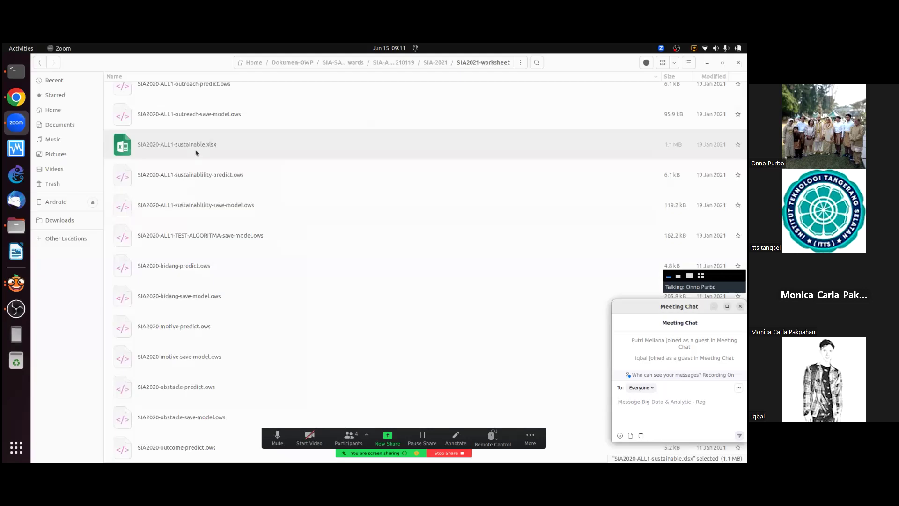
# Close Orange's Tree Viewer window and the Chrome window with the iris classification images.
pyautogui.click(16, 99)
pyautogui.click(17, 285)
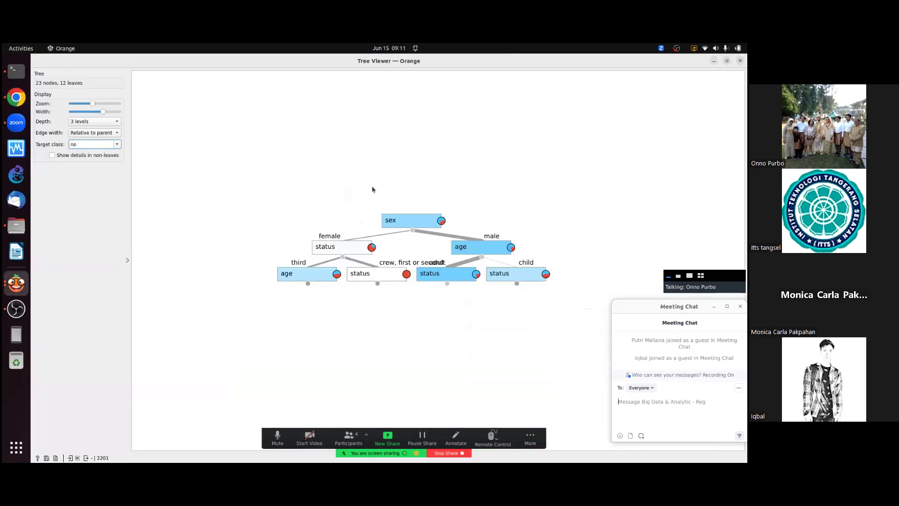
pyautogui.click(740, 60)
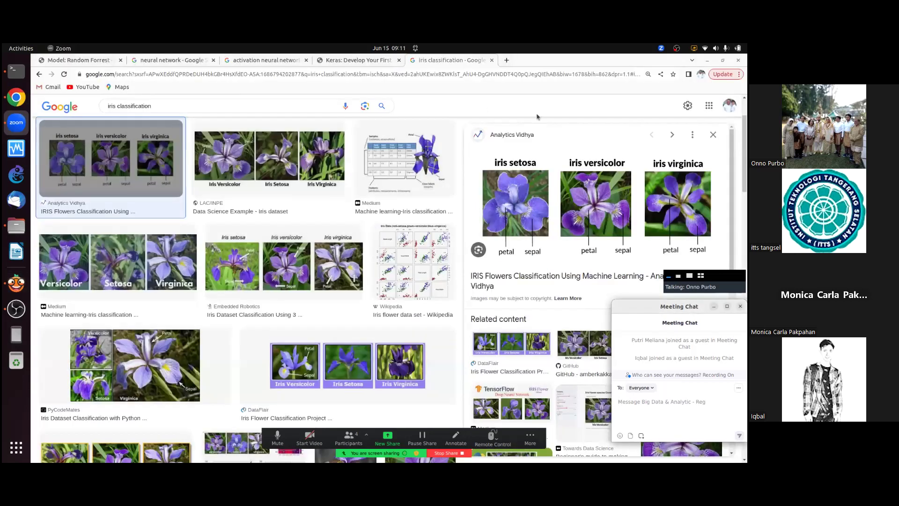
pyautogui.click(739, 61)
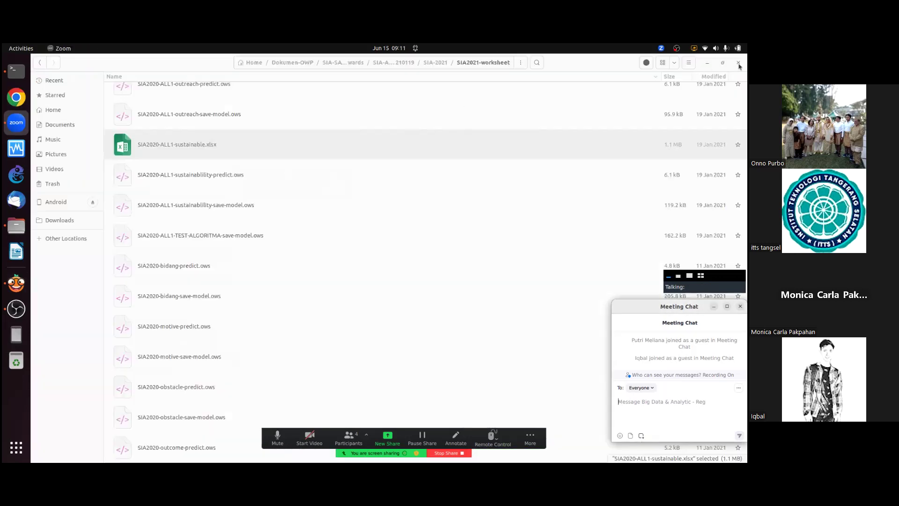
# Switch to the Orange workflow and delete all four widgets from the canvas.
pyautogui.click(16, 284)
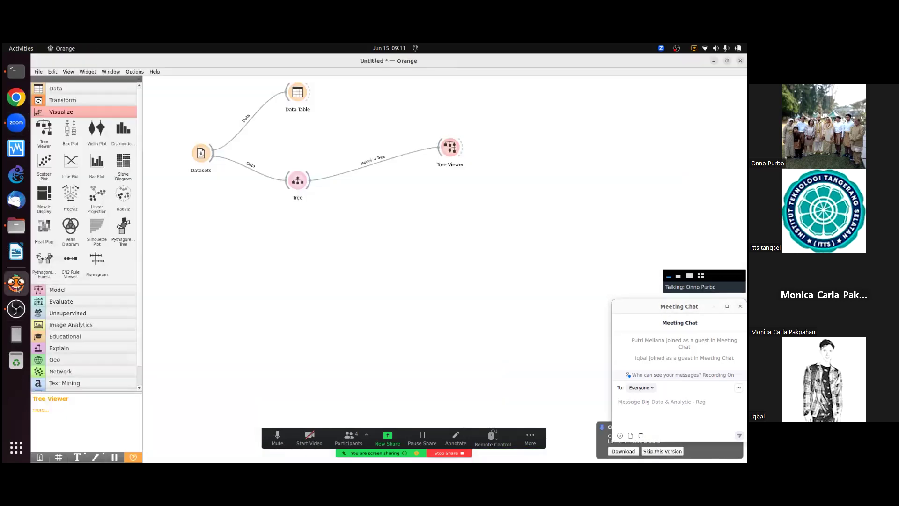
pyautogui.moveTo(193, 91); pyautogui.dragTo(525, 242)
pyautogui.press('Delete')
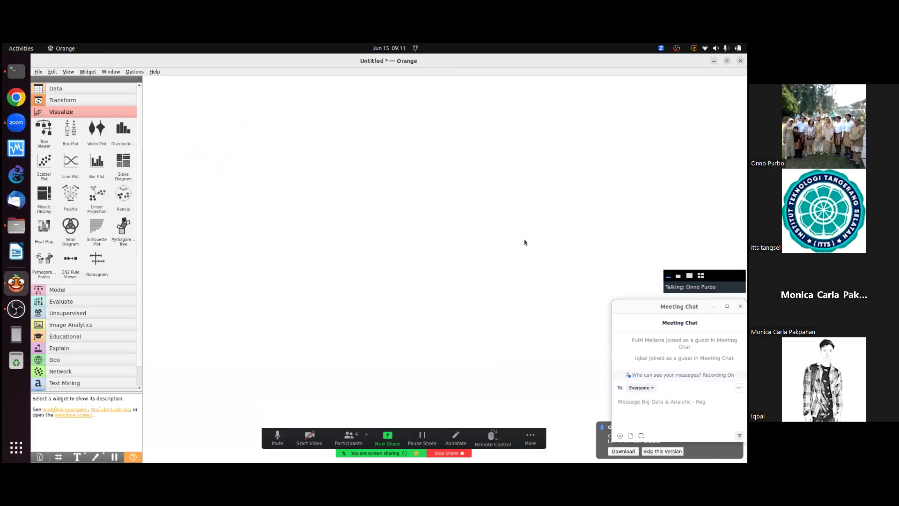
# Add a File widget to the empty canvas and open the file chooser for its data source.
pyautogui.click(84, 93)
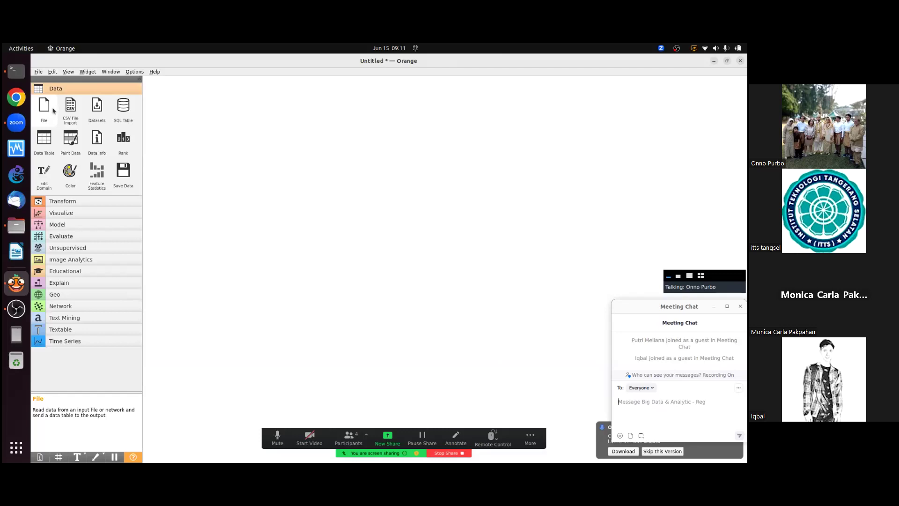
pyautogui.moveTo(48, 111); pyautogui.dragTo(201, 151)
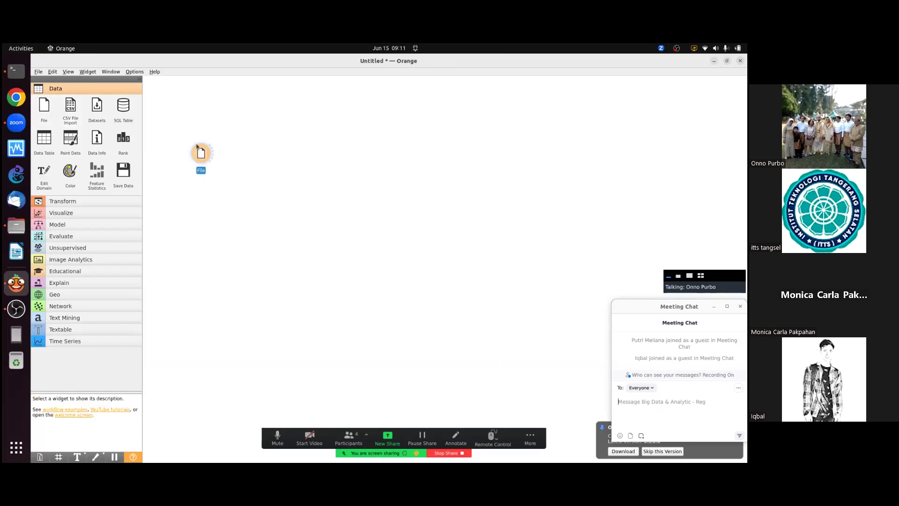
pyautogui.doubleClick(200, 153)
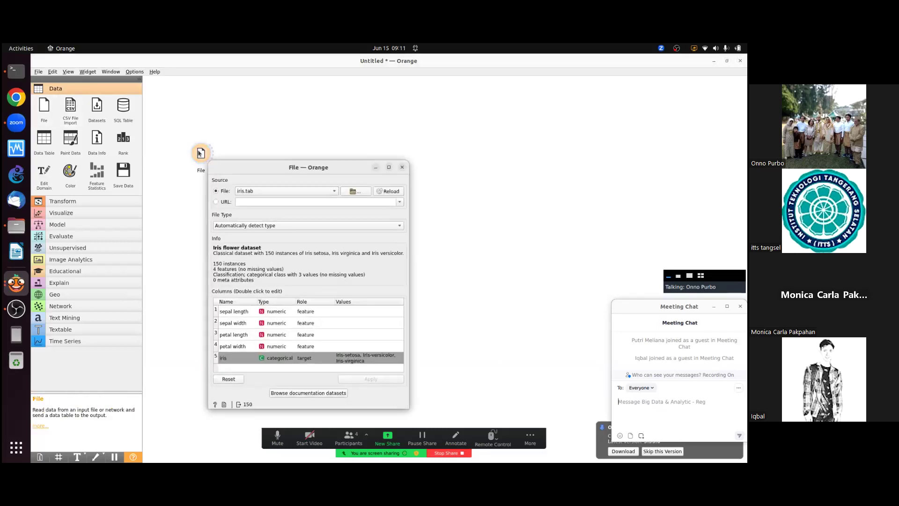
pyautogui.click(329, 196)
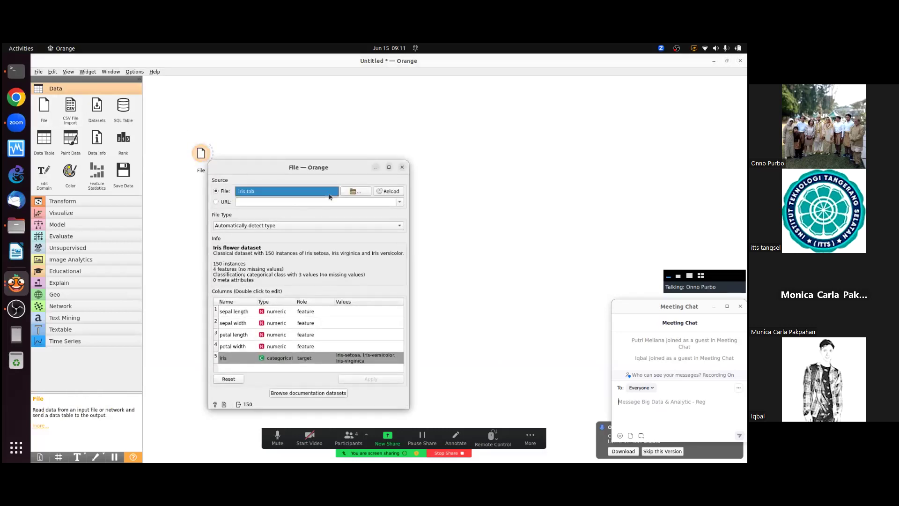
pyautogui.click(365, 196)
pyautogui.click(365, 196)
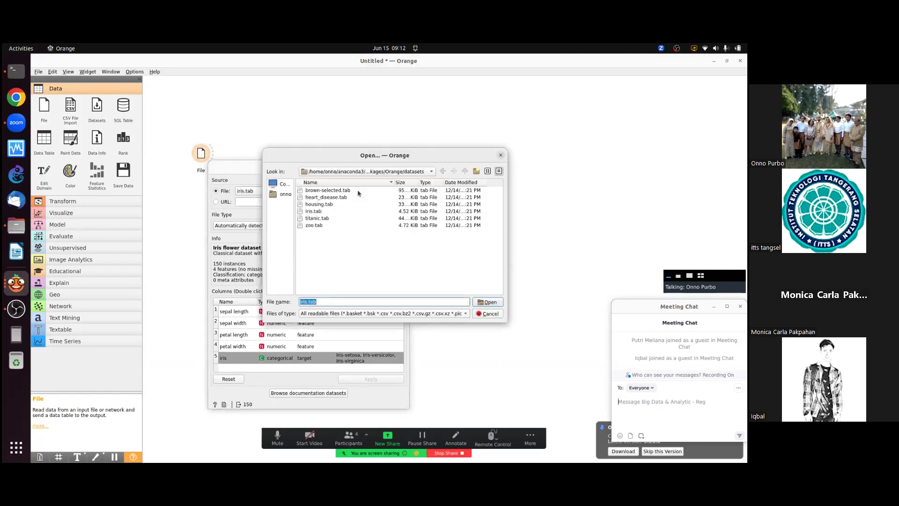
# Move up from the Orange datasets folder to the root folder in the file chooser.
pyautogui.click(464, 172)
pyautogui.click(464, 171)
pyautogui.click(463, 172)
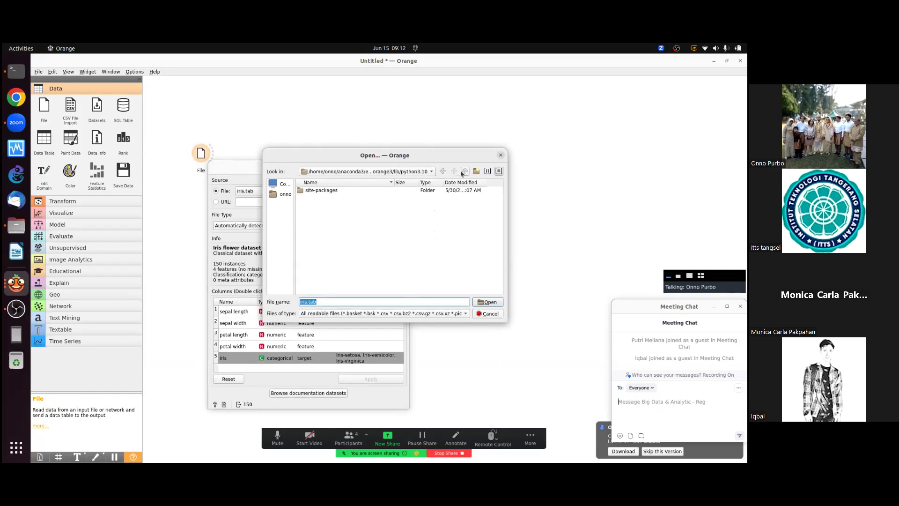
pyautogui.click(463, 172)
pyautogui.click(464, 171)
pyautogui.click(463, 171)
pyautogui.click(463, 171)
pyautogui.click(464, 171)
pyautogui.click(463, 171)
pyautogui.click(464, 171)
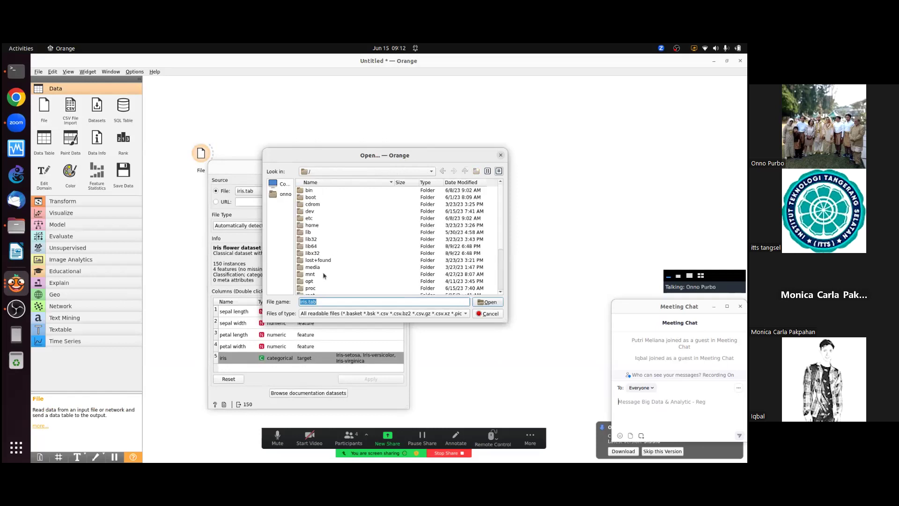
# Load AVERAGE 1-SUSTAINABLE.xlsx from the home folder's SIA-2022/AVERAGE1-ALL directory into the File widget.
pyautogui.click(285, 196)
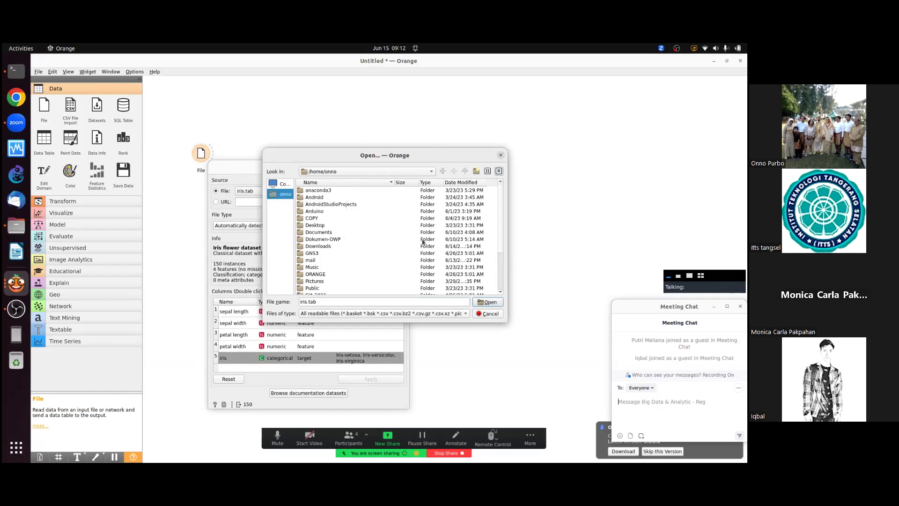
pyautogui.scroll(-3, 500, 238)
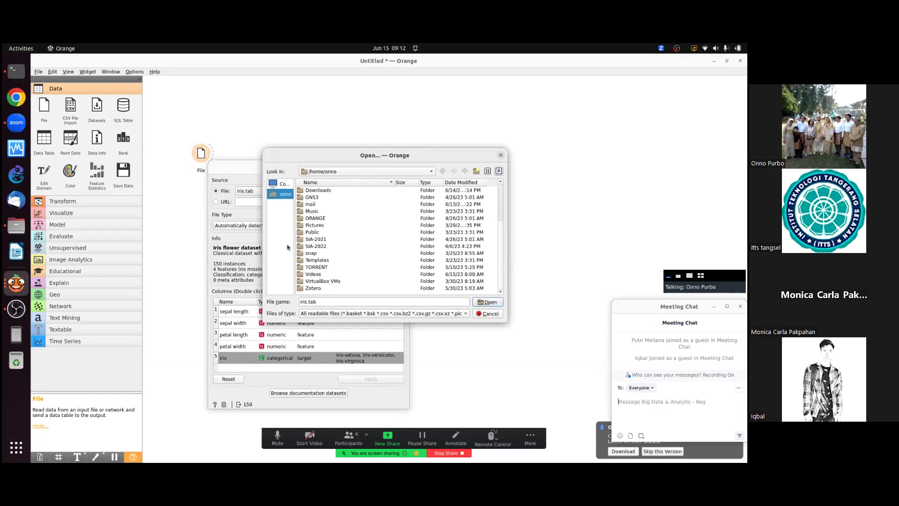
pyautogui.doubleClick(310, 246)
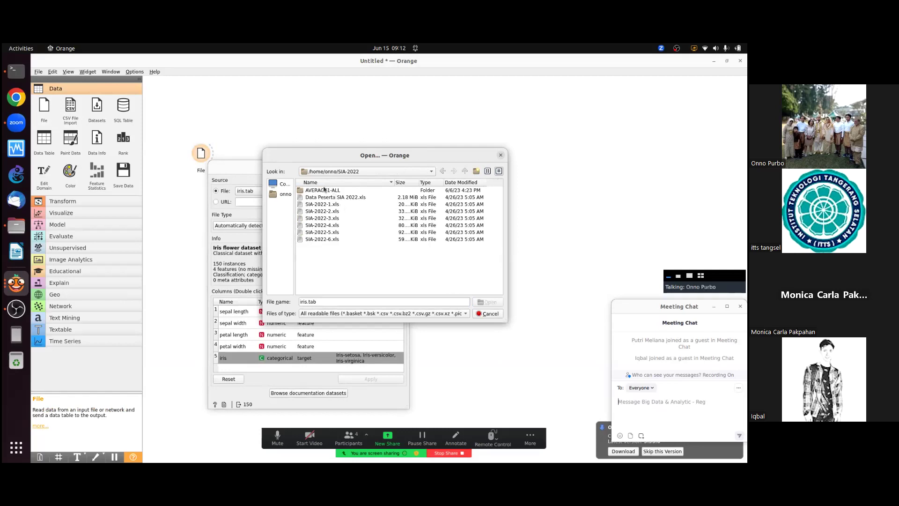
pyautogui.doubleClick(324, 190)
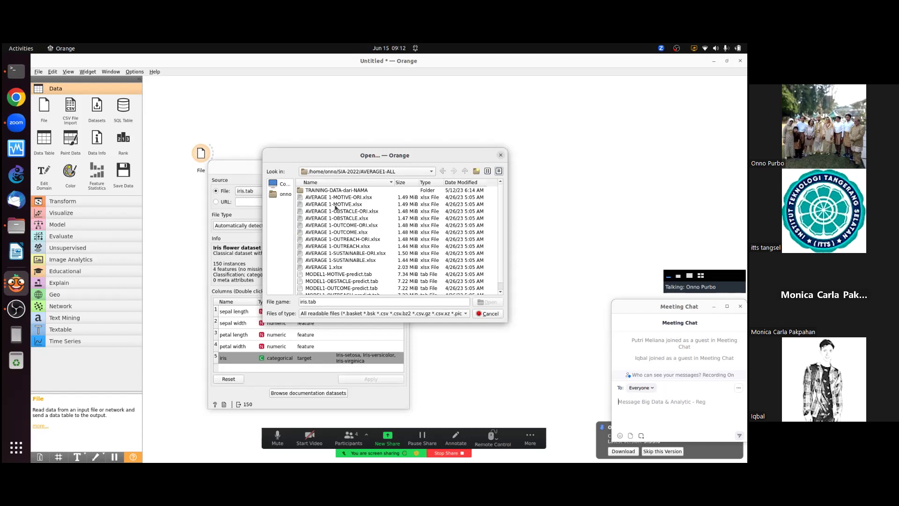
pyautogui.click(343, 261)
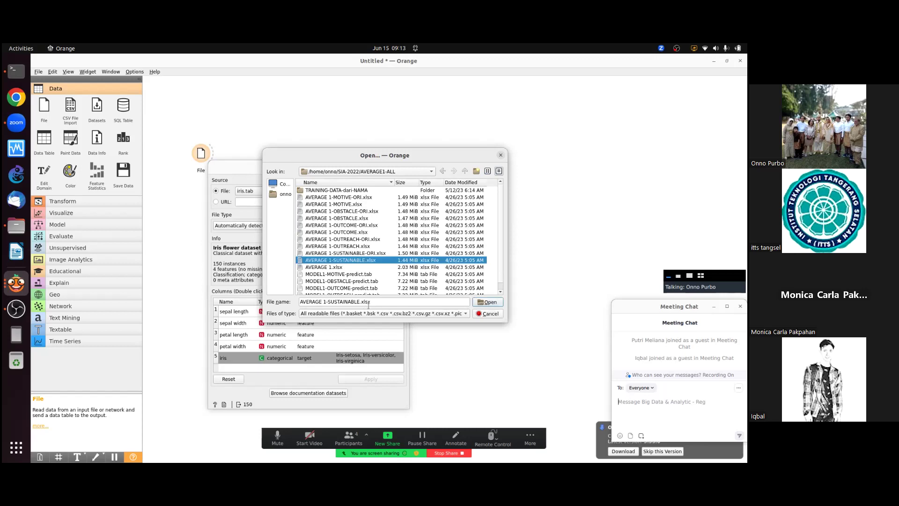
pyautogui.click(491, 303)
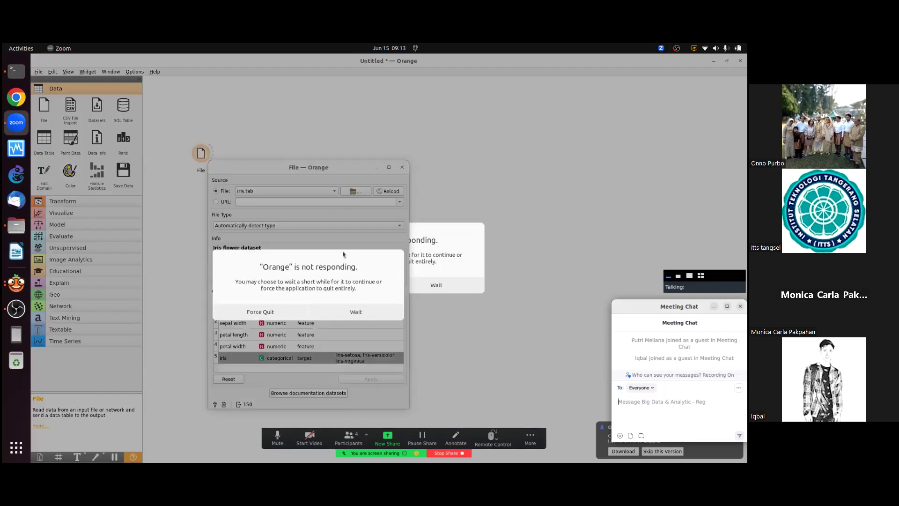
# Choose to keep waiting for the unresponsive program while the sustainability workbook loads.
pyautogui.click(350, 310)
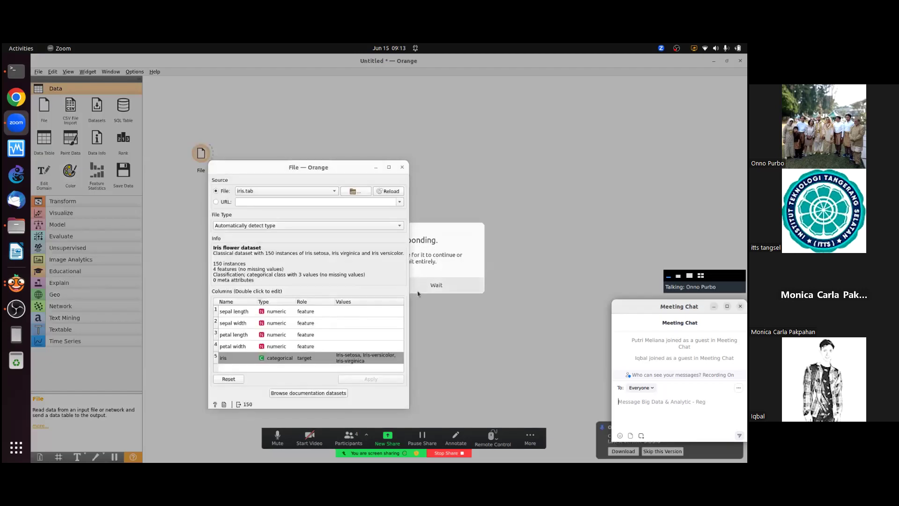
pyautogui.click(352, 191)
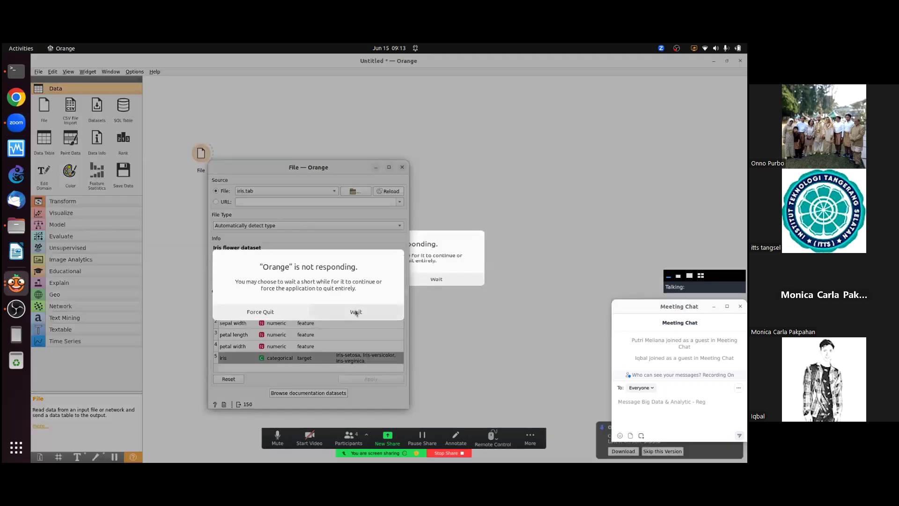
pyautogui.click(356, 311)
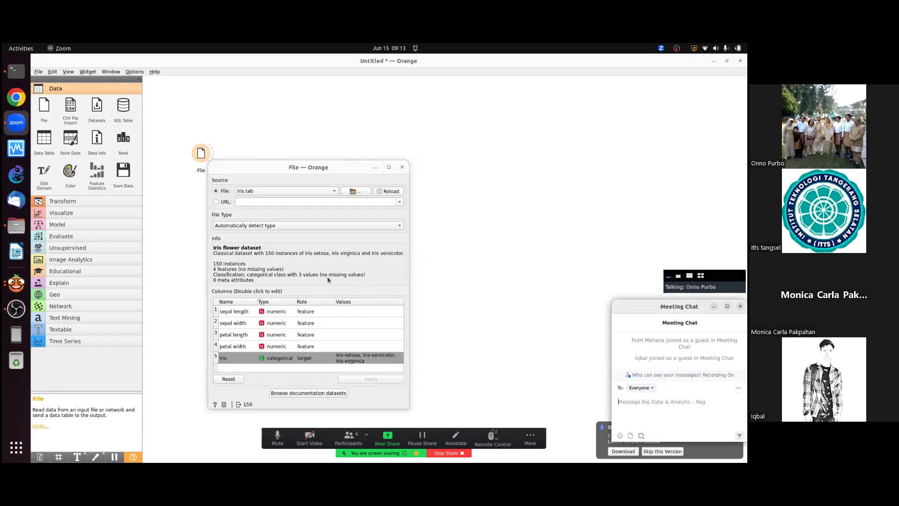
pyautogui.click(352, 192)
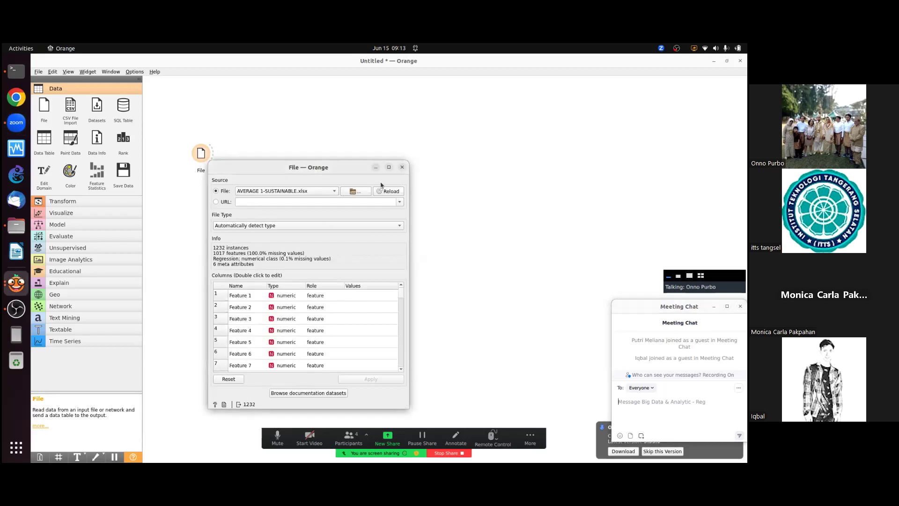
# Examine the types and roles of the last columns in the enlarged File window, and close the window.
pyautogui.click(389, 168)
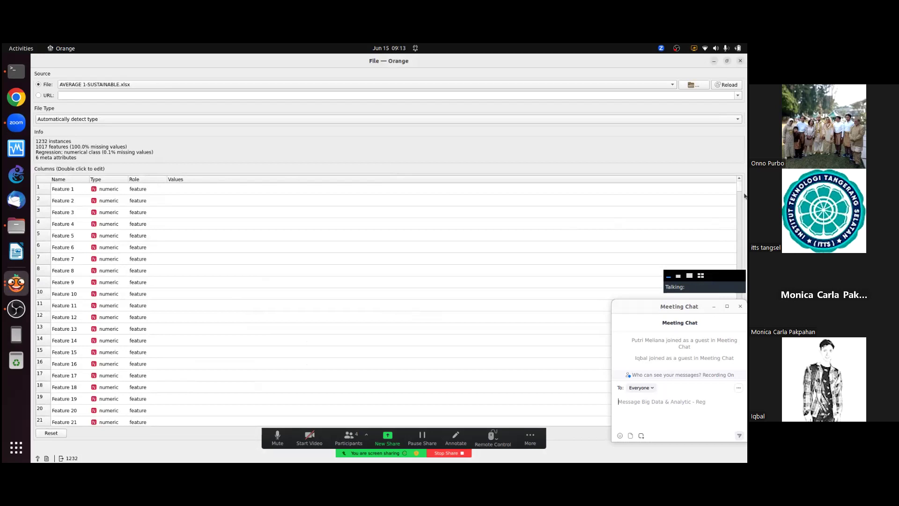
pyautogui.moveTo(741, 187); pyautogui.dragTo(734, 424)
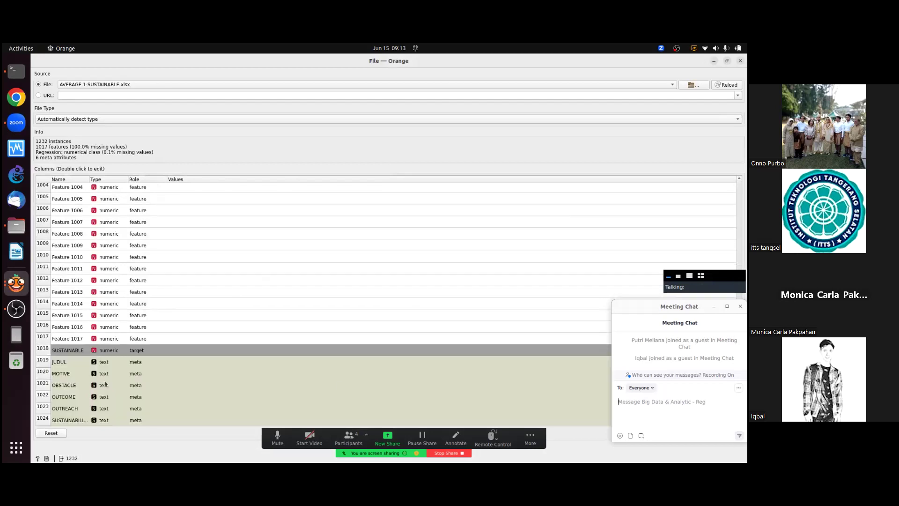
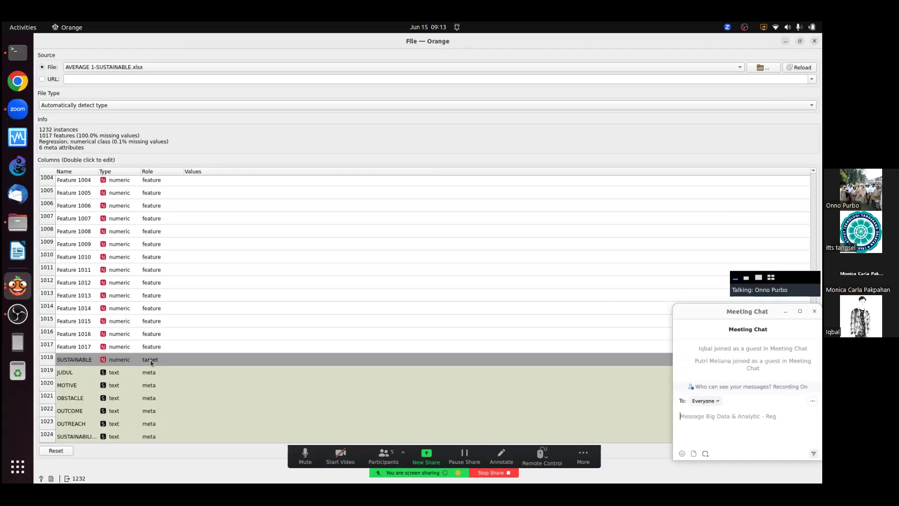
pyautogui.click(816, 41)
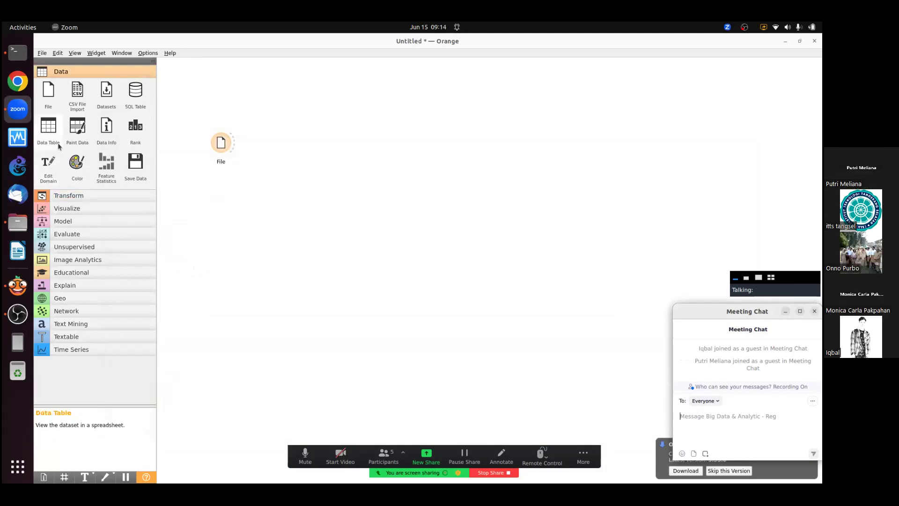
pyautogui.doubleClick(81, 131)
pyautogui.doubleClick(284, 145)
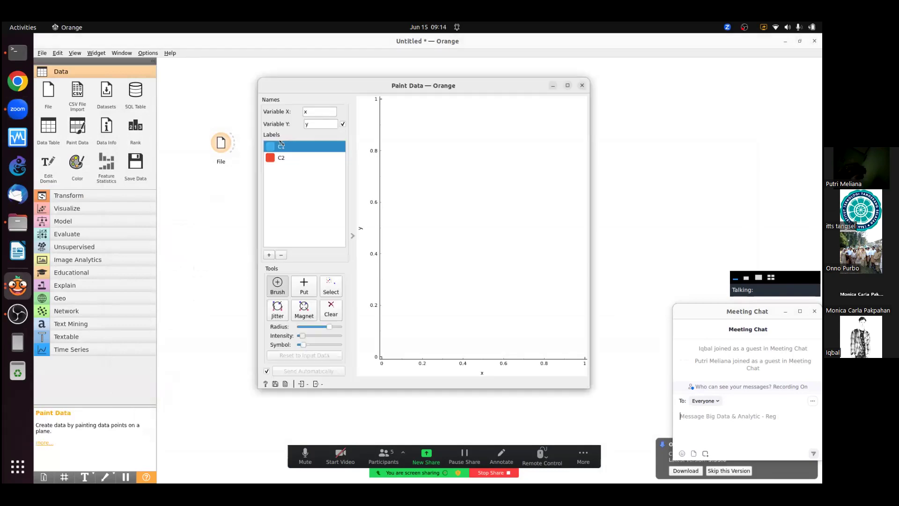
pyautogui.click(583, 85)
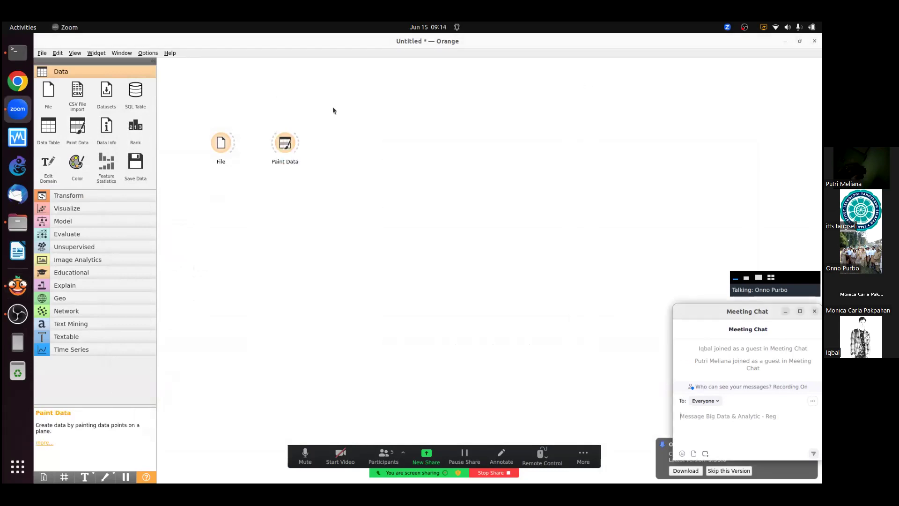
pyautogui.rightClick(290, 138)
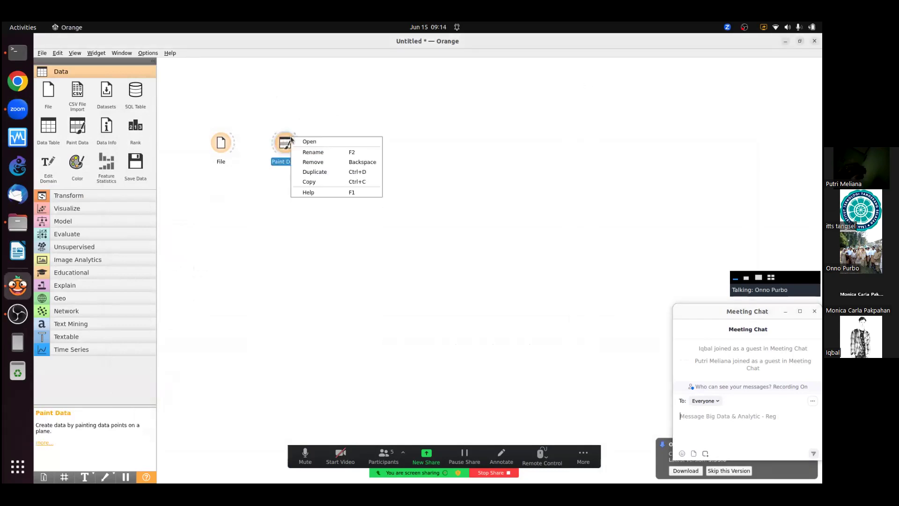
pyautogui.click(313, 163)
# Add a Select Columns widget beside the File widget, connect File to it, and open its settings.
pyautogui.click(60, 195)
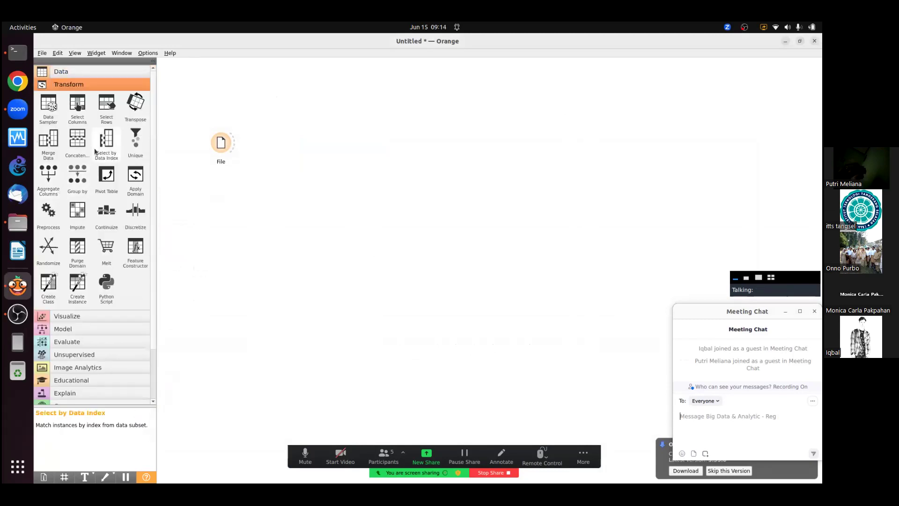
pyautogui.moveTo(77, 109); pyautogui.dragTo(319, 139)
pyautogui.moveTo(233, 143); pyautogui.dragTo(317, 140)
pyautogui.doubleClick(318, 139)
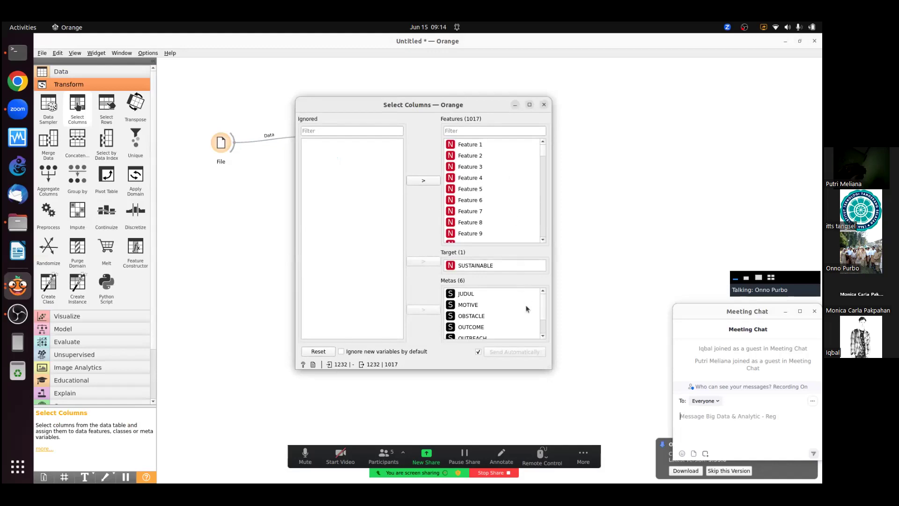
# Move the OBSTACLE, OUTCOME, OUTREACH and SUSTAINABILITY variables from the metas to the ignored columns.
pyautogui.scroll(-1, 546, 308)
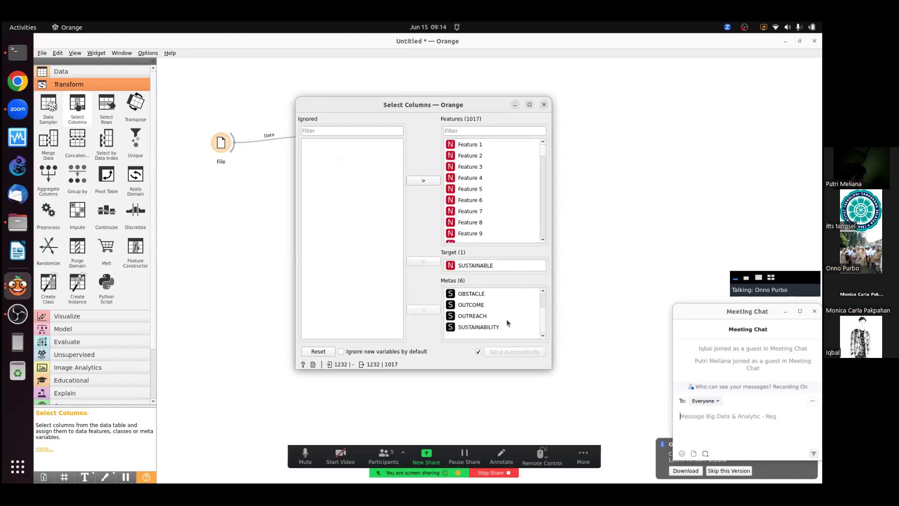
pyautogui.click(478, 295)
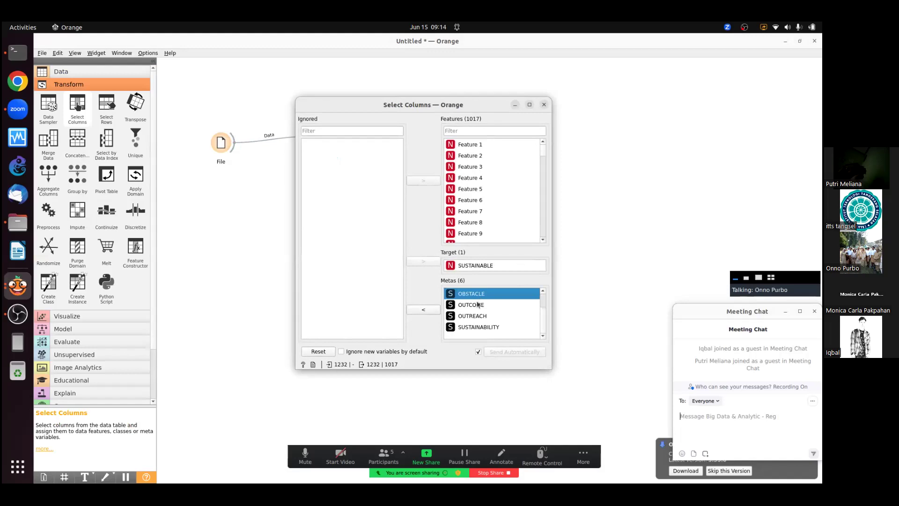
pyautogui.click(476, 305)
pyautogui.keyDown('ctrl'); pyautogui.click(475, 295); pyautogui.keyUp('ctrl')
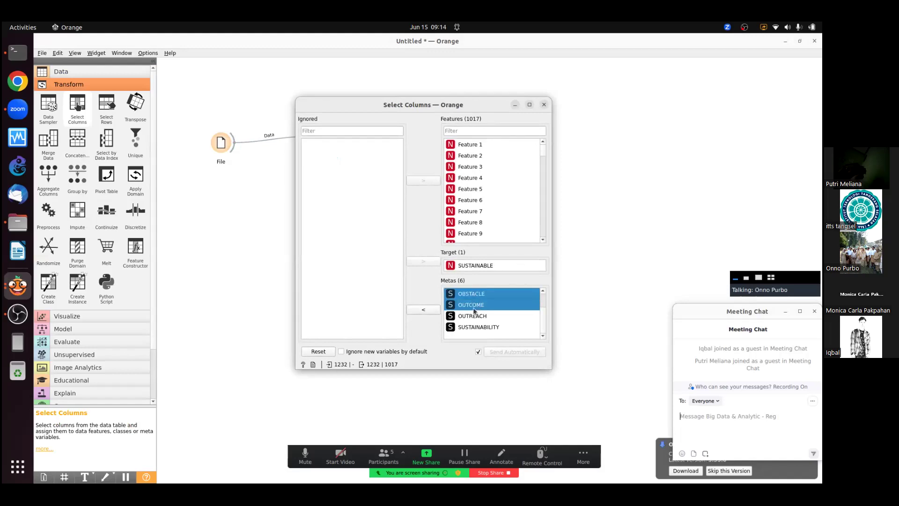
pyautogui.keyDown('ctrl'); pyautogui.click(474, 315); pyautogui.keyUp('ctrl')
pyautogui.keyDown('ctrl'); pyautogui.click(471, 327); pyautogui.keyUp('ctrl')
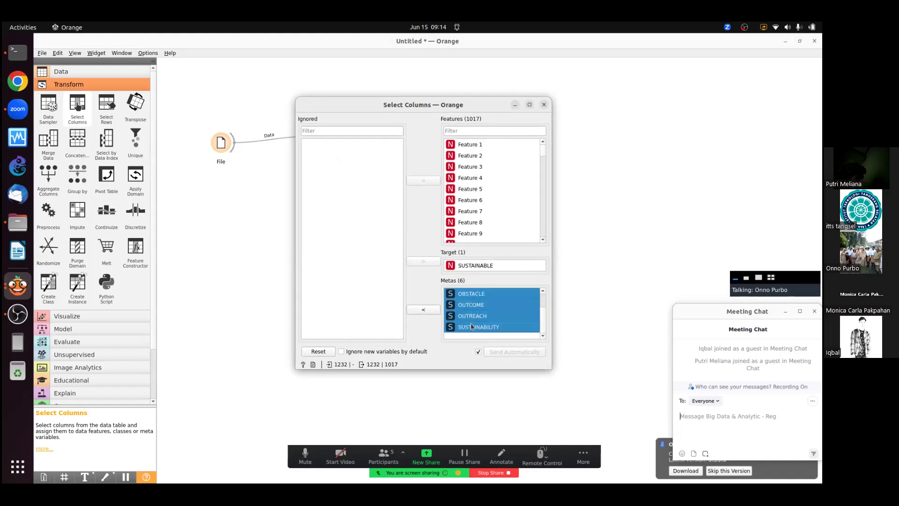
pyautogui.click(428, 313)
# Move SUSTAINABLE from the target to the ignored columns and assign it as the target again.
pyautogui.click(453, 267)
pyautogui.click(422, 262)
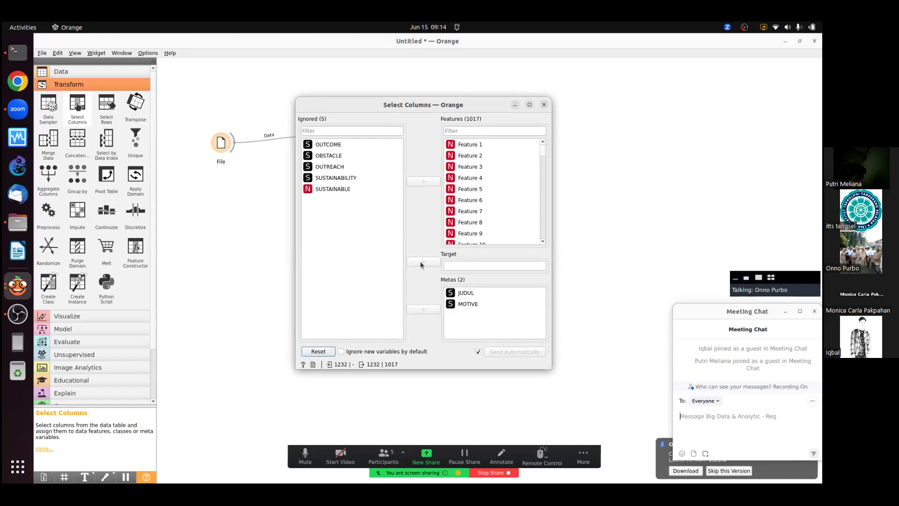
pyautogui.click(329, 193)
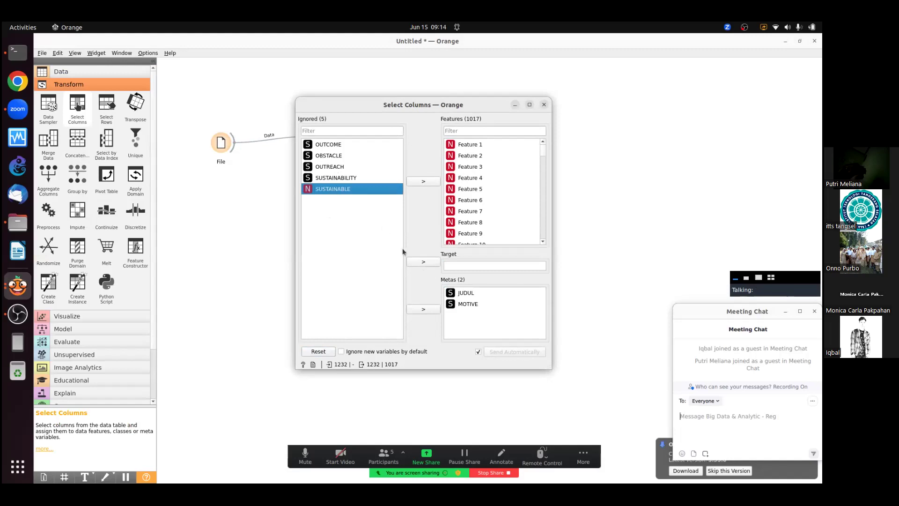
pyautogui.click(425, 262)
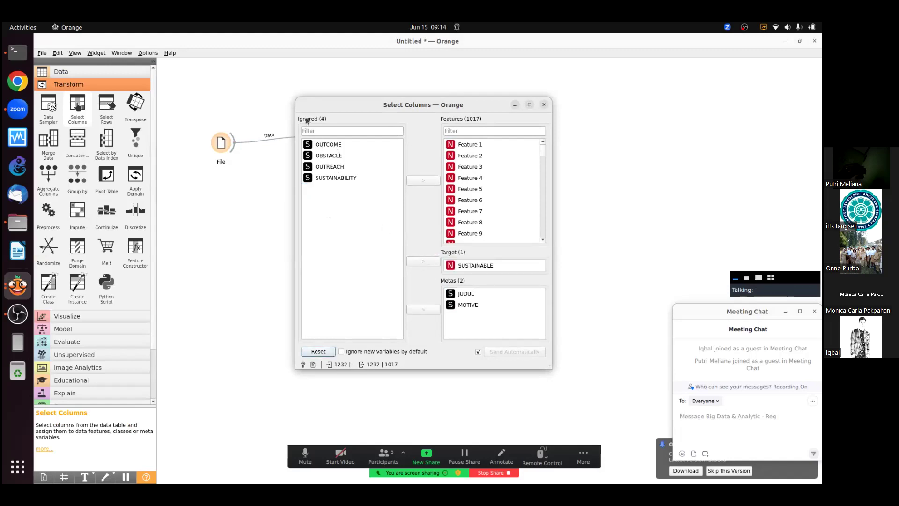
# Move all numbered feature columns out of the features and into the ignored columns.
pyautogui.click(317, 146)
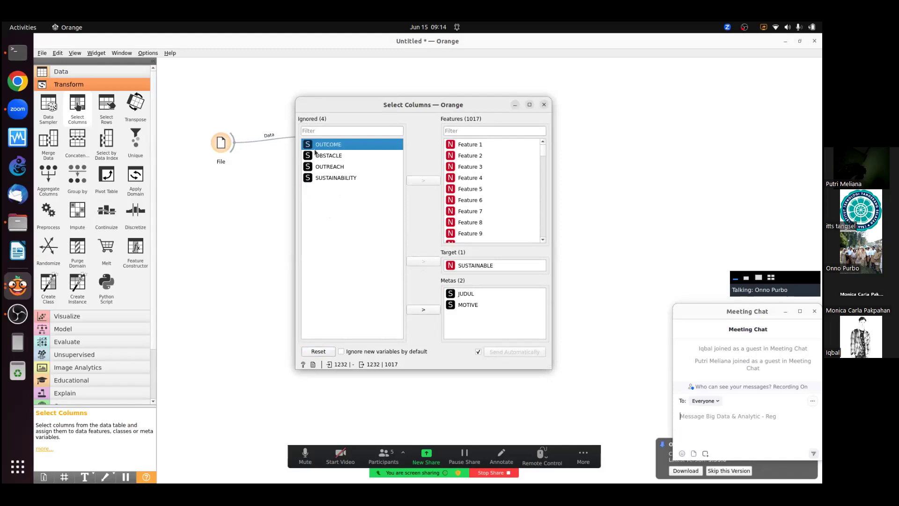
pyautogui.click(317, 156)
pyautogui.click(462, 147)
pyautogui.moveTo(463, 147); pyautogui.dragTo(464, 196)
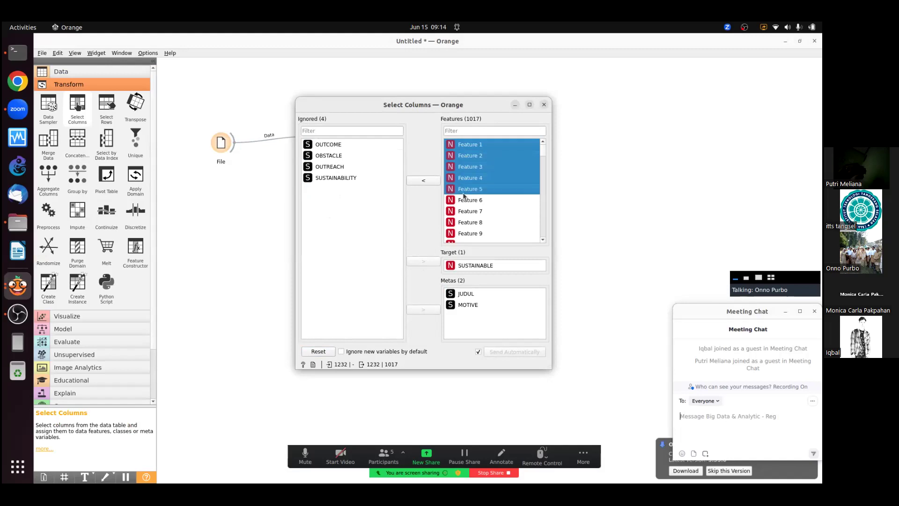
pyautogui.hotkey('ctrl', 'a')
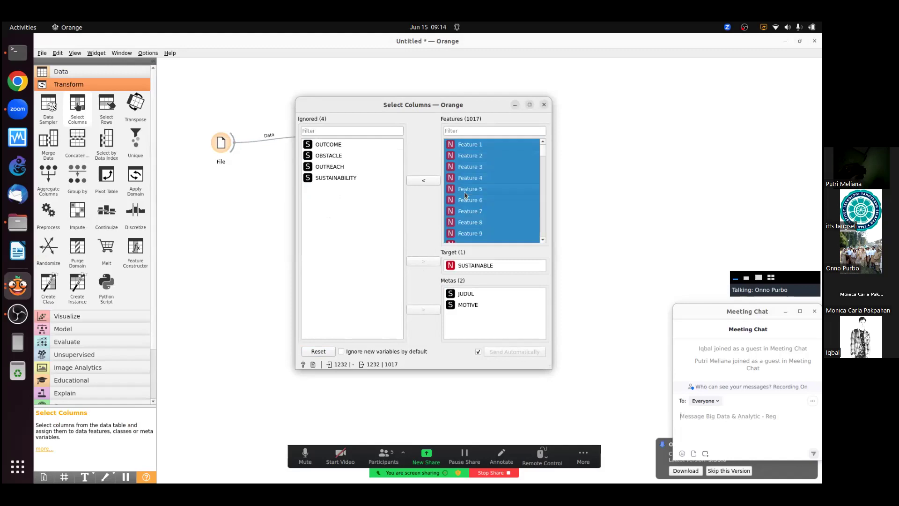
pyautogui.click(426, 181)
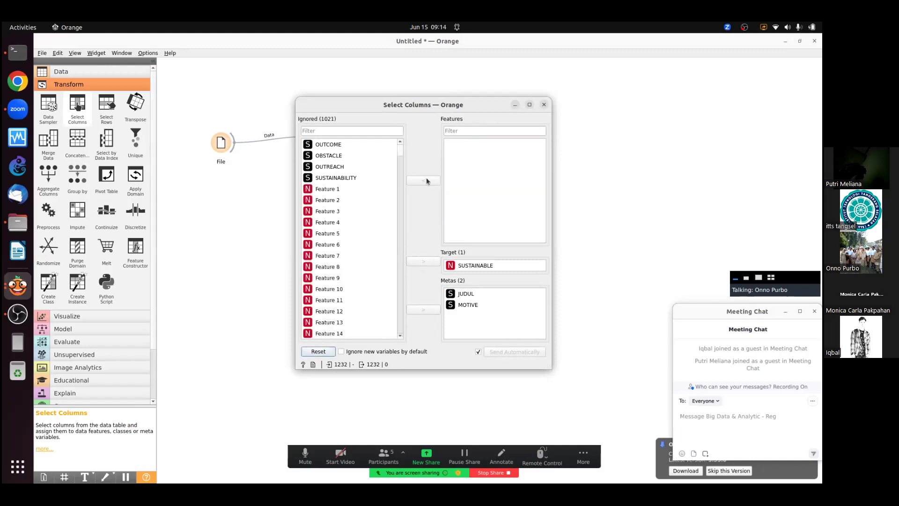
# Return the ignored OUTCOME, OBSTACLE, OUTREACH and SUSTAINABILITY variables to the metas.
pyautogui.click(324, 150)
pyautogui.keyDown('ctrl'); pyautogui.click(325, 157); pyautogui.keyUp('ctrl')
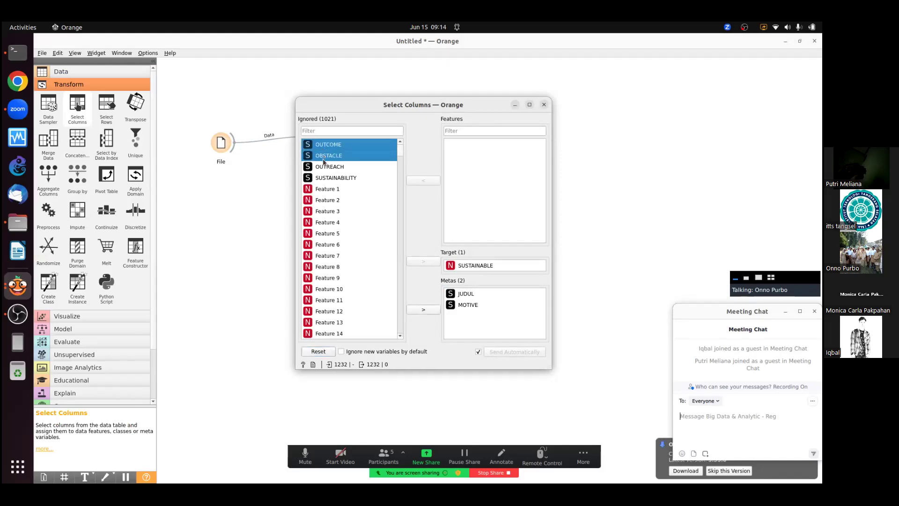
pyautogui.keyDown('ctrl'); pyautogui.click(324, 167); pyautogui.keyUp('ctrl')
pyautogui.keyDown('ctrl'); pyautogui.click(325, 178); pyautogui.keyUp('ctrl')
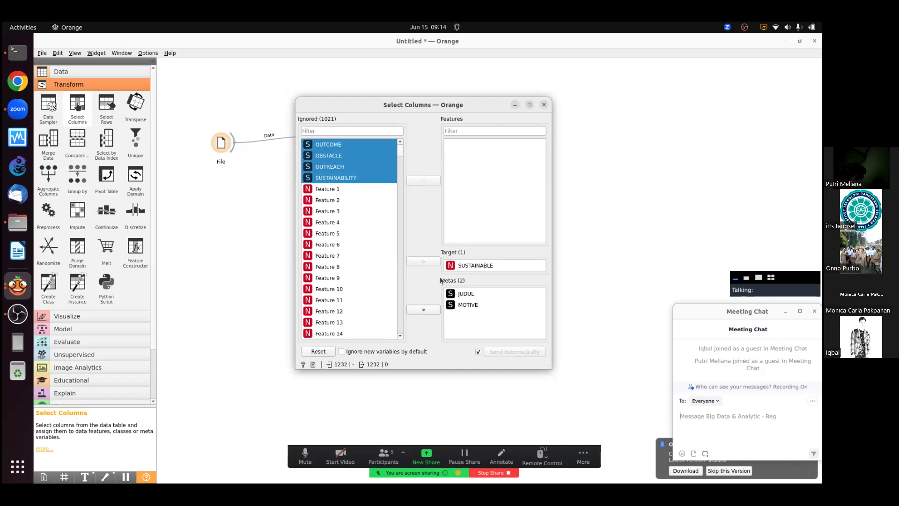
pyautogui.click(429, 310)
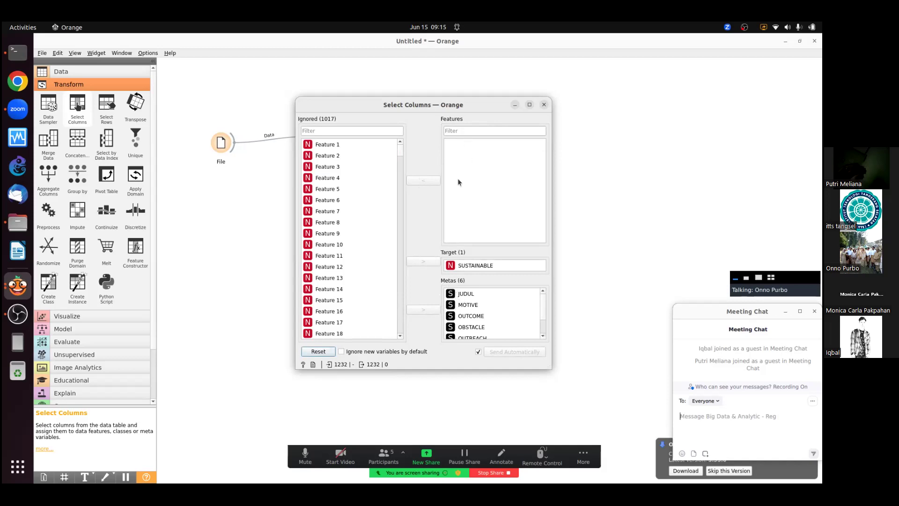
pyautogui.click(462, 295)
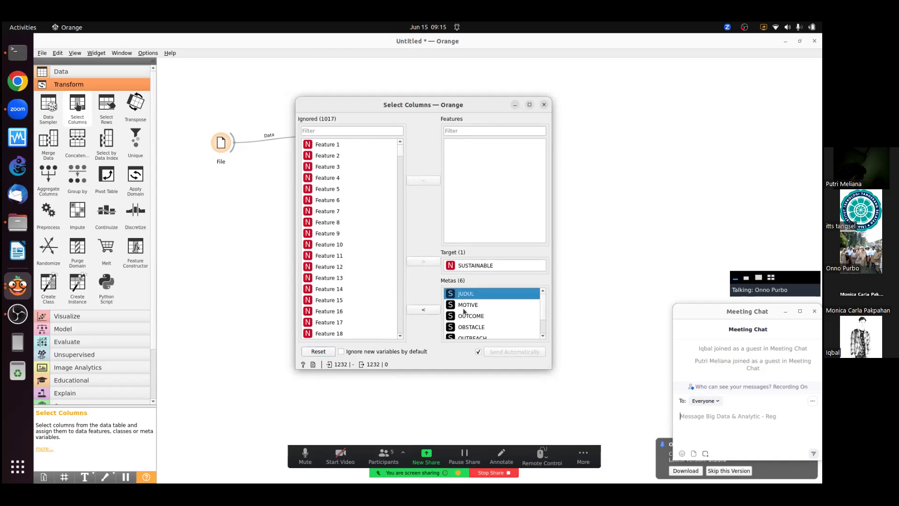
pyautogui.click(464, 309)
pyautogui.click(466, 327)
pyautogui.click(464, 338)
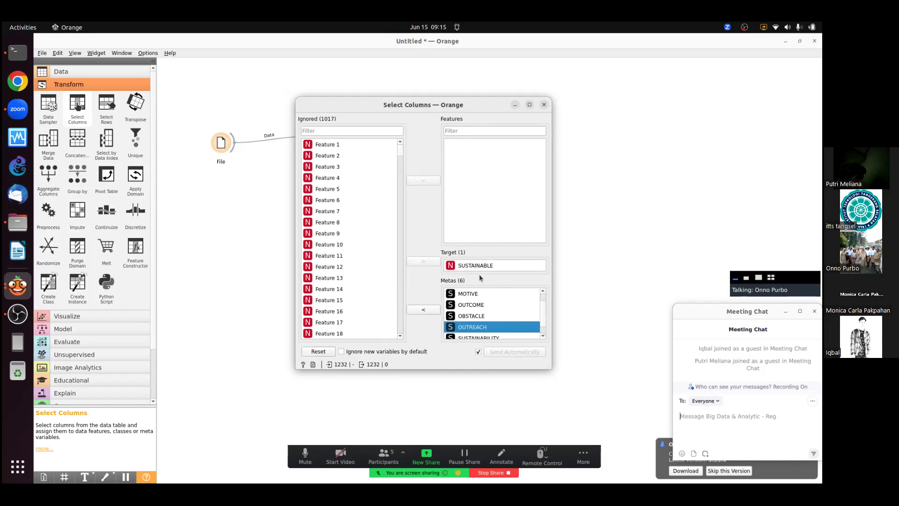
# Open SIA2020-ALL1-sustainable.xlsx from the SIA2021-worksheet folder in LibreOffice Calc and inspect the column names in its header row.
pyautogui.click(18, 223)
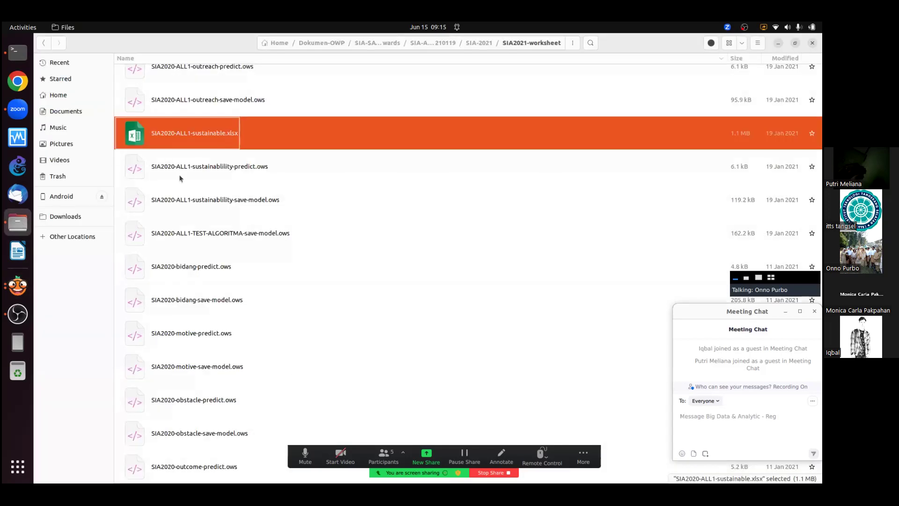
pyautogui.doubleClick(195, 143)
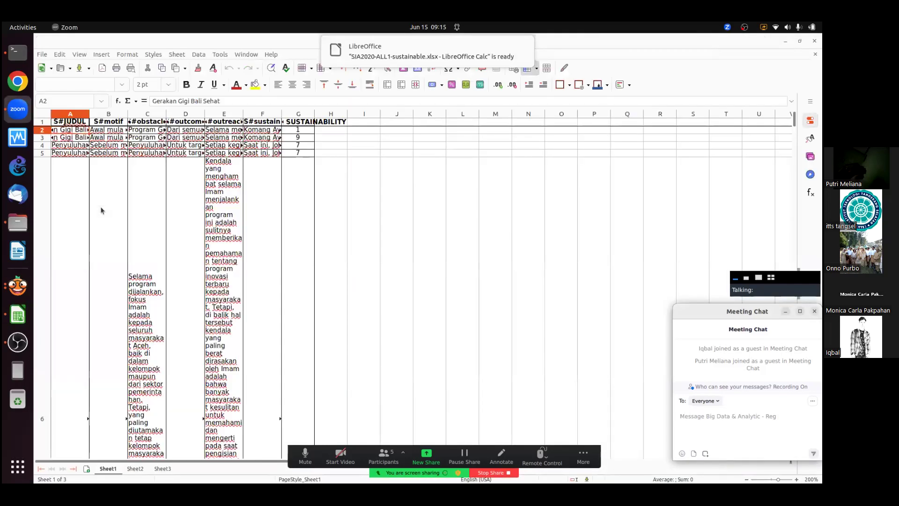
pyautogui.click(107, 124)
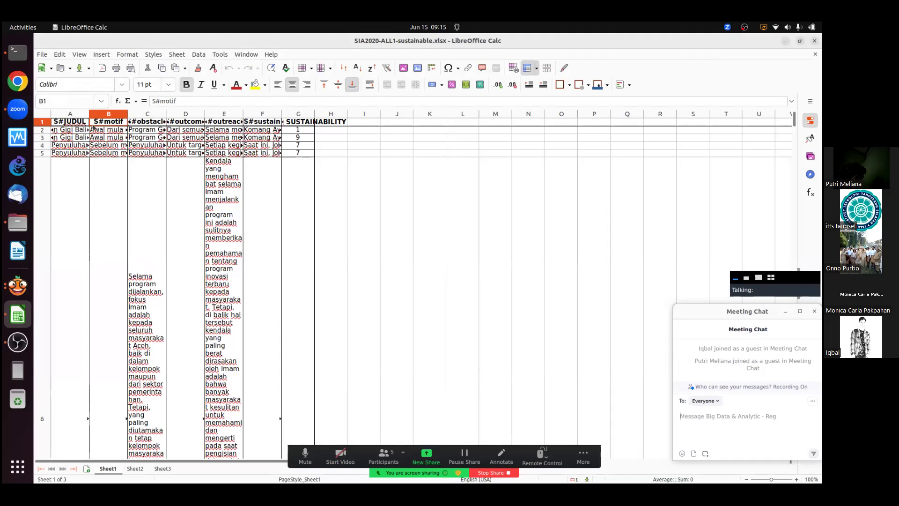
pyautogui.click(70, 125)
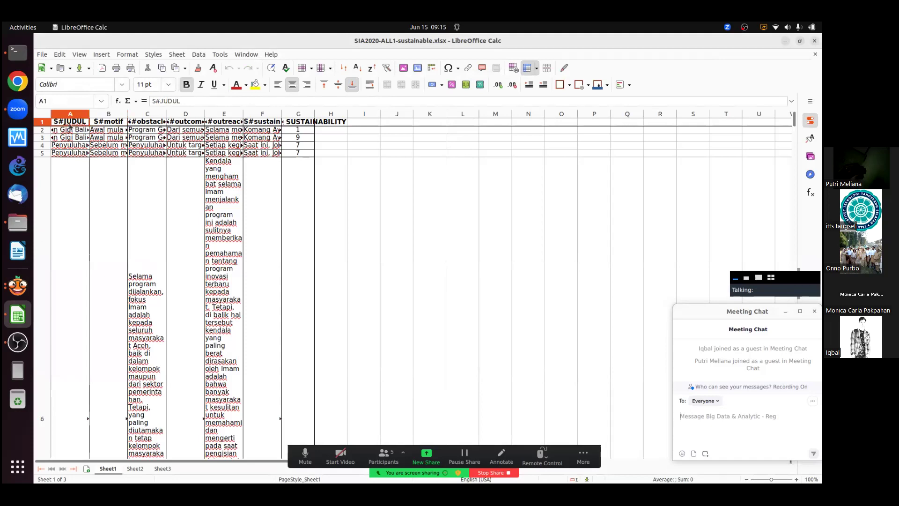
pyautogui.press('Right')
pyautogui.press('Right')
pyautogui.press('Right')
pyautogui.press('Right')
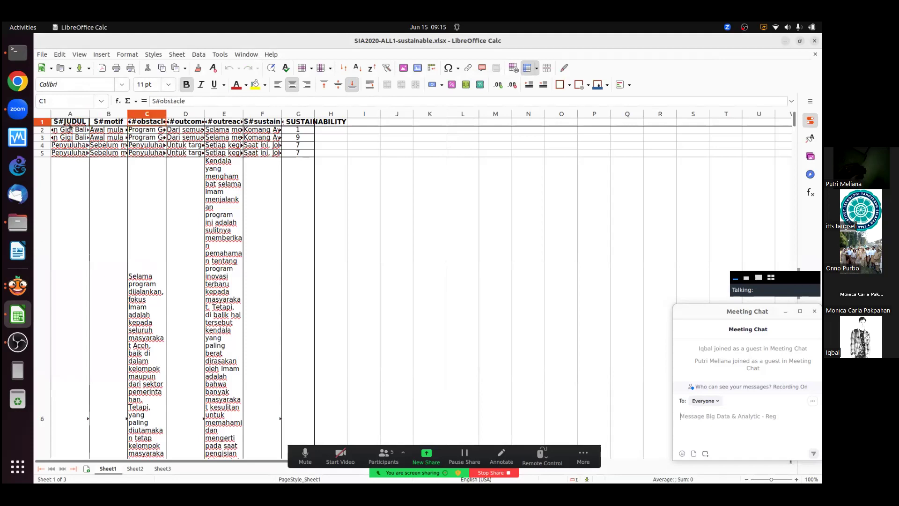
pyautogui.press('Left')
pyautogui.press('Left')
pyautogui.press('Left')
pyautogui.press('Left')
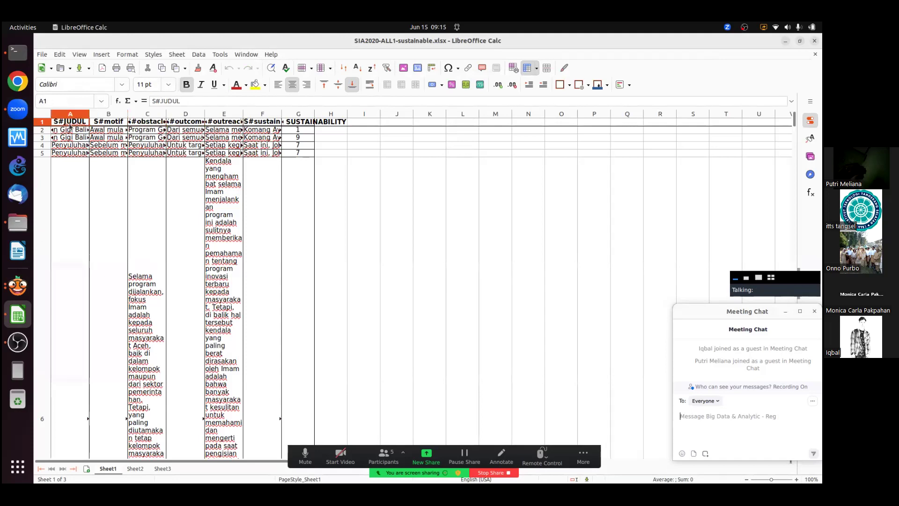
# Remove the S# prefix from the first two column headers so that A1 reads JUDUL and B1 reads motif.
pyautogui.click(163, 101)
pyautogui.press('BackSpace')
pyautogui.press('BackSpace')
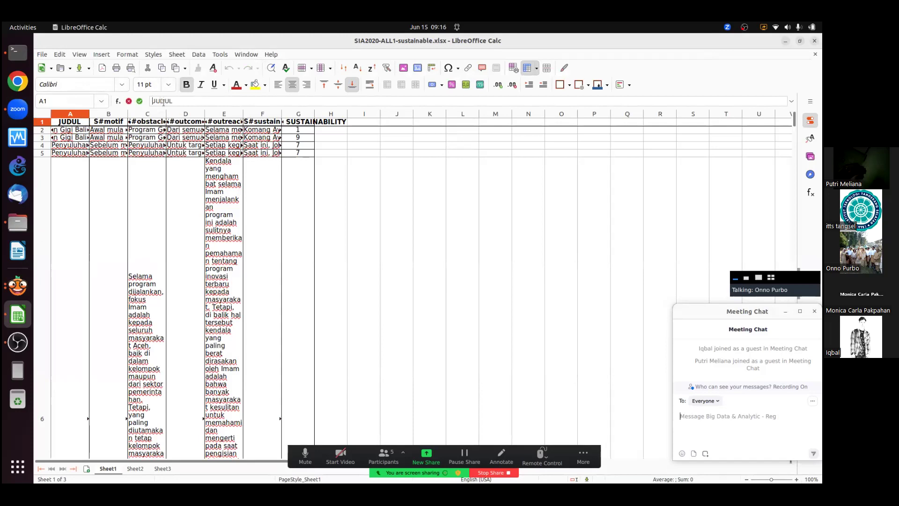
pyautogui.click(118, 123)
pyautogui.click(215, 99)
pyautogui.press('Home')
pyautogui.press('Delete')
pyautogui.press('Delete')
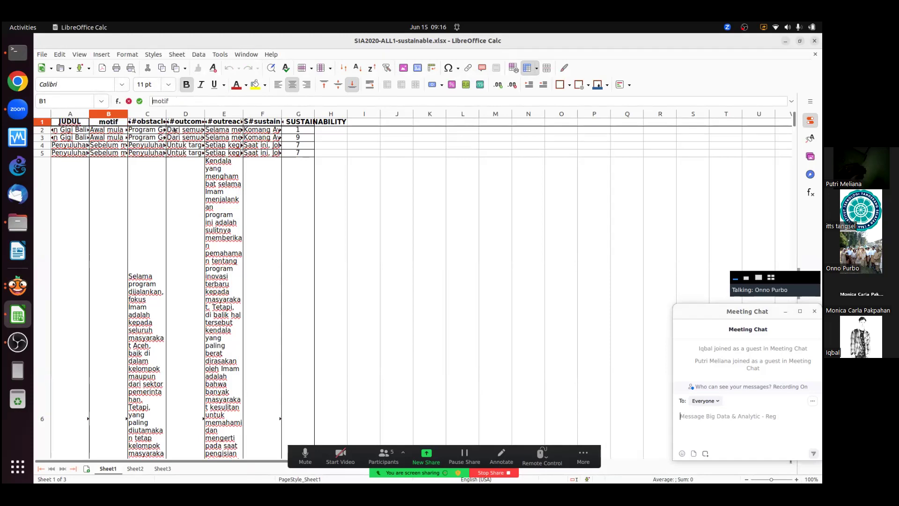
# Strip the S# prefix from the header in C1 so that it reads obstacle.
pyautogui.click(143, 122)
pyautogui.click(211, 99)
pyautogui.press('Left')
pyautogui.press('Left')
pyautogui.press('Left')
pyautogui.press('Left')
pyautogui.press('Left')
pyautogui.press('Left')
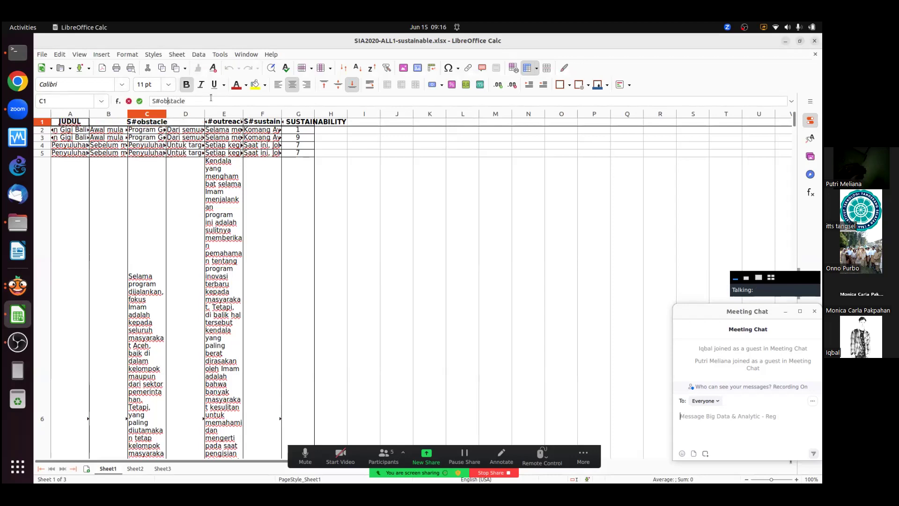
pyautogui.press('BackSpace')
pyautogui.press('BackSpace')
# Remove the S# prefix from the headers in E1 and D1, leaving outreach and outcome.
pyautogui.click(224, 125)
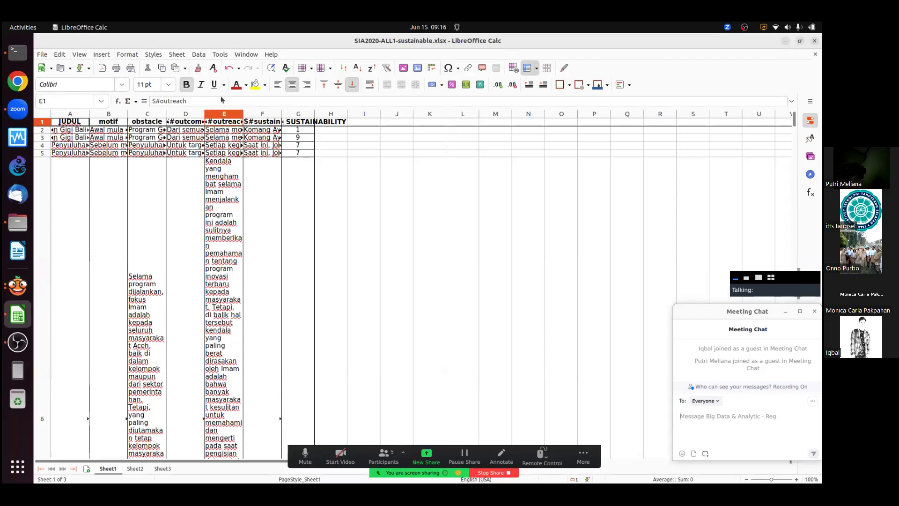
pyautogui.click(219, 102)
pyautogui.press('BackSpace')
pyautogui.press('BackSpace')
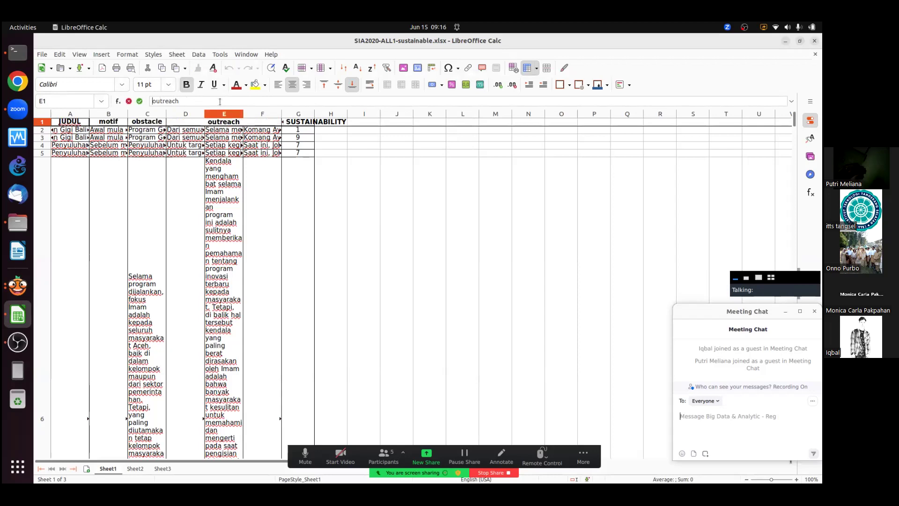
pyautogui.click(193, 121)
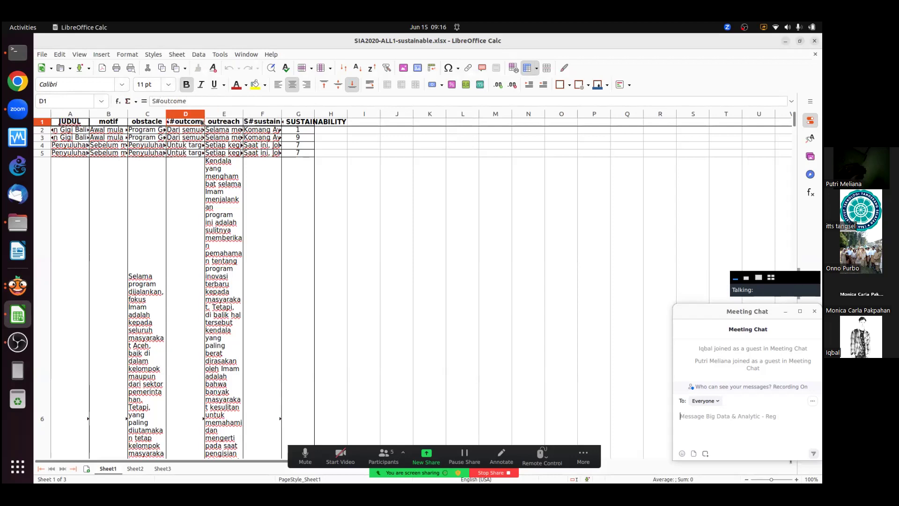
pyautogui.click(194, 101)
pyautogui.press('BackSpace')
pyautogui.press('BackSpace')
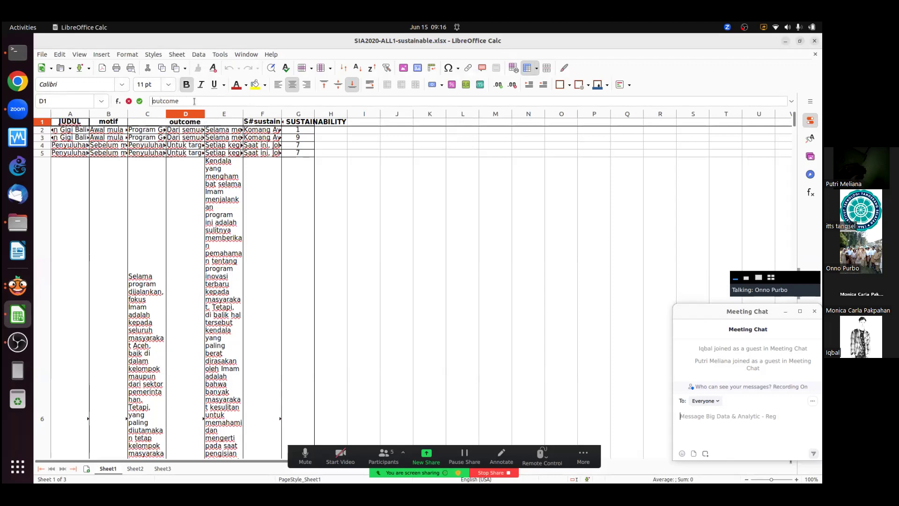
# Shorten the header in F1 to sustain by deleting its S# prefix.
pyautogui.click(278, 126)
pyautogui.click(216, 101)
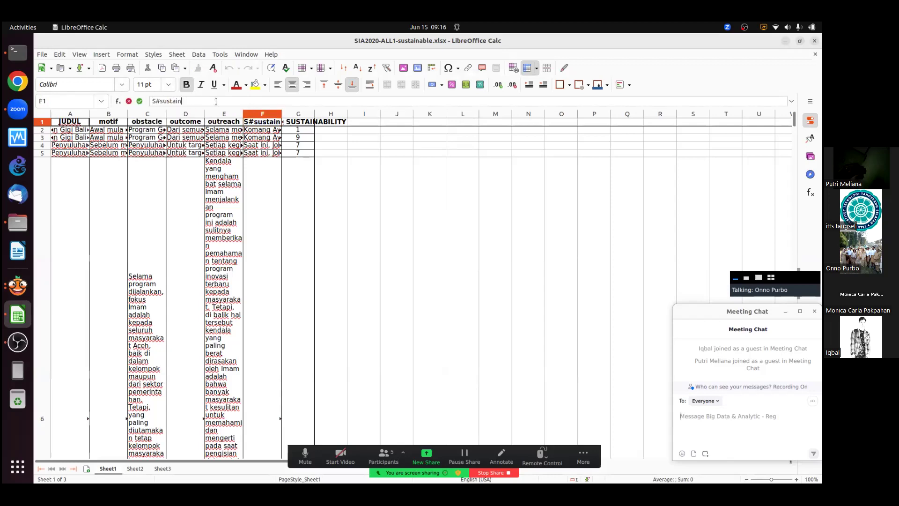
pyautogui.press('BackSpace')
pyautogui.press('BackSpace')
pyautogui.press('Return')
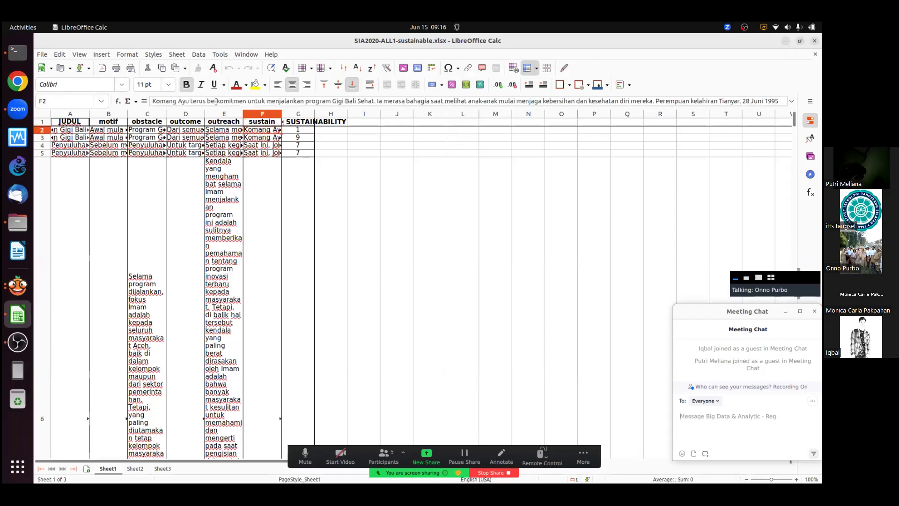
# Check the header in G1 and close the workbook, saving its changes in Excel 2007-365 format.
pyautogui.click(311, 122)
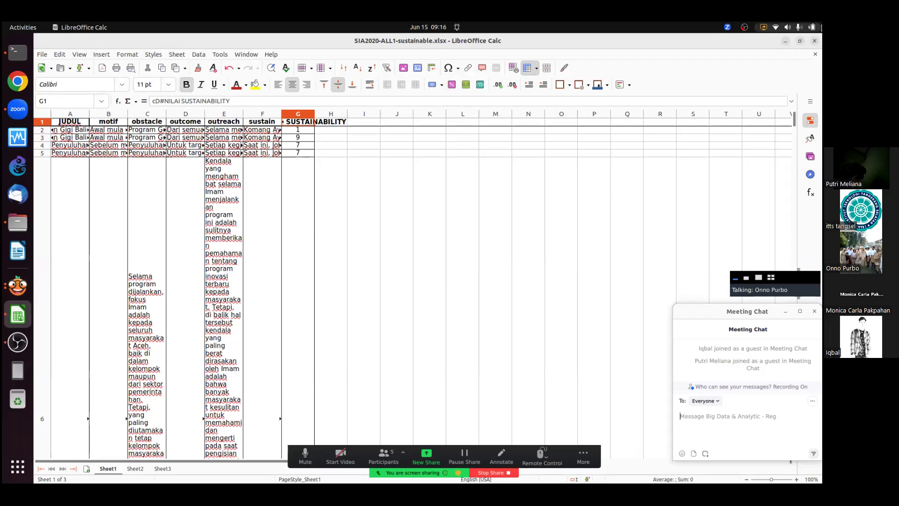
pyautogui.click(815, 41)
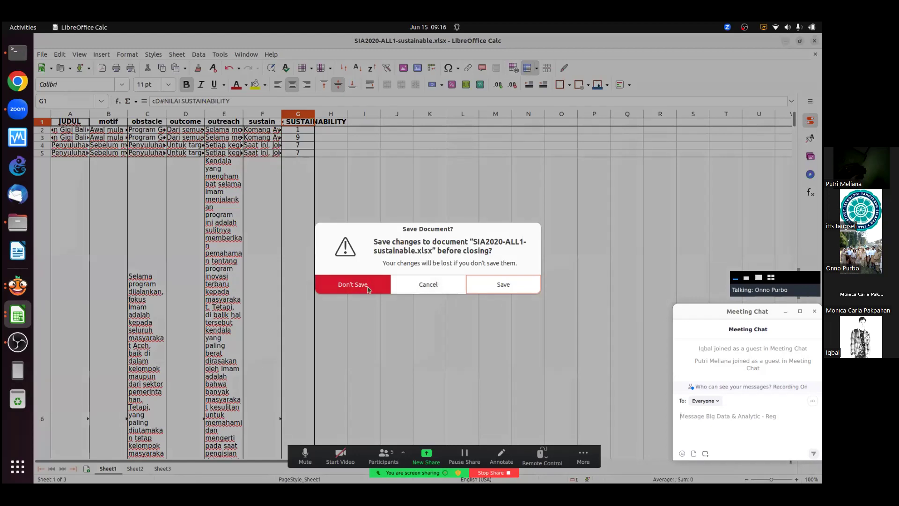
pyautogui.click(490, 286)
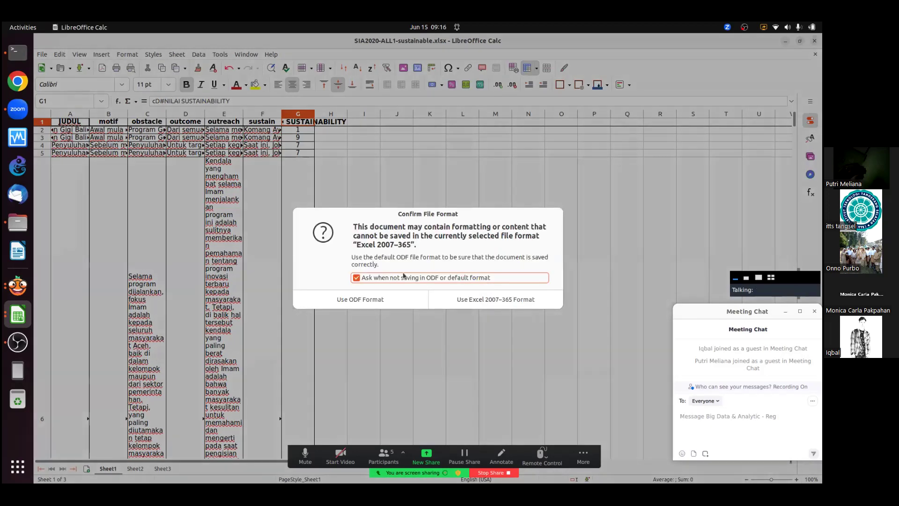
pyautogui.click(453, 298)
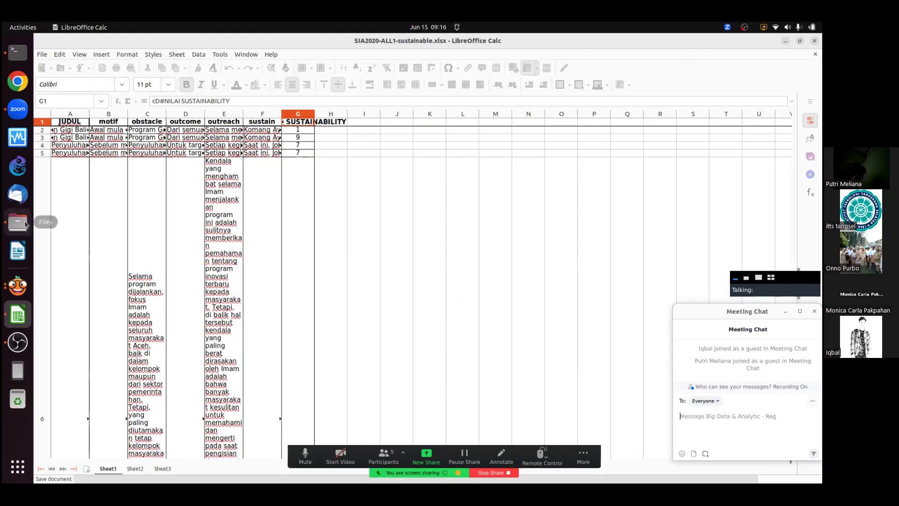
# Switch to the file manager and look through the files of the SIA2021-worksheet folder from its beginning.
pyautogui.click(18, 223)
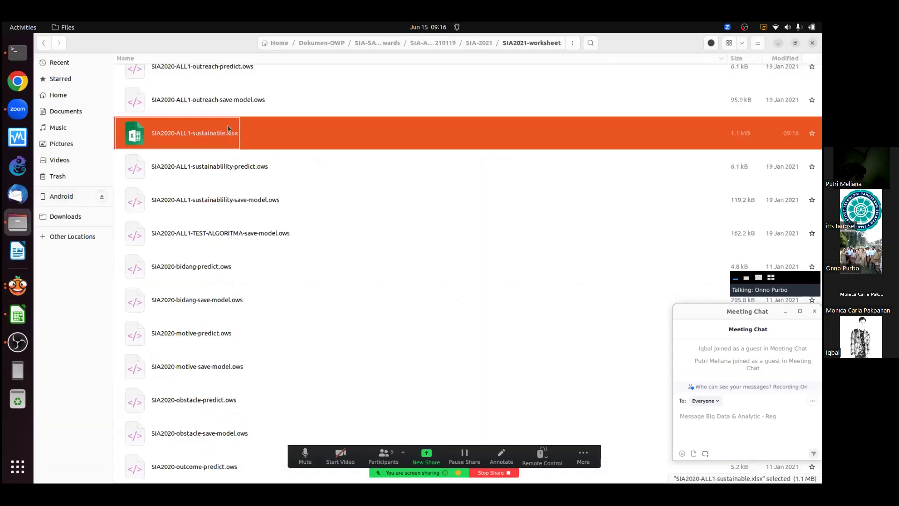
pyautogui.press('Up')
pyautogui.scroll(5, 228, 128)
pyautogui.scroll(15, 226, 125)
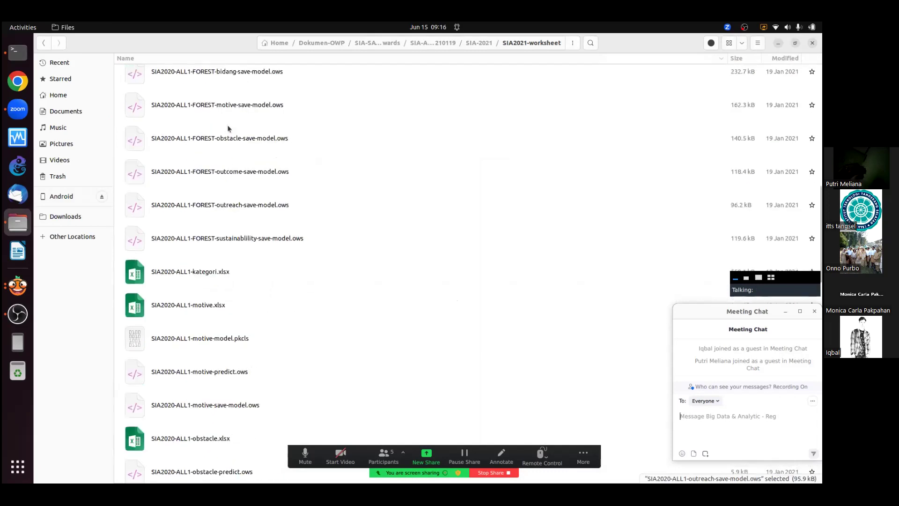
pyautogui.press('Home')
pyautogui.press('Down')
pyautogui.press('Down')
pyautogui.press('Down')
pyautogui.press('Down')
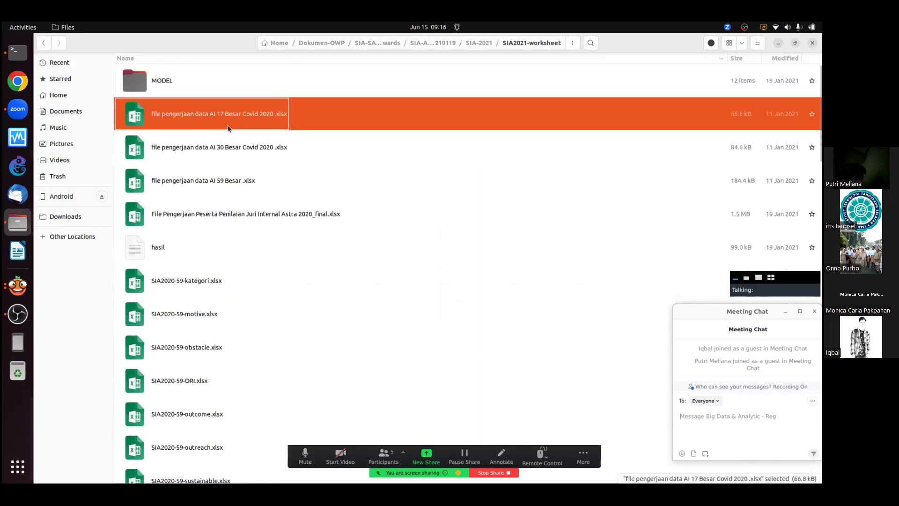
pyautogui.press('Up')
pyautogui.press('Up')
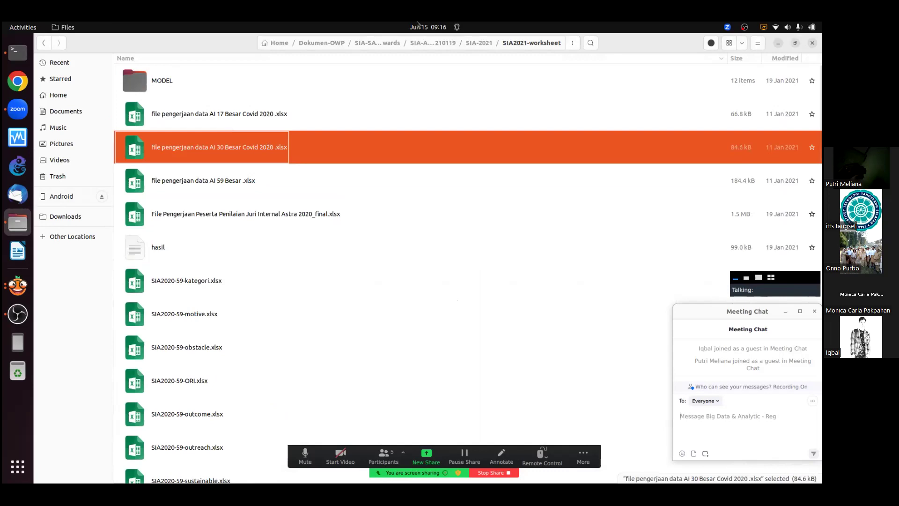
# Check the contents of the SIA2018-worksheet folder and return to the SIA-2021 folder.
pyautogui.click(482, 43)
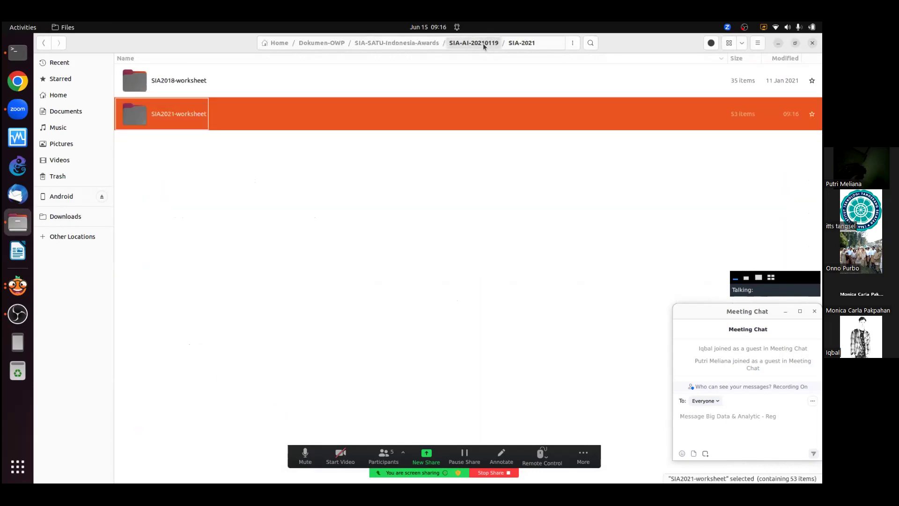
pyautogui.doubleClick(201, 80)
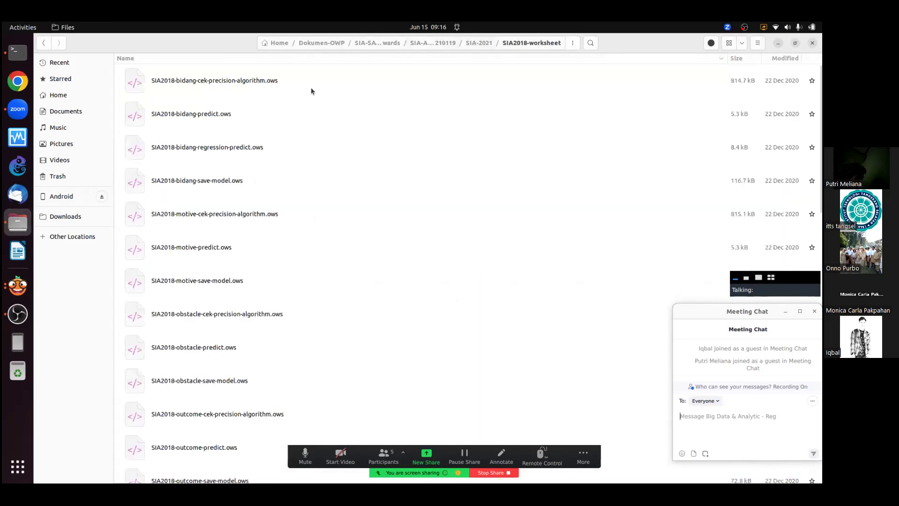
pyautogui.click(479, 43)
pyautogui.doubleClick(221, 114)
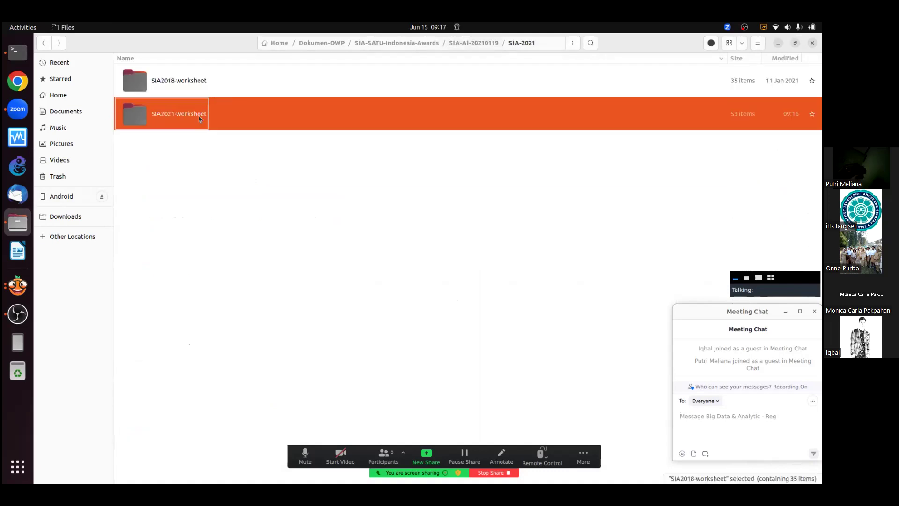
# Search the SIA-AI-20210119 folder for files matching AVER and close the search.
pyautogui.click(268, 139)
pyautogui.hotkey('ctrl', 'f')
pyautogui.write('av')
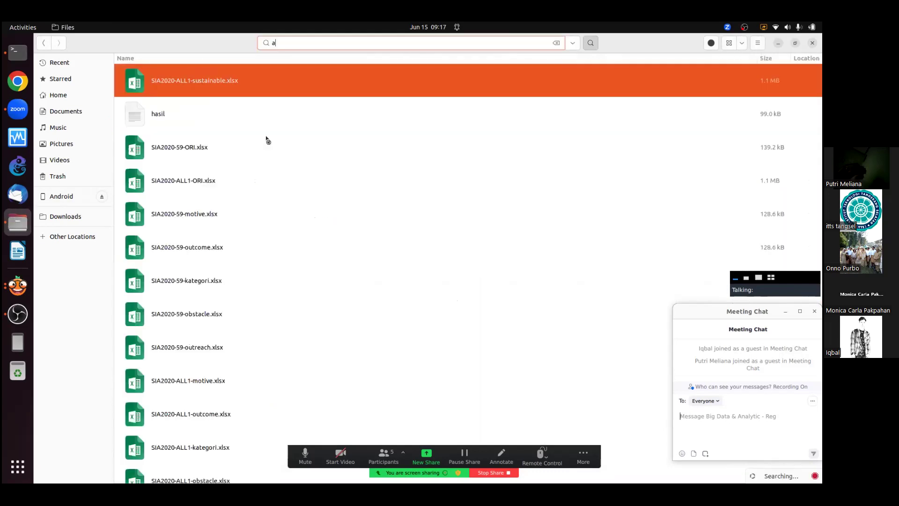
pyautogui.press('BackSpace')
pyautogui.write('AVER')
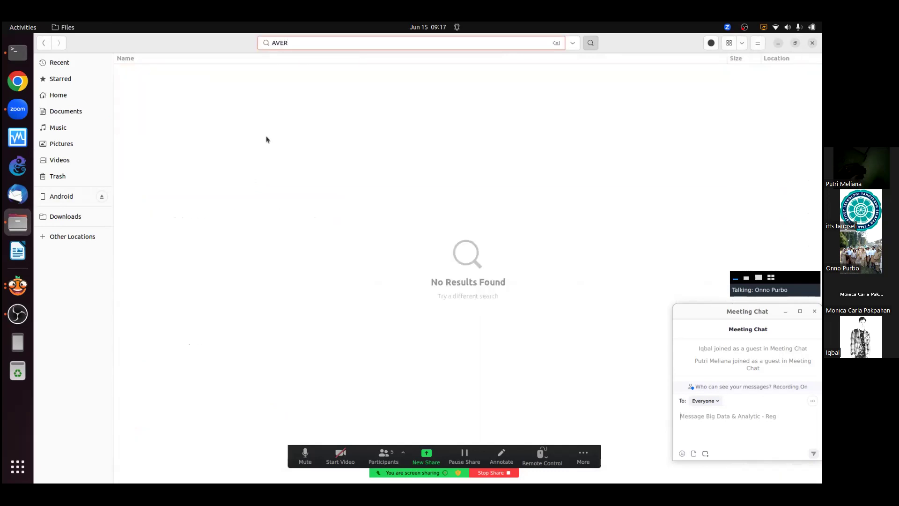
pyautogui.press('BackSpace')
pyautogui.press('Escape')
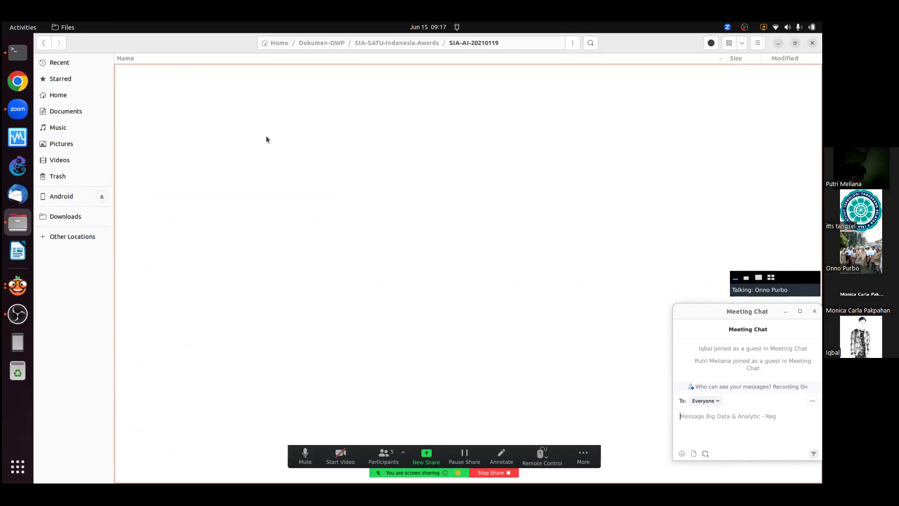
# Switch back to Orange, close the Select Columns window and open the settings of the File widget.
pyautogui.click(20, 286)
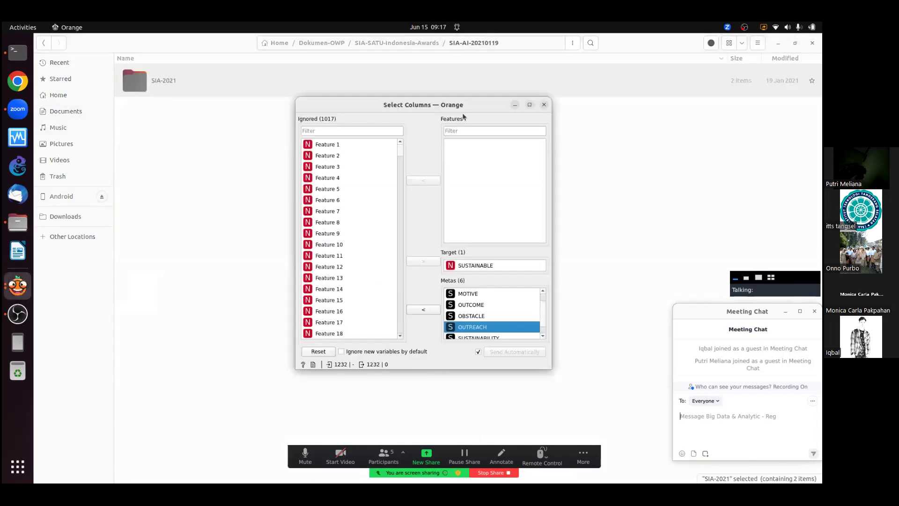
pyautogui.click(544, 105)
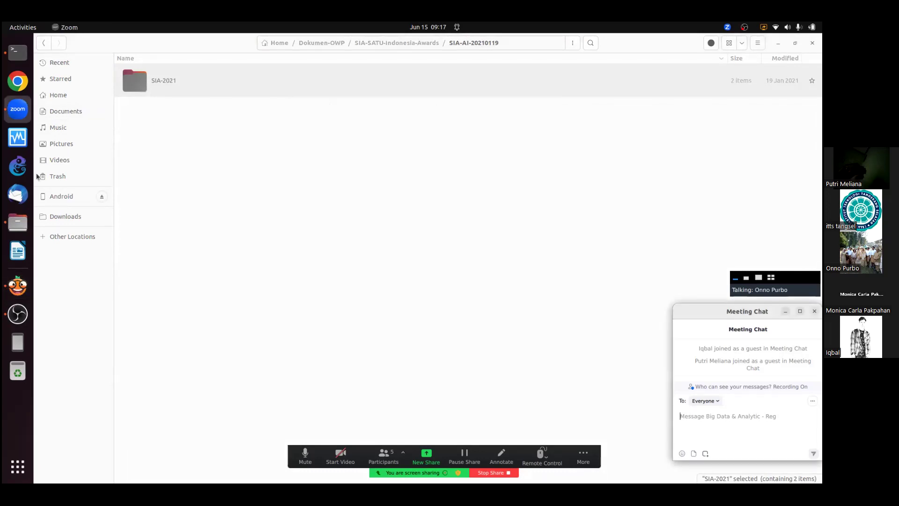
pyautogui.click(18, 286)
pyautogui.doubleClick(216, 145)
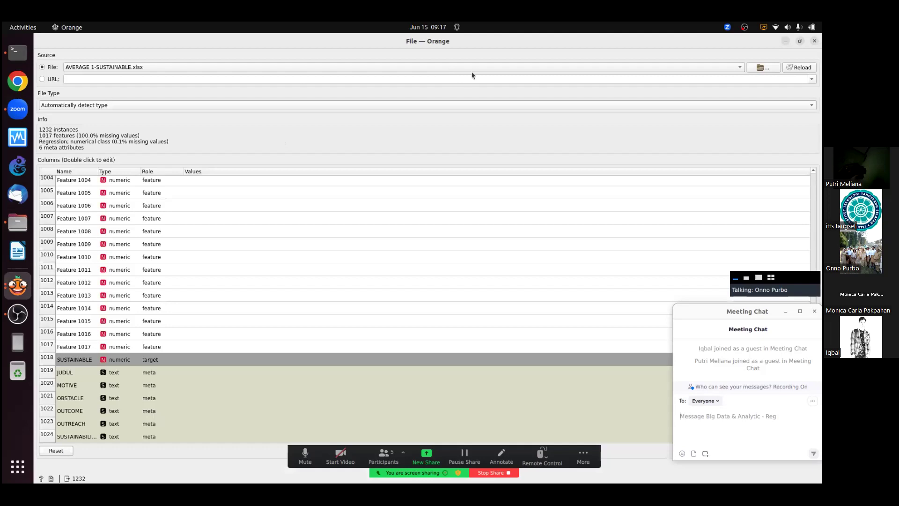
# Browse the source folder of the File widget's workbook and close the file selection without choosing another file.
pyautogui.click(236, 69)
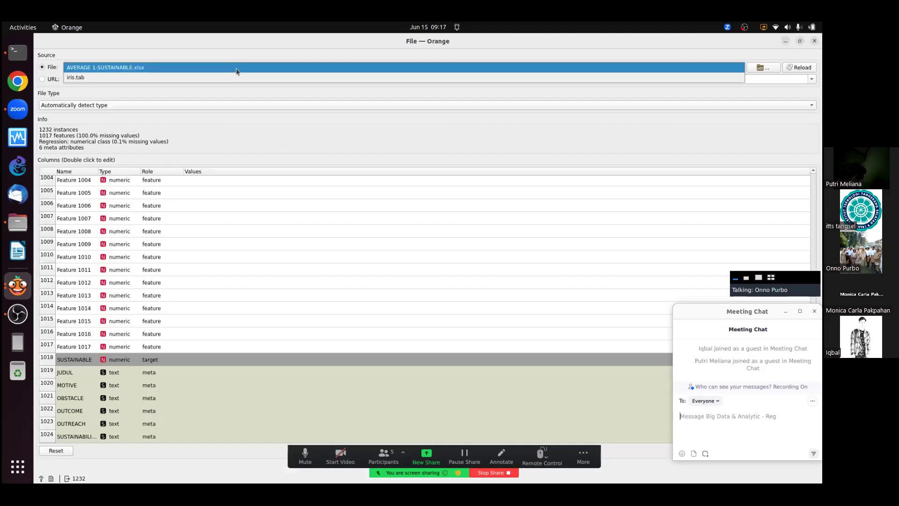
pyautogui.click(764, 73)
pyautogui.click(763, 68)
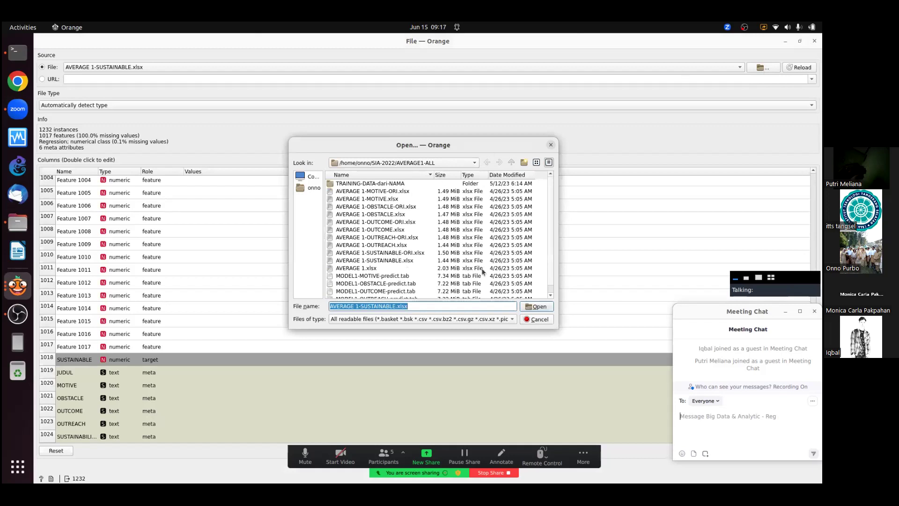
pyautogui.click(549, 264)
pyautogui.scroll(2, 514, 199)
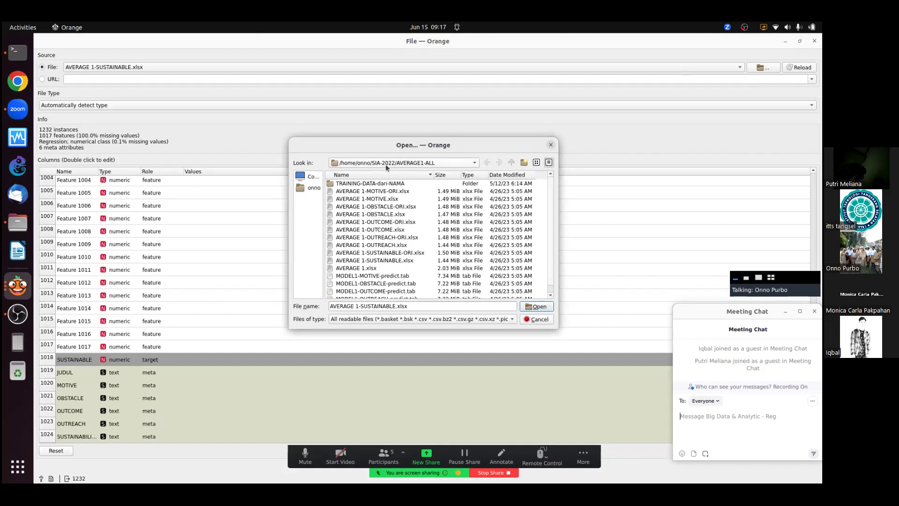
pyautogui.click(550, 145)
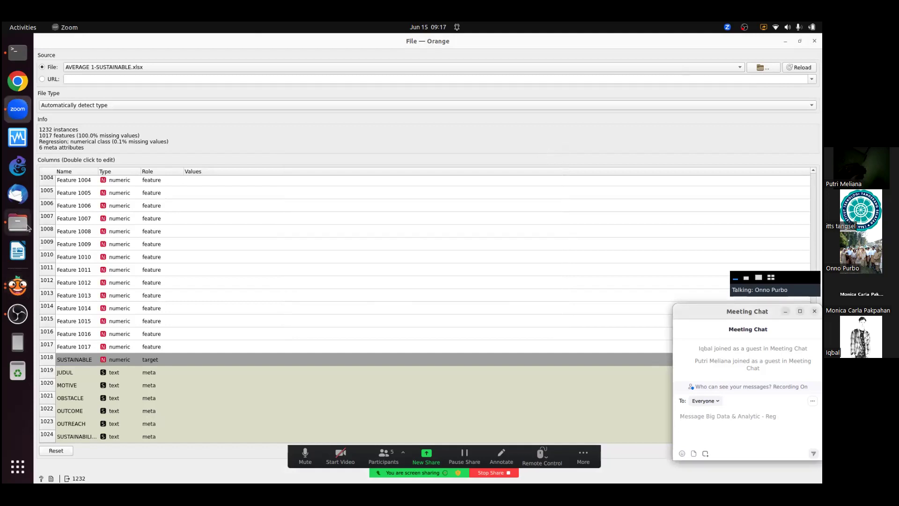
# Switch to the file manager and look through the folders in Dokumen-OWP.
pyautogui.click(19, 224)
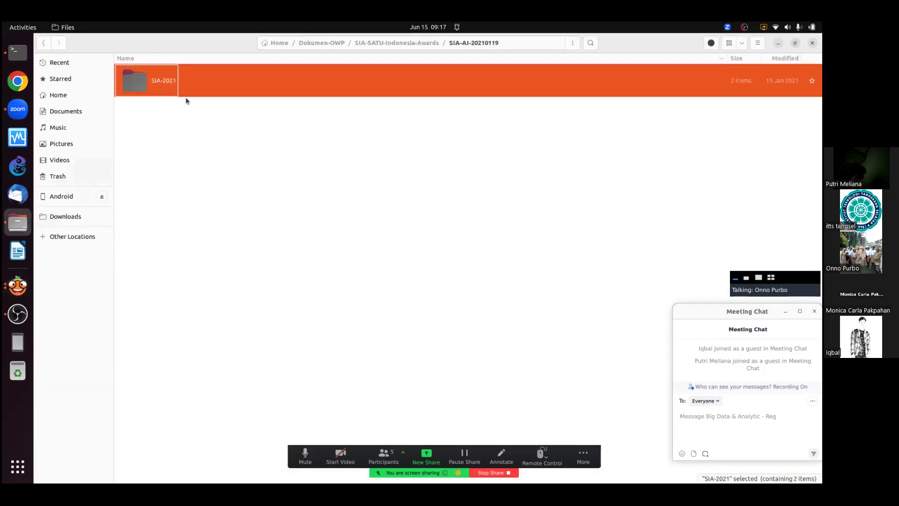
pyautogui.click(334, 42)
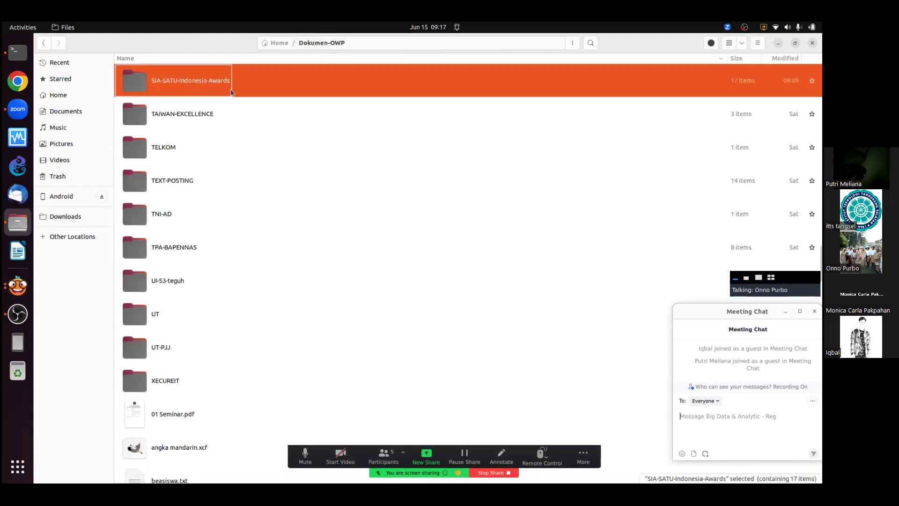
pyautogui.press('Up')
pyautogui.press('Up')
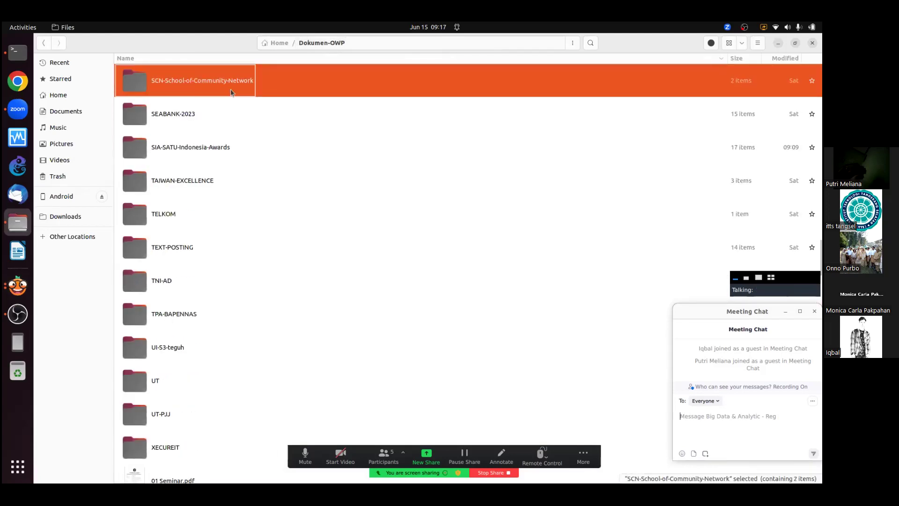
pyautogui.press('Up')
pyautogui.press('Up')
pyautogui.press('Up')
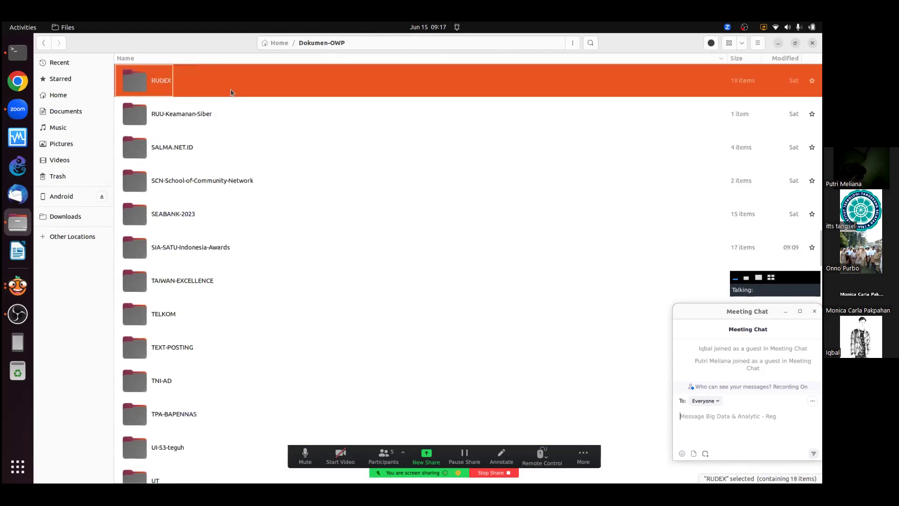
# Go to the home folder and open the AVERAGE1-ALL folder inside SIA-2022.
pyautogui.click(271, 43)
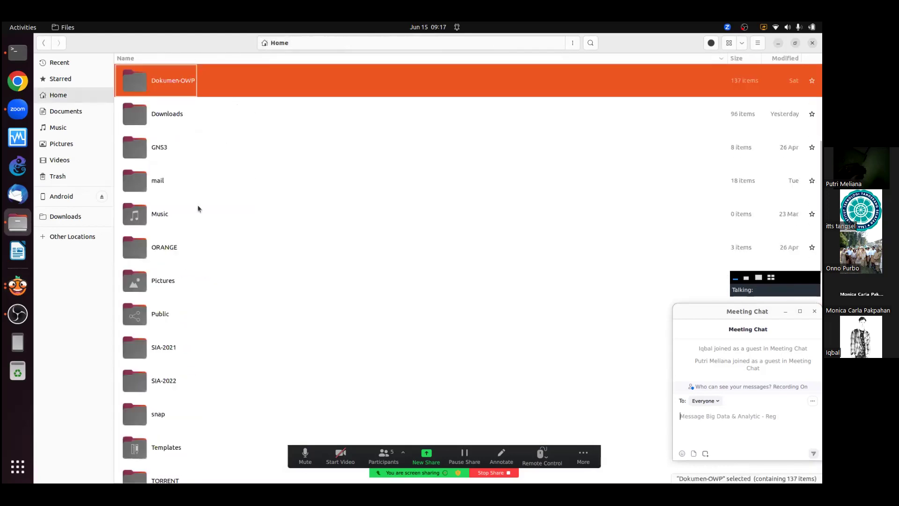
pyautogui.press('Down')
pyautogui.press('Down')
pyautogui.press('Down')
pyautogui.press('Down')
pyautogui.press('Down')
pyautogui.press('Down')
pyautogui.press('Down')
pyautogui.press('Down')
pyautogui.press('Down')
pyautogui.press('Return')
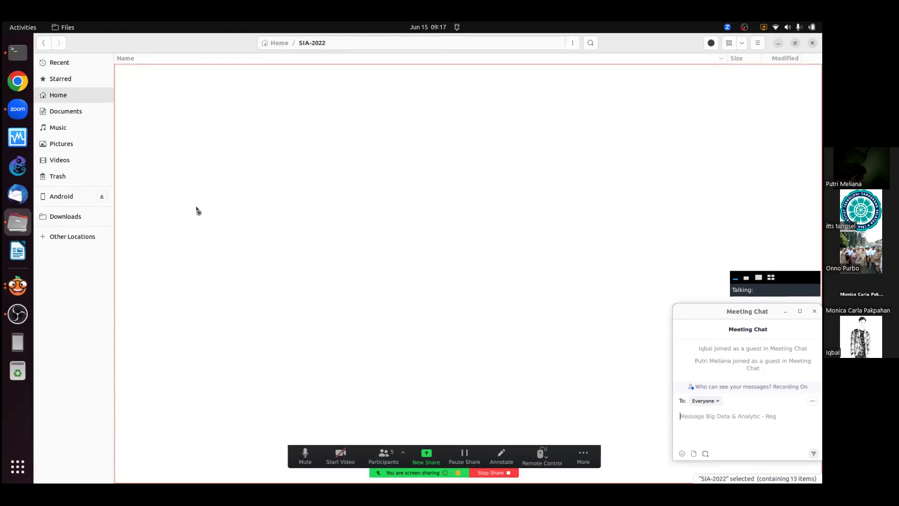
pyautogui.press('Down')
pyautogui.press('Return')
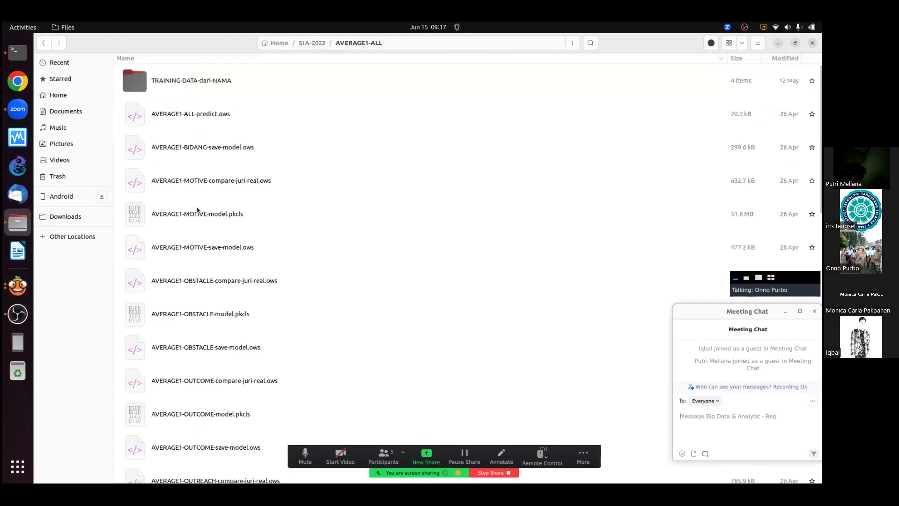
# Look through the files in the AVERAGE1-ALL folder and open AVERAGE 1-MOTIVE.xlsx.
pyautogui.click(250, 149)
pyautogui.press('Down')
pyautogui.press('Down')
pyautogui.press('Down')
pyautogui.press('Down')
pyautogui.press('Down')
pyautogui.press('Down')
pyautogui.press('Down')
pyautogui.press('Down')
pyautogui.press('Down')
pyautogui.press('Down')
pyautogui.press('Down')
pyautogui.press('Down')
pyautogui.press('Down')
pyautogui.press('Down')
pyautogui.press('Down')
pyautogui.press('Down')
pyautogui.press('Down')
pyautogui.press('Down')
pyautogui.press('Down')
pyautogui.press('Down')
pyautogui.press('Down')
pyautogui.press('Down')
pyautogui.press('Down')
pyautogui.press('Down')
pyautogui.press('Down')
pyautogui.press('Down')
pyautogui.press('Down')
pyautogui.press('Down')
pyautogui.press('Up')
pyautogui.press('Up')
pyautogui.press('Up')
pyautogui.press('Up')
pyautogui.press('Up')
pyautogui.press('Up')
pyautogui.press('Up')
pyautogui.press('Up')
pyautogui.press('Up')
pyautogui.press('Up')
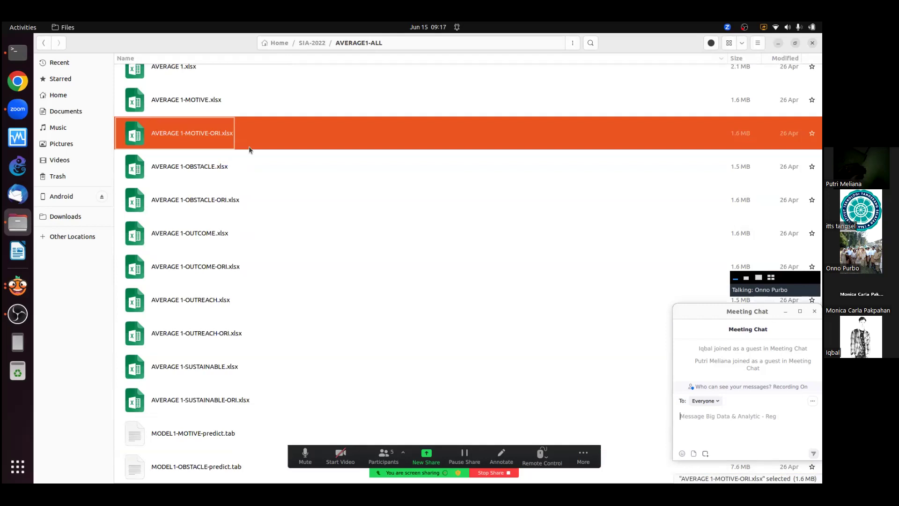
pyautogui.press('Up')
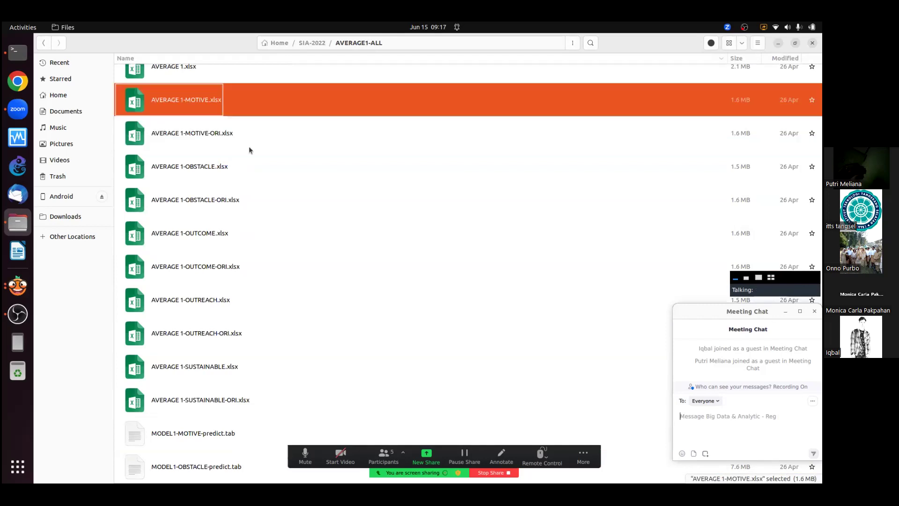
pyautogui.press('Return')
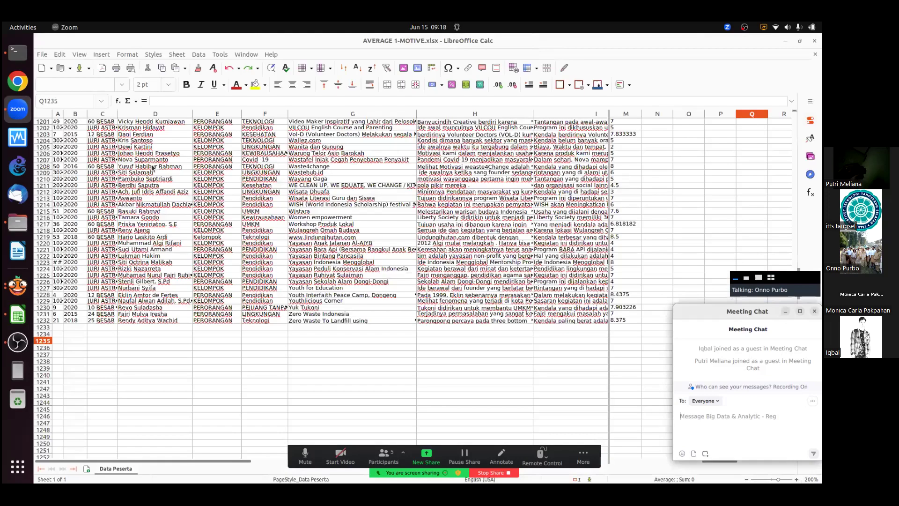
# Examine the participant records in the last rows of the Data Peserta sheet.
pyautogui.click(171, 160)
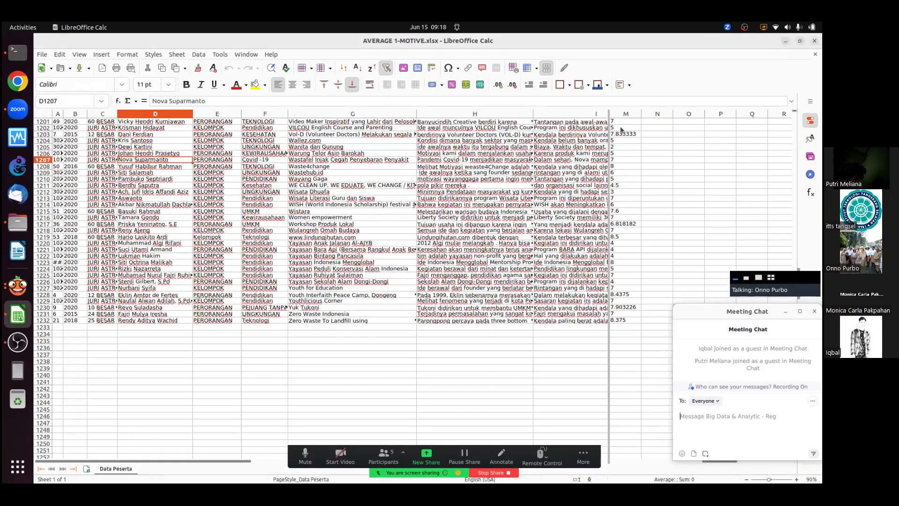
pyautogui.press('Right')
pyautogui.press('Right')
pyautogui.press('Up')
pyautogui.press('Up')
pyautogui.press('Up')
pyautogui.press('Up')
pyautogui.press('Up')
pyautogui.press('Up')
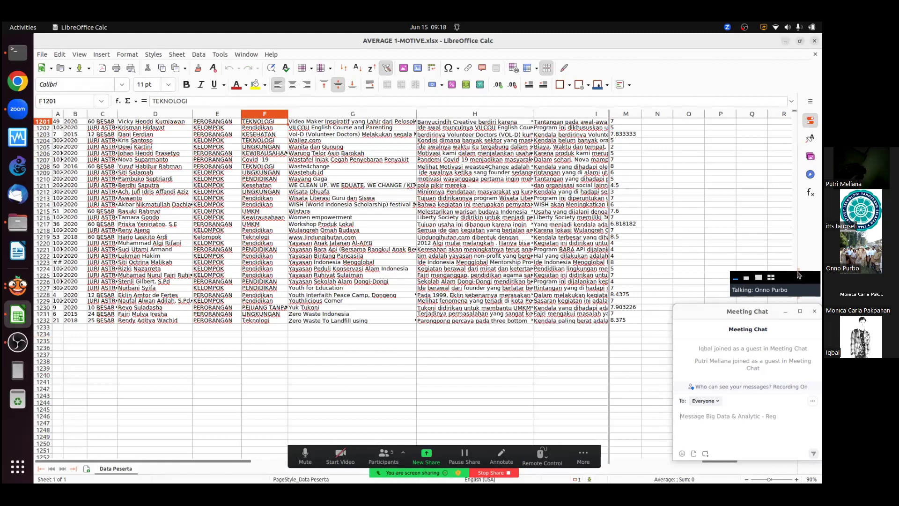
pyautogui.moveTo(799, 275); pyautogui.dragTo(637, 418)
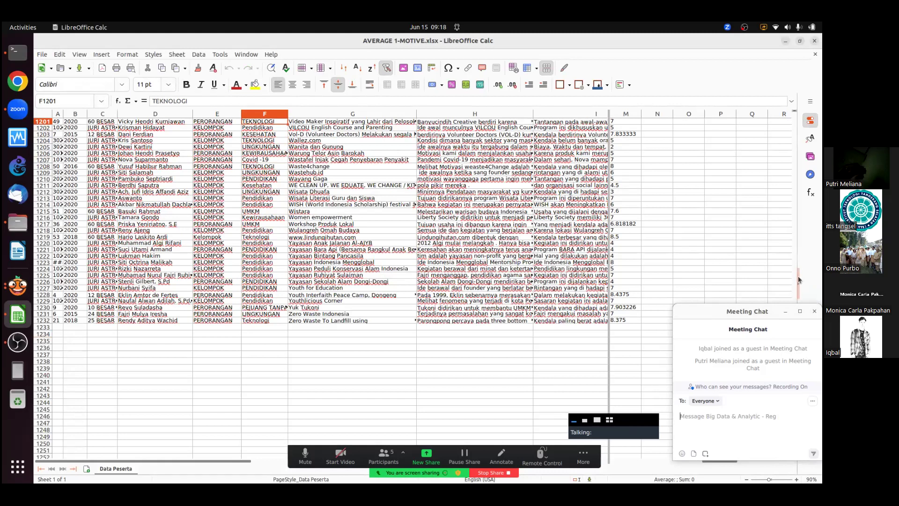
pyautogui.click(238, 243)
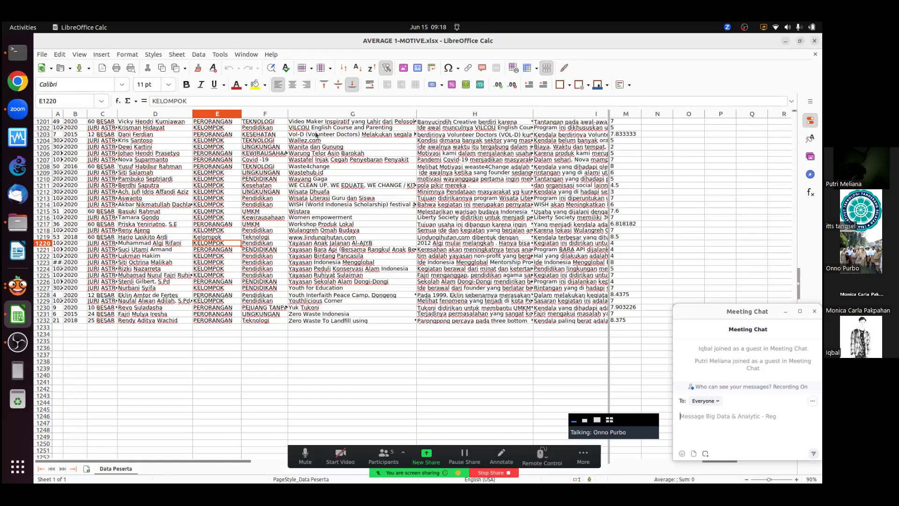
pyautogui.click(270, 142)
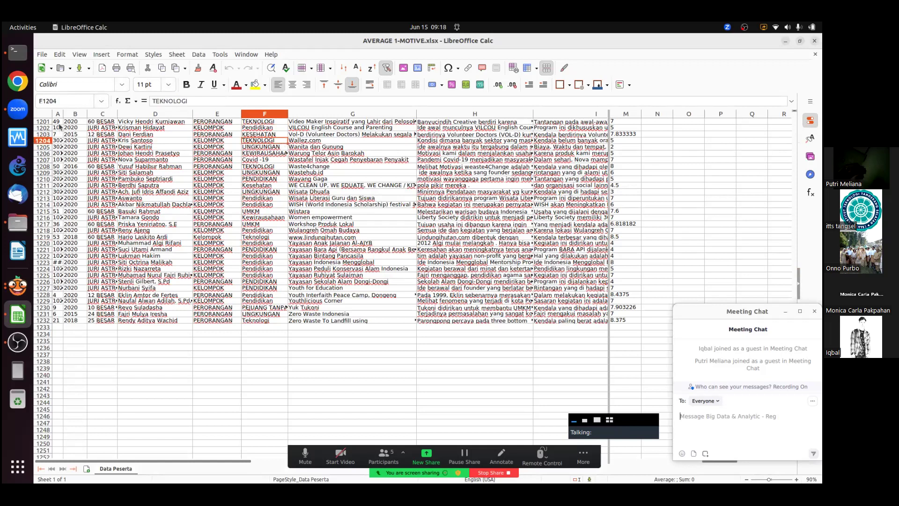
pyautogui.click(42, 123)
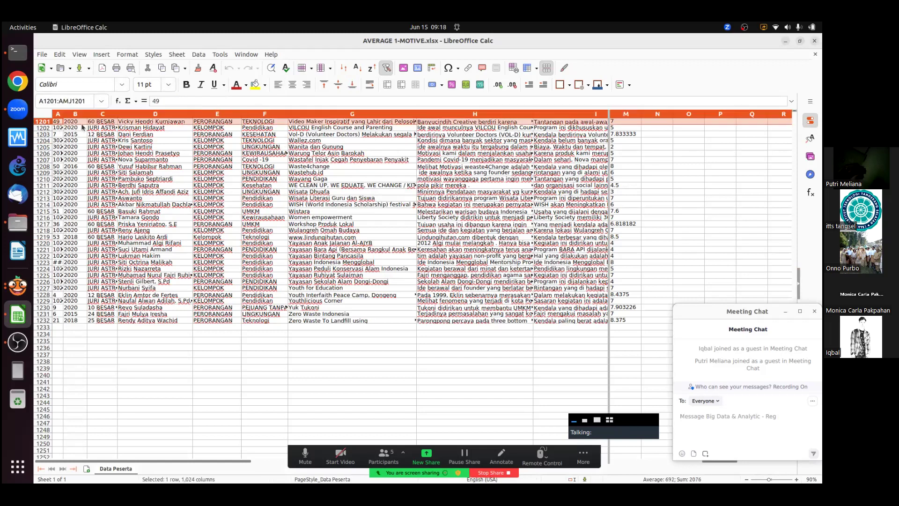
pyautogui.press('Up')
pyautogui.press('Up')
pyautogui.press('Up')
pyautogui.press('Up')
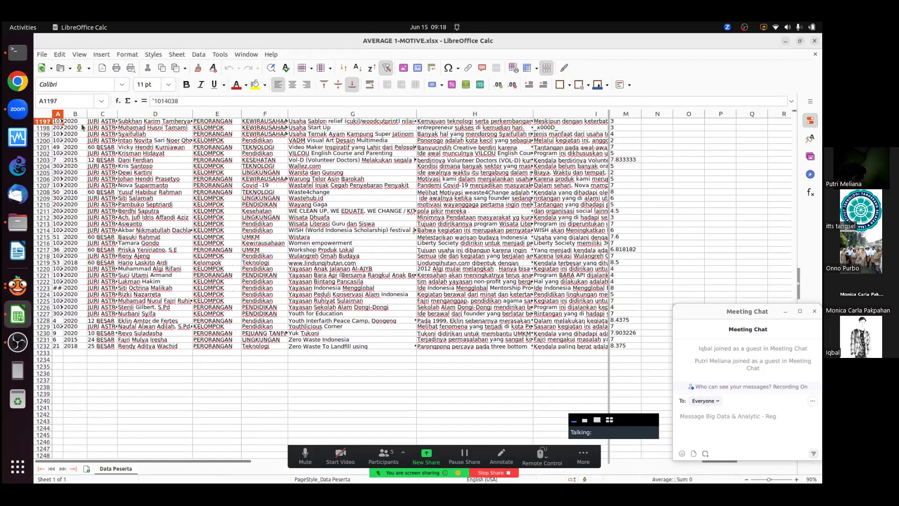
pyautogui.press('Up')
pyautogui.press('Up')
pyautogui.press('Up')
pyautogui.press('Up')
pyautogui.press('Up')
pyautogui.press('Up')
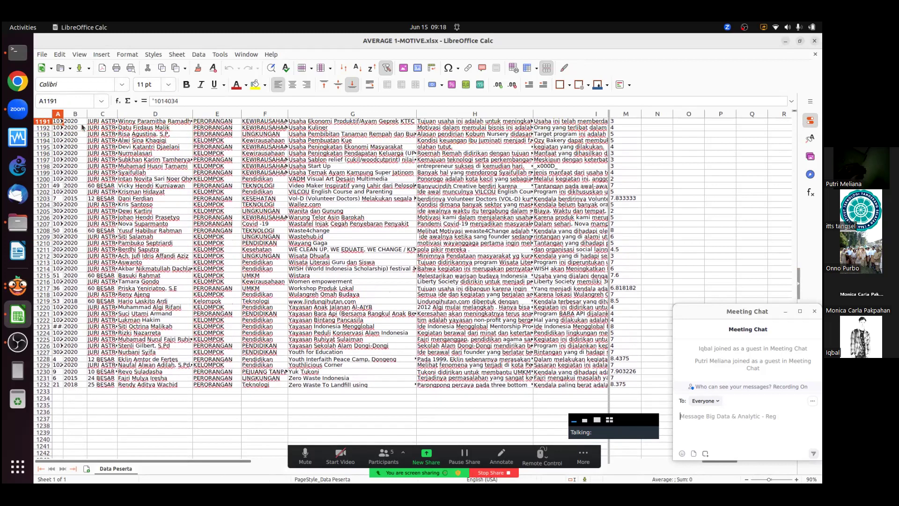
# Return to the sheet's beginning, review the column headers from TAHUN through cC#MOTIVE, and close the workbook.
pyautogui.hotkey('ctrl', 'Home')
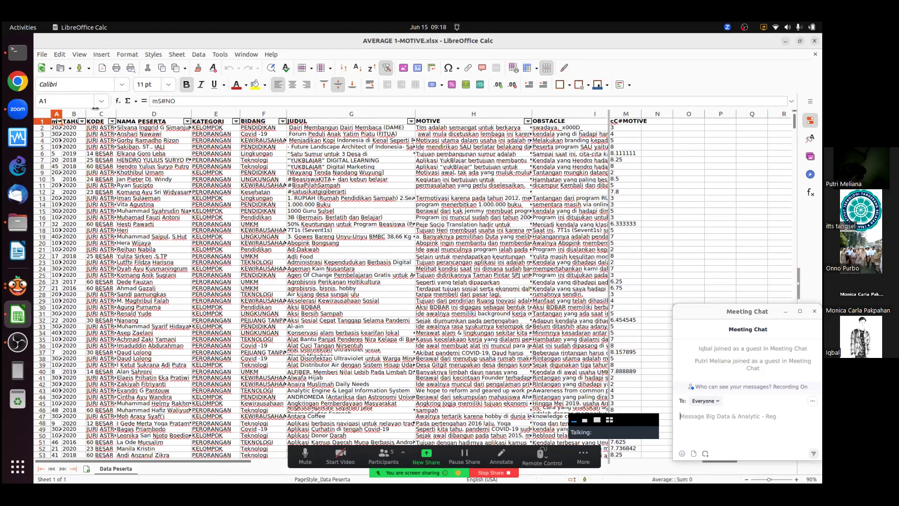
pyautogui.click(69, 123)
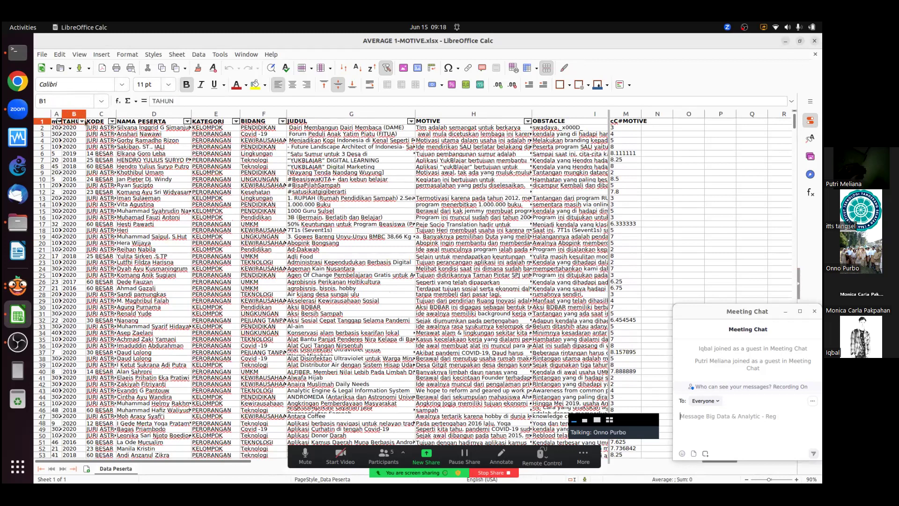
pyautogui.click(104, 122)
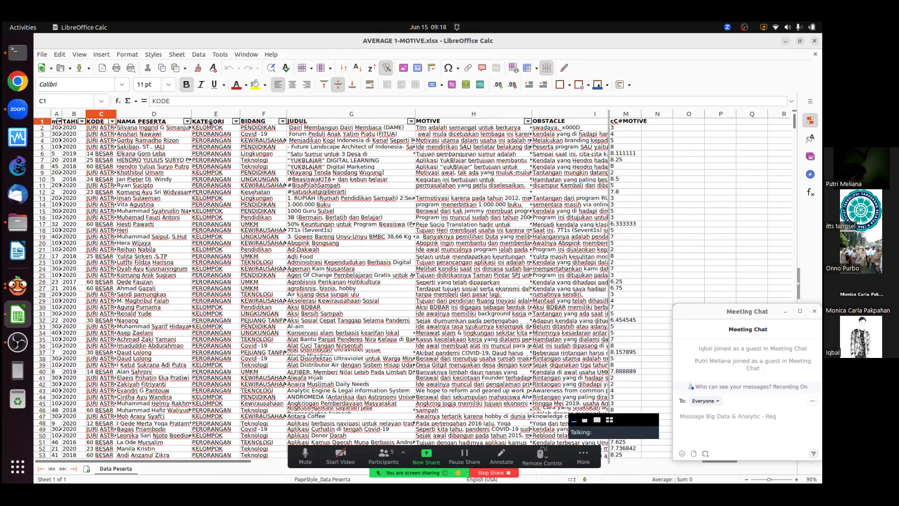
pyautogui.click(263, 123)
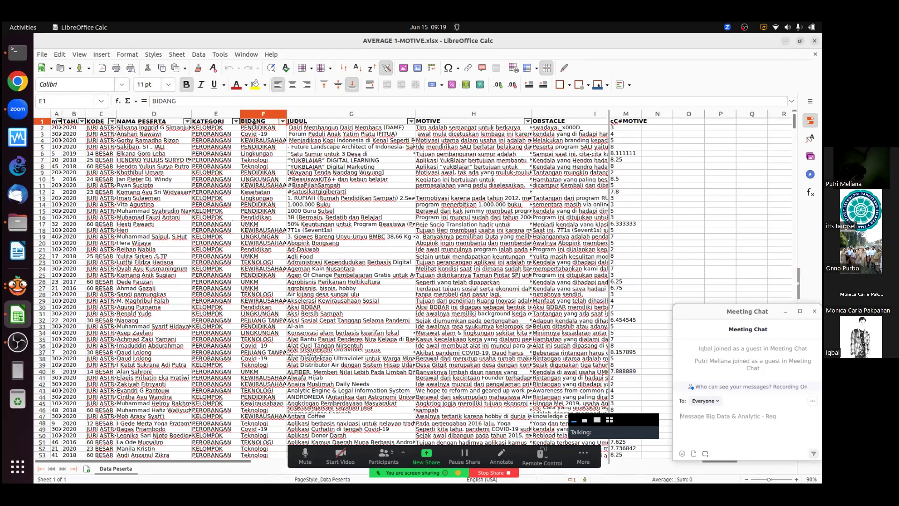
pyautogui.click(291, 124)
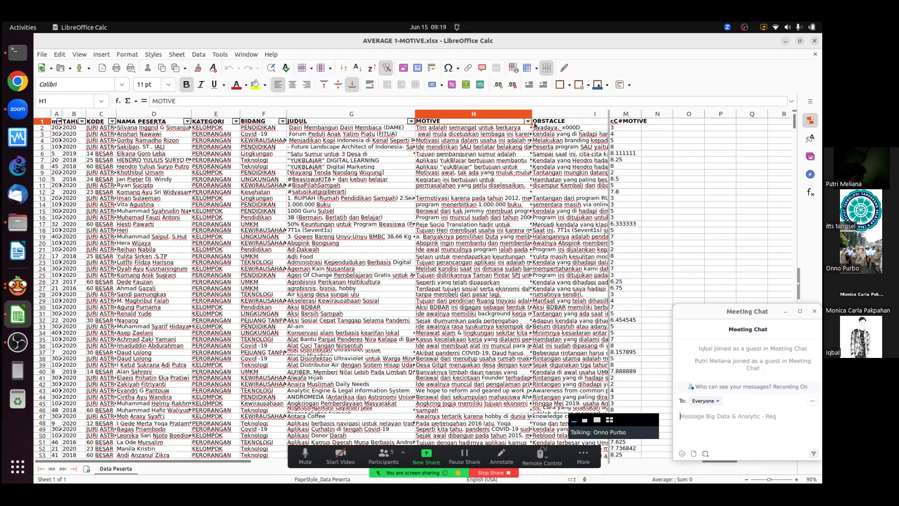
pyautogui.click(534, 124)
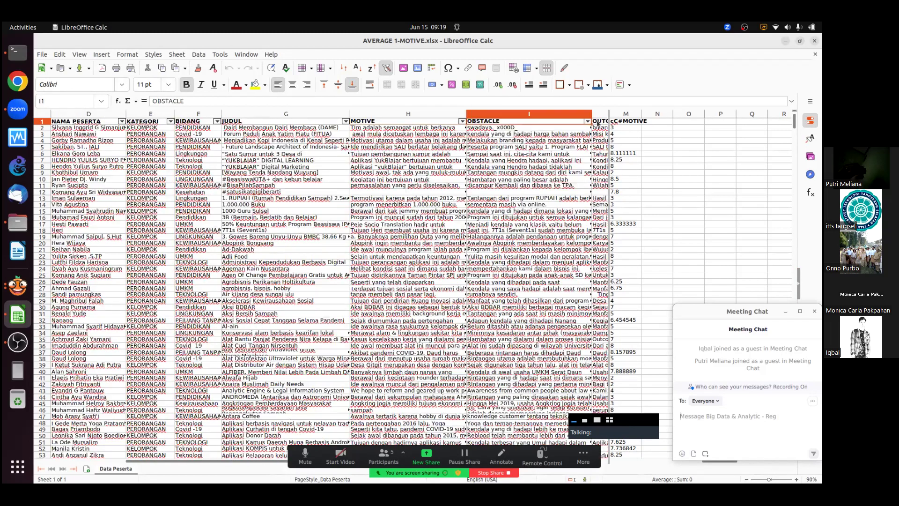
pyautogui.click(600, 123)
pyautogui.click(613, 123)
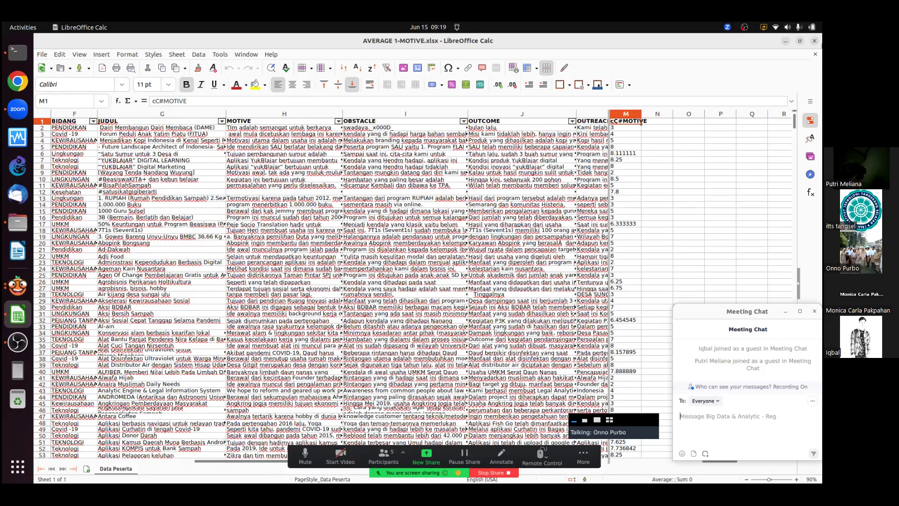
pyautogui.click(816, 42)
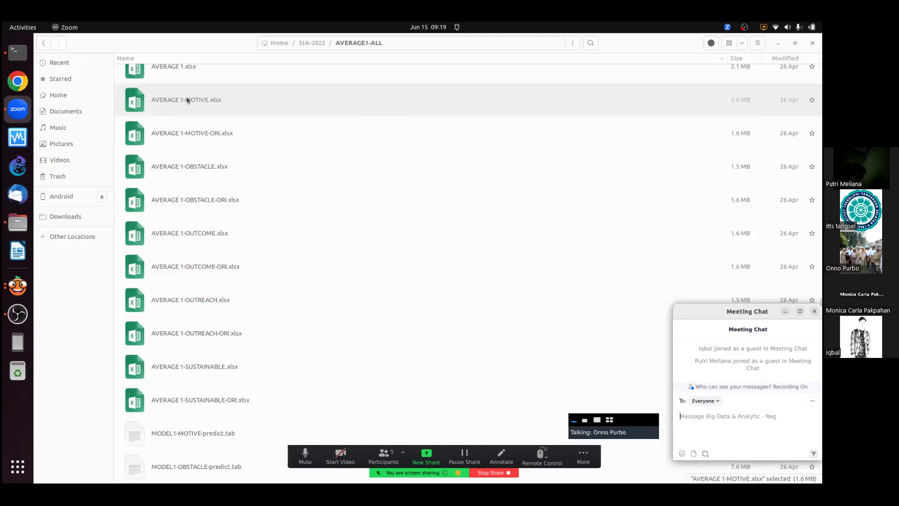
# Switch back to Orange and load AVERAGE 1-MOTIVE.xlsx from the AVERAGE1-ALL folder into the File widget.
pyautogui.click(12, 291)
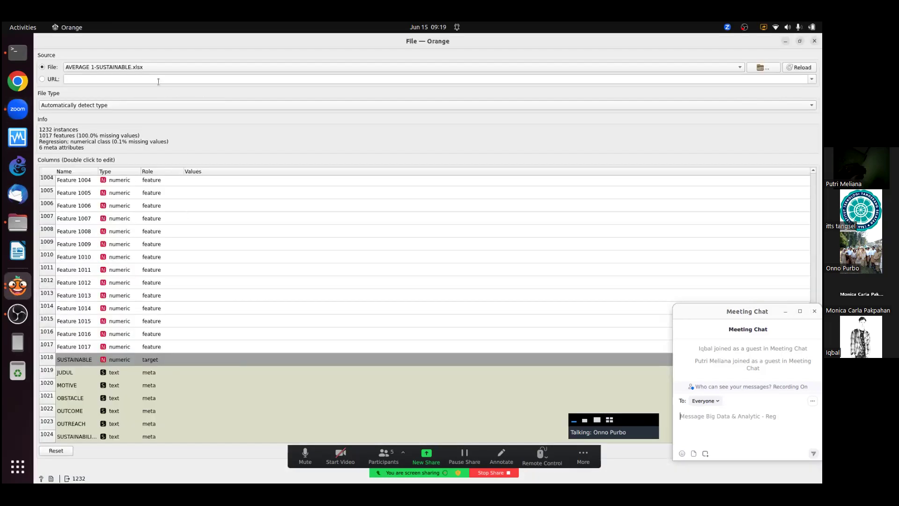
pyautogui.click(194, 68)
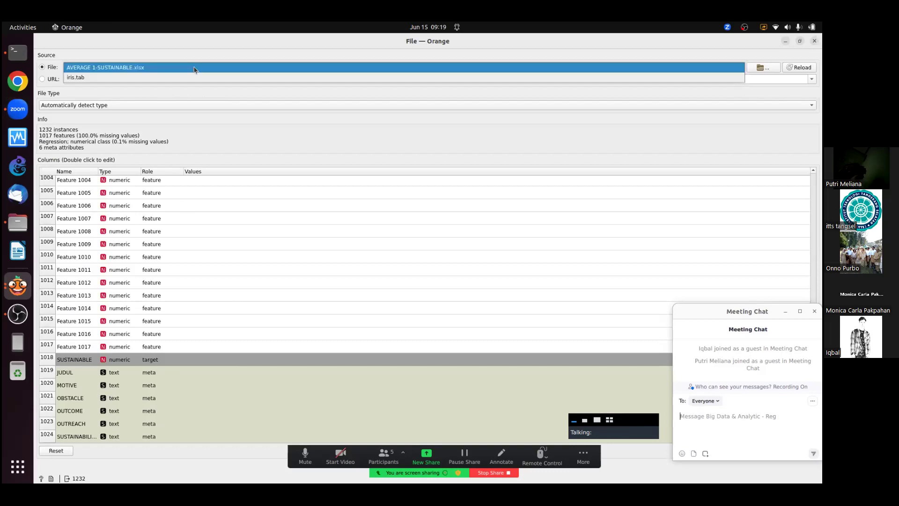
pyautogui.click(769, 69)
pyautogui.click(768, 69)
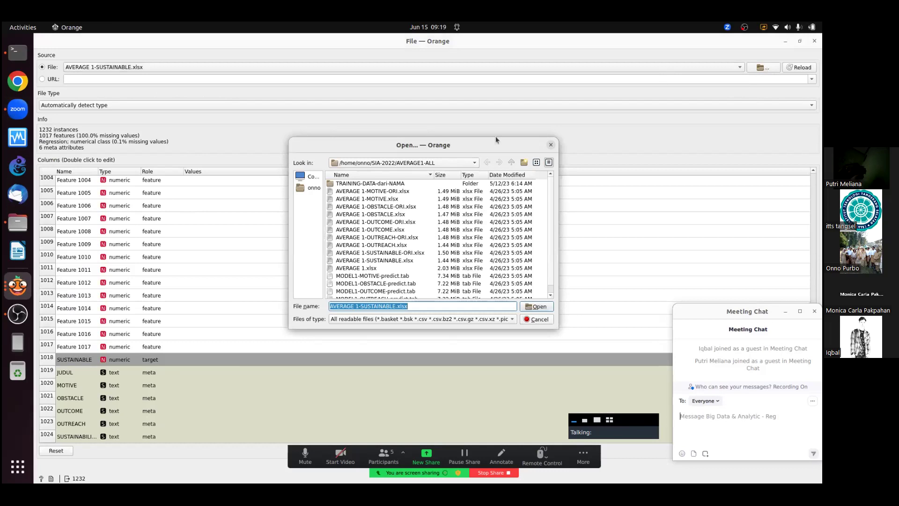
pyautogui.click(381, 199)
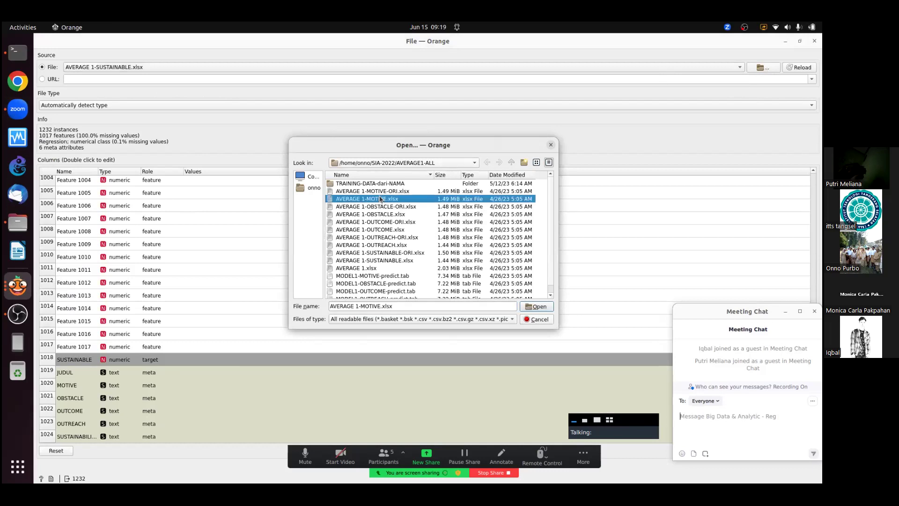
pyautogui.doubleClick(380, 200)
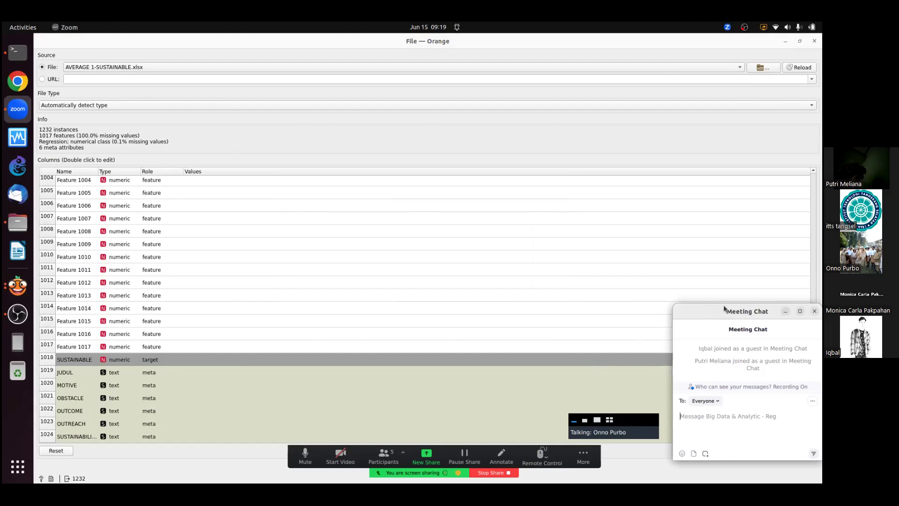
# Move the Meeting Chat window out of the way and let Orange keep loading the MOTIVE workbook.
pyautogui.moveTo(738, 313); pyautogui.dragTo(728, 414)
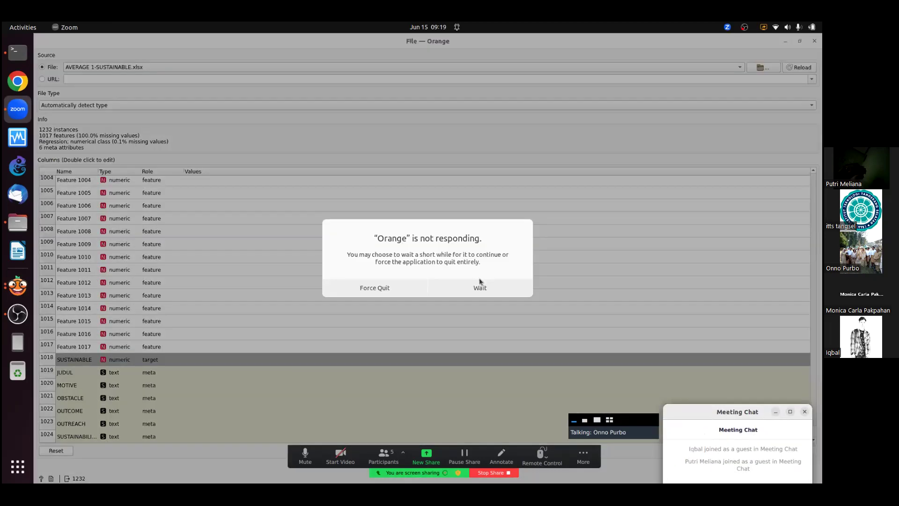
pyautogui.click(478, 291)
pyautogui.click(479, 291)
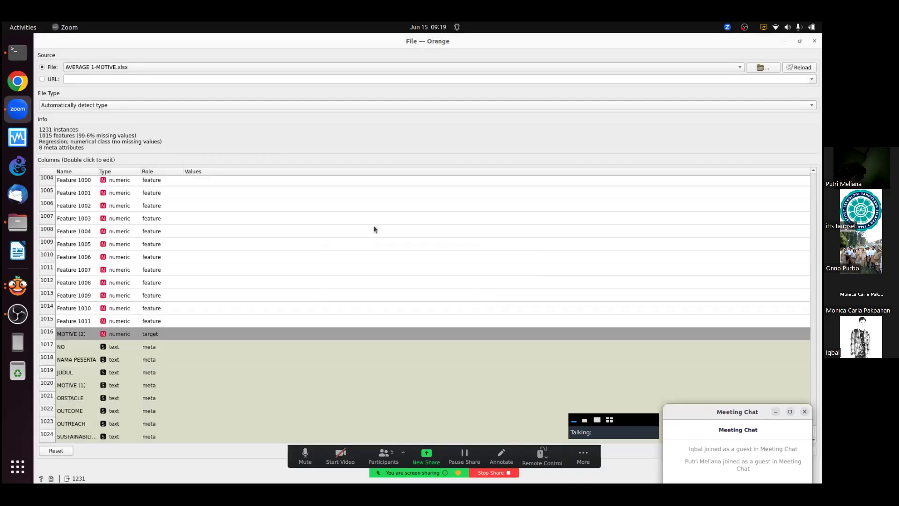
# Set the type of Feature 1008 to categorical and the role of the NO column to skip.
pyautogui.doubleClick(112, 284)
pyautogui.press('Return')
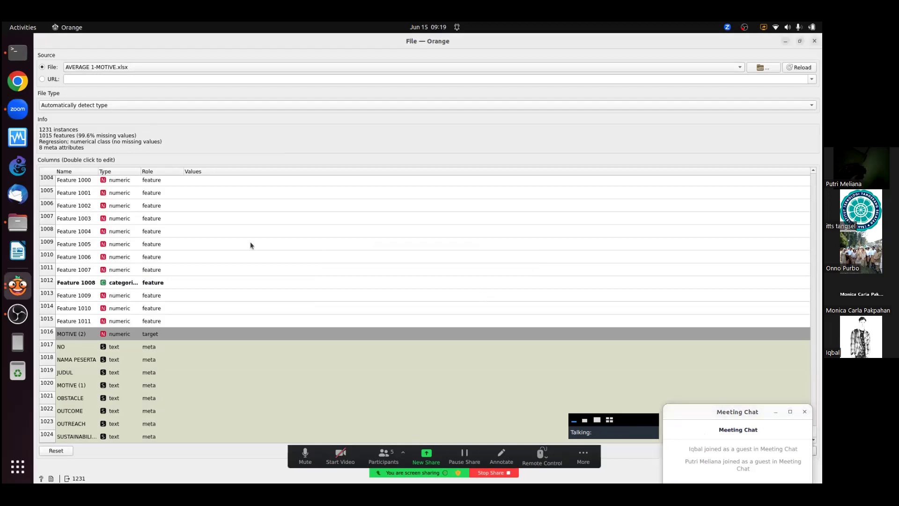
pyautogui.click(118, 283)
pyautogui.doubleClick(150, 354)
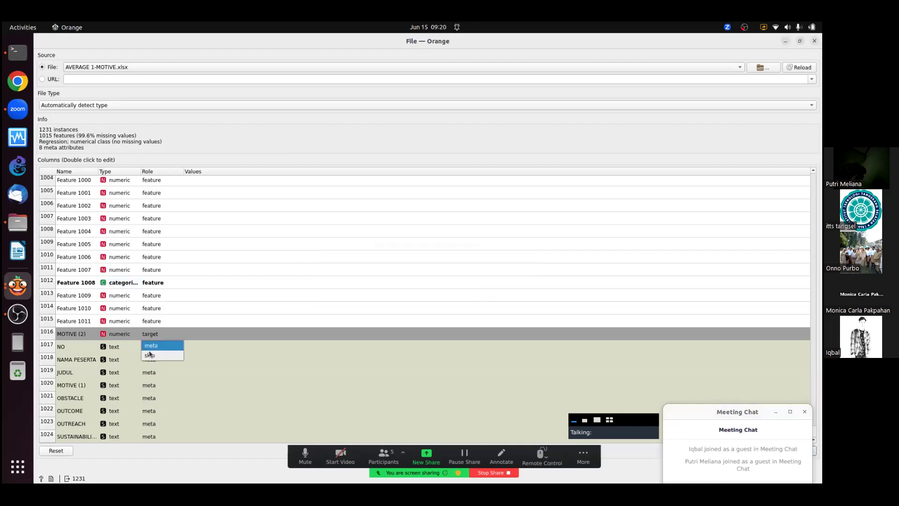
pyautogui.click(174, 341)
pyautogui.doubleClick(155, 351)
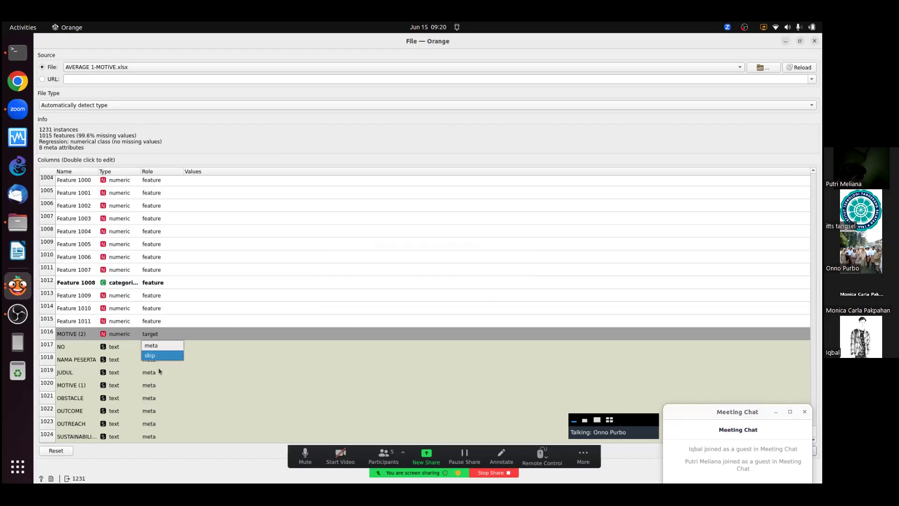
pyautogui.click(149, 356)
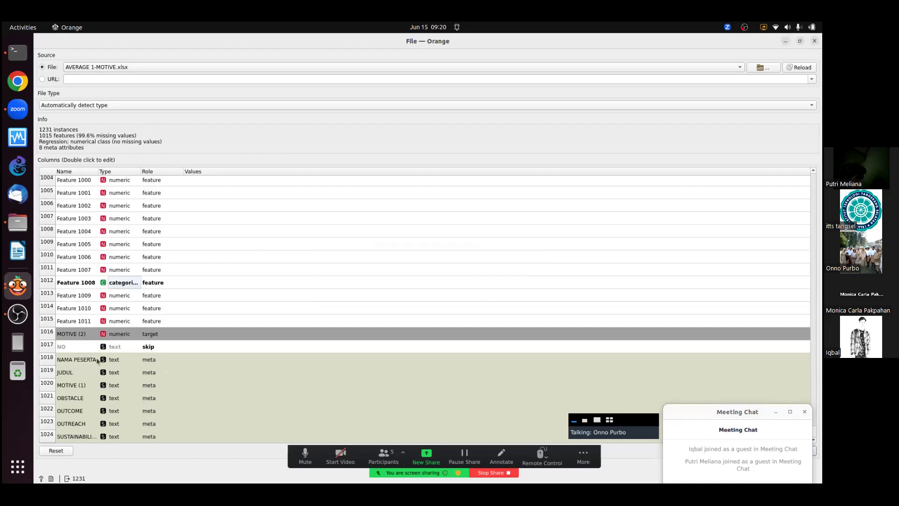
pyautogui.doubleClick(131, 358)
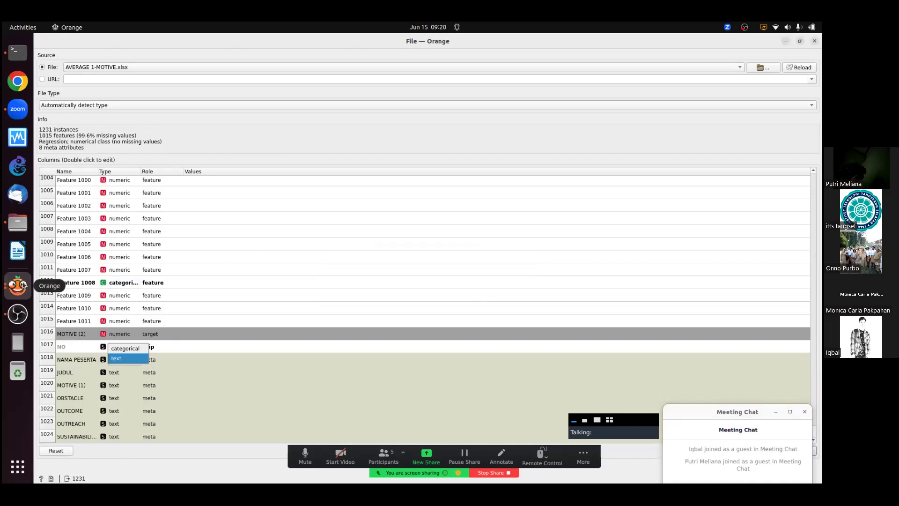
pyautogui.click(18, 314)
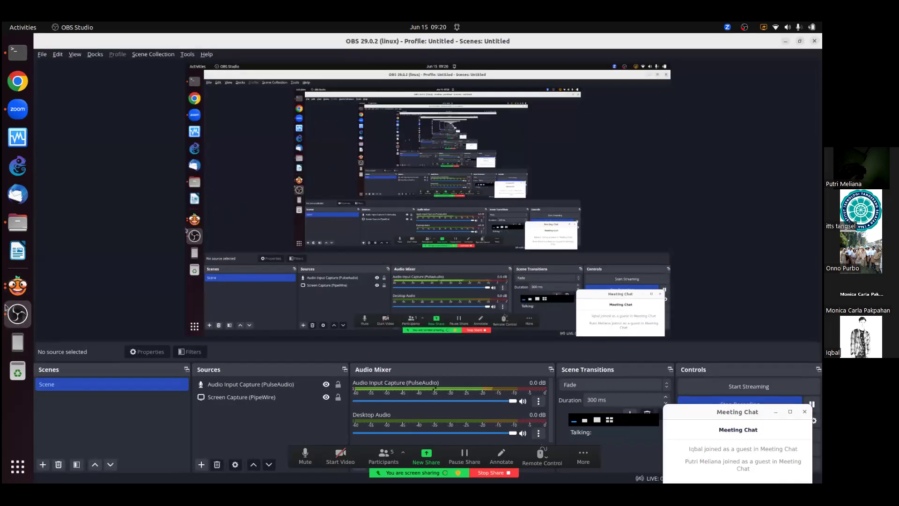
pyautogui.click(14, 291)
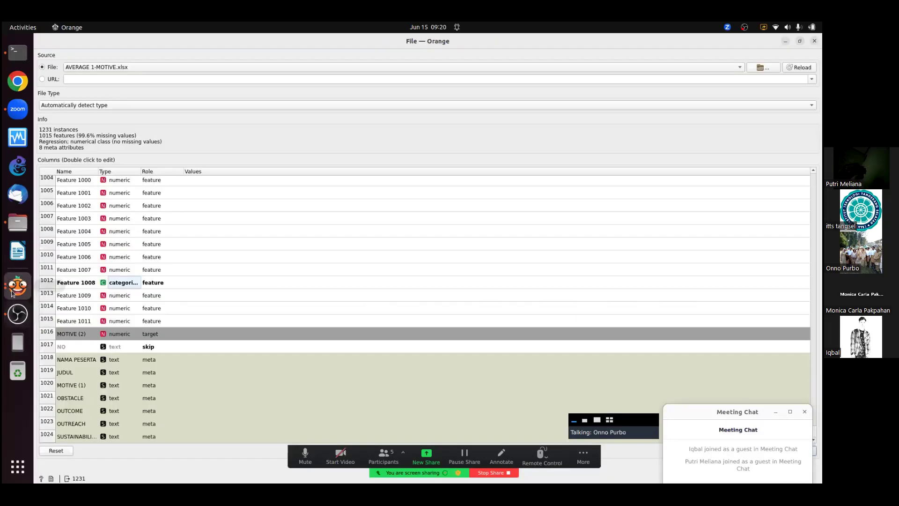
# Switch to LibreOffice and reopen AVERAGE 1-MOTIVE.xlsx from the recent documents.
pyautogui.click(18, 251)
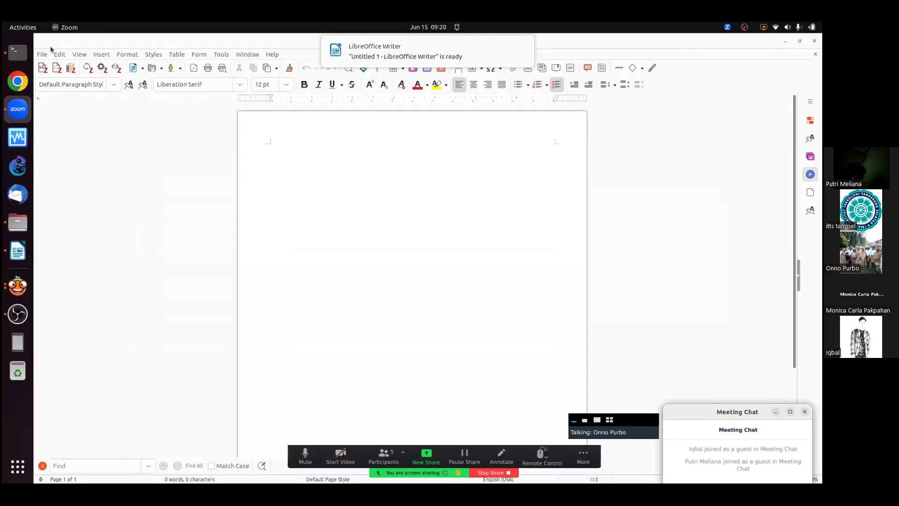
pyautogui.click(41, 55)
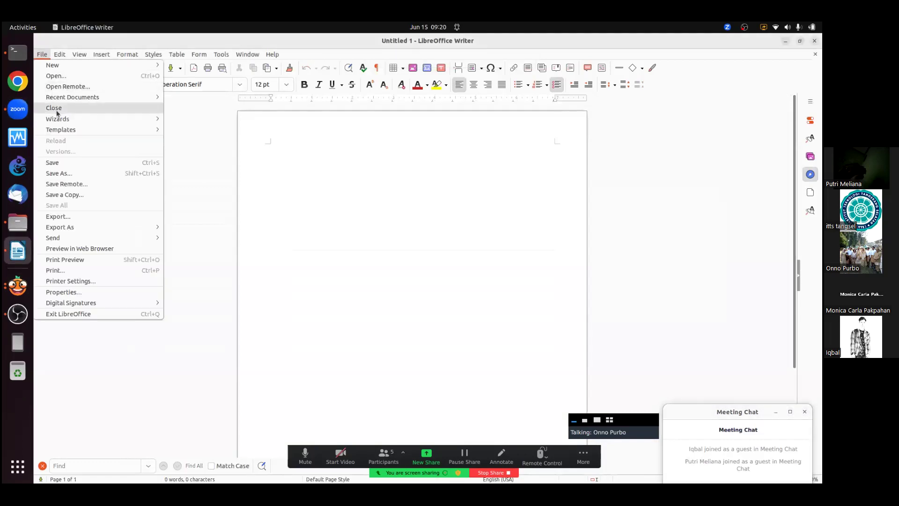
pyautogui.moveTo(59, 123)
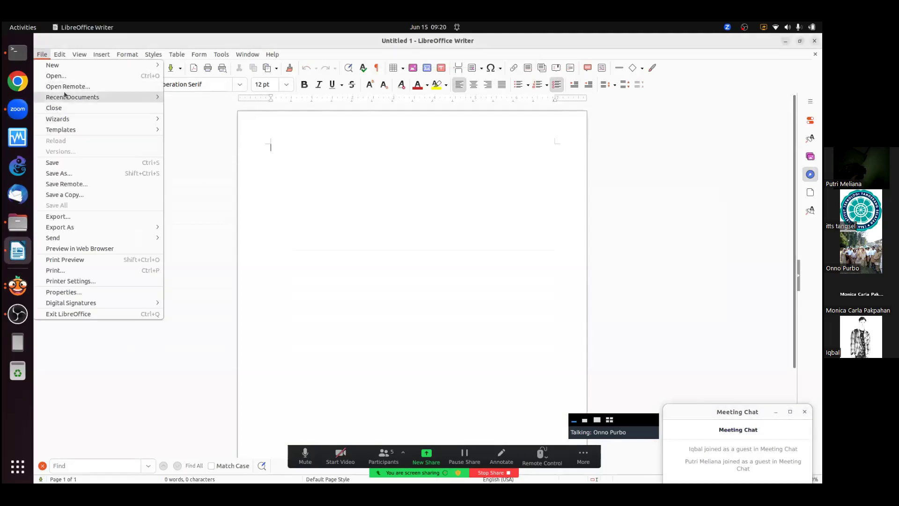
pyautogui.moveTo(67, 99)
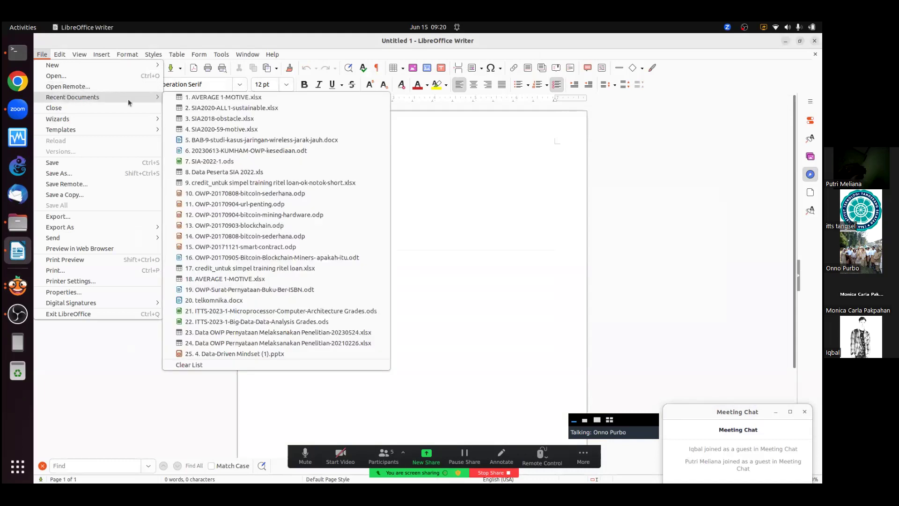
pyautogui.click(198, 99)
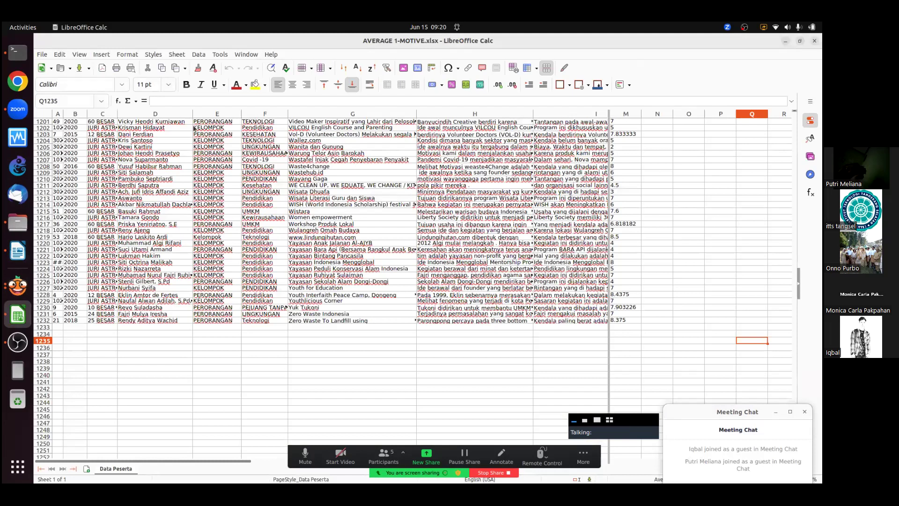
# In the header row of Data Peserta, rename MOTIVE to S#MOTIVE and OBSTACLE to S#OBSTACLE.
pyautogui.click(143, 155)
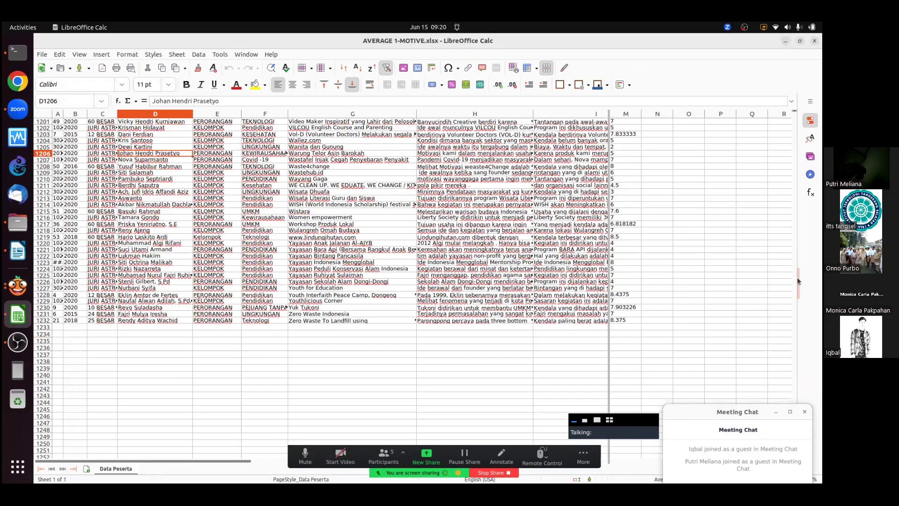
pyautogui.click(795, 115)
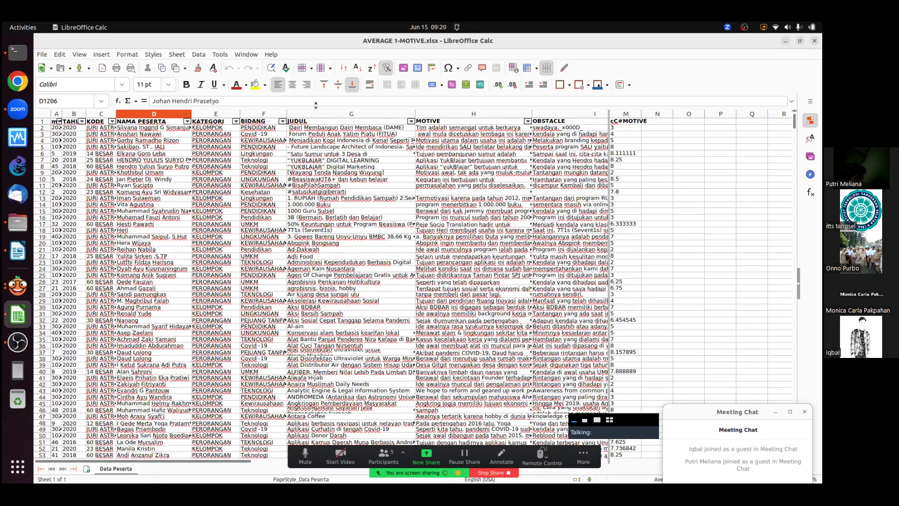
pyautogui.click(426, 120)
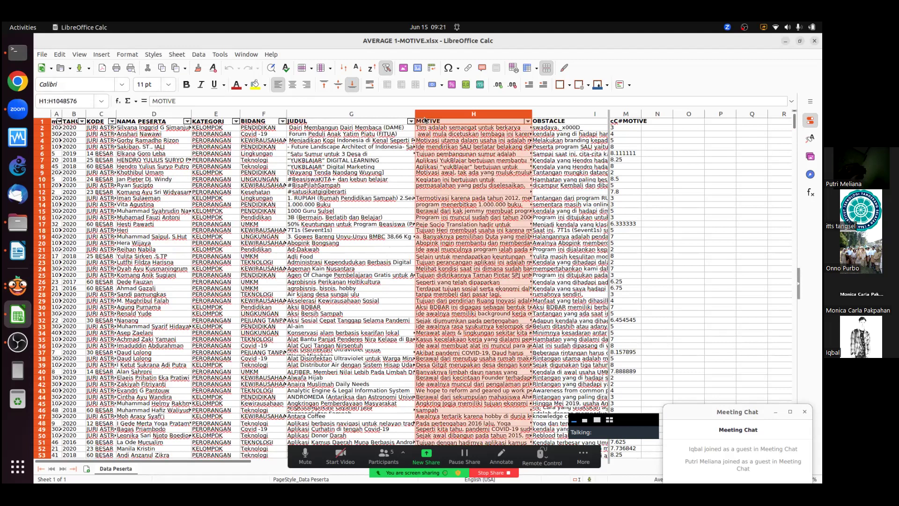
pyautogui.click(202, 102)
pyautogui.write('#')
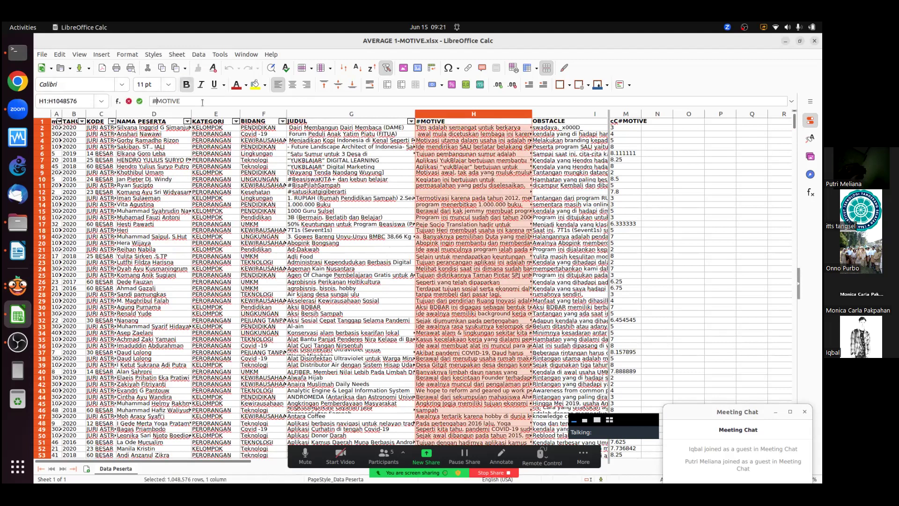
pyautogui.write('S')
pyautogui.click(546, 123)
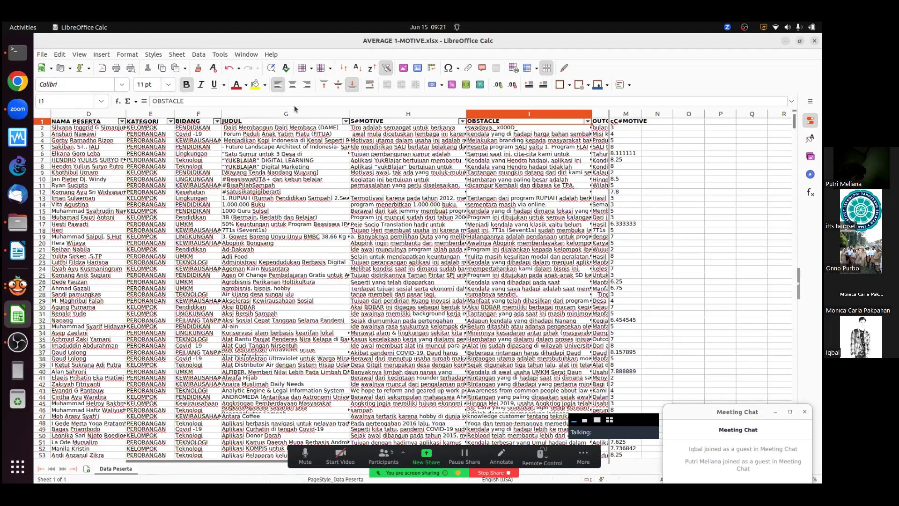
pyautogui.write('S#')
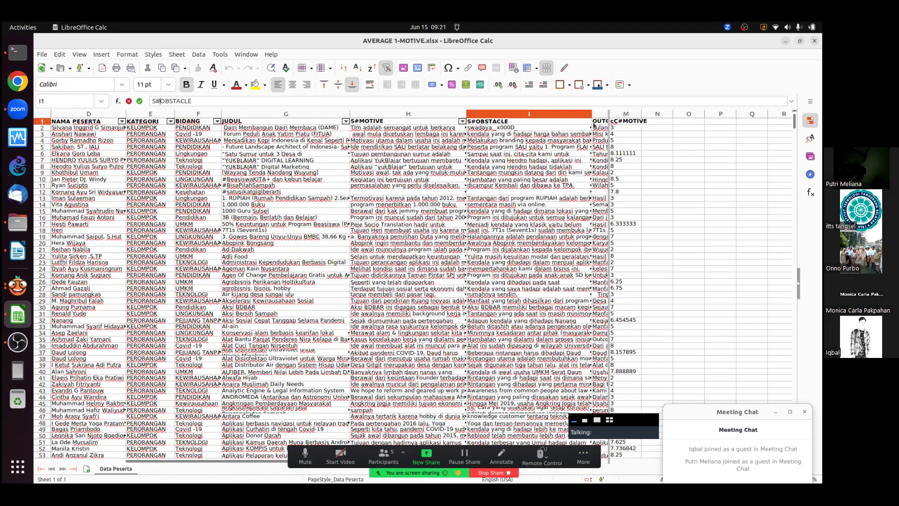
# Rename the OUTCOME header to S#OUTCOME and the OUTREACH header to S#OUTREACH.
pyautogui.click(593, 123)
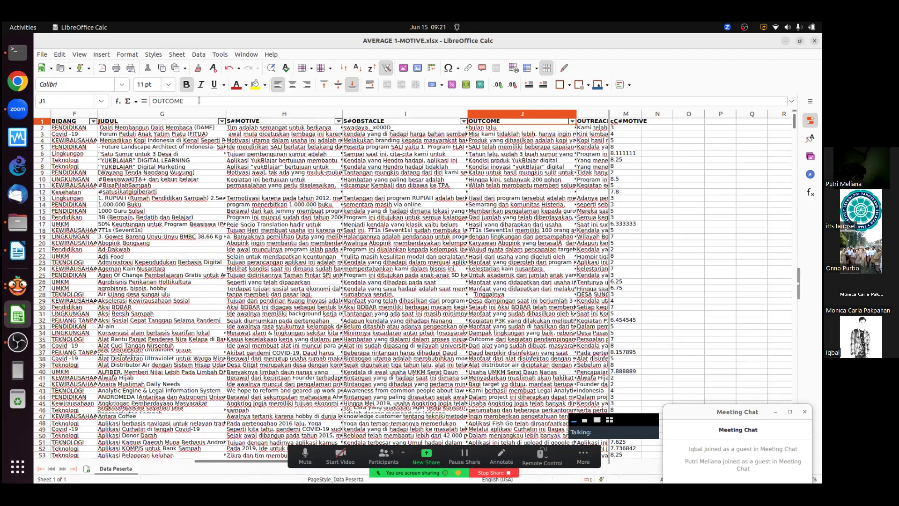
pyautogui.click(199, 101)
pyautogui.press('Home')
pyautogui.write('S')
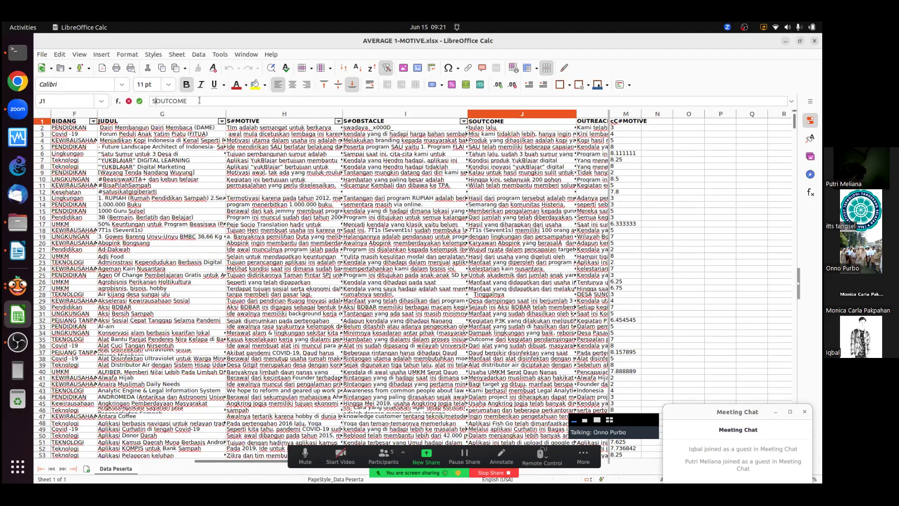
pyautogui.write('#')
pyautogui.click(592, 123)
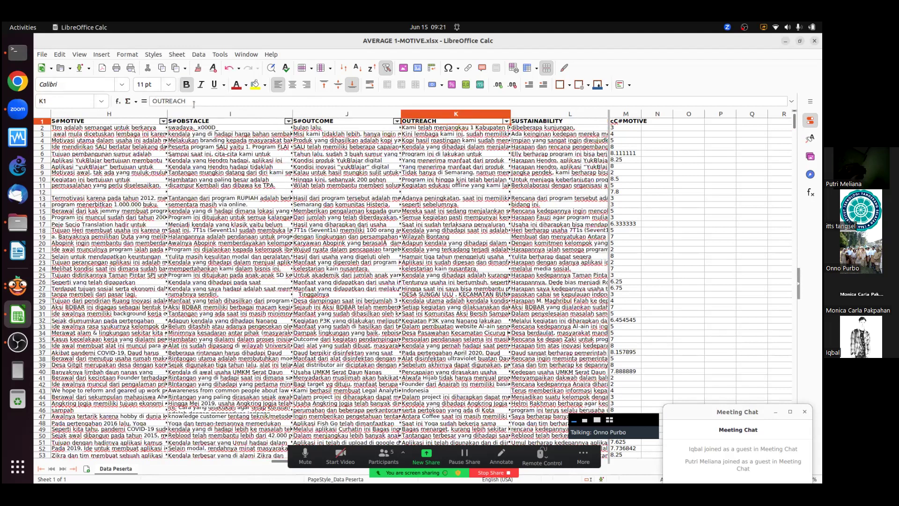
pyautogui.click(192, 100)
pyautogui.press('Home')
pyautogui.write('S#')
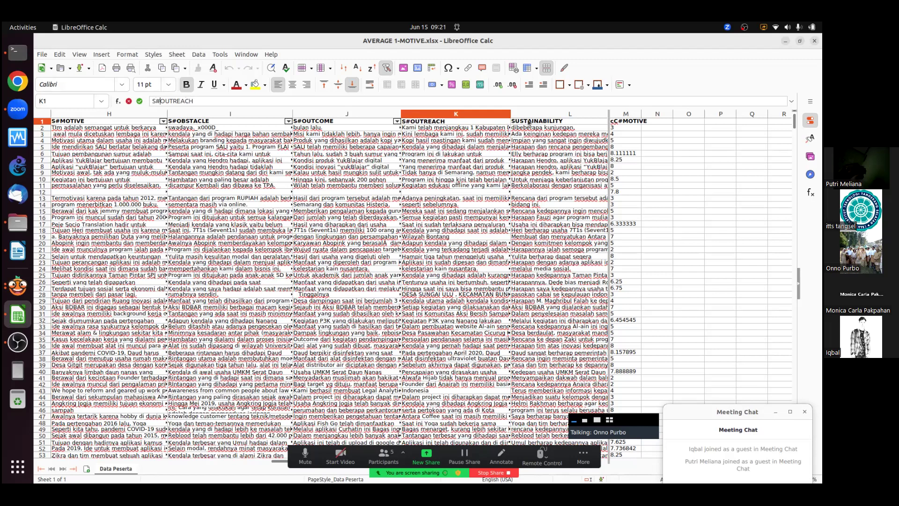
# Rename the SUSTAINABILITY header in L1 to S#SUSTAINABILITY.
pyautogui.click(528, 123)
pyautogui.click(233, 102)
pyautogui.press('Home')
pyautogui.write('S#')
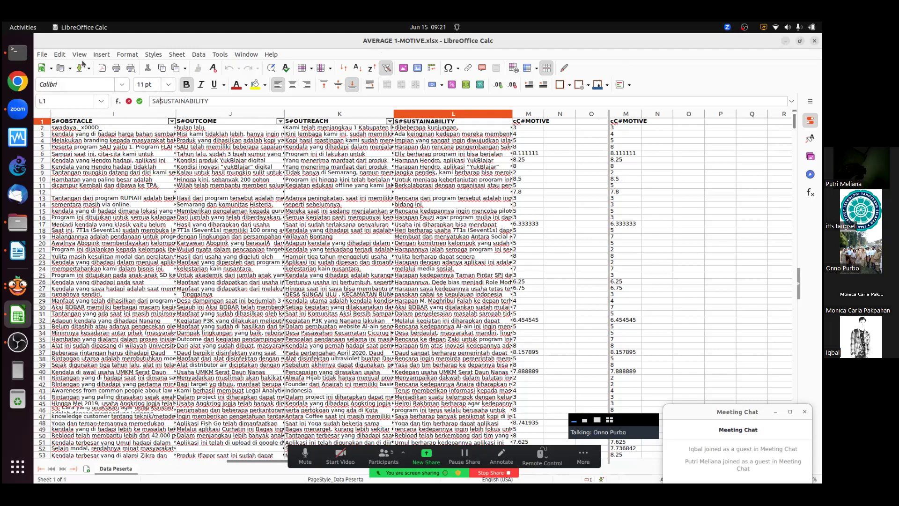
# Save the workbook in Excel 2007-365 format, then close it and the empty Writer document.
pyautogui.click(83, 68)
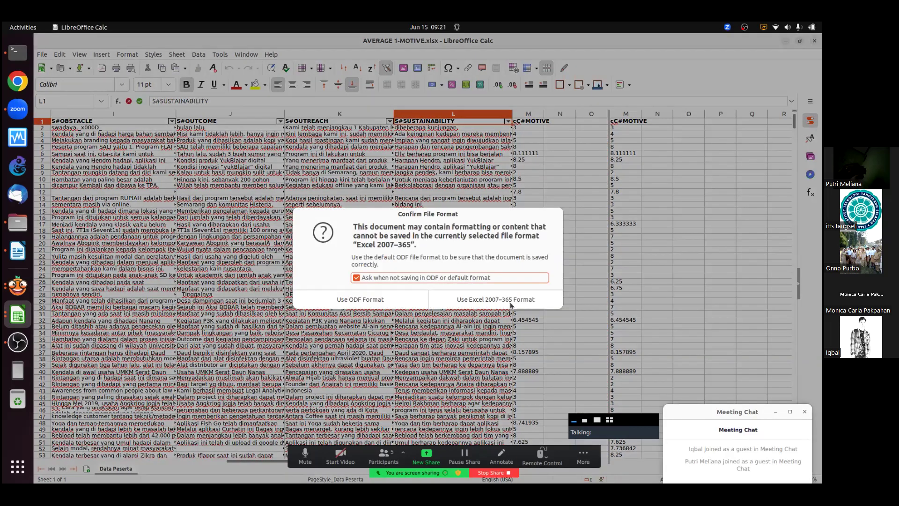
pyautogui.click(511, 304)
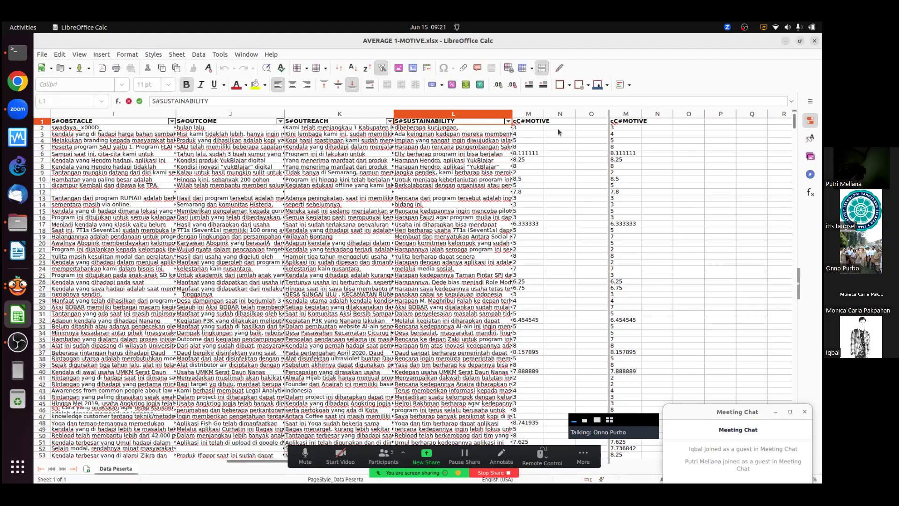
pyautogui.click(813, 41)
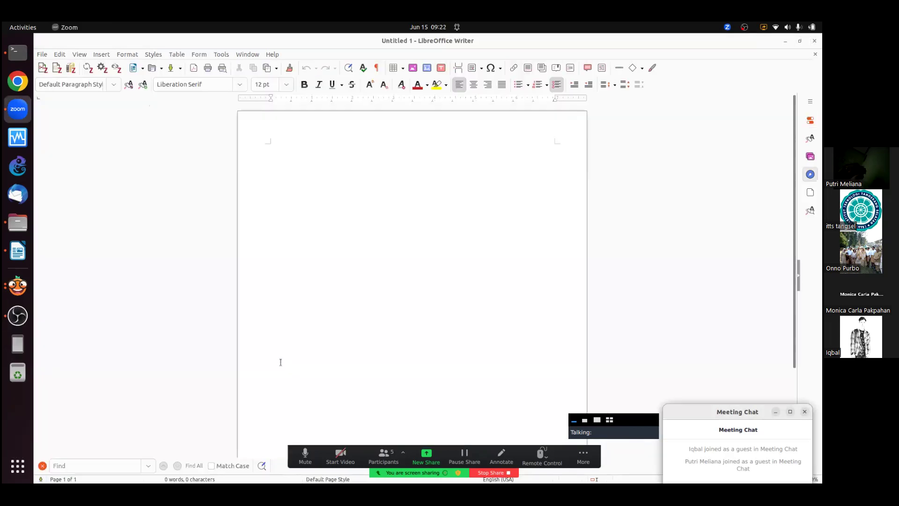
pyautogui.click(815, 42)
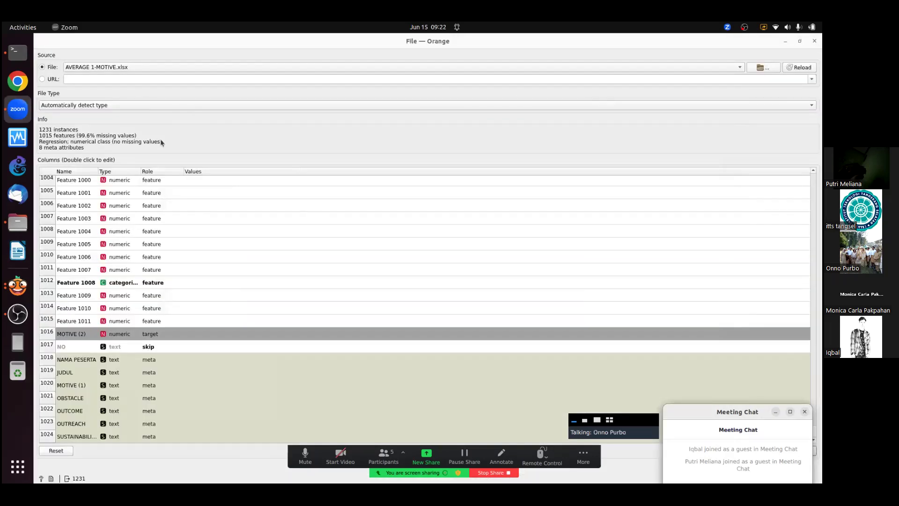
# Try to load the edited AVERAGE 1-MOTIVE.xlsx from AVERAGE1-ALL into Orange's File widget again, waiting whenever Orange stalls.
pyautogui.click(763, 68)
pyautogui.click(762, 68)
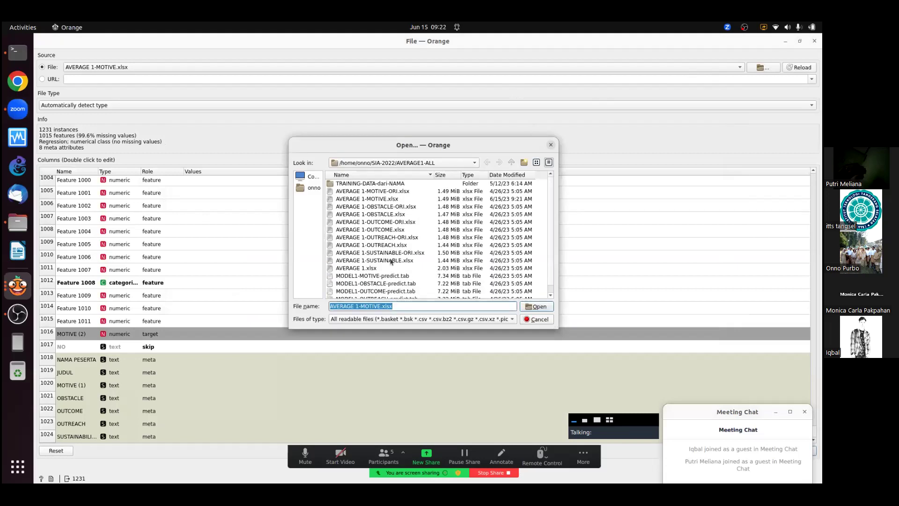
pyautogui.click(537, 307)
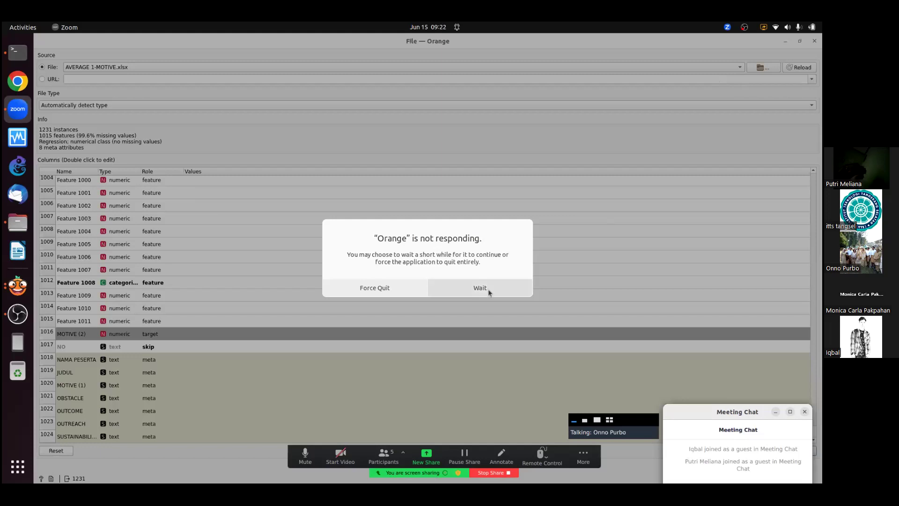
pyautogui.click(488, 291)
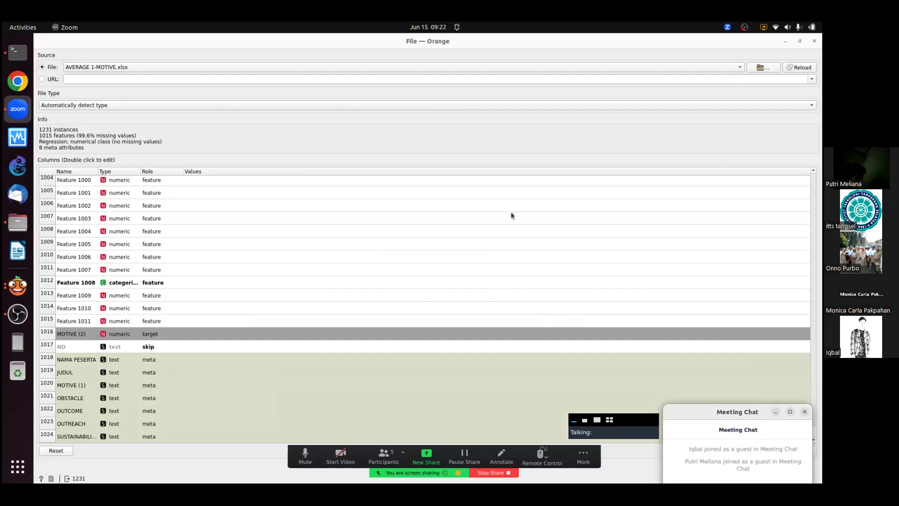
pyautogui.click(763, 68)
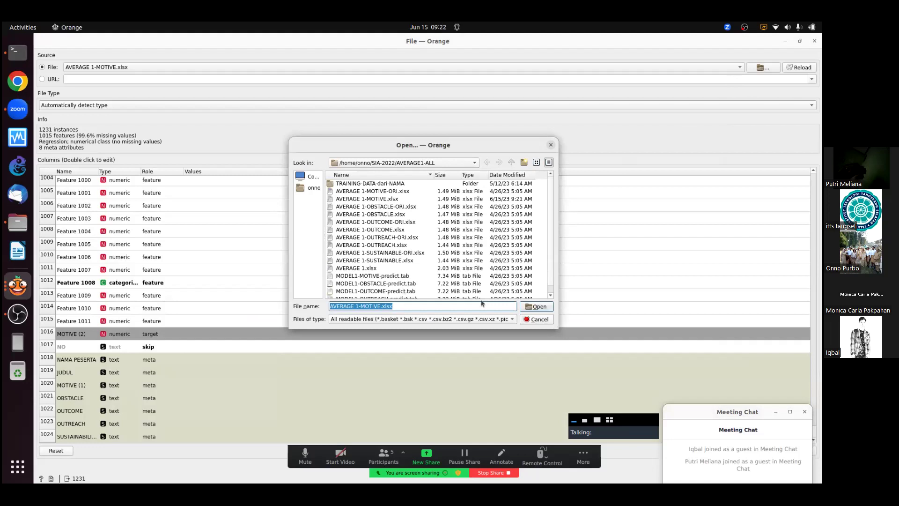
pyautogui.click(533, 307)
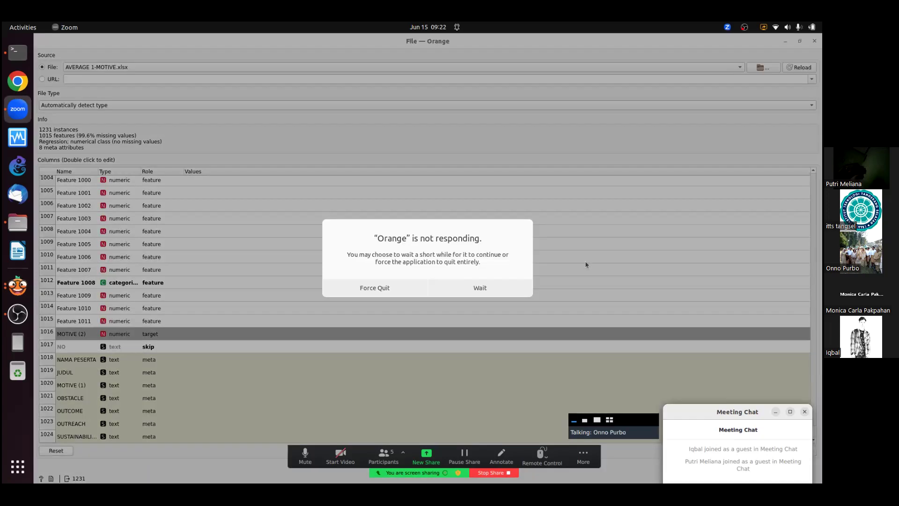
pyautogui.click(502, 283)
pyautogui.click(463, 296)
pyautogui.click(484, 288)
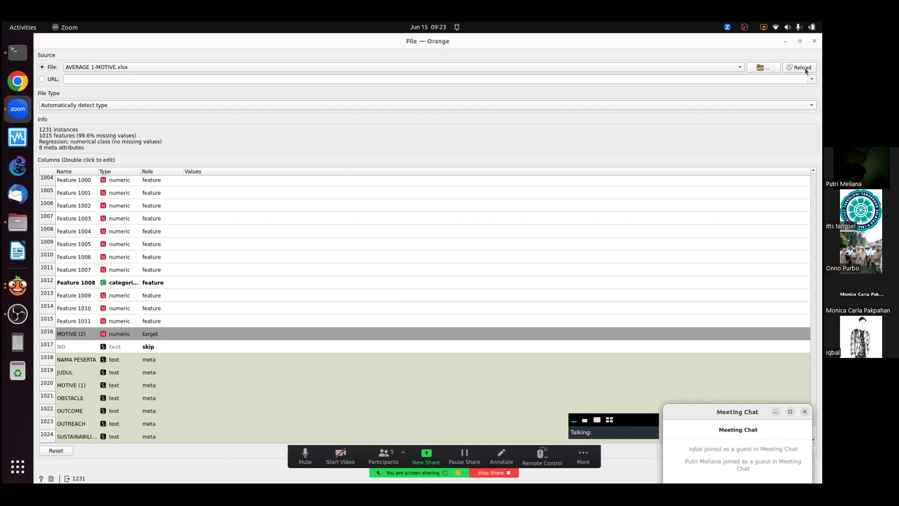
# Close the File widget's window and return to the workflow canvas.
pyautogui.click(789, 44)
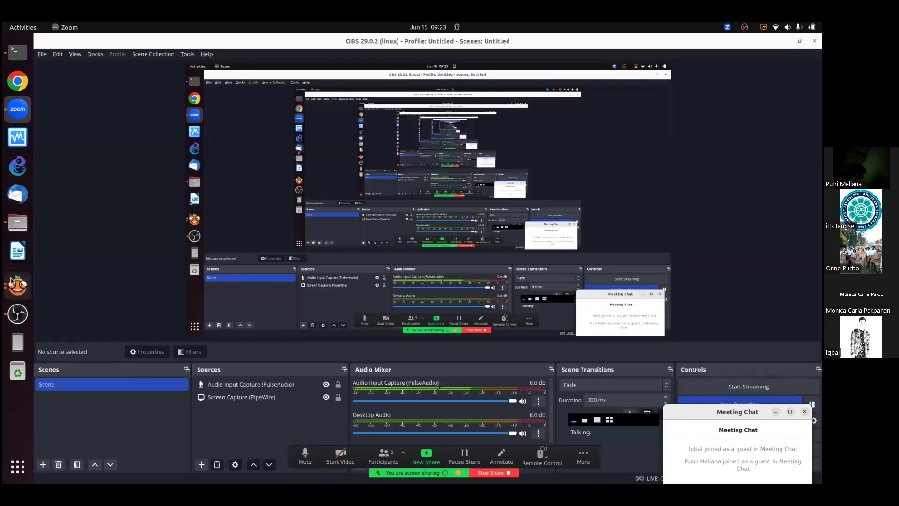
pyautogui.click(11, 281)
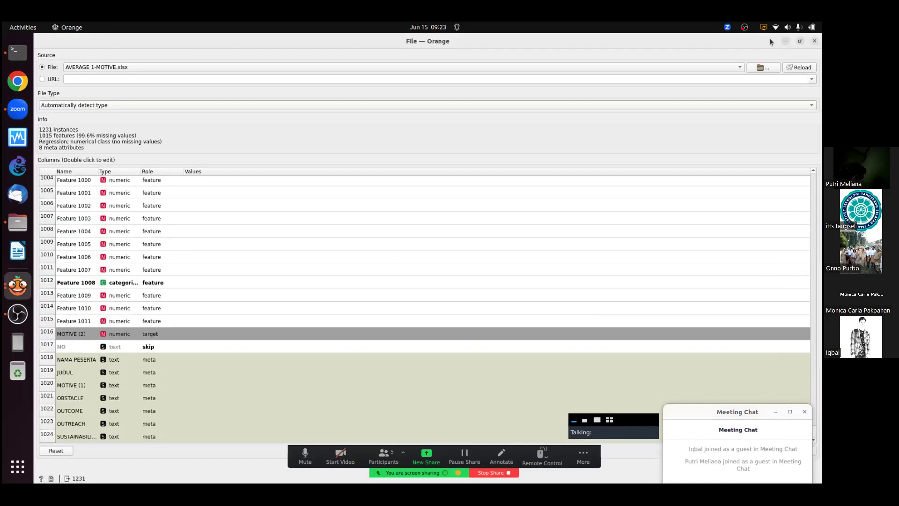
pyautogui.click(814, 41)
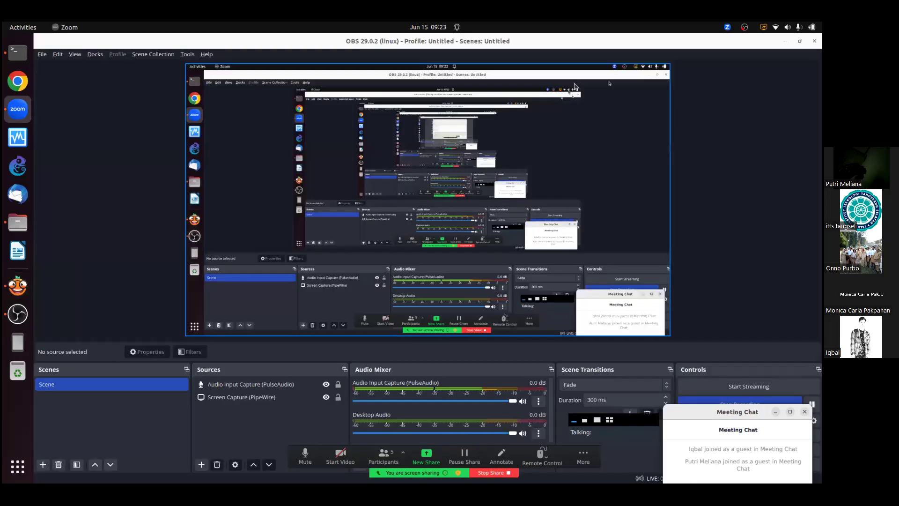
pyautogui.hotkey('alt', 'Tab')
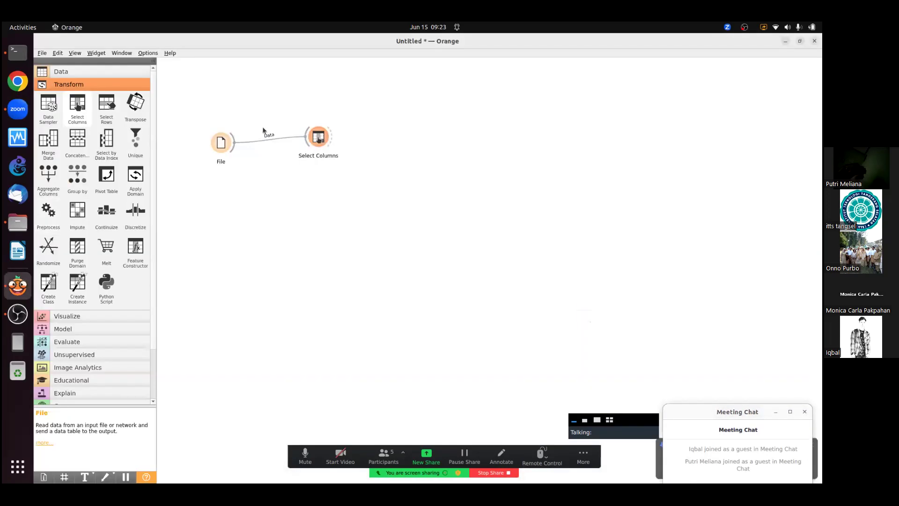
# Examine how Select Columns assigns the features, target and metas, including the values of KATEGORI and BIDANG.
pyautogui.doubleClick(319, 136)
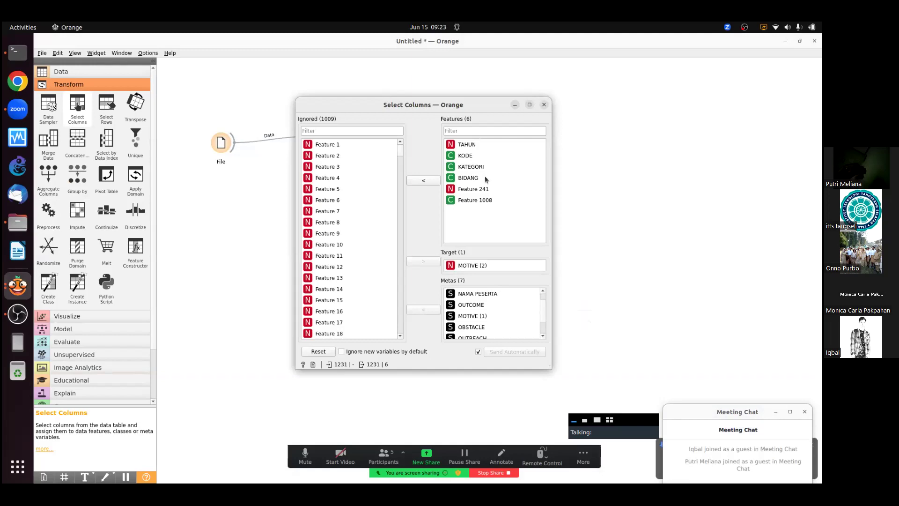
pyautogui.moveTo(478, 172)
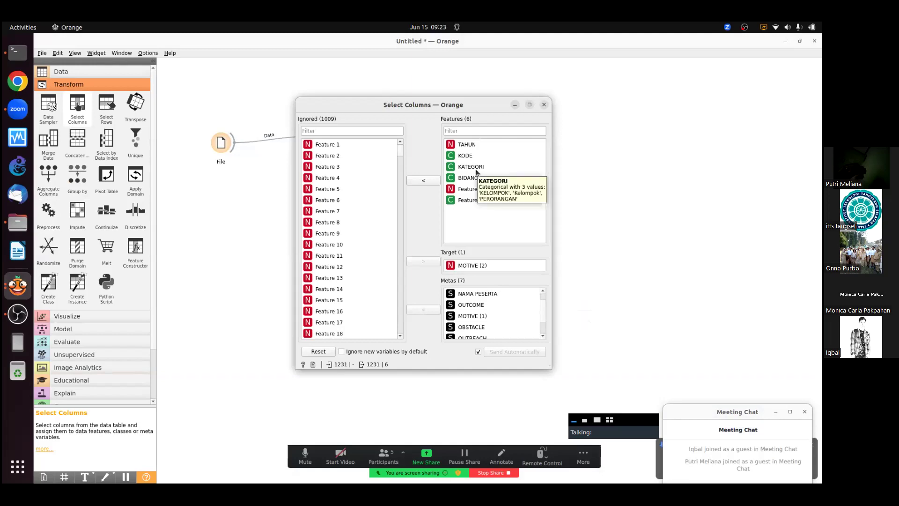
pyautogui.moveTo(483, 154)
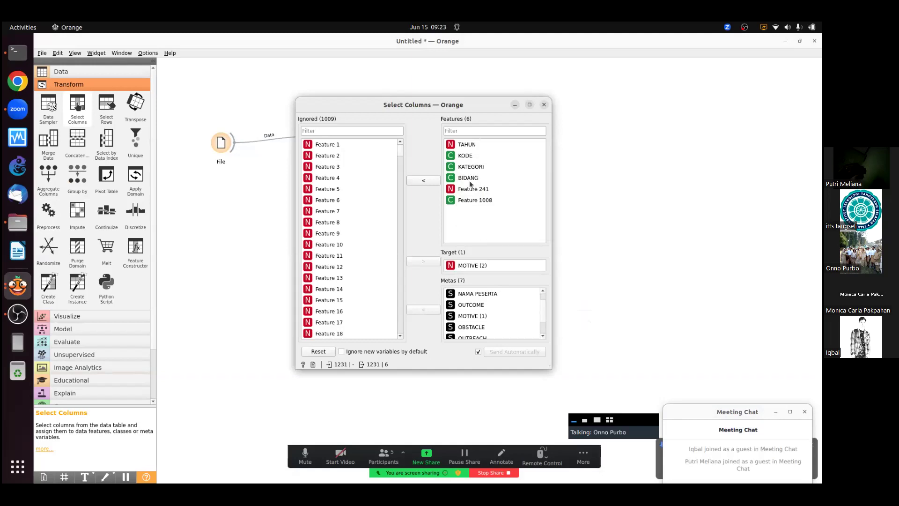
pyautogui.click(470, 183)
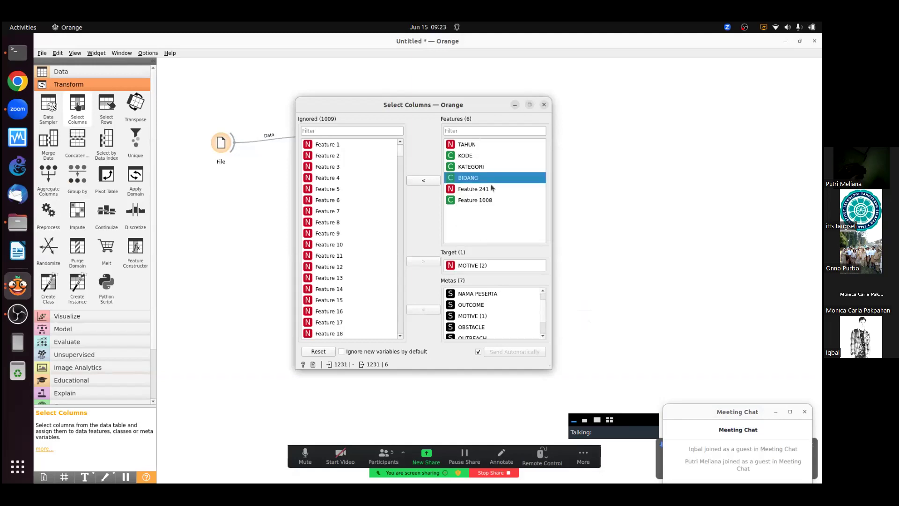
pyautogui.moveTo(472, 180)
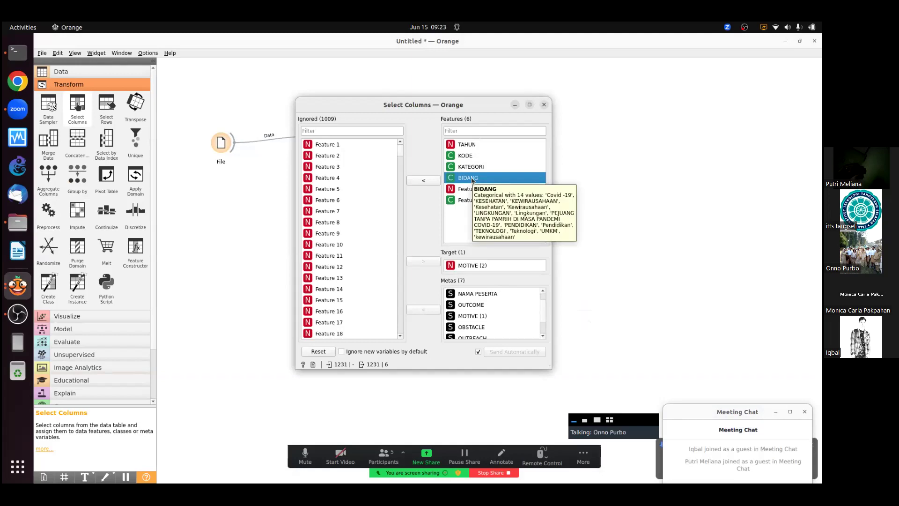
pyautogui.click(486, 268)
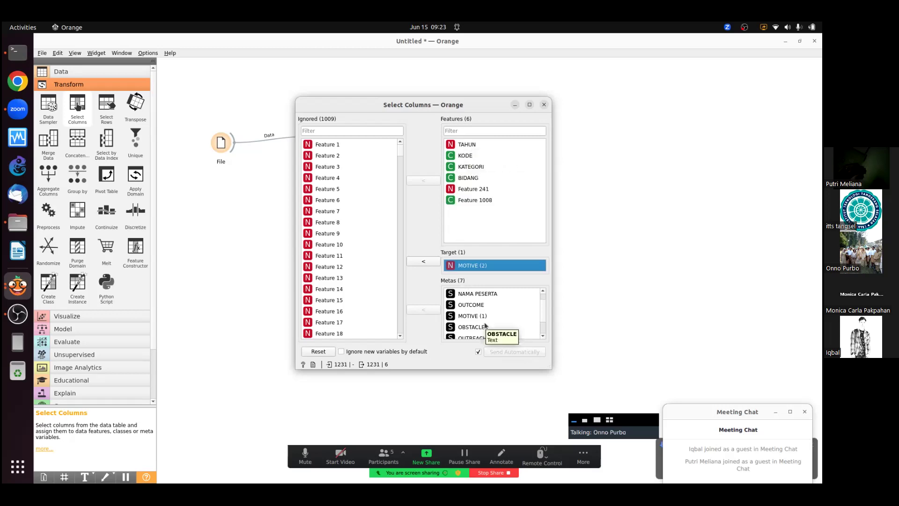
pyautogui.scroll(-1, 542, 336)
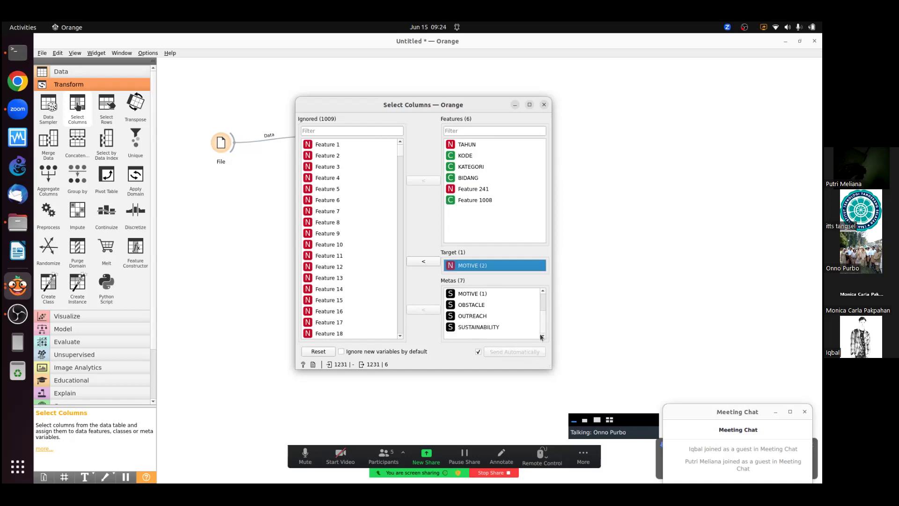
pyautogui.scroll(1, 542, 323)
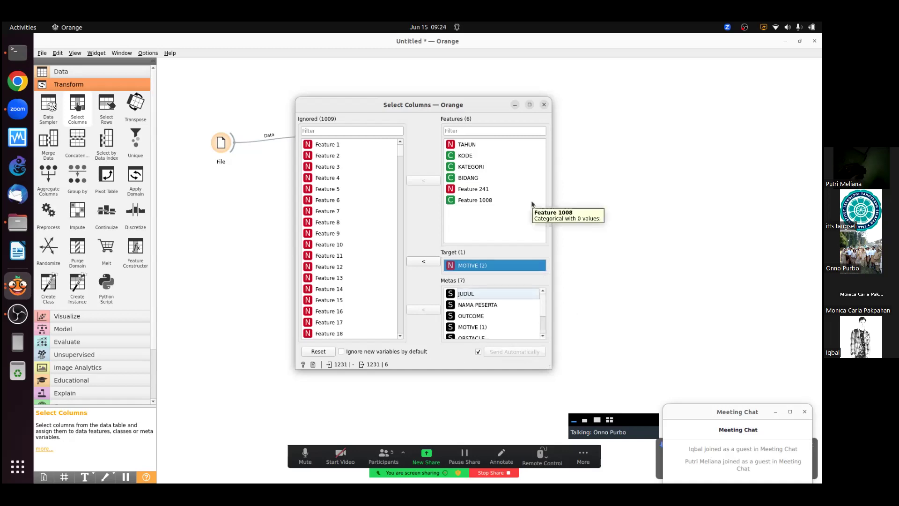
pyautogui.click(544, 105)
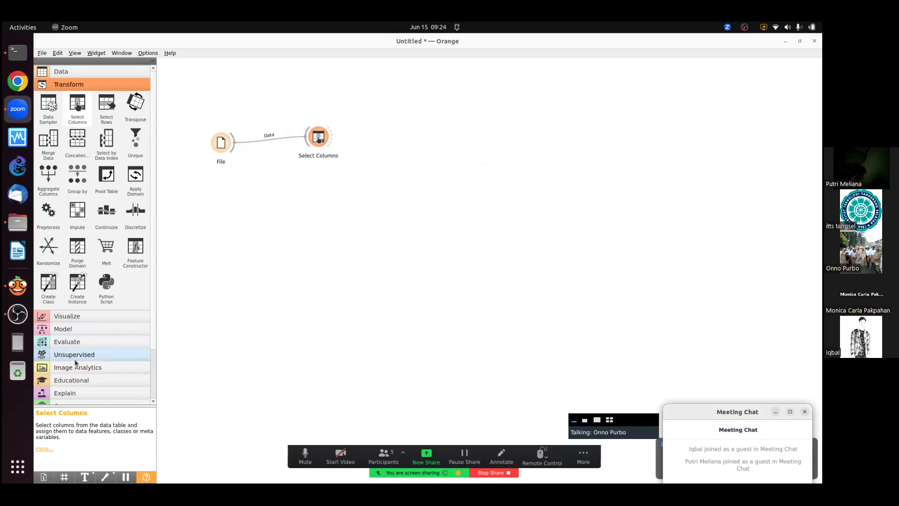
# Move all the features in Select Columns to the ignored columns, leaving the target and metas assigned.
pyautogui.doubleClick(312, 139)
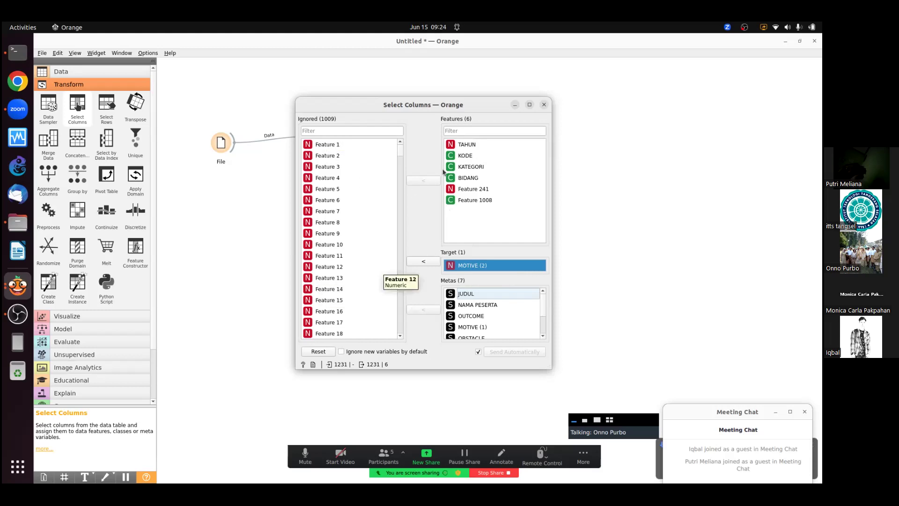
pyautogui.click(468, 145)
pyautogui.moveTo(472, 156); pyautogui.dragTo(471, 167)
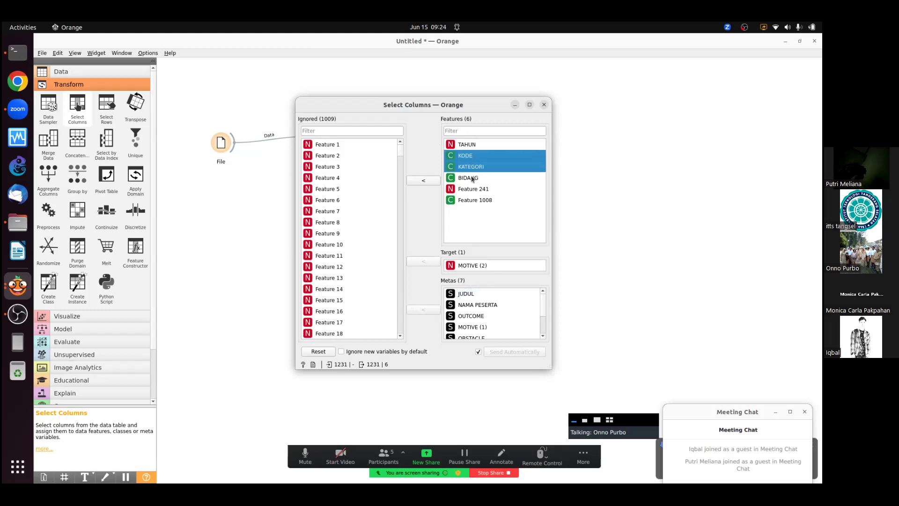
pyautogui.hotkey('ctrl', 'a')
pyautogui.click(428, 184)
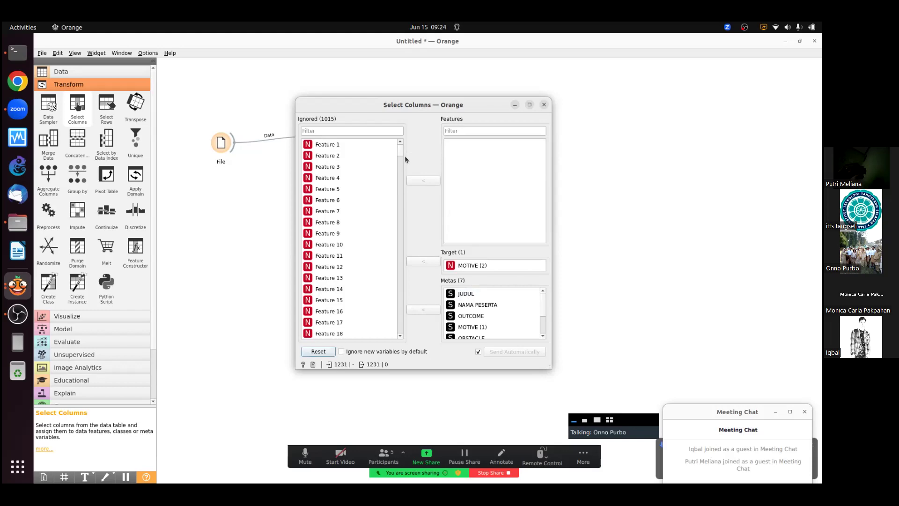
pyautogui.moveTo(397, 147); pyautogui.dragTo(396, 351)
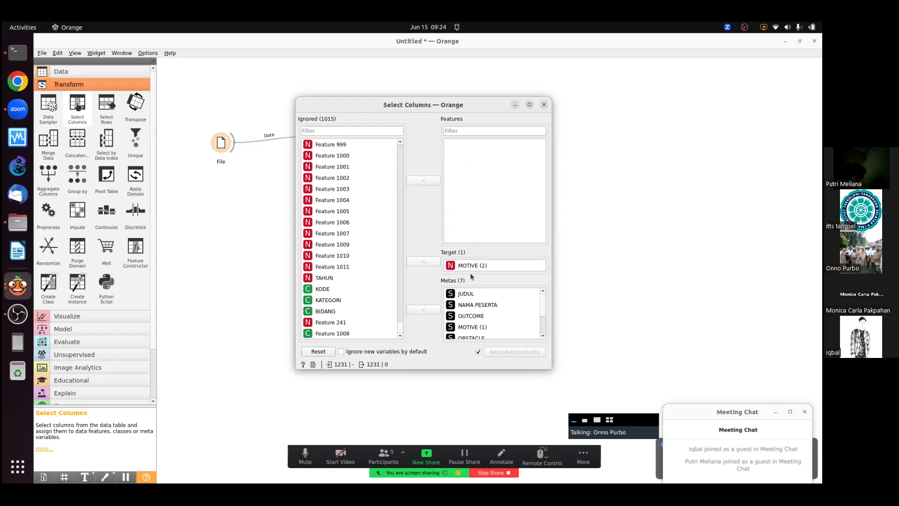
# Move the NAMA PESERTA meta to the ignored columns and close Select Columns.
pyautogui.click(467, 308)
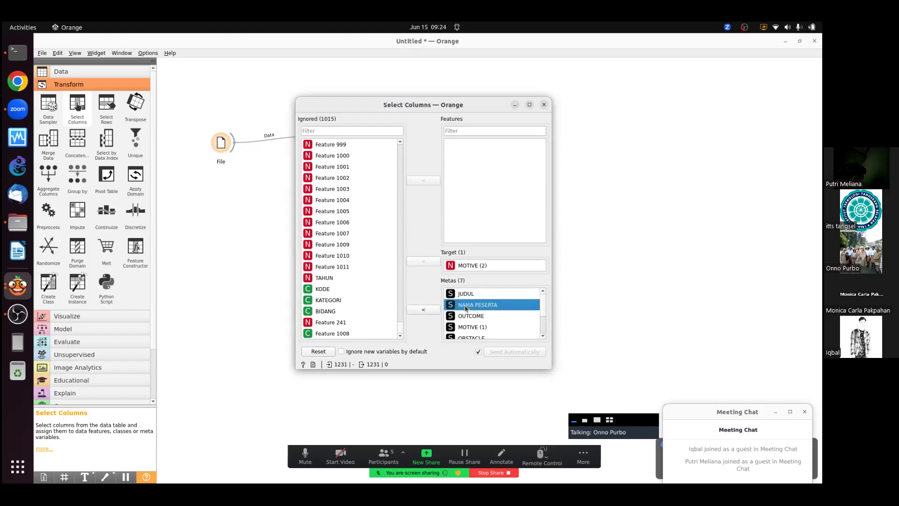
pyautogui.click(425, 310)
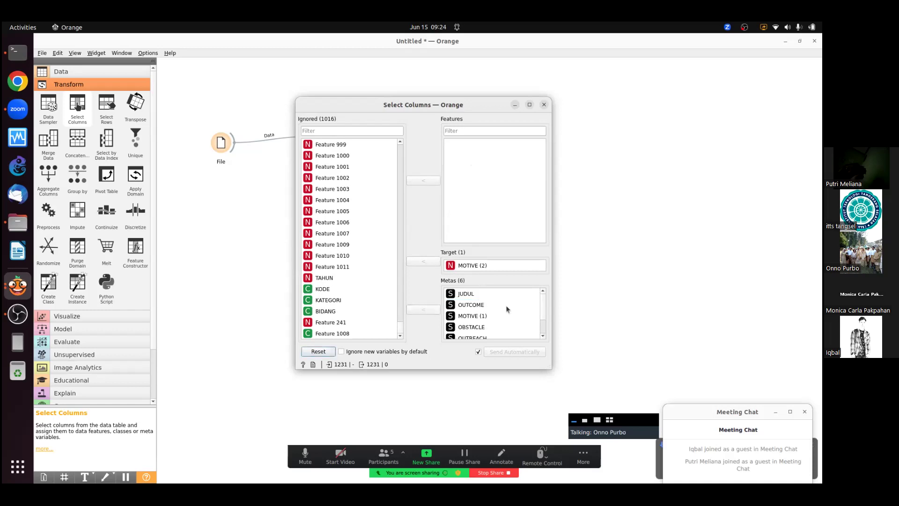
pyautogui.click(539, 319)
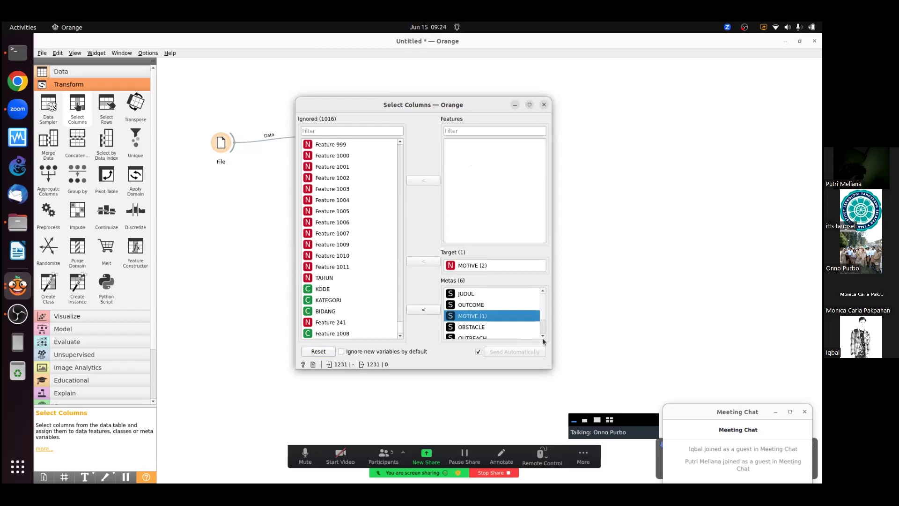
pyautogui.scroll(-1, 542, 338)
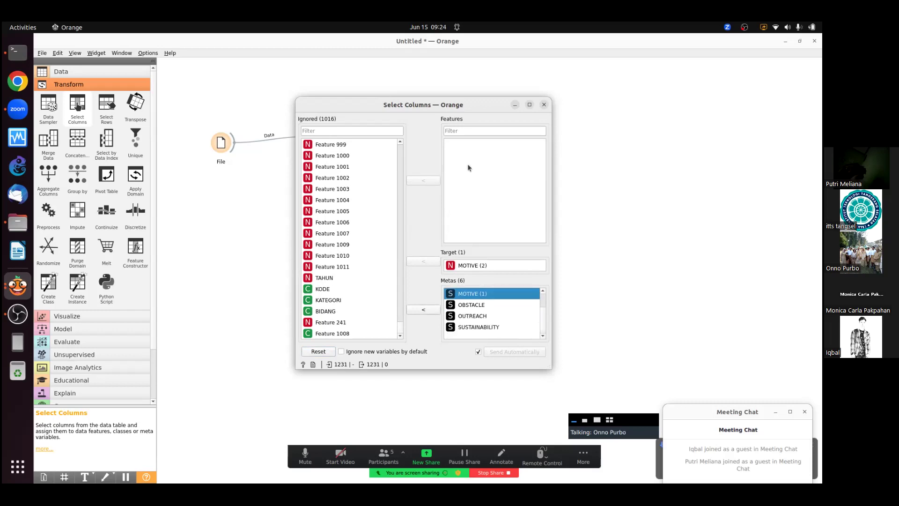
pyautogui.click(545, 104)
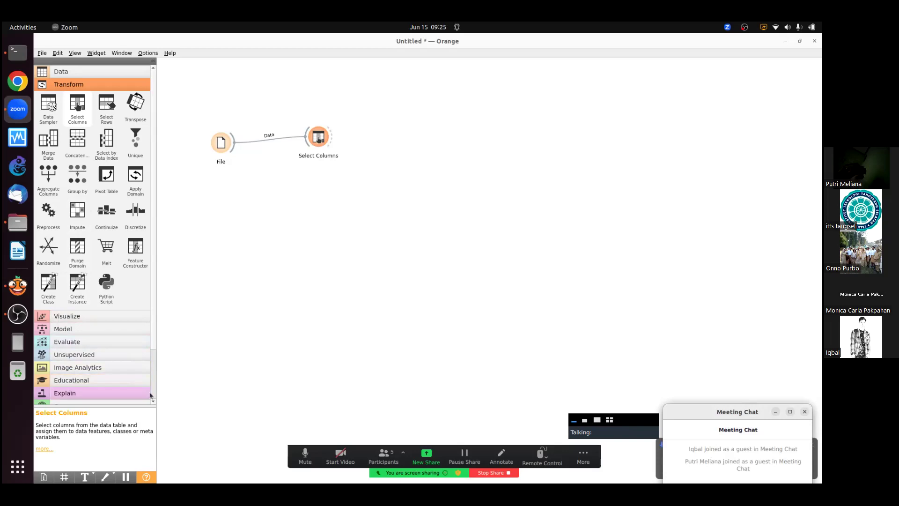
# Add a Preprocess Text widget below Select Columns and set its stopwords language to Indonesian.
pyautogui.scroll(-2, 145, 398)
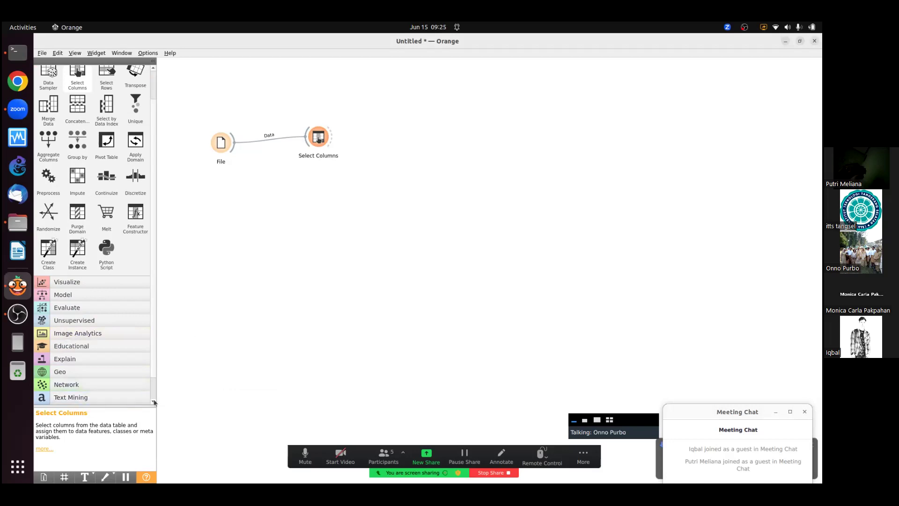
pyautogui.scroll(-2, 99, 374)
pyautogui.click(100, 373)
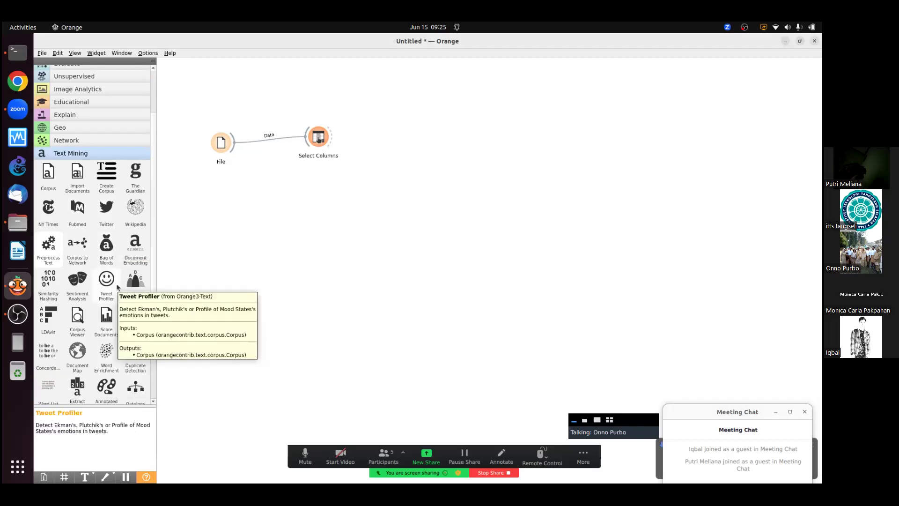
pyautogui.moveTo(56, 251); pyautogui.dragTo(333, 207)
pyautogui.doubleClick(325, 211)
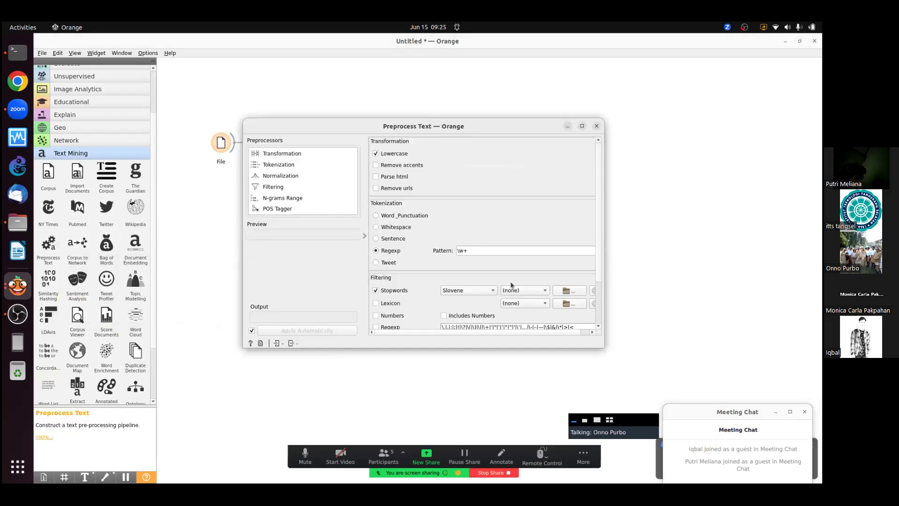
pyautogui.click(487, 295)
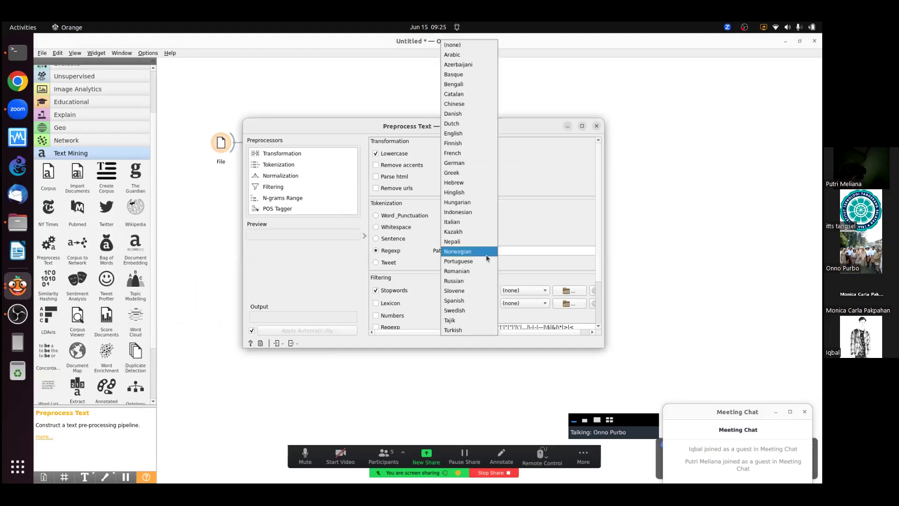
pyautogui.click(482, 213)
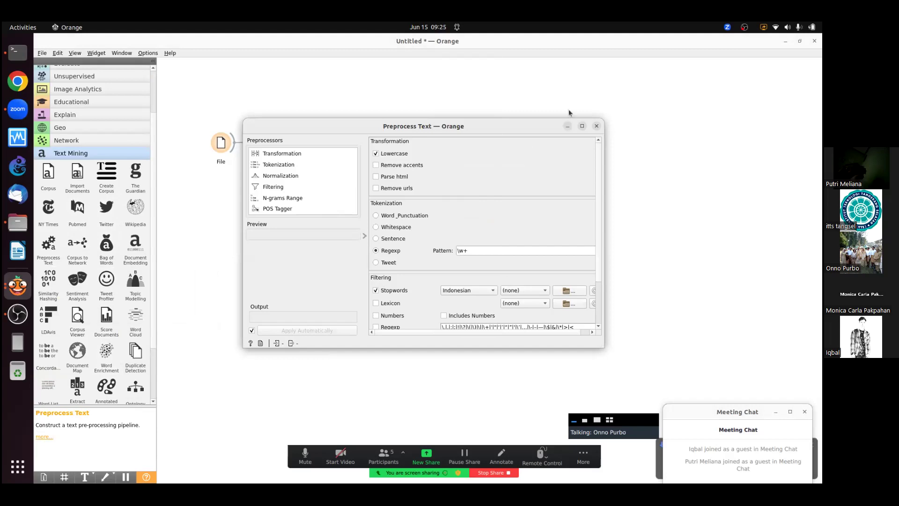
pyautogui.click(597, 126)
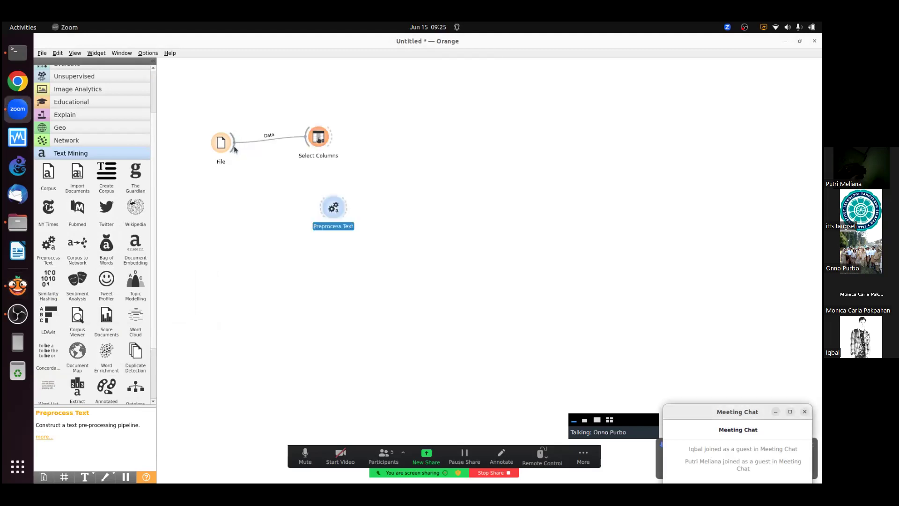
# Connect File to Preprocess Text, check its settings, and feed its corpus into a new Bag of Words widget.
pyautogui.moveTo(234, 150); pyautogui.dragTo(322, 208)
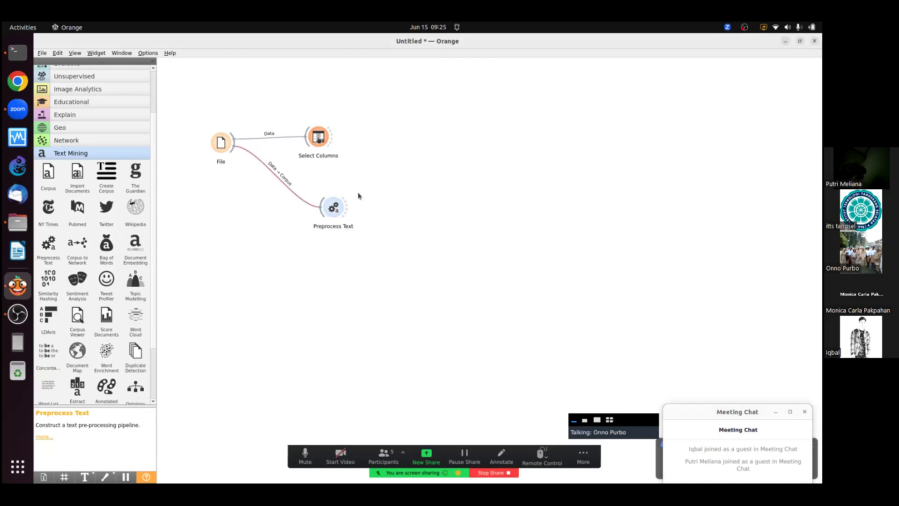
pyautogui.doubleClick(334, 208)
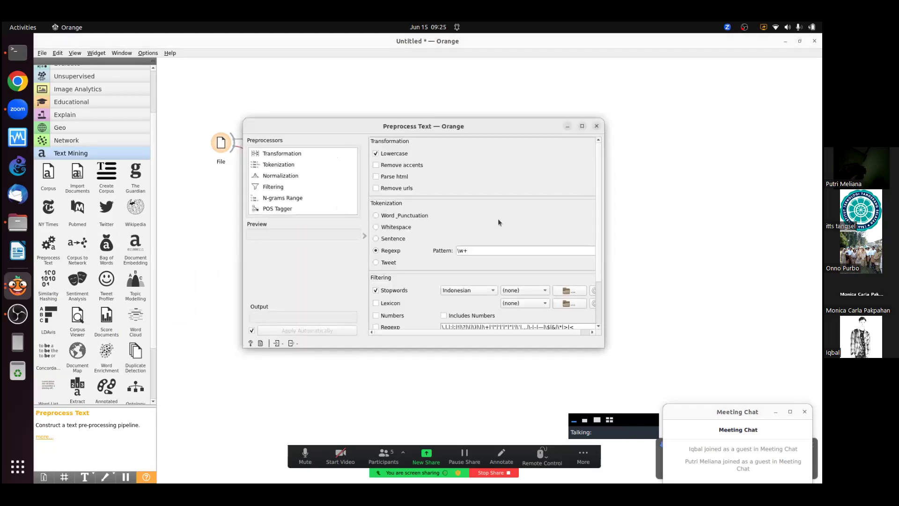
pyautogui.click(597, 126)
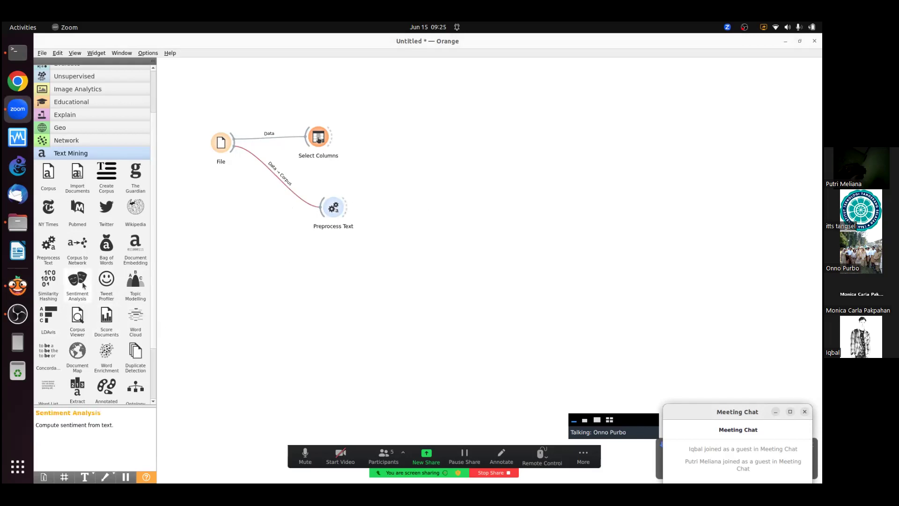
pyautogui.moveTo(105, 246); pyautogui.dragTo(395, 216)
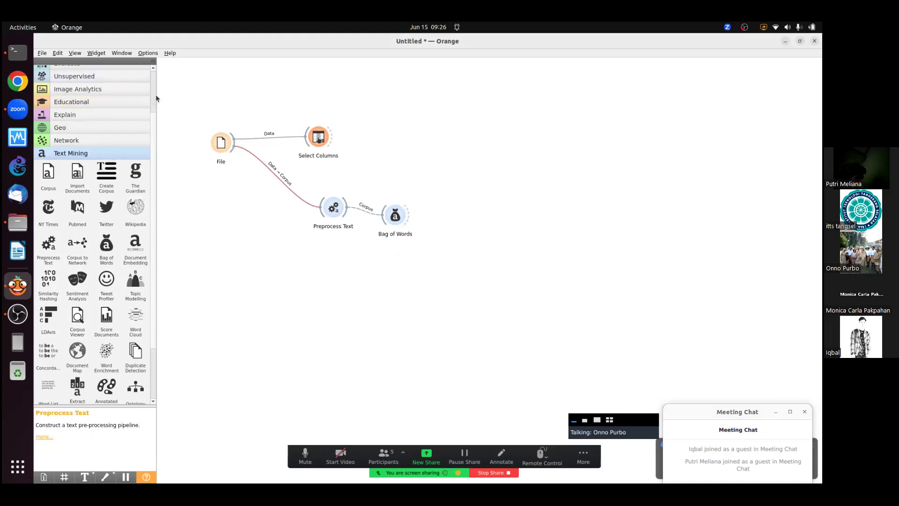
# Place a Test and Score widget on the canvas to the right of Bag of Words.
pyautogui.scroll(3, 109, 95)
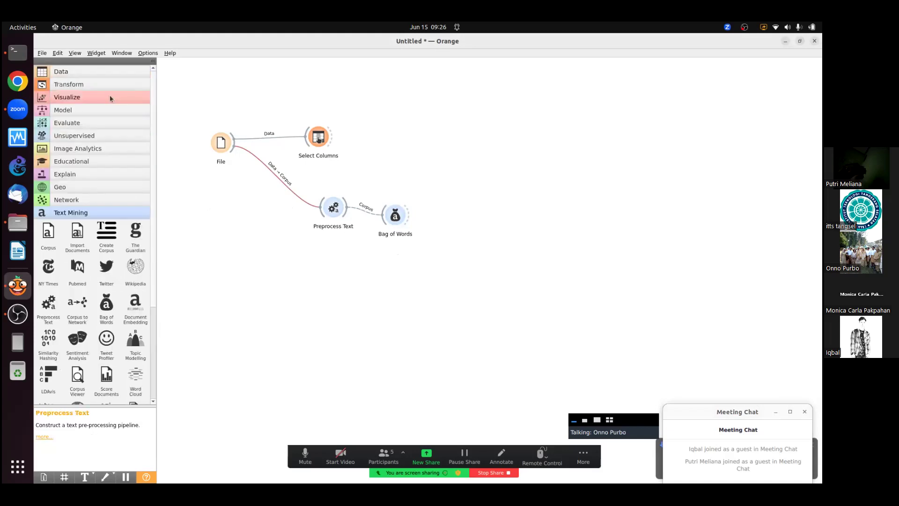
pyautogui.click(71, 123)
pyautogui.moveTo(48, 140); pyautogui.dragTo(572, 223)
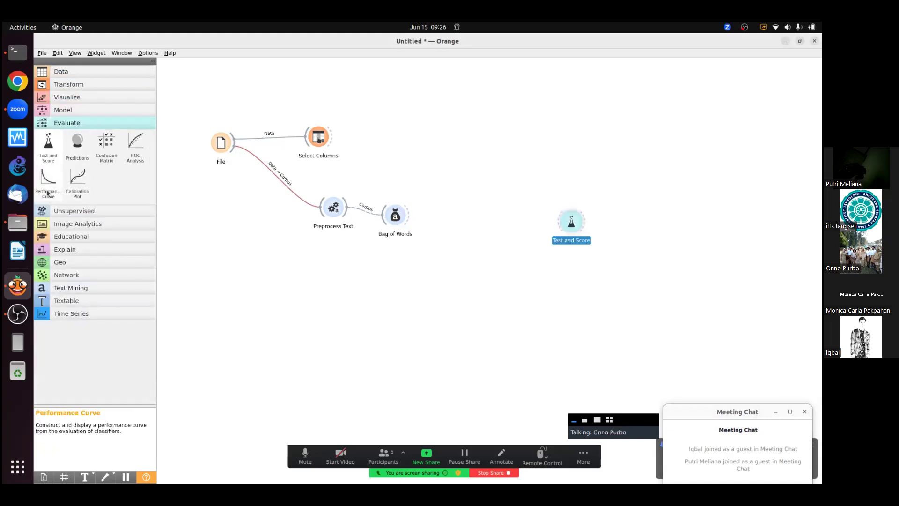
# Add Tree, Naive Bayes and Random Forest model widgets to the canvas below Bag of Words.
pyautogui.click(59, 111)
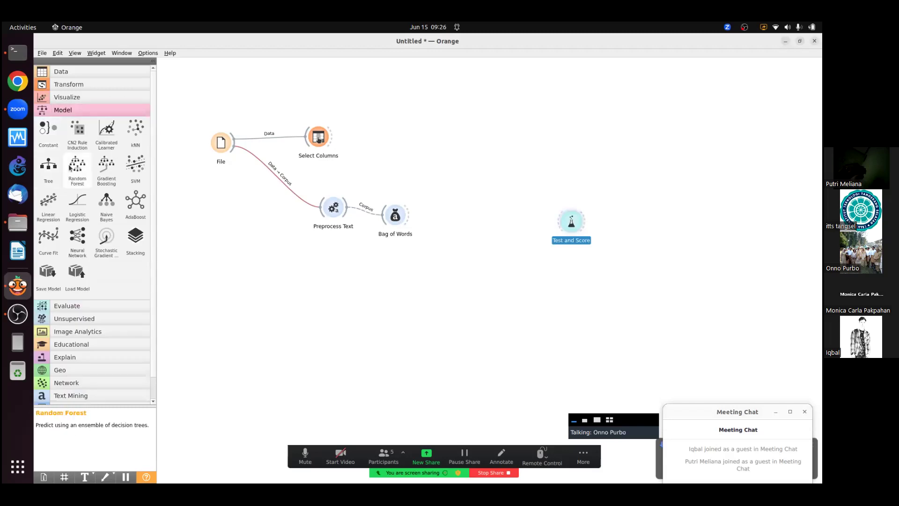
pyautogui.moveTo(48, 166); pyautogui.dragTo(399, 266)
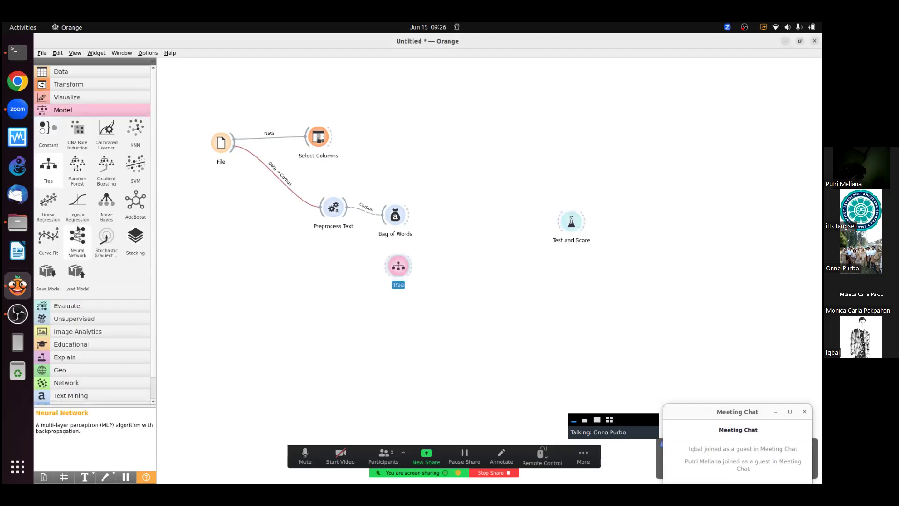
pyautogui.moveTo(113, 216); pyautogui.dragTo(417, 314)
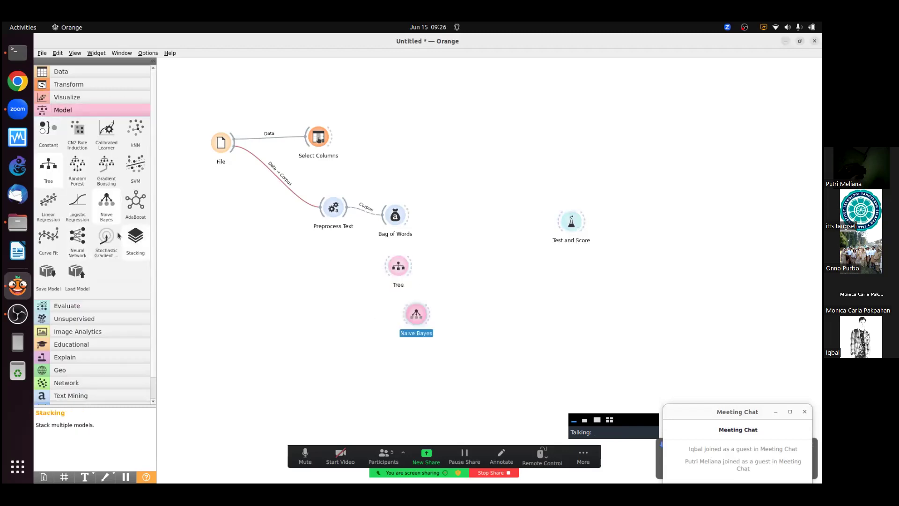
pyautogui.moveTo(74, 176); pyautogui.dragTo(464, 360)
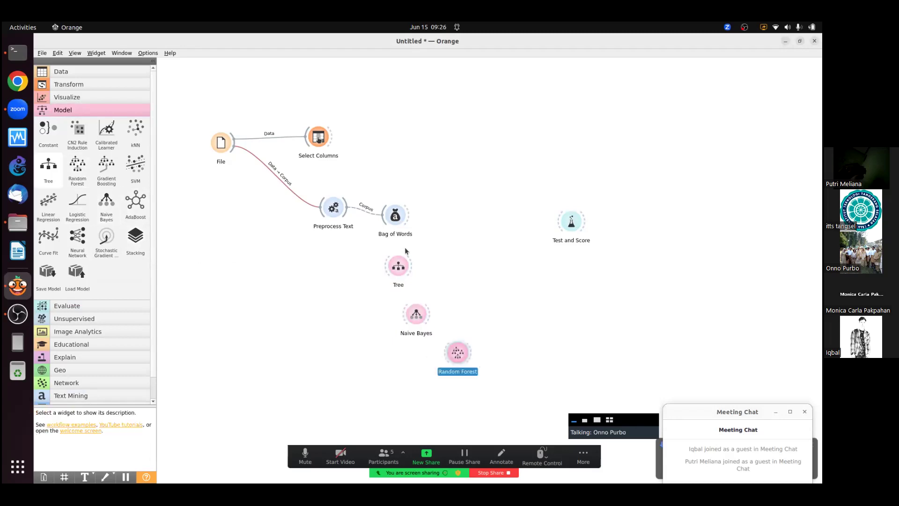
# Connect the Tree, Naive Bayes and Random Forest learners and the Bag of Words corpus to Test and Score.
pyautogui.moveTo(412, 267); pyautogui.dragTo(569, 225)
pyautogui.moveTo(430, 311); pyautogui.dragTo(569, 225)
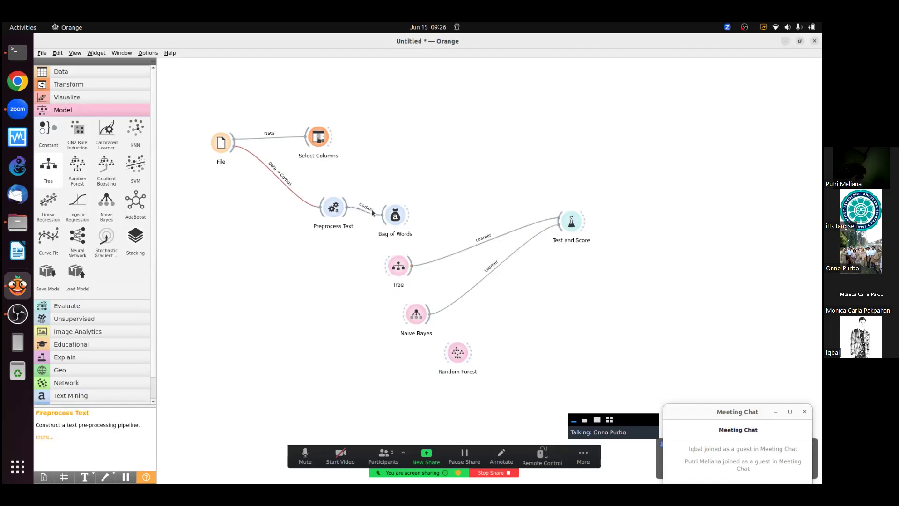
pyautogui.moveTo(472, 352); pyautogui.dragTo(564, 224)
pyautogui.moveTo(410, 217); pyautogui.dragTo(572, 223)
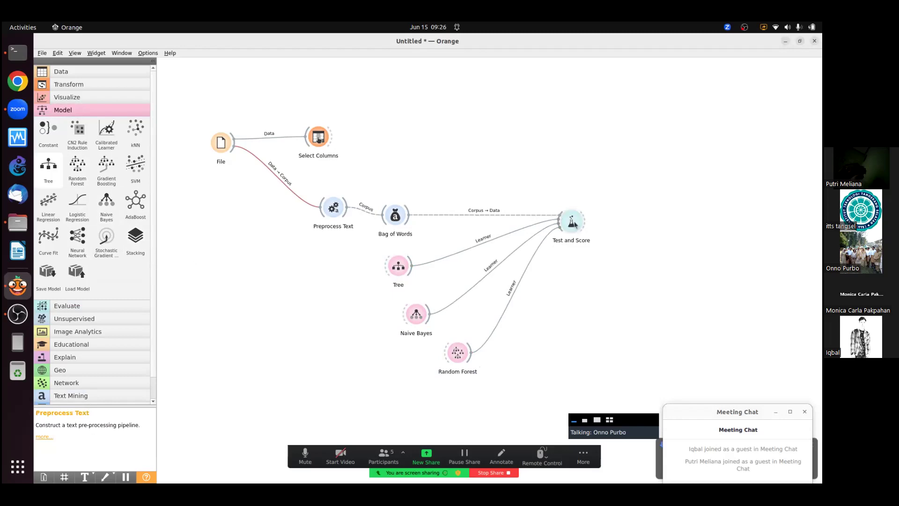
# Check the evaluation results in Test and Score, then close its window.
pyautogui.click(575, 224)
pyautogui.doubleClick(576, 224)
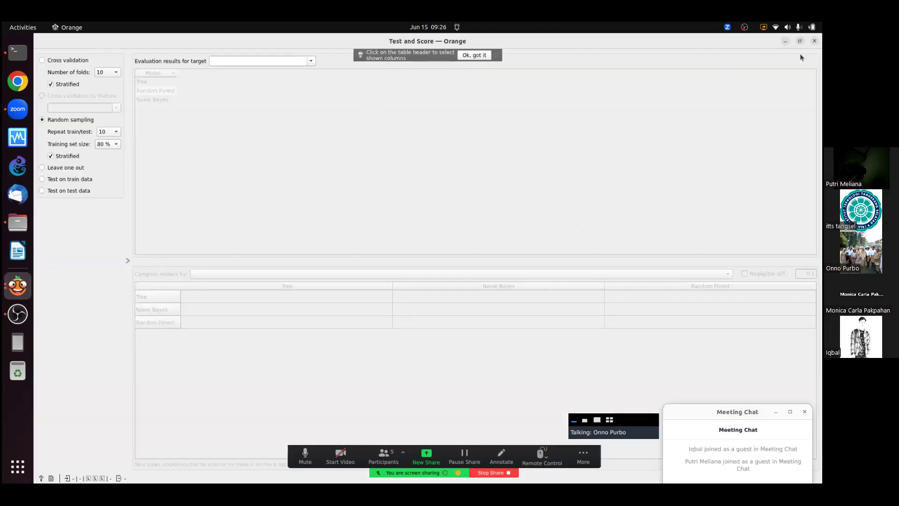
pyautogui.click(815, 41)
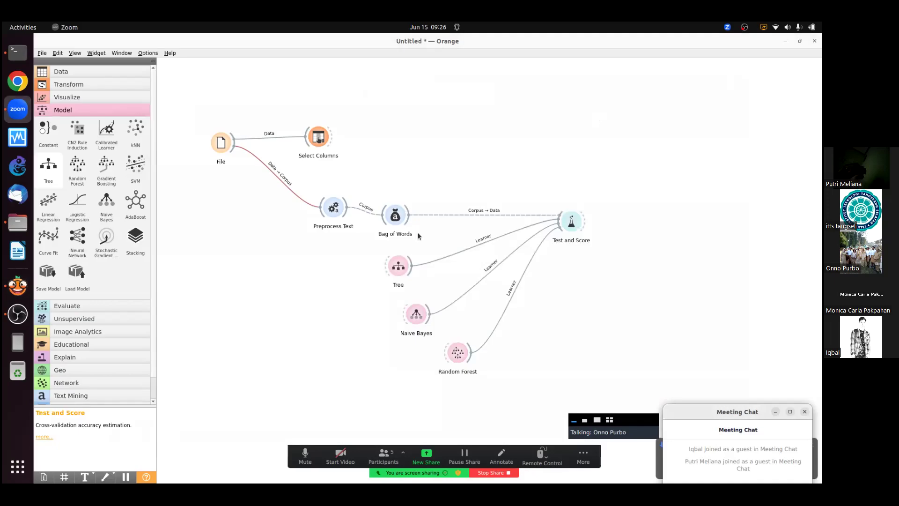